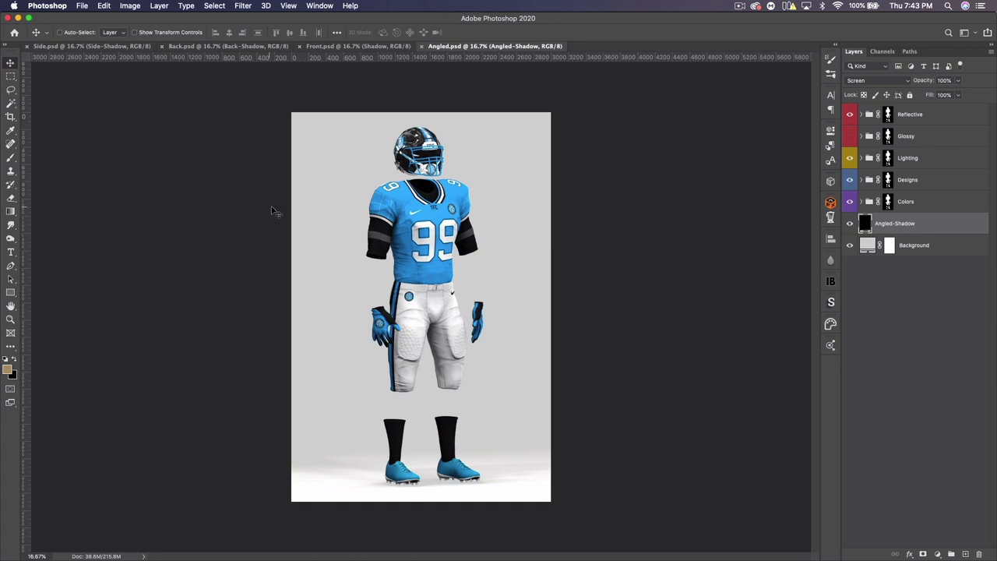
- Look over the Front, Back and Side mockups and close all three, keeping only Angled.psd open
left_click(335, 48)
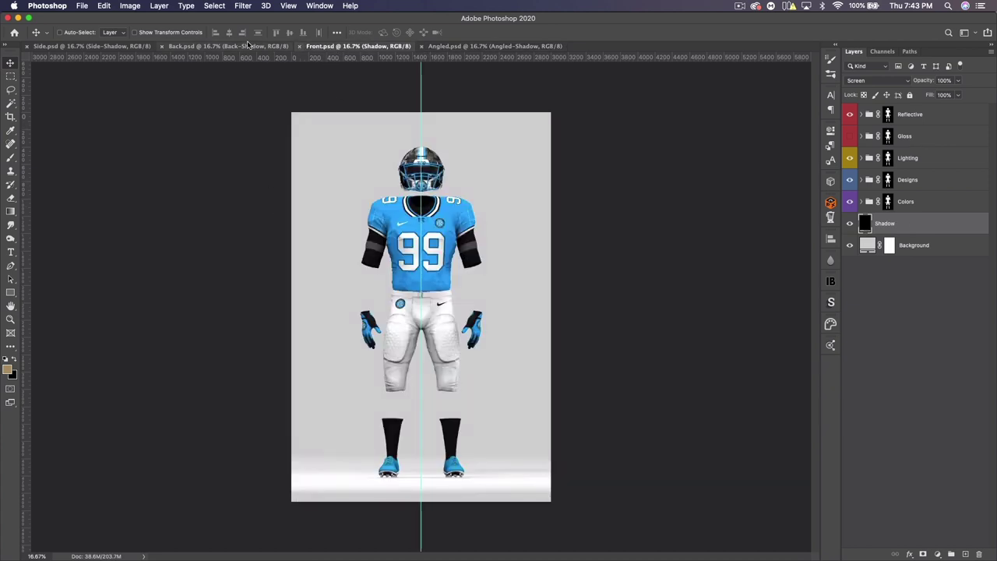
left_click(181, 47)
left_click(92, 46)
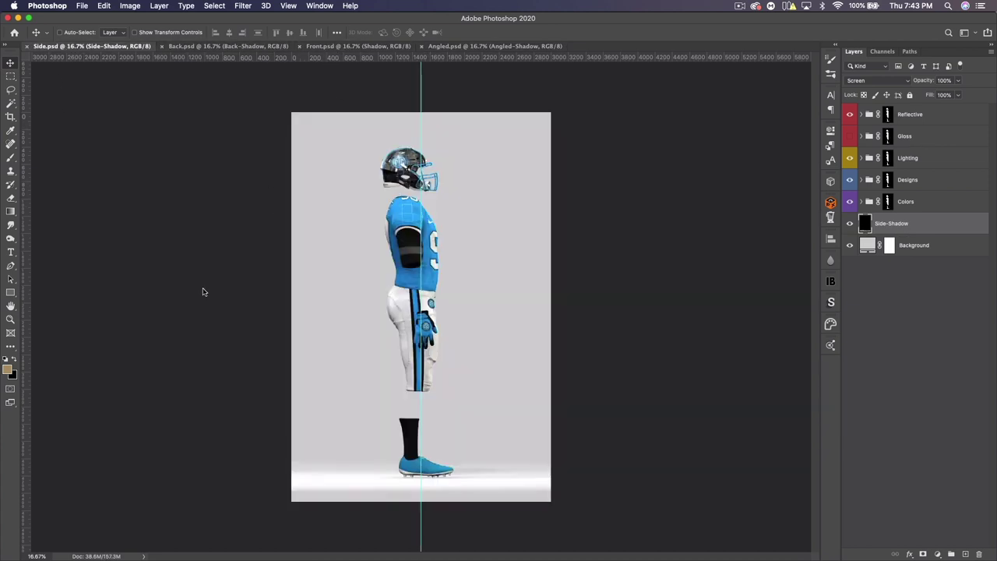
left_click(26, 47)
left_click(27, 47)
left_click(27, 47)
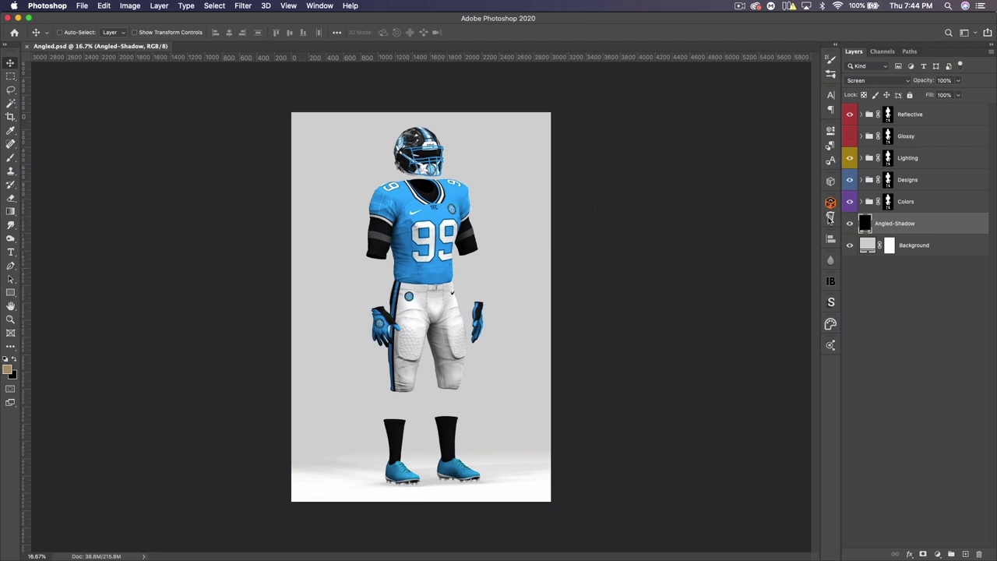
- Open the Helmet Design smart object from the Helmet group inside the Designs group for editing
key("super+plus")
key("super+plus")
scroll(523, 184, "up", 4)
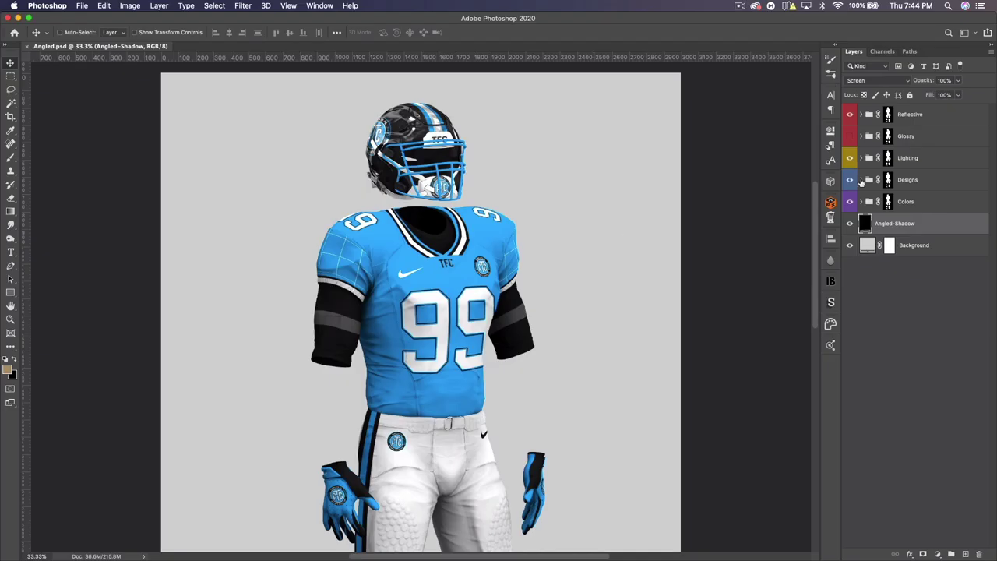
left_click(861, 180)
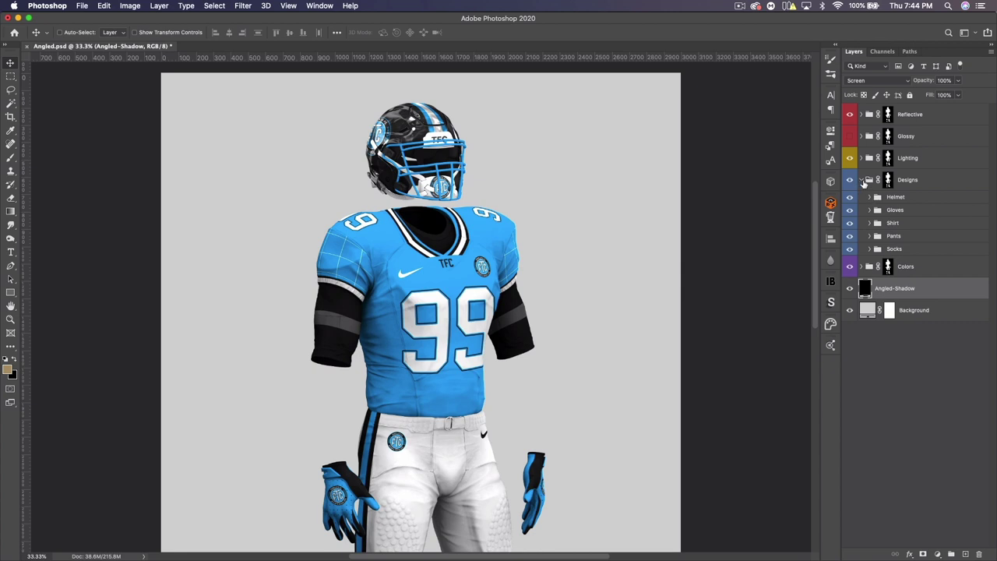
left_click(869, 197)
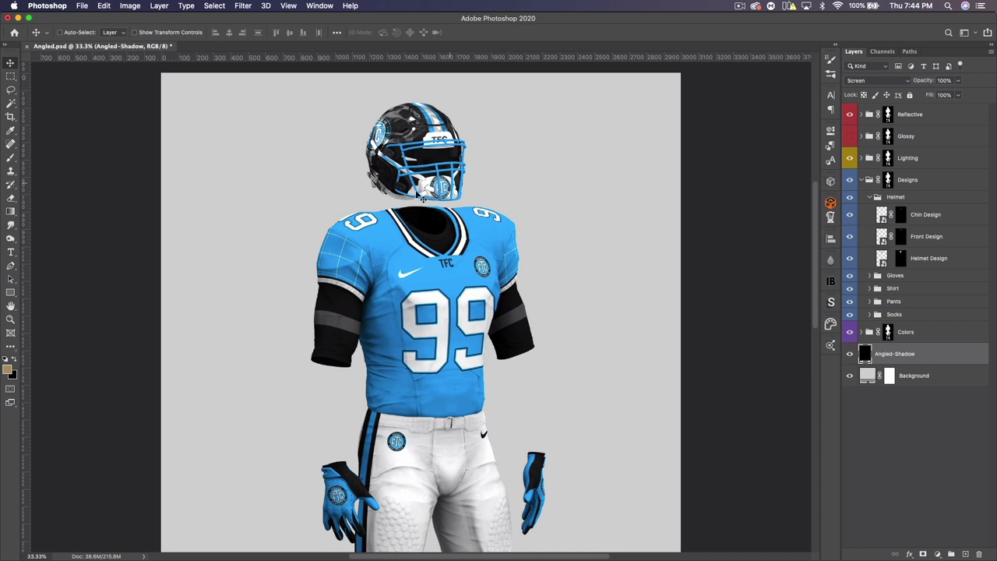
double_click(883, 265)
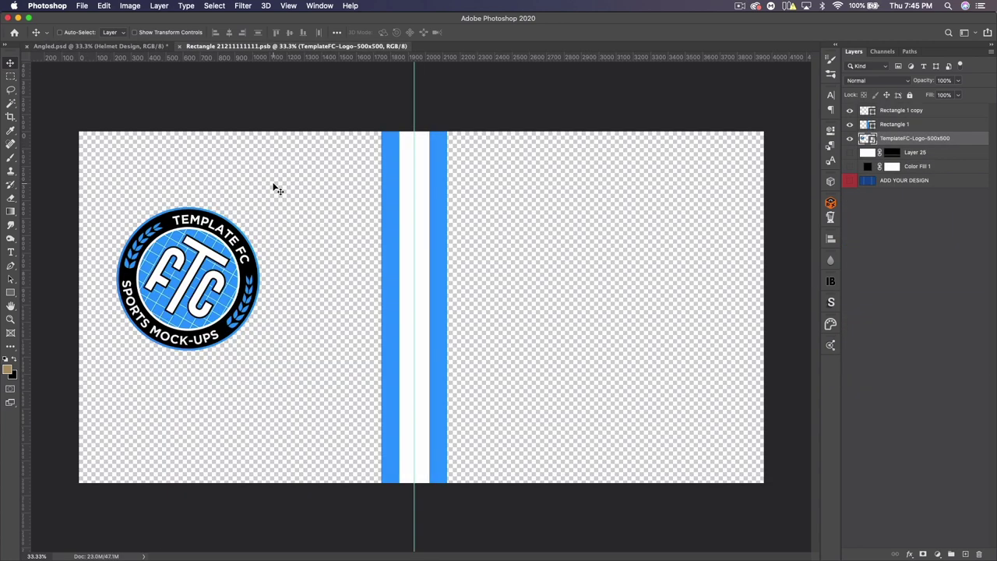
- Switch to Chrome, pick the freebiesupply.com Green Bay Packers logo and bring it into the helmet design document in Photoshop
key("super+Tab")
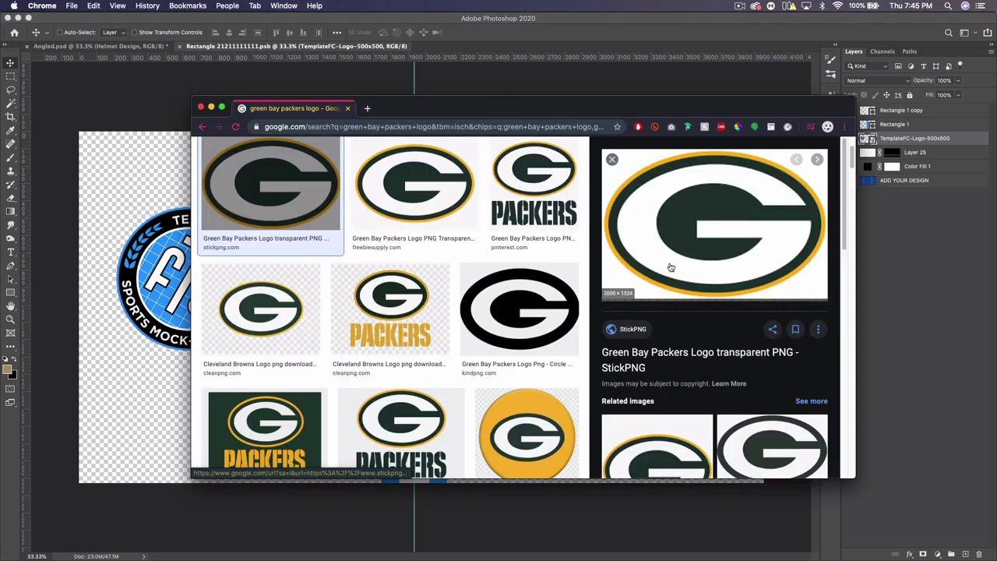
left_click(366, 184)
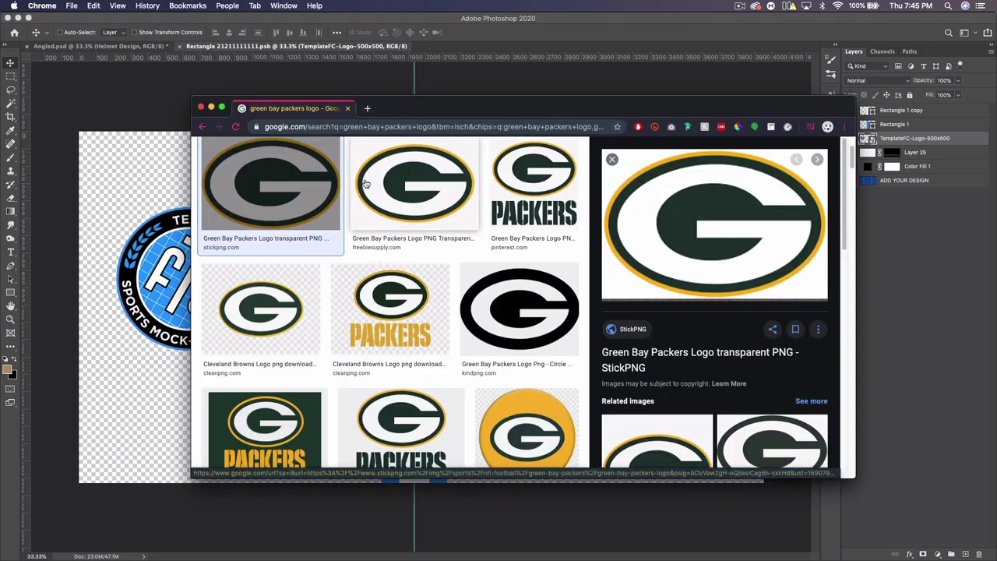
left_click_drag(623, 234, 129, 269)
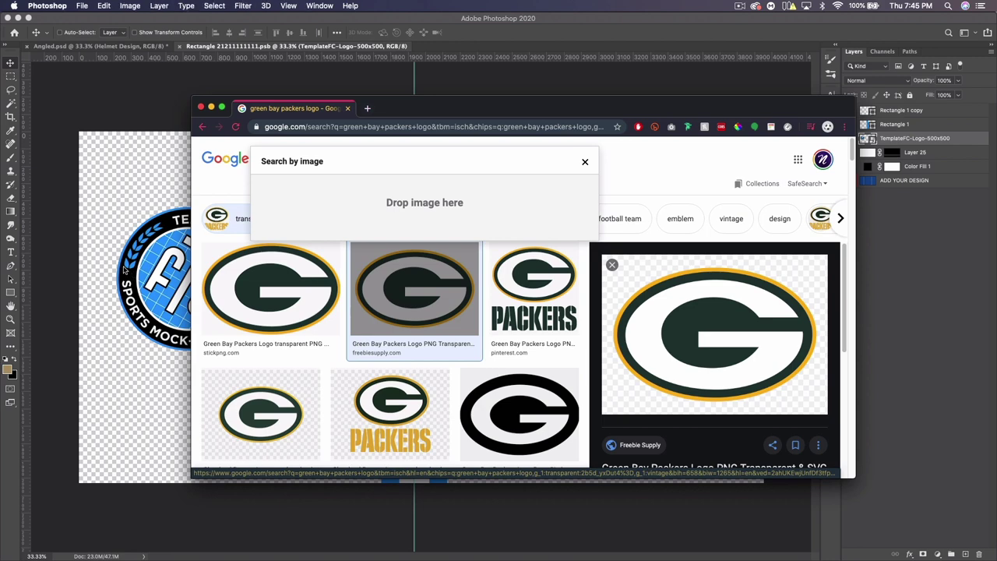
left_click_drag(211, 245, 670, 261)
left_click_drag(319, 275, 289, 319)
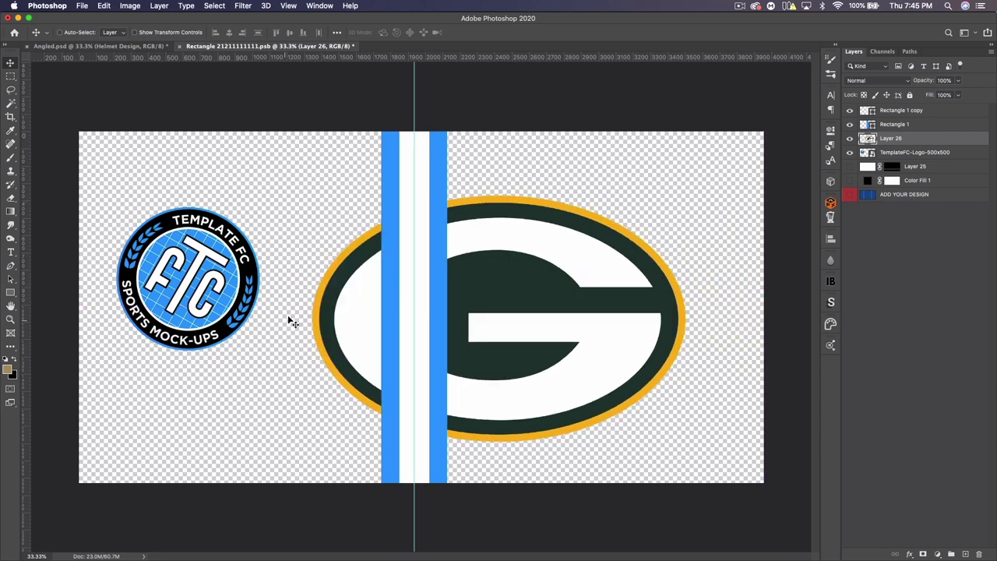
left_click_drag(577, 314, 532, 306)
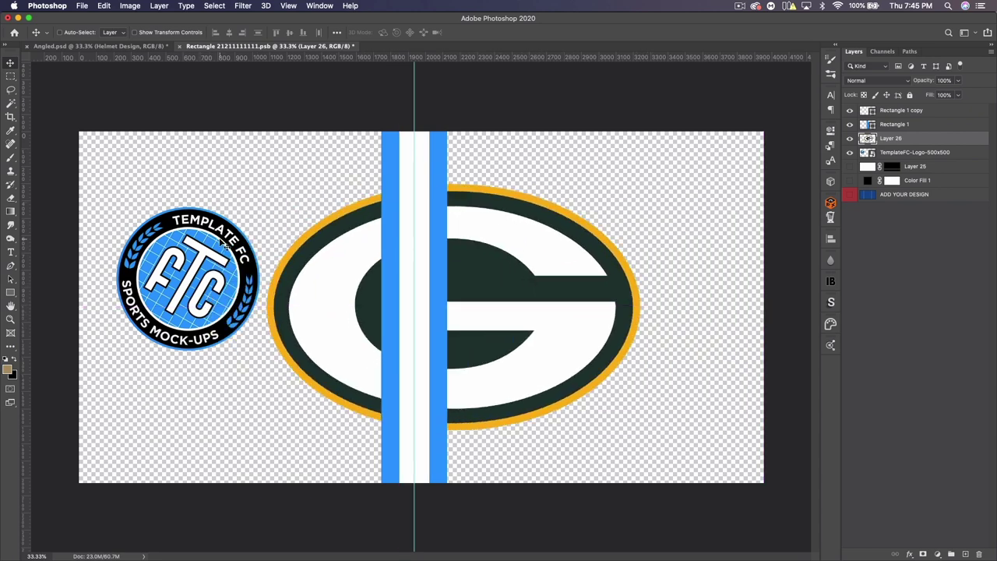
- Compare with the angled mockup, shrink and tilt the Packers logo over the round TemplateFC badge, and delete the badge's layer
left_click(74, 47)
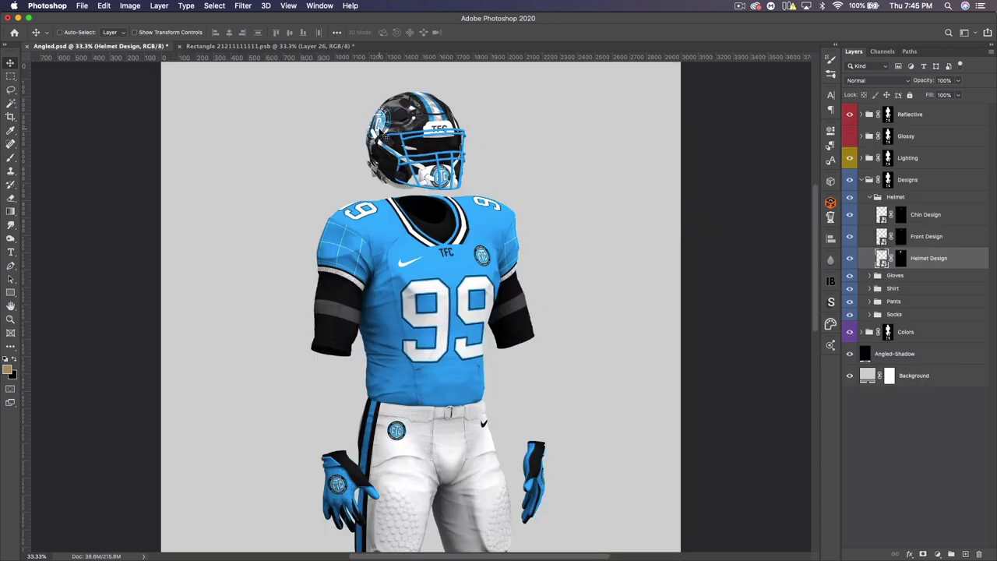
scroll(381, 136, "up", 3)
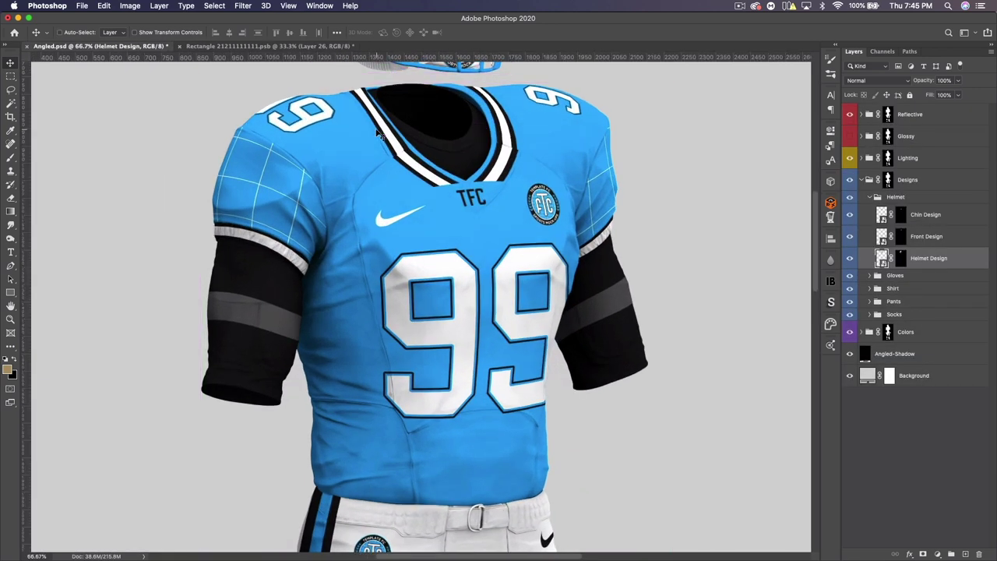
scroll(380, 136, "up", 3)
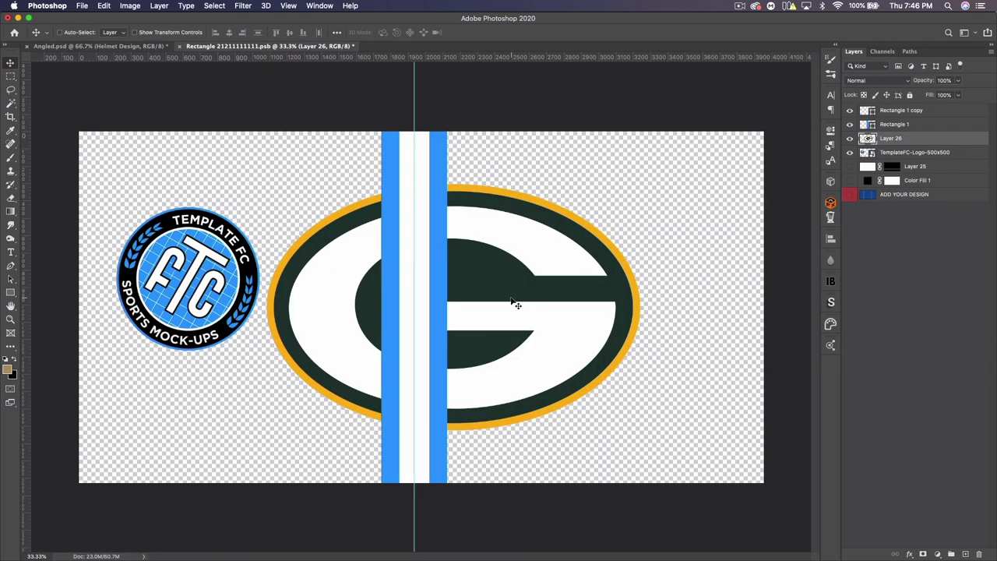
key("super+t")
left_click_drag(543, 295, 378, 295)
left_click_drag(478, 307, 270, 307)
left_click_drag(209, 315, 209, 286)
left_click_drag(300, 285, 299, 319)
key("Return")
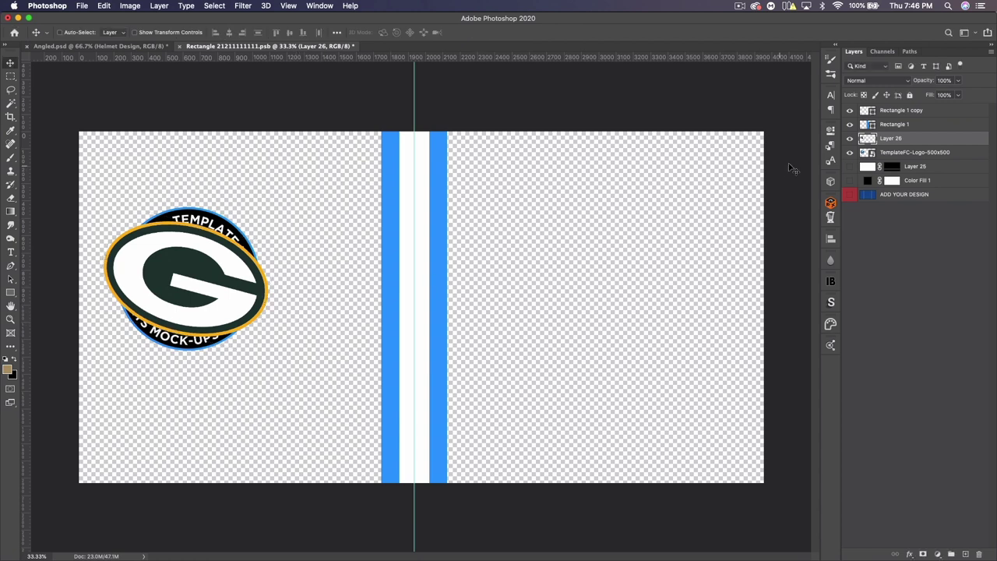
left_click(900, 153)
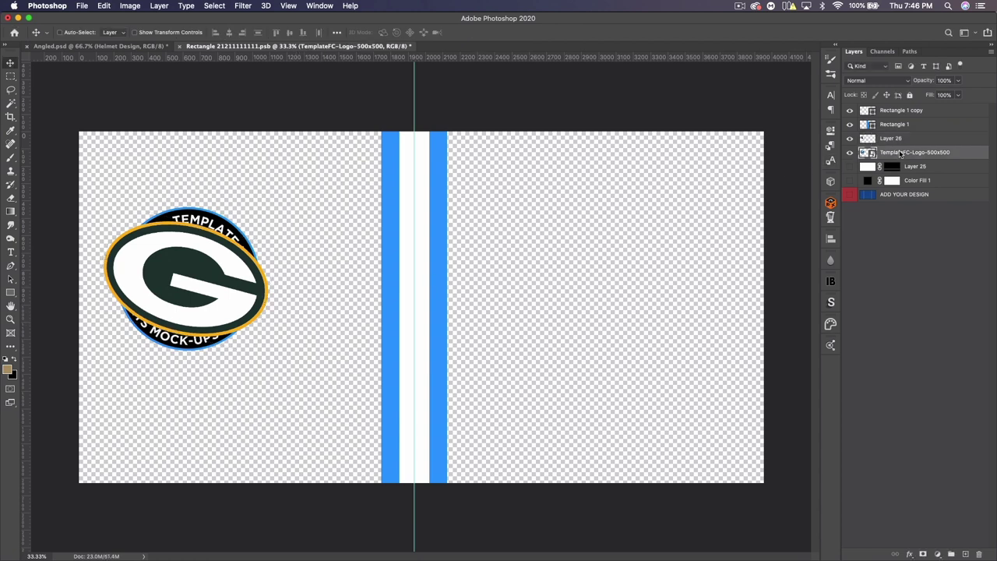
key("Delete")
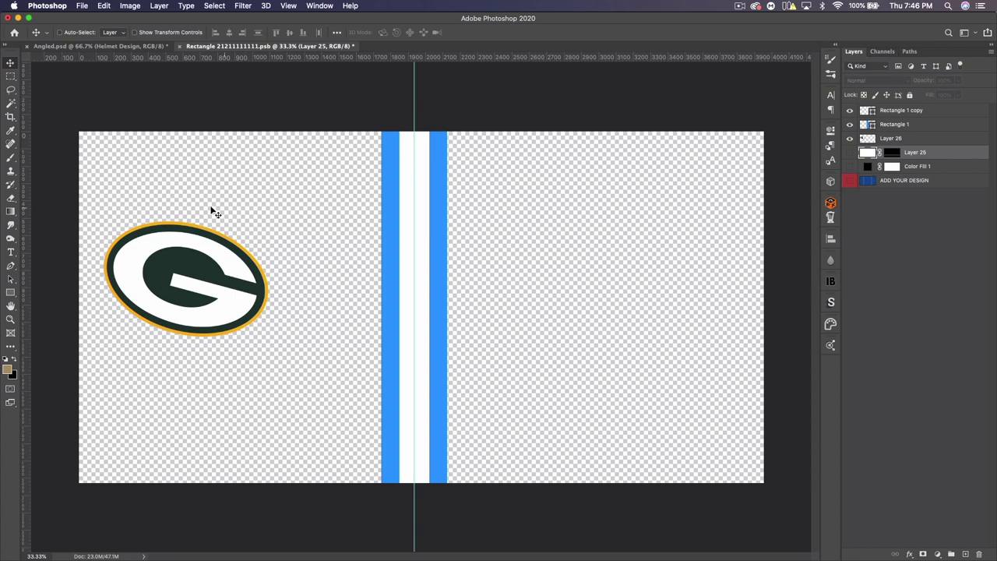
- Sample the Packers logo's dark green (203731) as foreground color and its yellow outline (ffb612) as background color
left_click(8, 369)
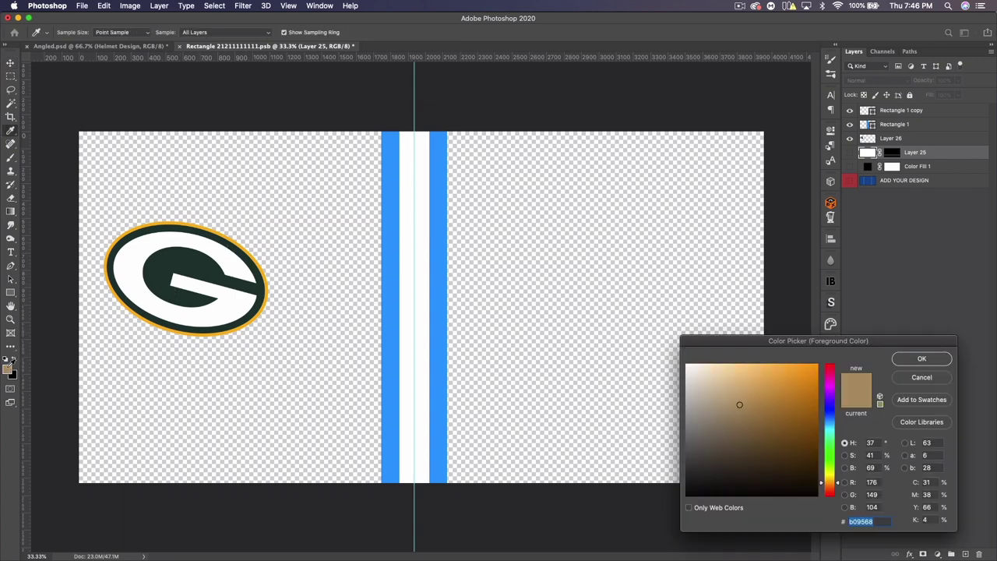
left_click(188, 259)
left_click(921, 360)
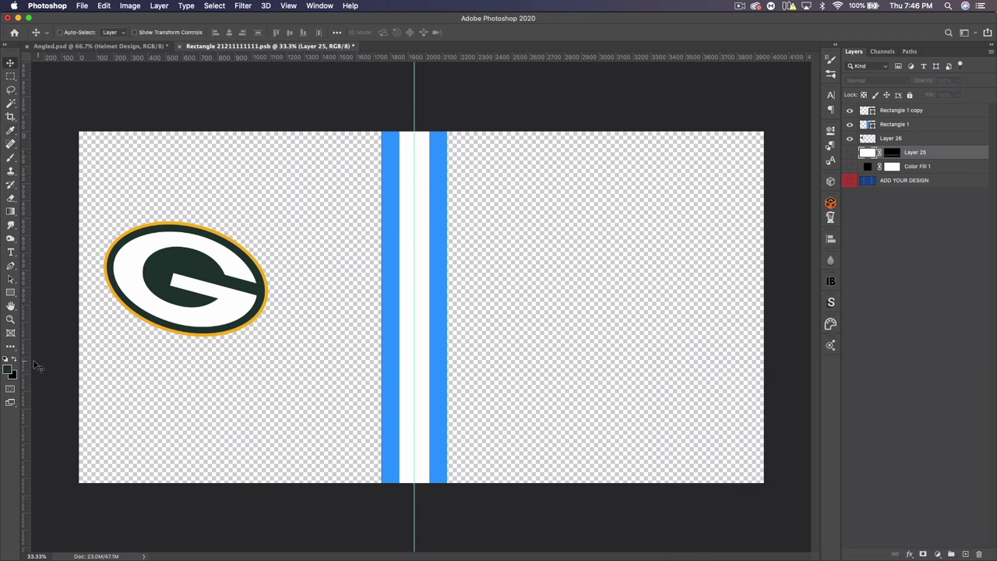
left_click(13, 377)
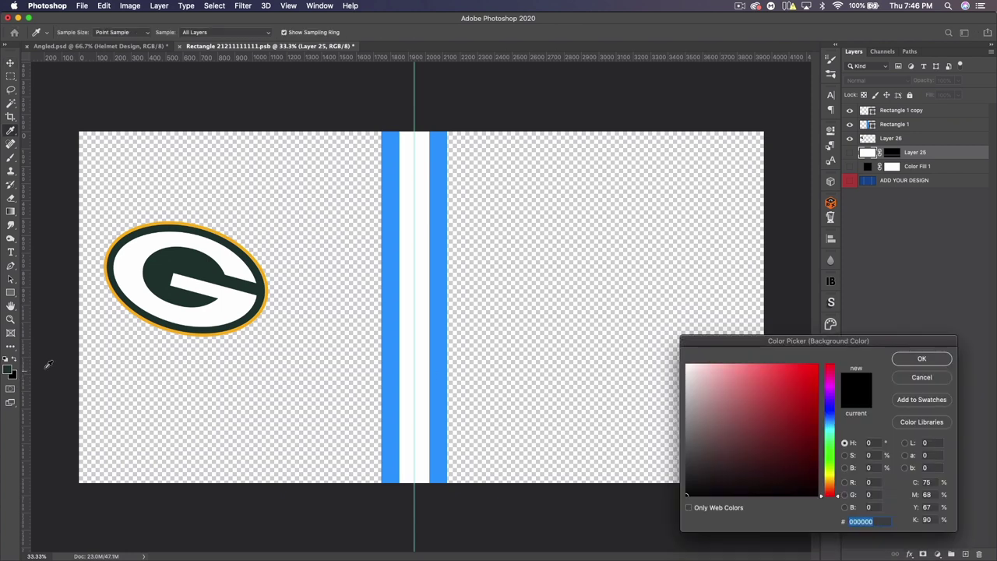
left_click(269, 291)
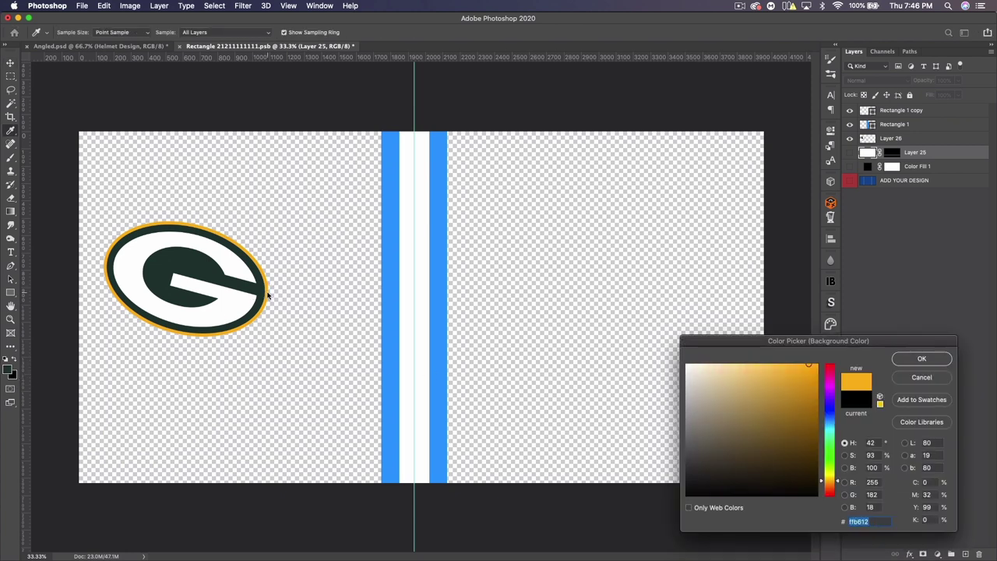
left_click(922, 359)
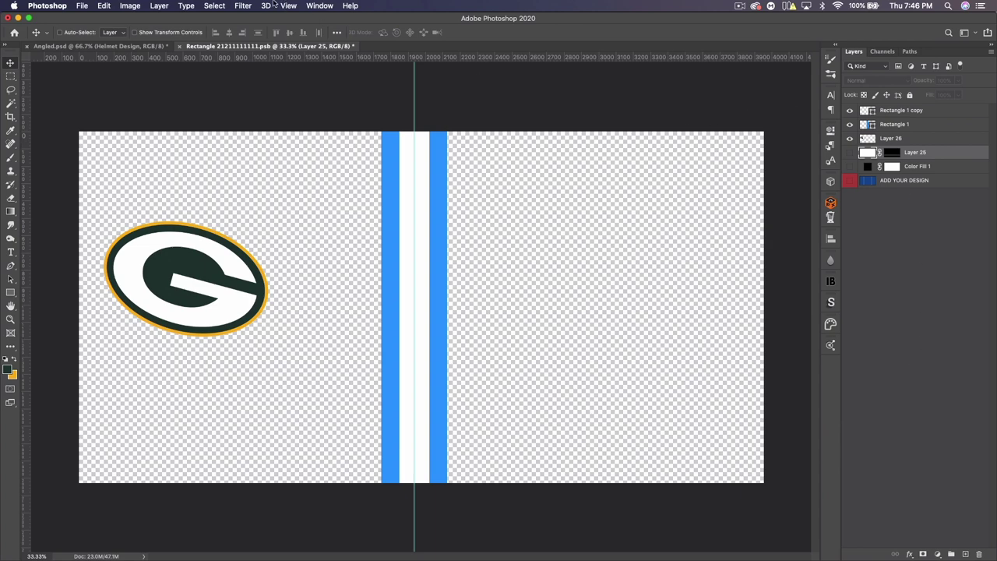
- Show the Libraries and add the dark green foreground and yellow background colors to My Library as swatches
left_click(316, 6)
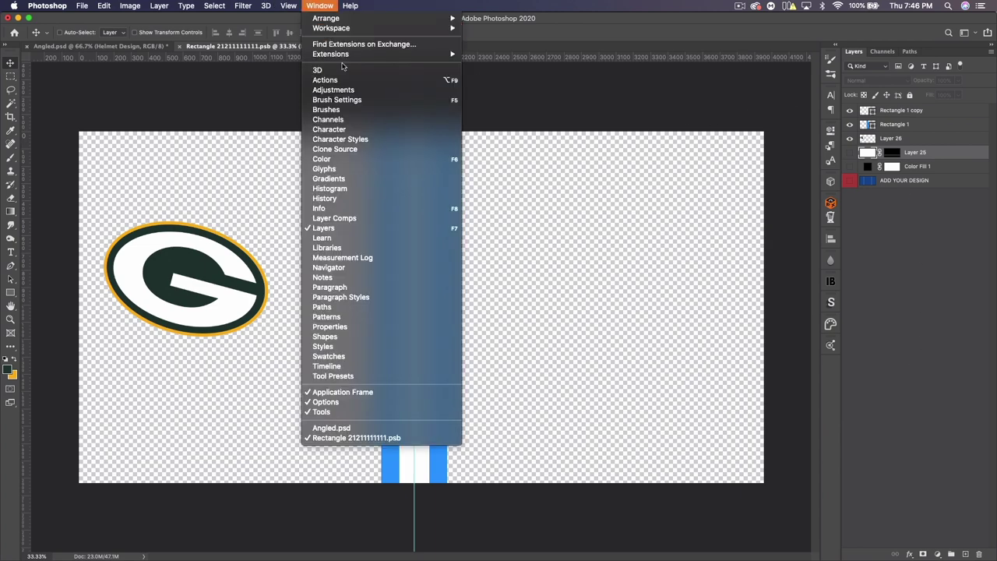
left_click(328, 247)
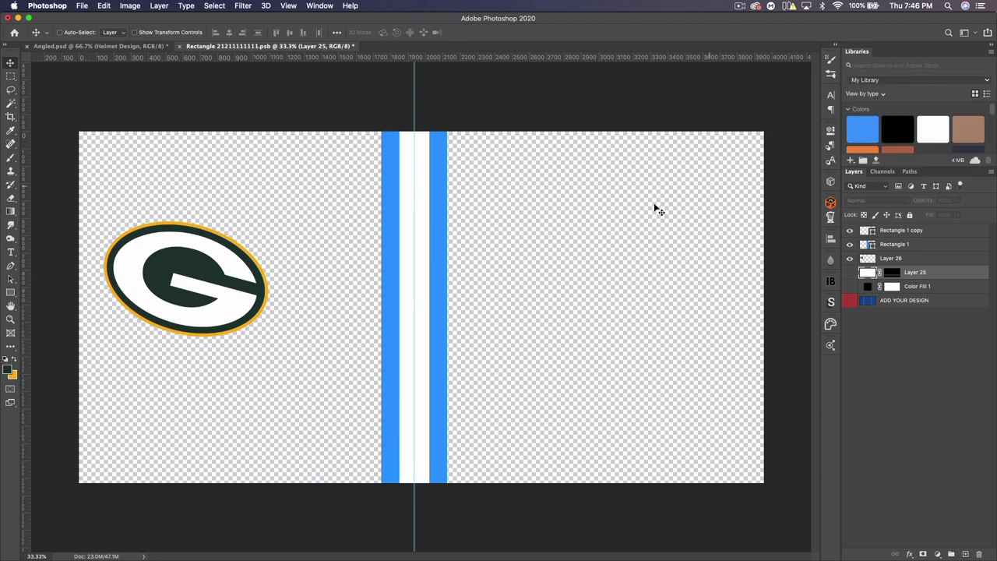
left_click(9, 370)
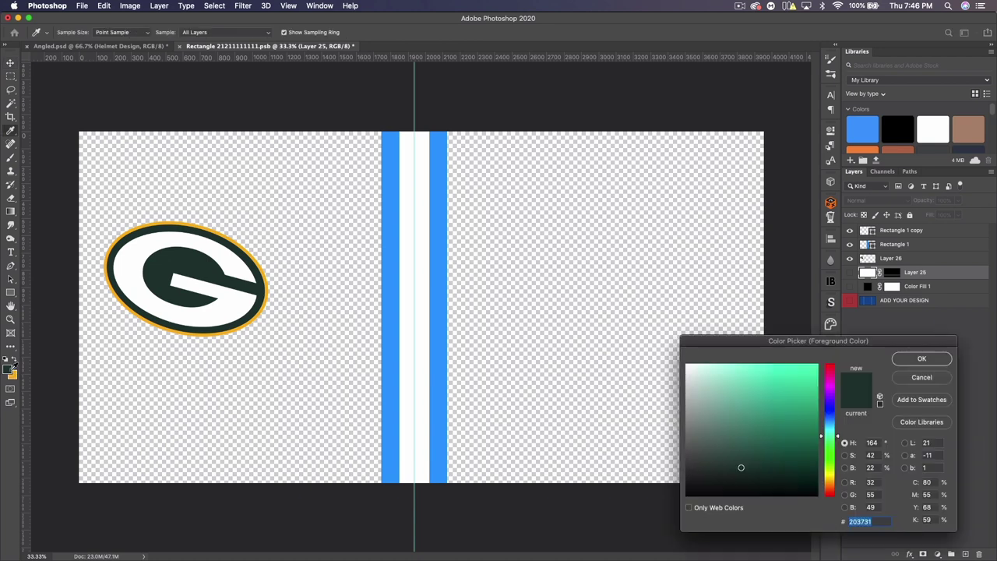
left_click(922, 399)
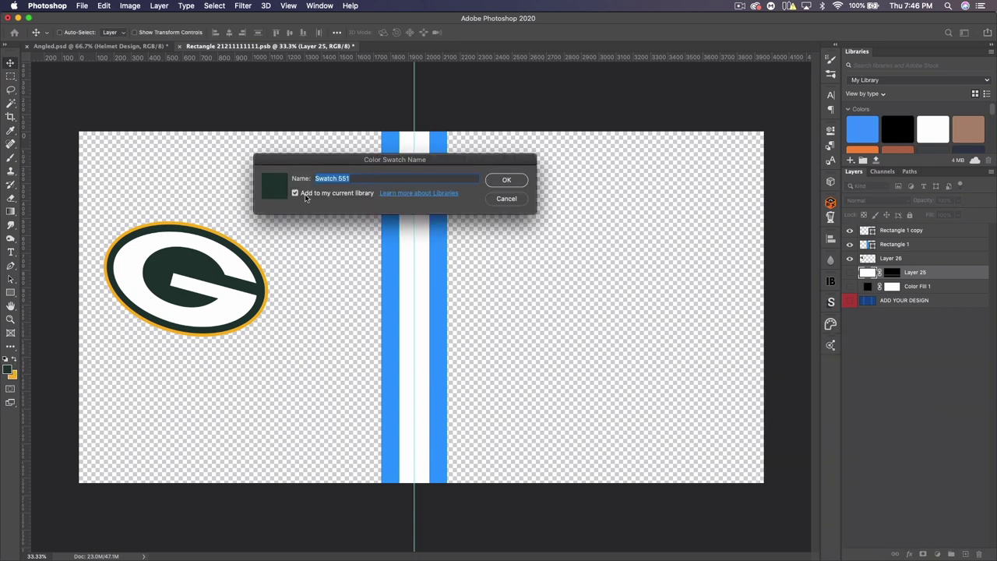
key("Return")
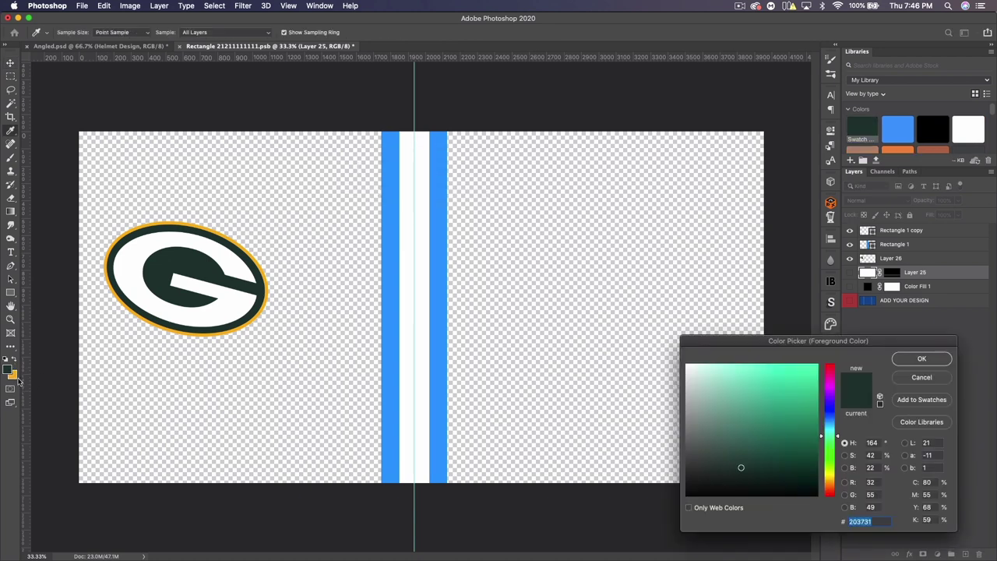
left_click(16, 378)
left_click(937, 406)
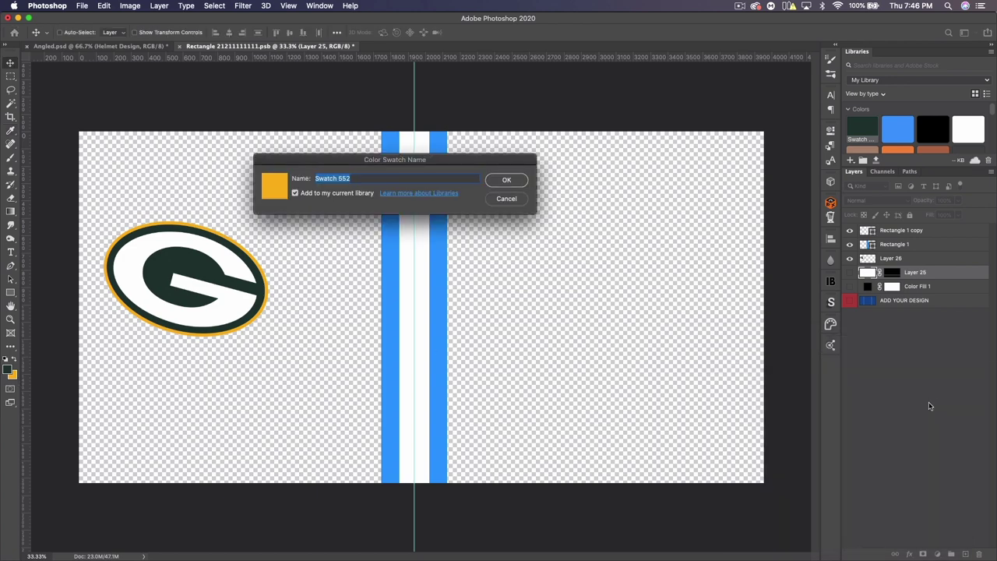
left_click(507, 180)
left_click(929, 378)
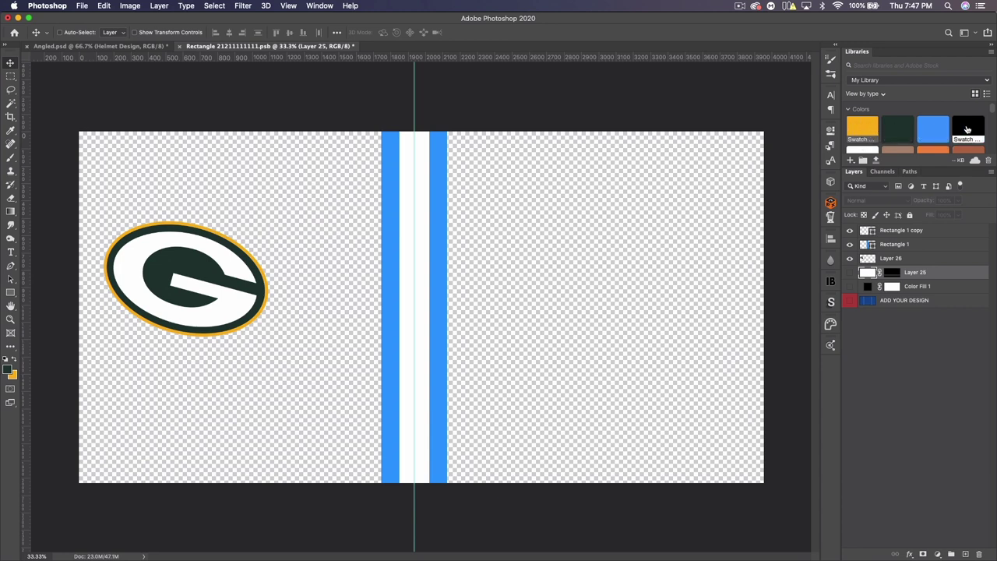
- Delete the blue color swatch from My Library
scroll(878, 153, "down", 1)
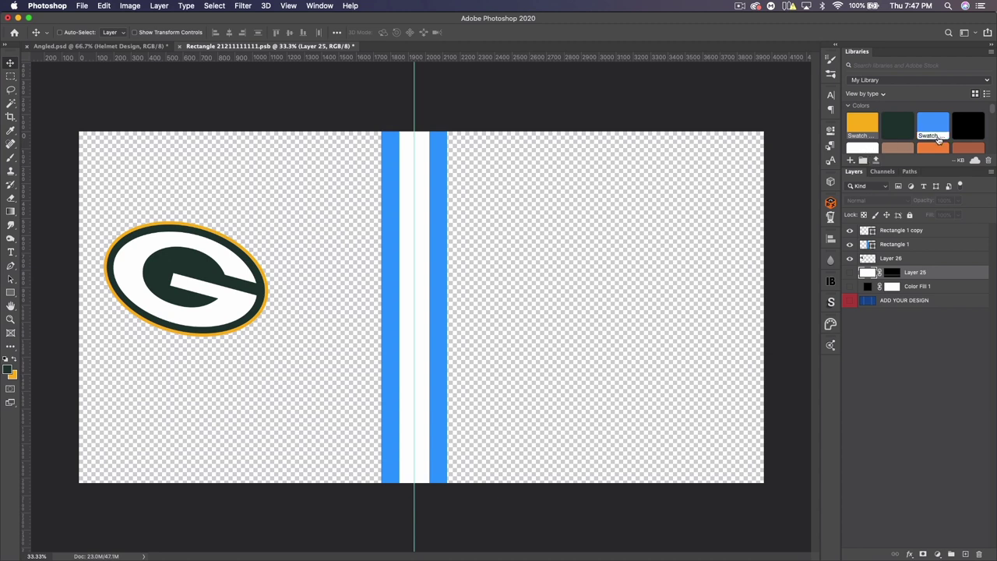
right_click(874, 150)
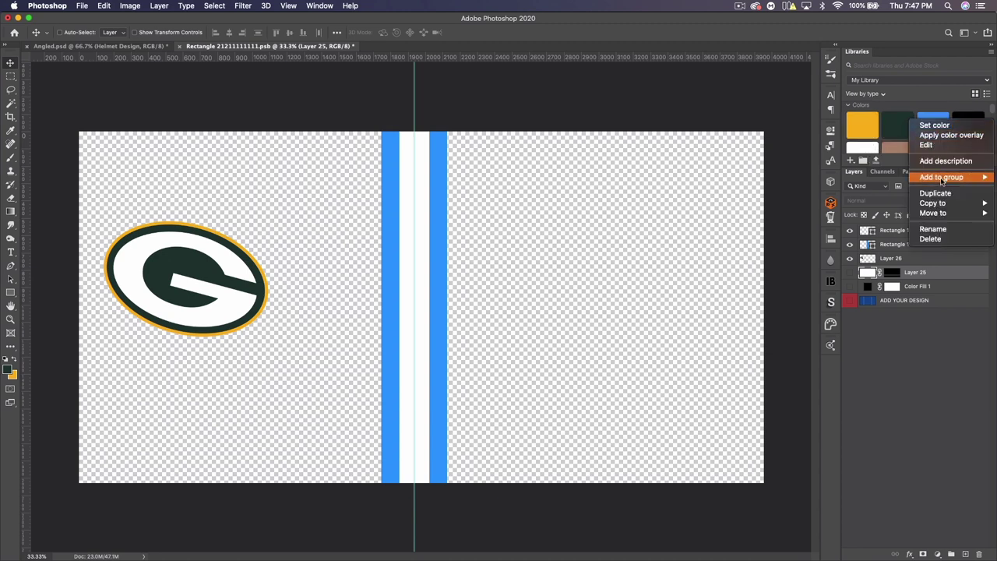
left_click(930, 238)
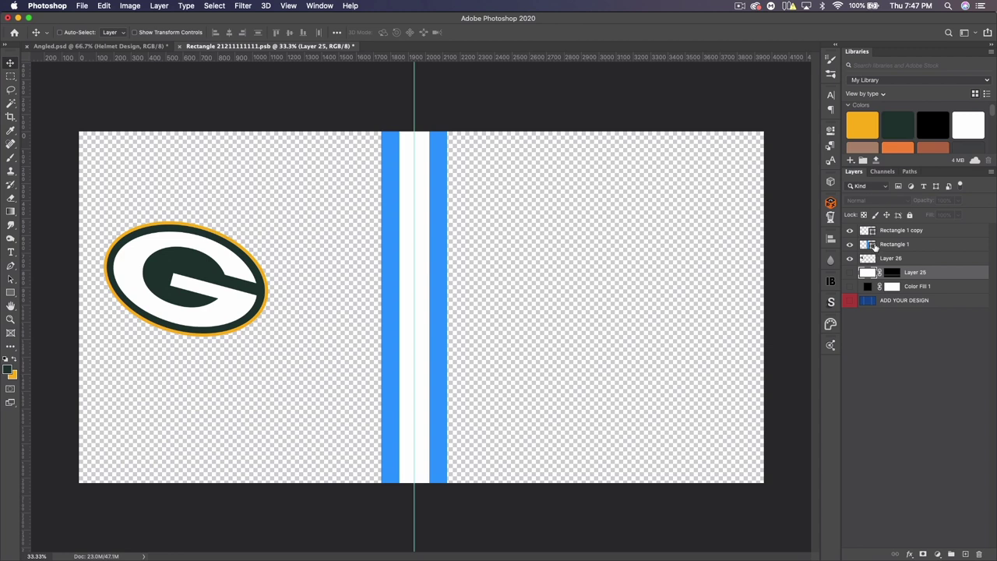
- Recolor the blue outer helmet stripes on the Rectangle 1 layer with the dark green library swatch
left_click(871, 246)
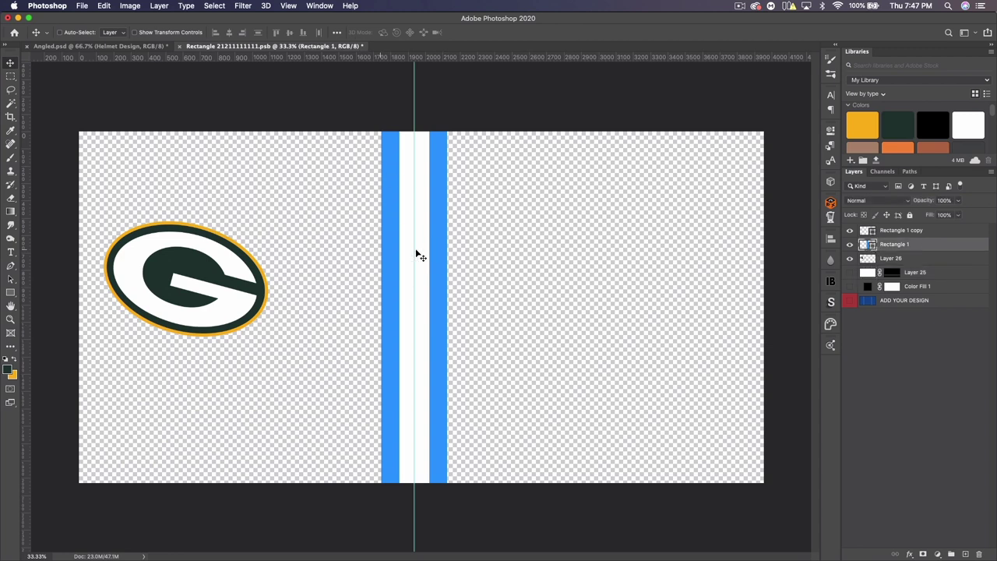
left_click(898, 123)
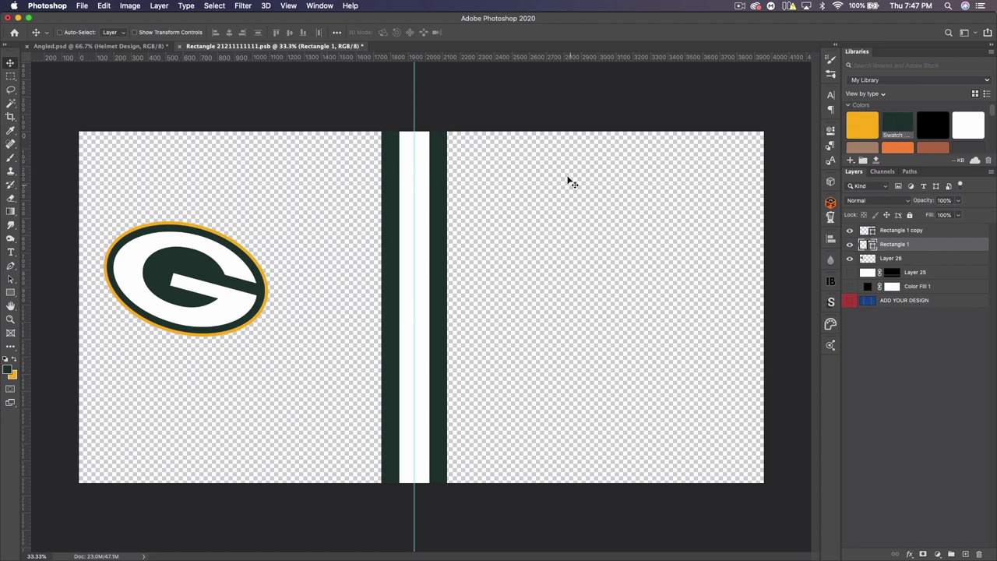
- Save the recolored helmet design and check it on the Angled.psd mockup
double_click(872, 245)
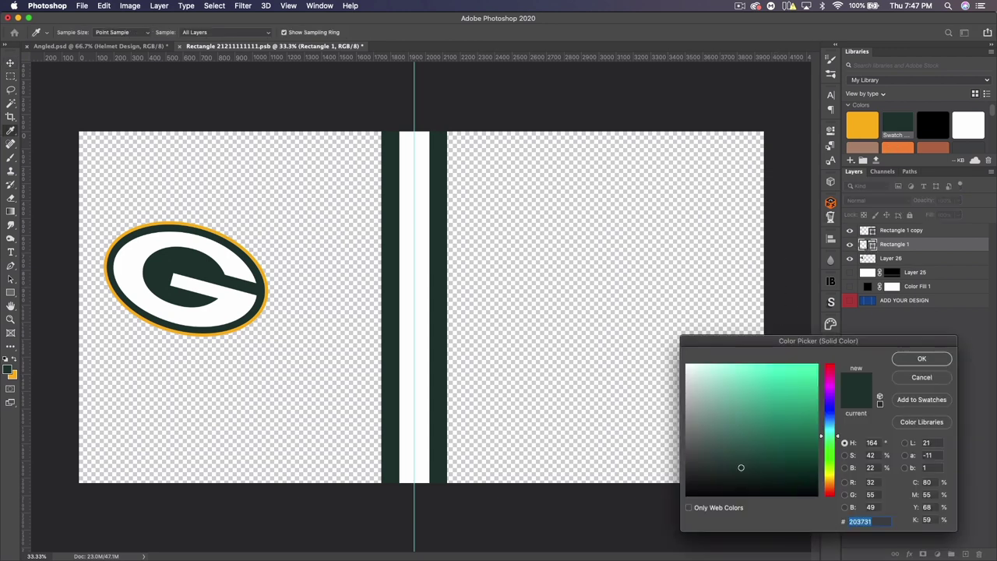
left_click(922, 377)
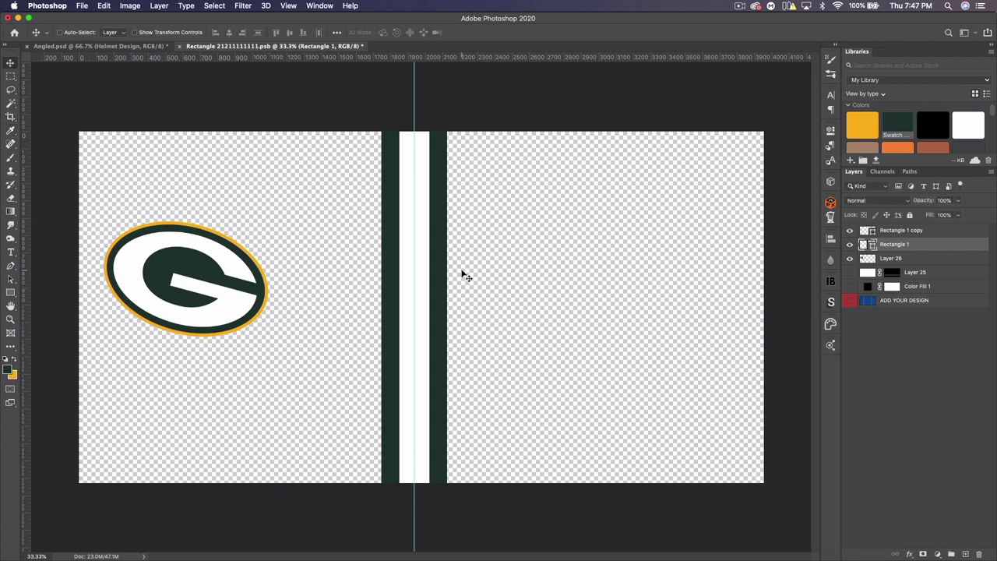
key("super+s")
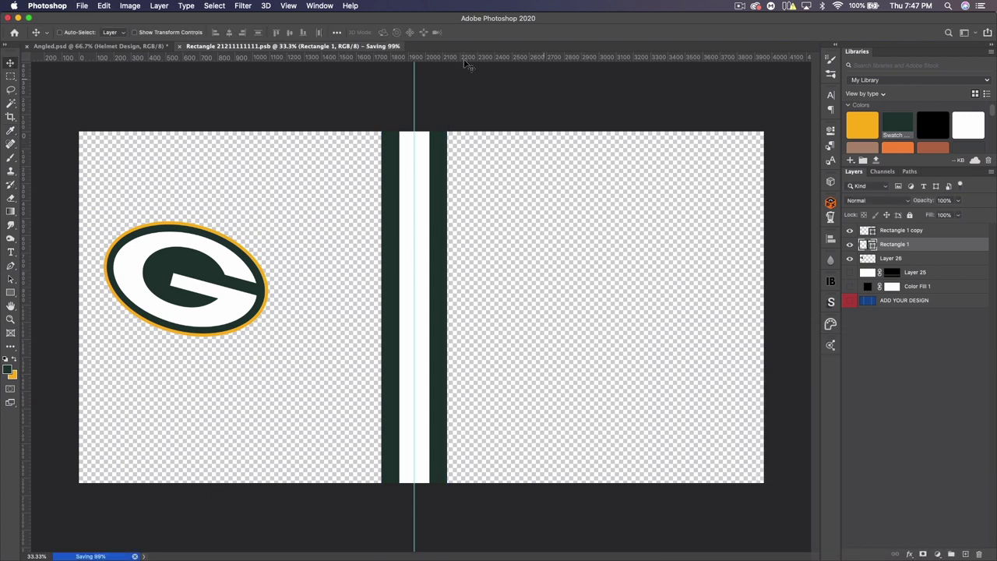
left_click(83, 47)
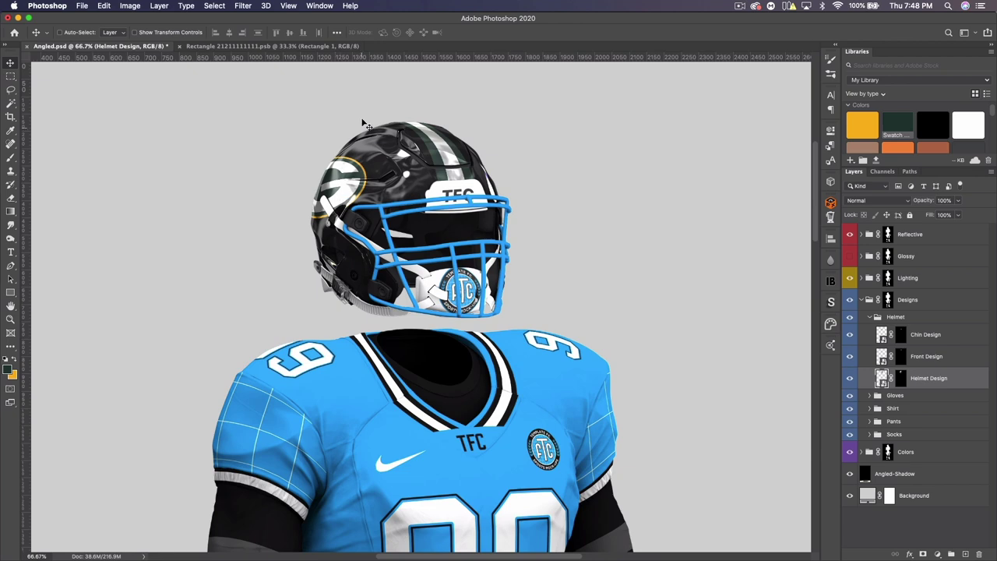
- Rotate the Packers logo on Layer 26 of the helmet design 15° clockwise, save, and view it on the mockup
left_click(269, 47)
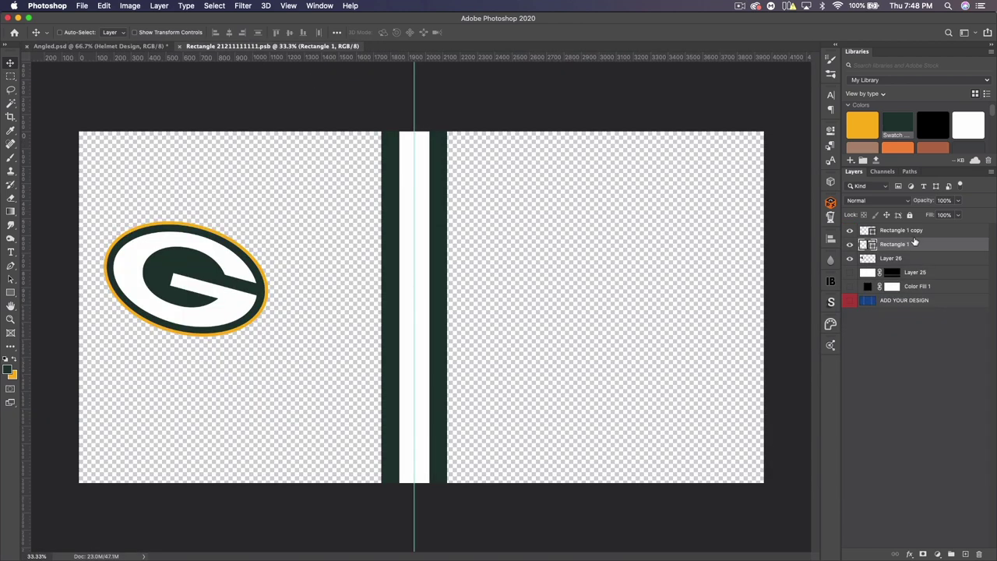
left_click(892, 258)
key("super+t")
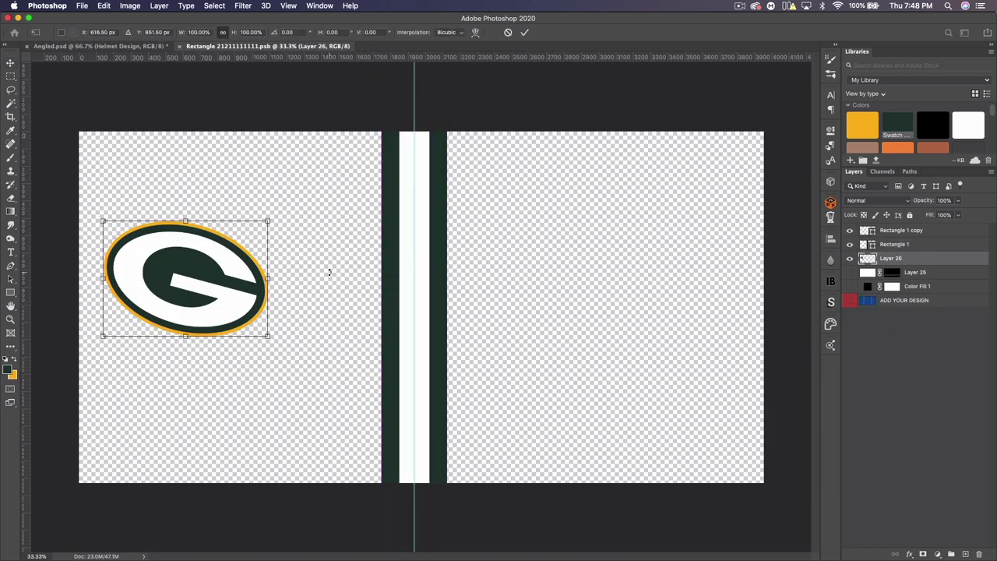
left_click_drag(309, 269, 315, 294)
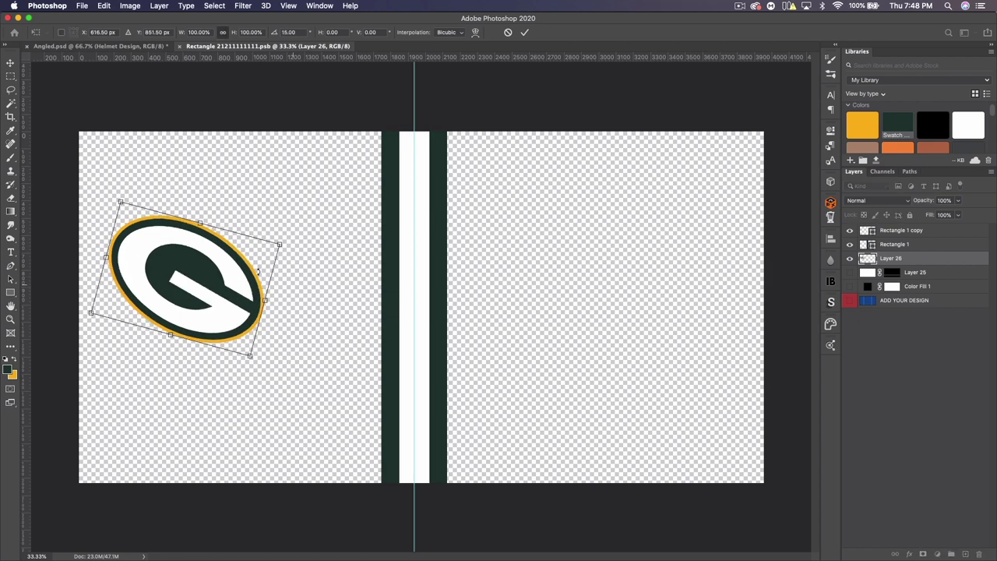
key("Return")
key("super+s")
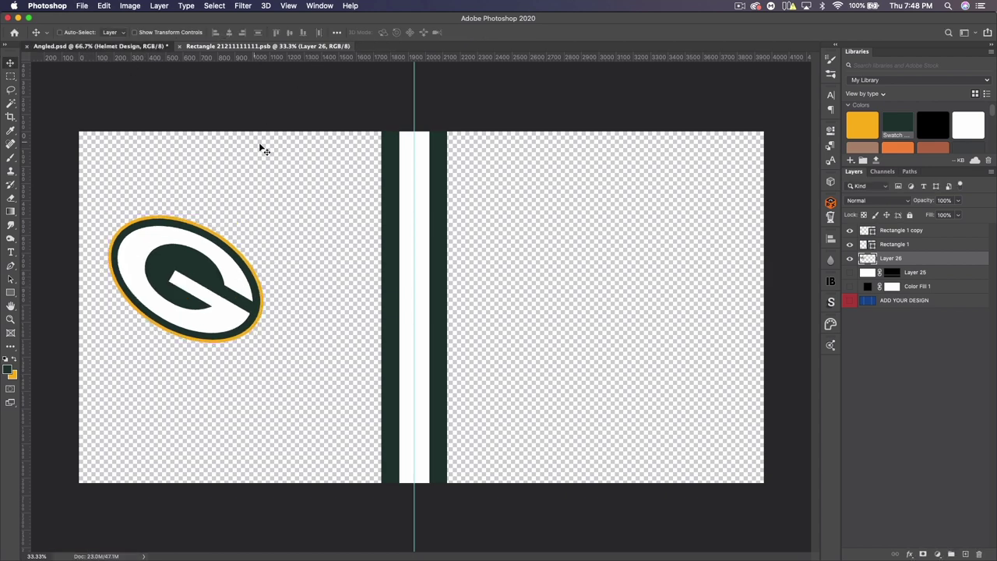
key("ctrl+Tab")
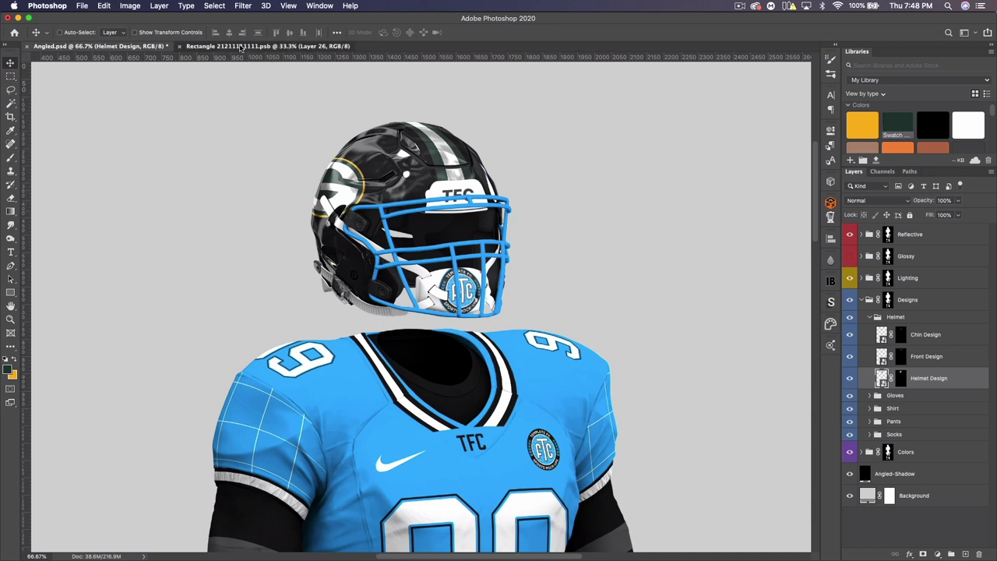
- Move the Packers logo slightly up and to the left in the helmet design, and save it
left_click(257, 46)
left_click_drag(215, 272, 203, 265)
key("cmd+s")
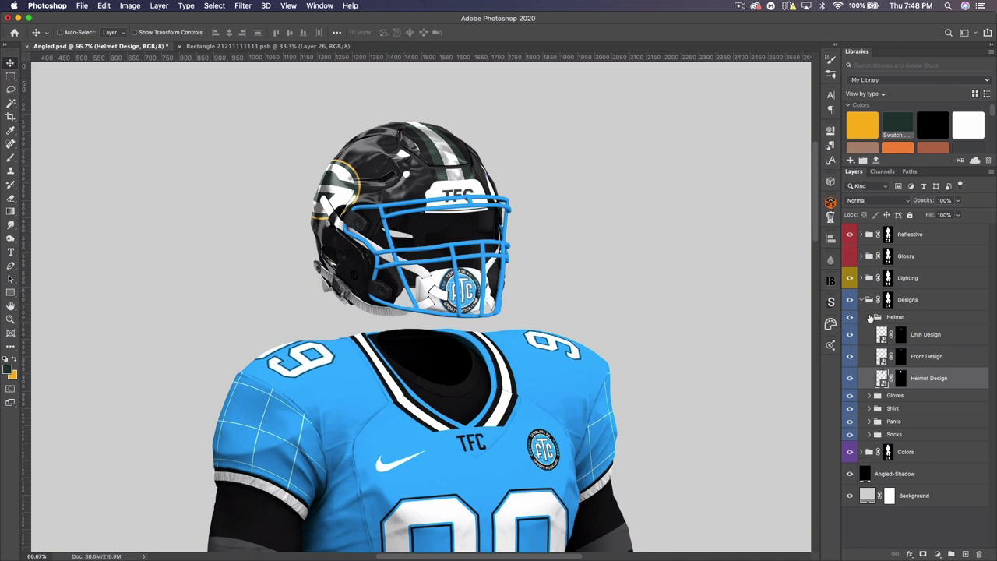
- Recolor the Helmet layer in the Colors group's Helmet folder with the yellow library swatch
left_click(860, 300)
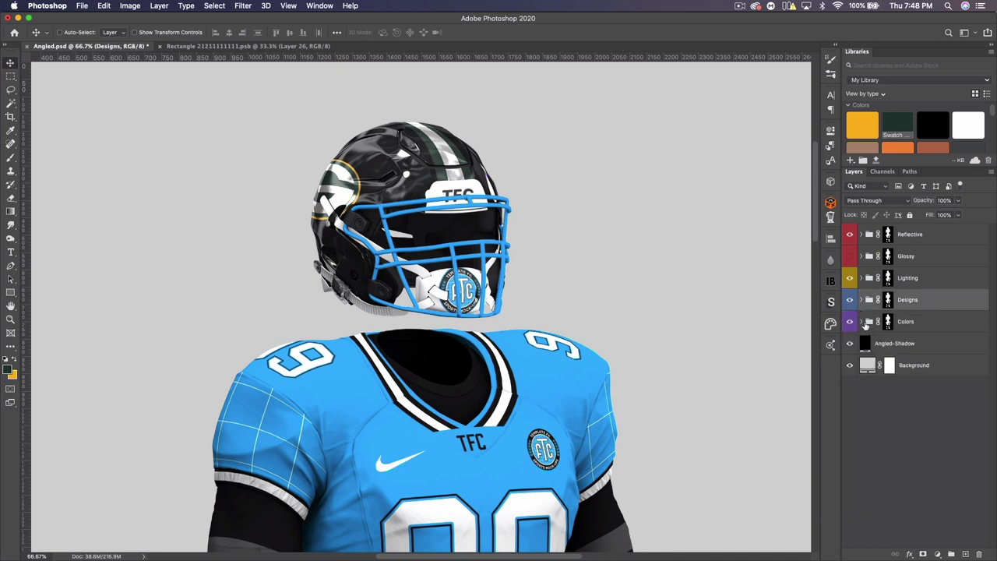
left_click(860, 321)
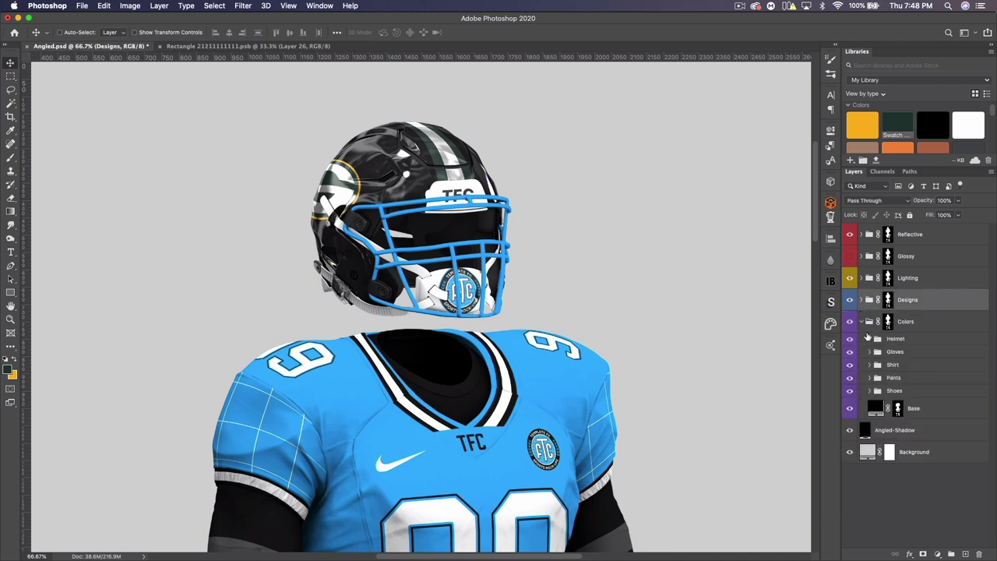
left_click(870, 338)
scroll(888, 347, "down", 3)
scroll(886, 319, "down", 1)
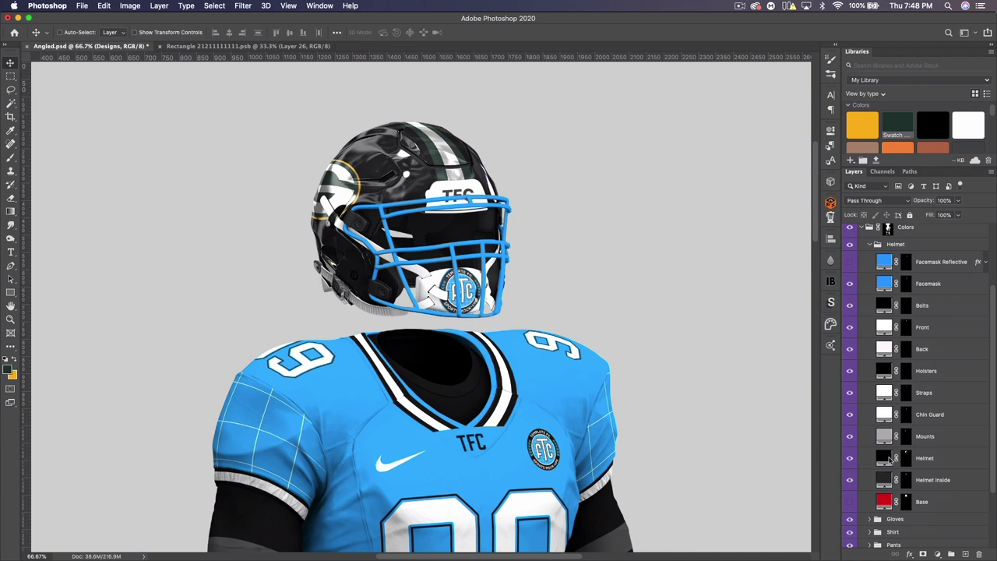
left_click(889, 460)
left_click(862, 125)
key("alt+BackSpace")
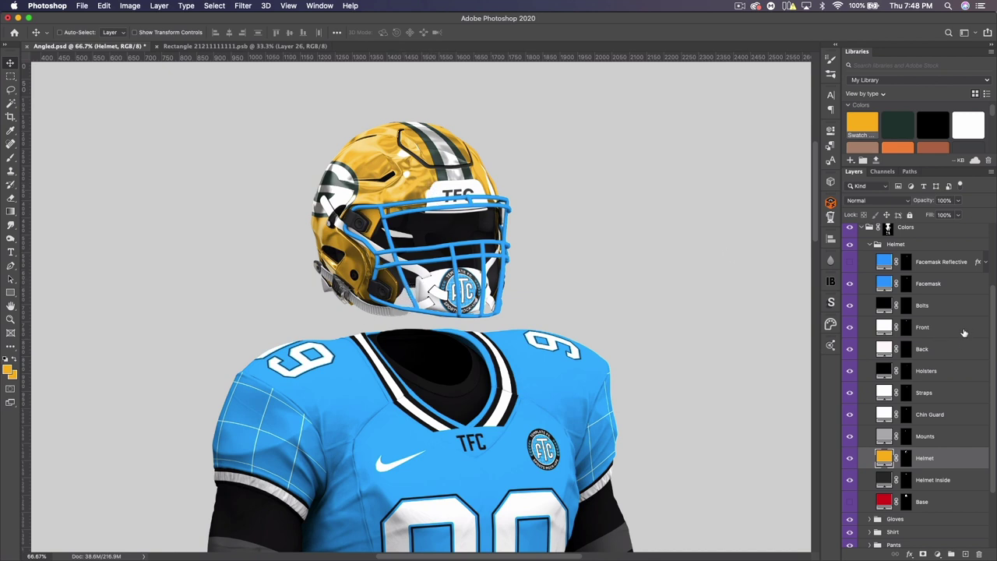
- Turn on the Glossy group, comparing the helmet with Reflective hidden, and leave the Reflective group visible and selected
scroll(963, 333, "up", 4)
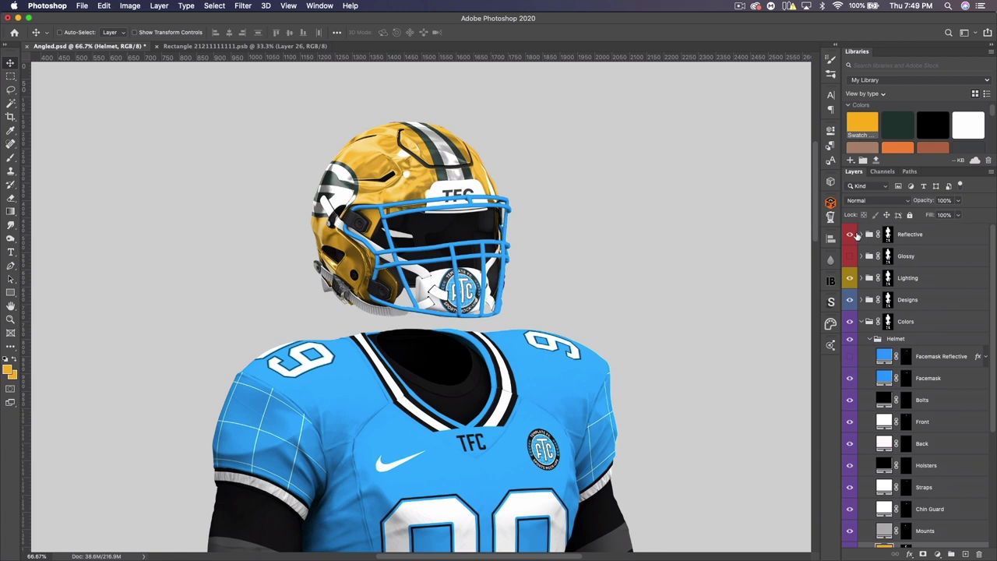
left_click(849, 234)
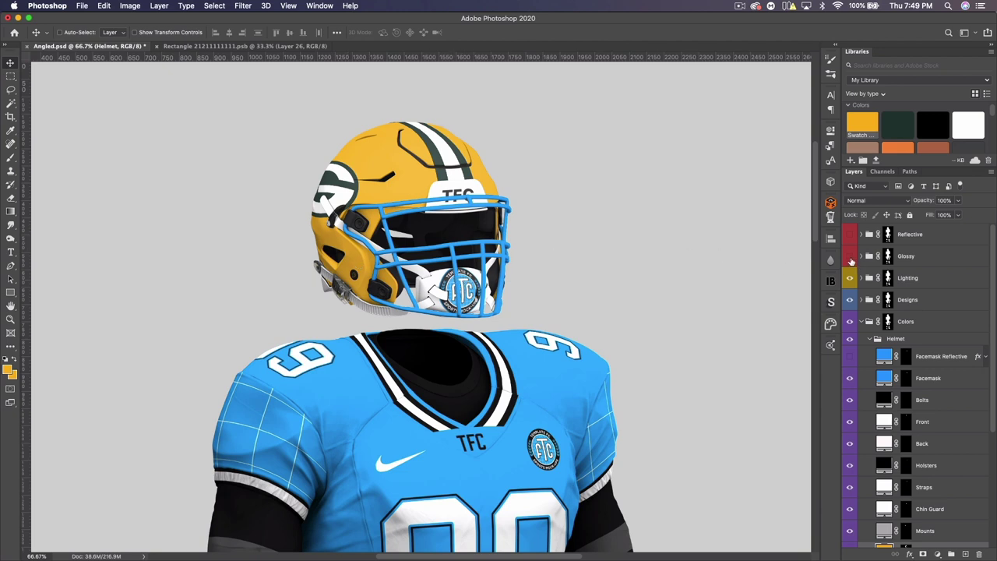
left_click(850, 256)
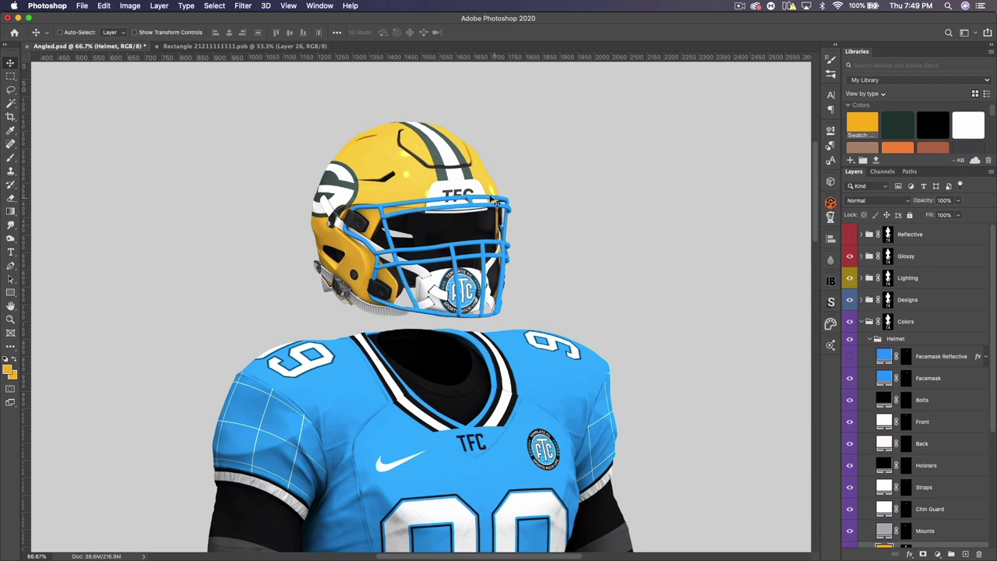
left_click(850, 235)
left_click(925, 236)
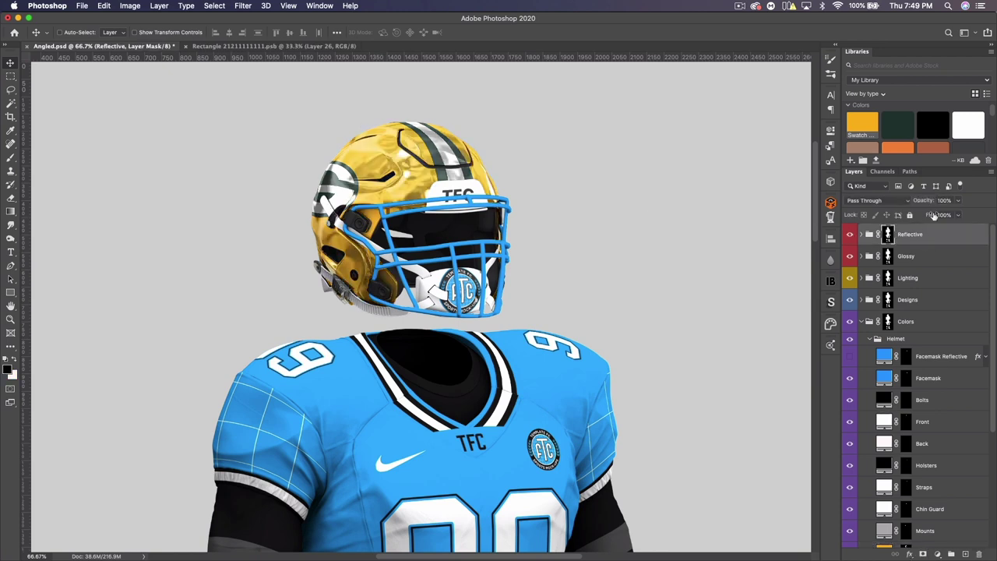
- Try lower opacities such as 42% on the Reflective group, and restore it to 100%
type("42")
key("Return")
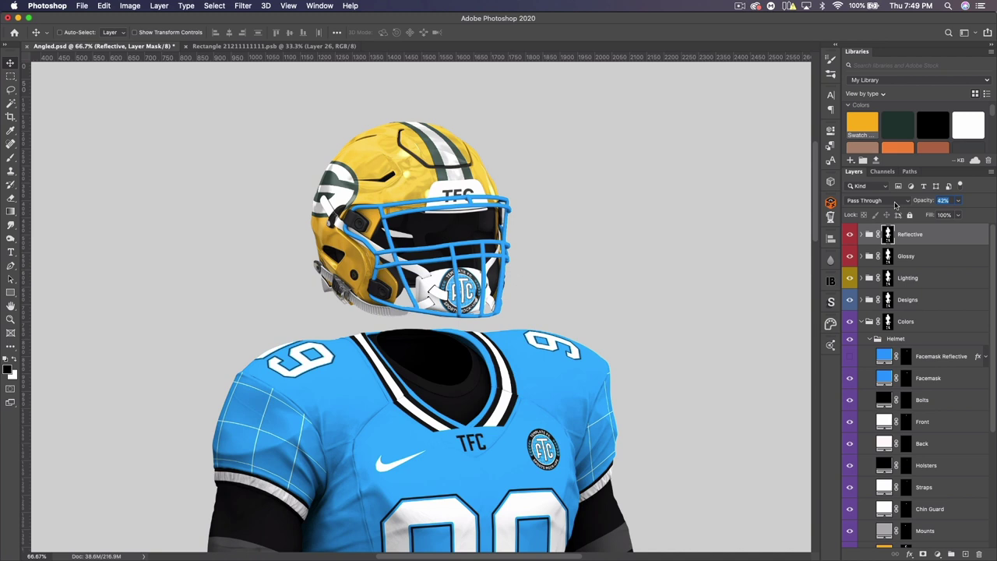
key("shift+Down")
key("Up")
key("Up")
key("Up")
key("Return")
left_click_drag(922, 201, 995, 201)
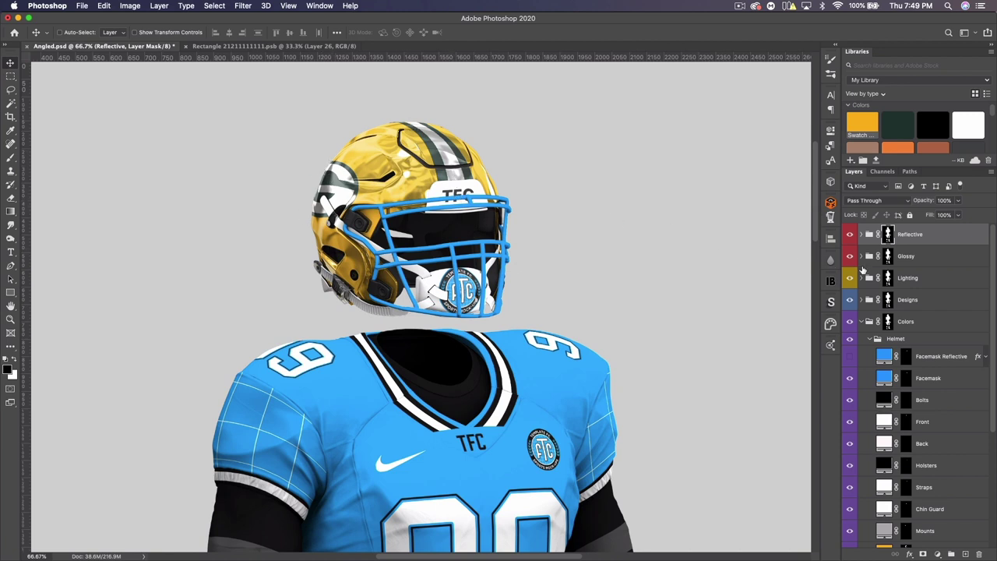
- Remove the reflections from the logo and stripes by filling the Helmet Design outline with black on the Reflective group's mask, and deselect
scroll(921, 405, "down", 1)
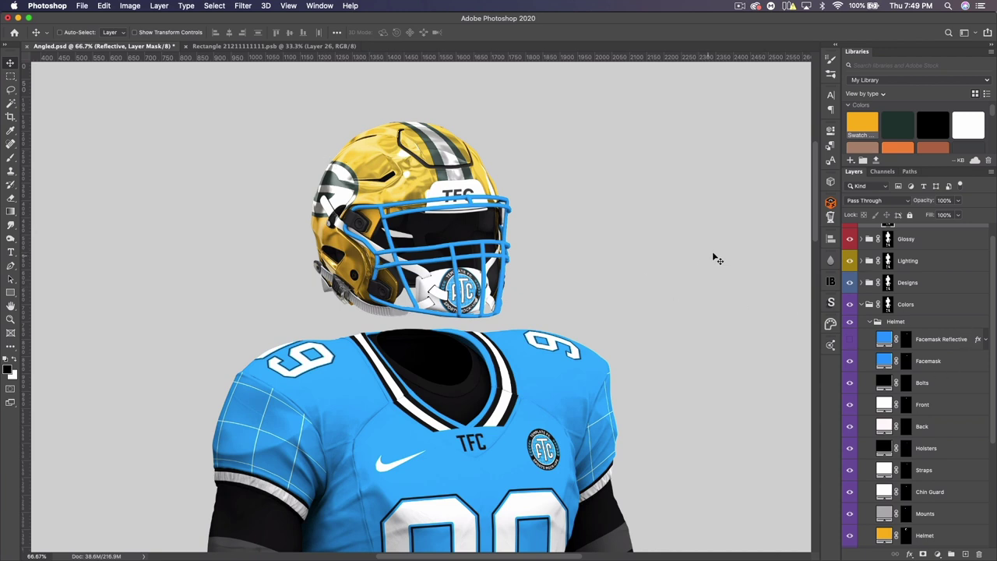
scroll(925, 366, "down", 7)
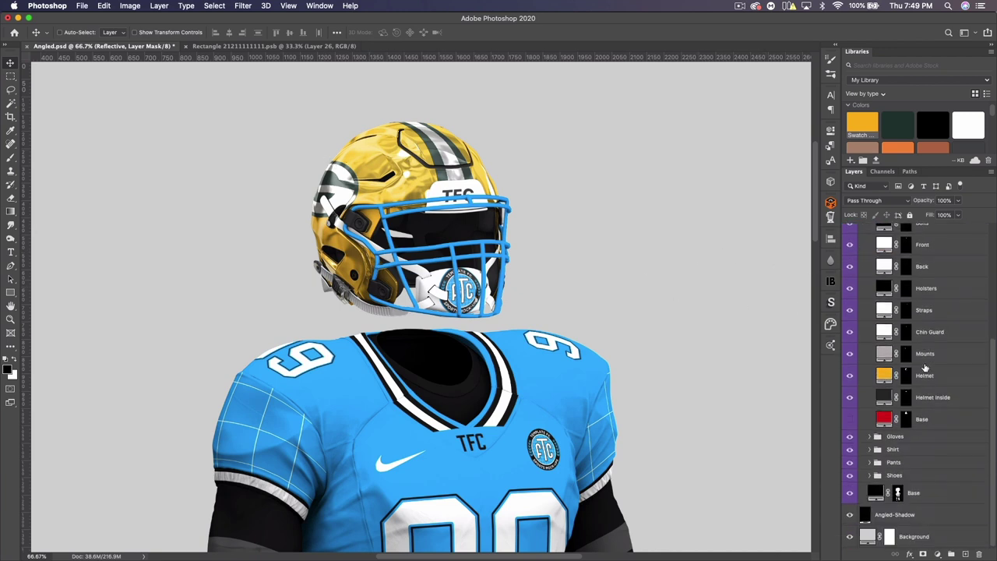
scroll(880, 322, "up", 8)
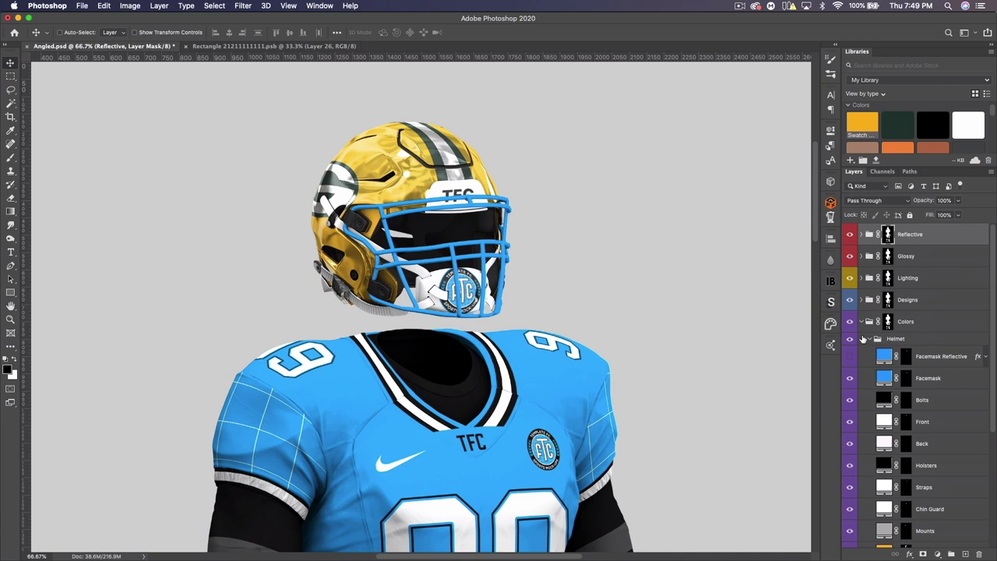
left_click(861, 300)
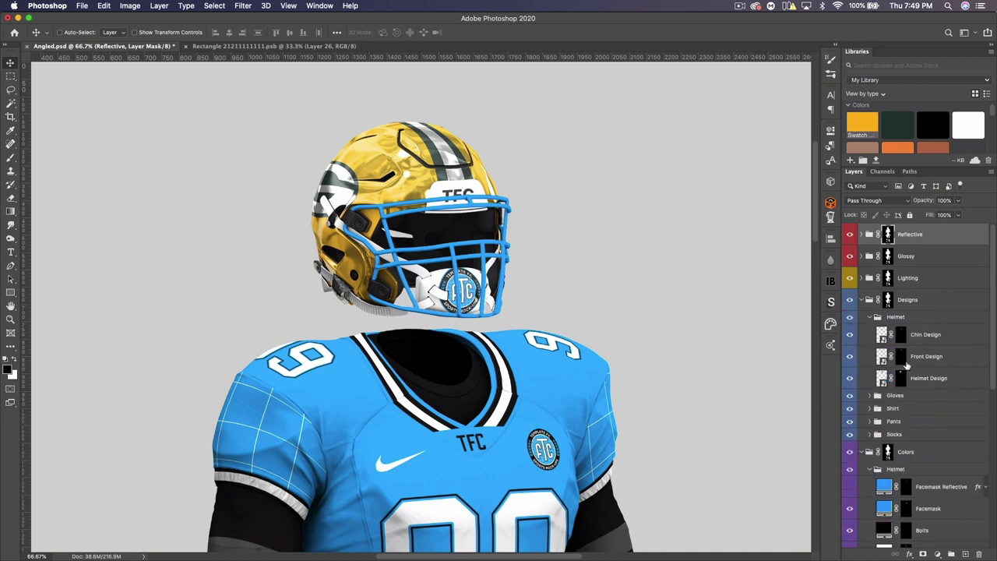
left_click(881, 379, "super")
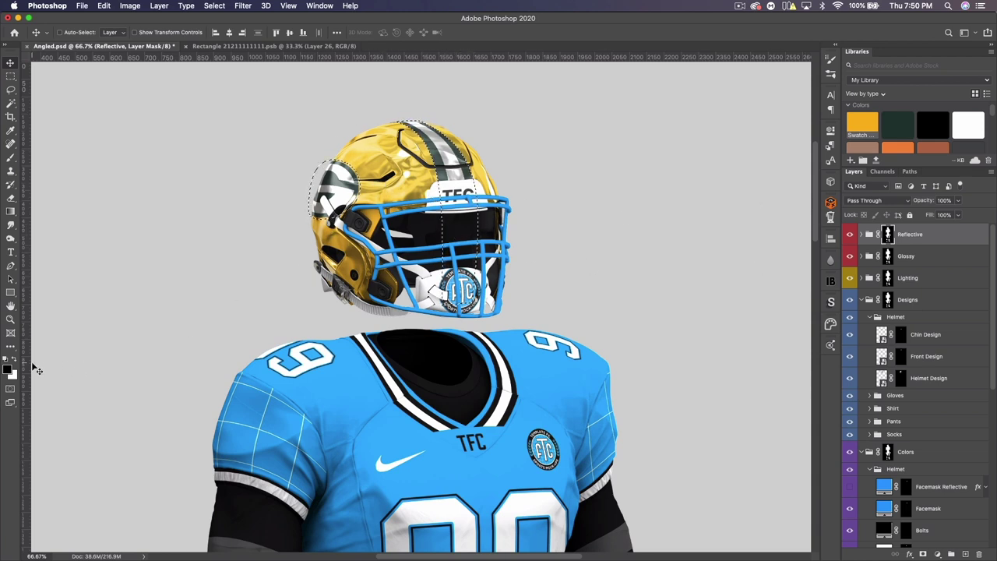
left_click(14, 362)
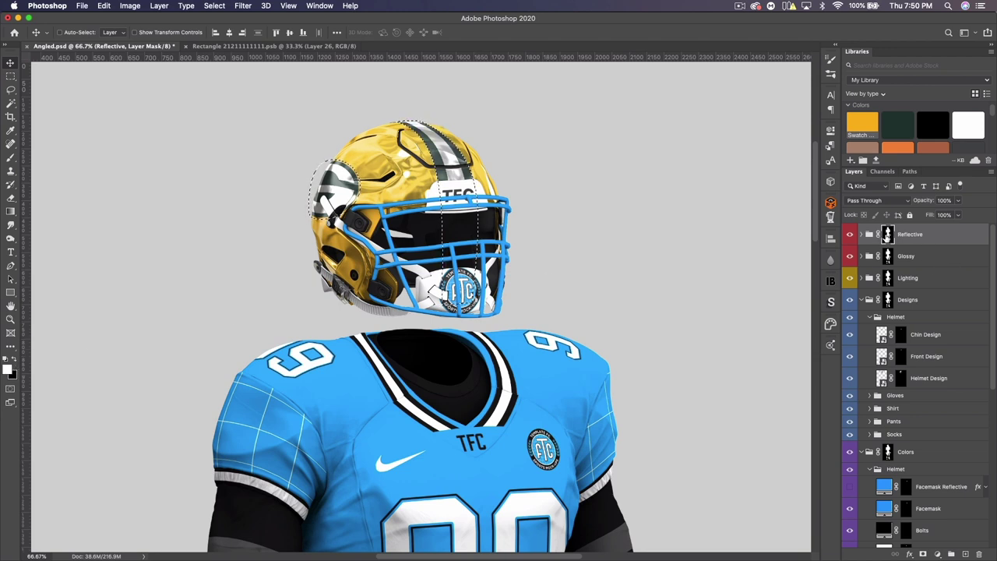
key("super")
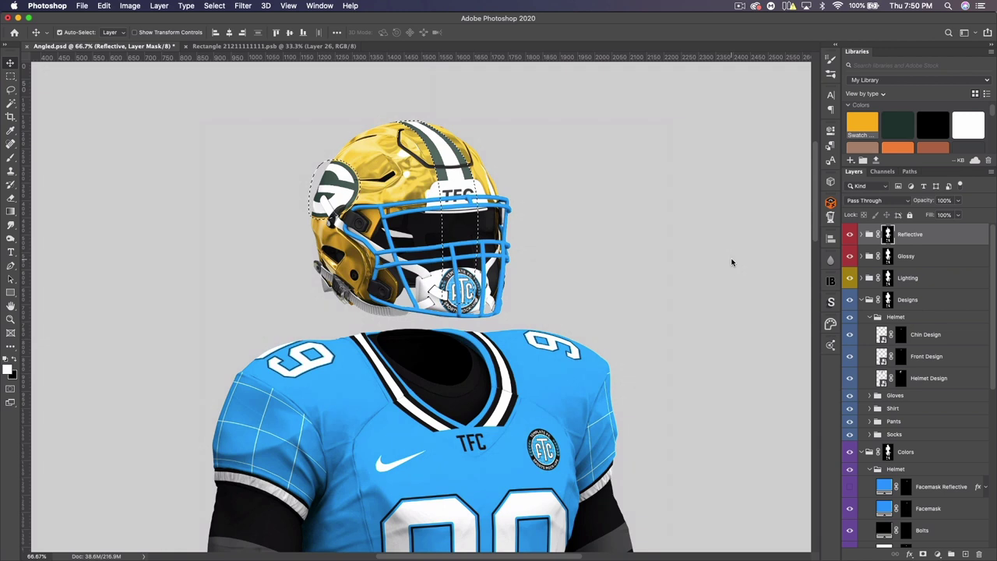
key("super+d")
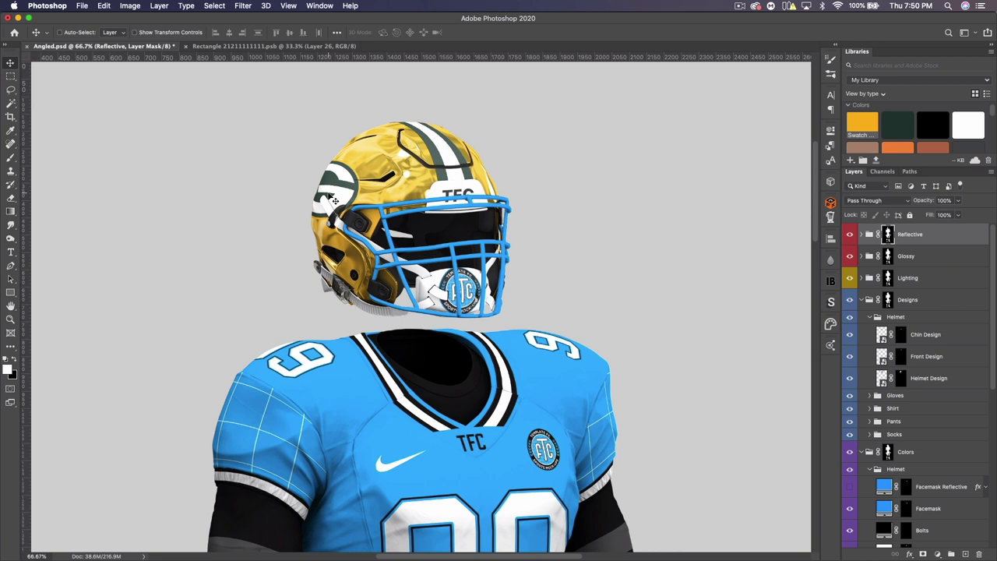
- Hide the Helmet Design layer to inspect the masked reflection area, and show it again
key("super")
left_click(849, 378)
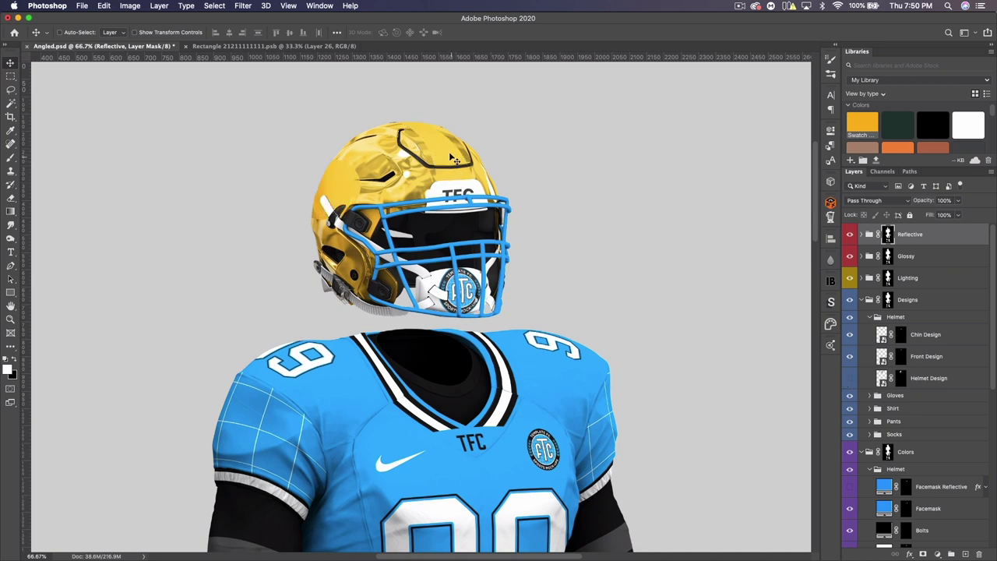
left_click(850, 378)
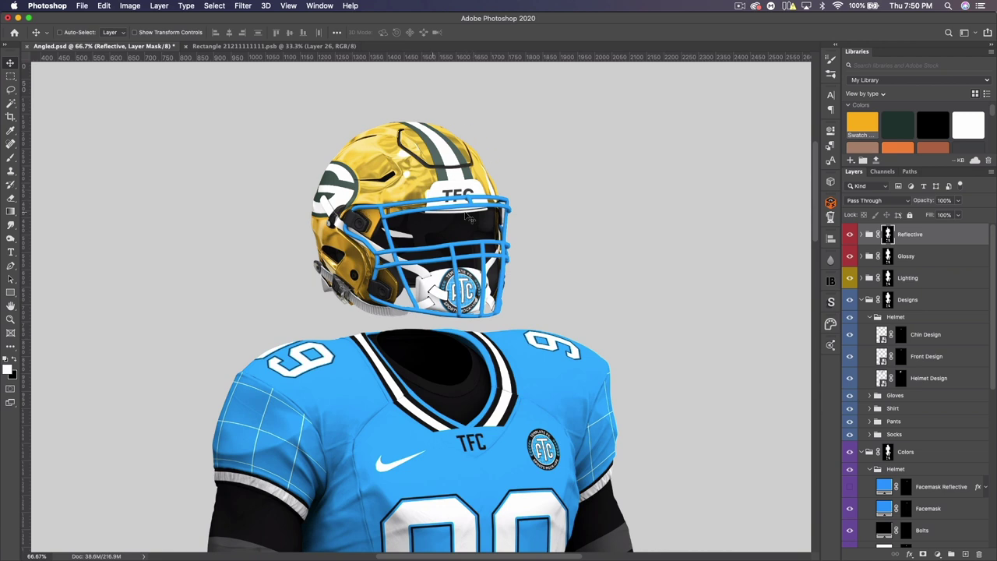
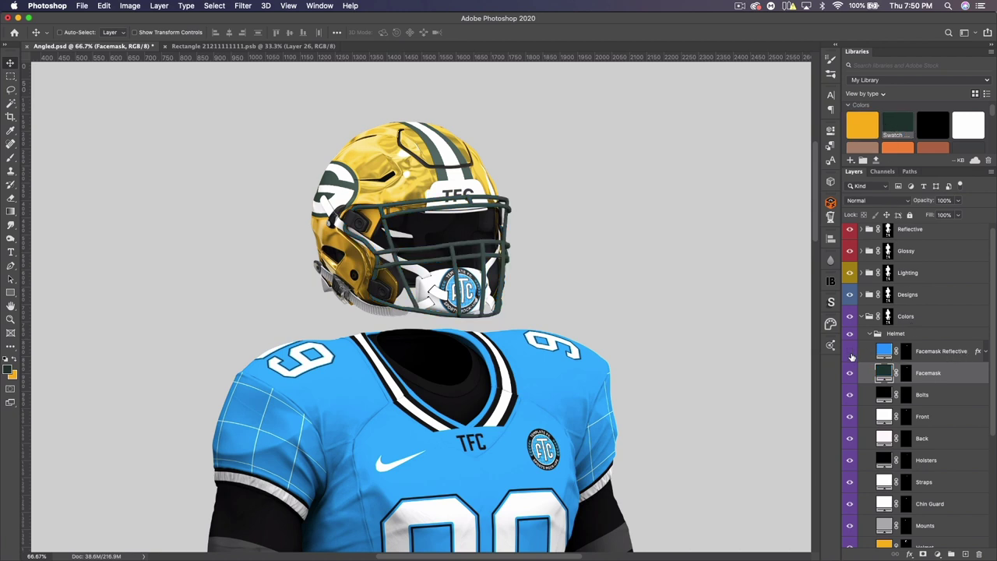
- Show the Facemask Reflective layer and recolor it with the dark green library swatch
left_click(850, 351)
left_click(883, 352)
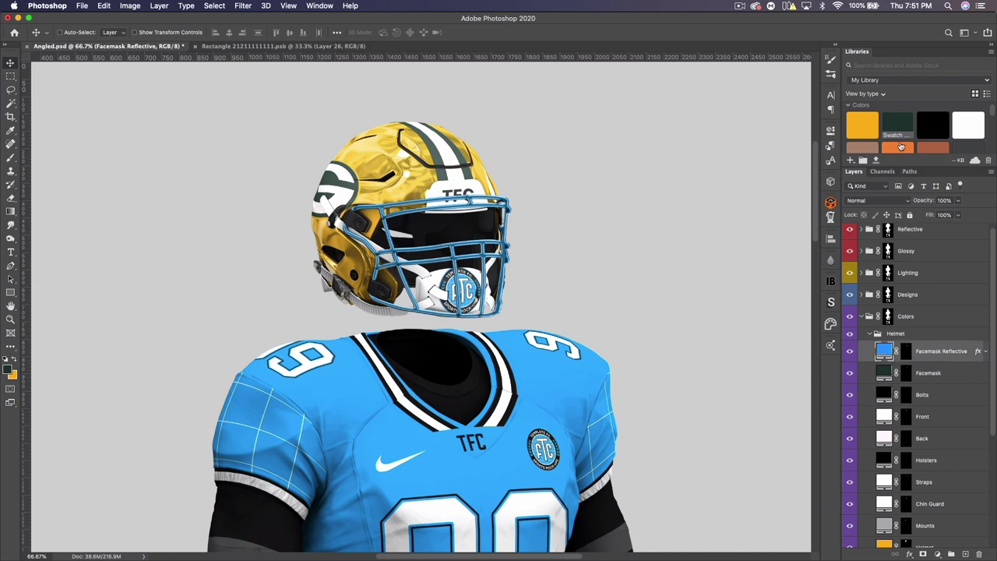
left_click(897, 126)
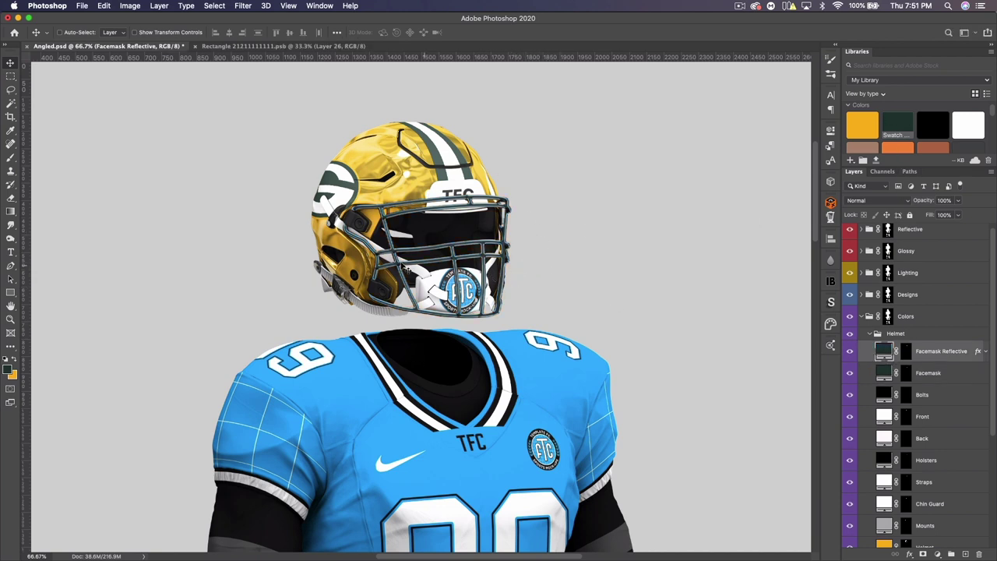
- Try lowering the Inner Glow opacity to 23% in the Facemask Reflective layer's style
double_click(969, 362)
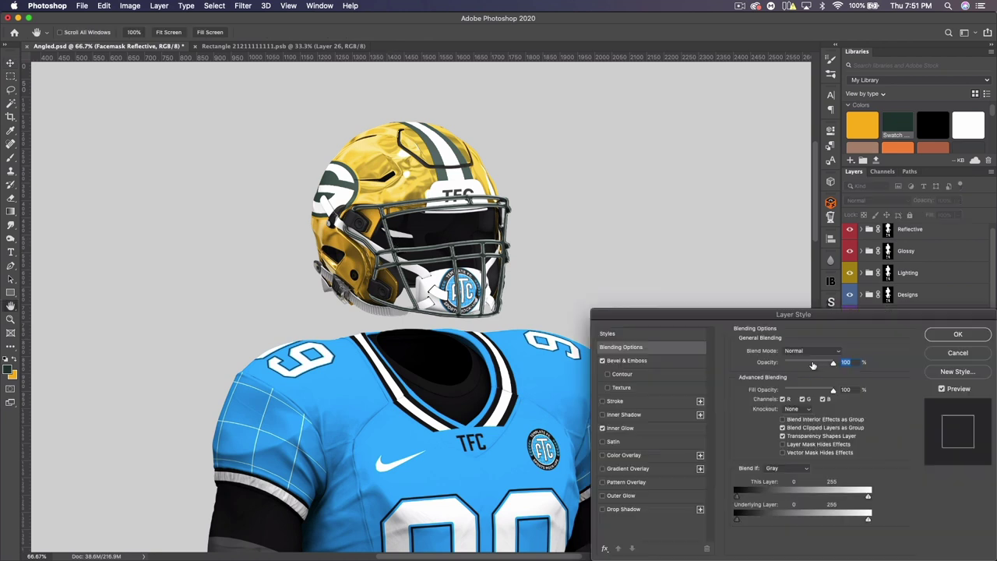
left_click(621, 429)
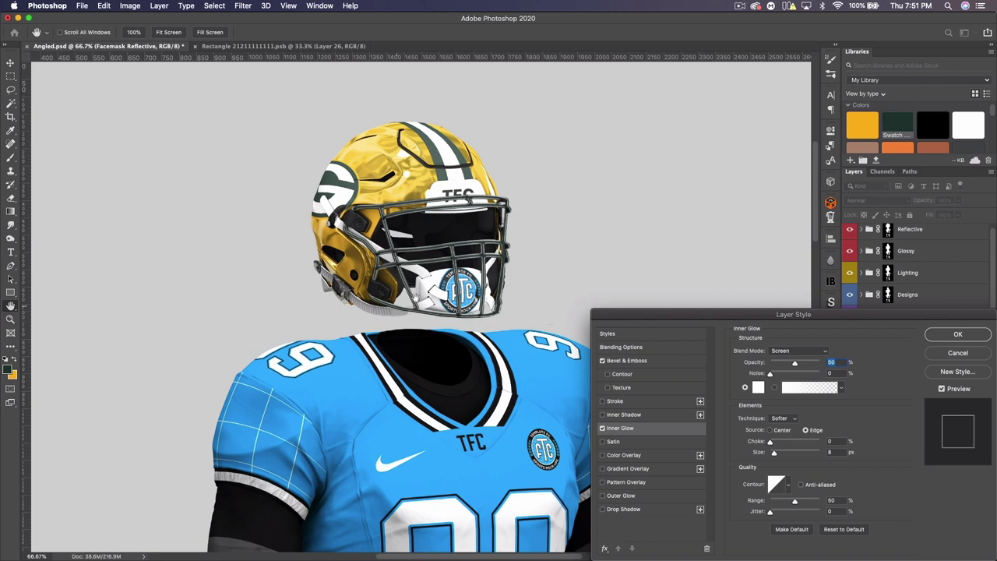
left_click_drag(794, 363, 782, 364)
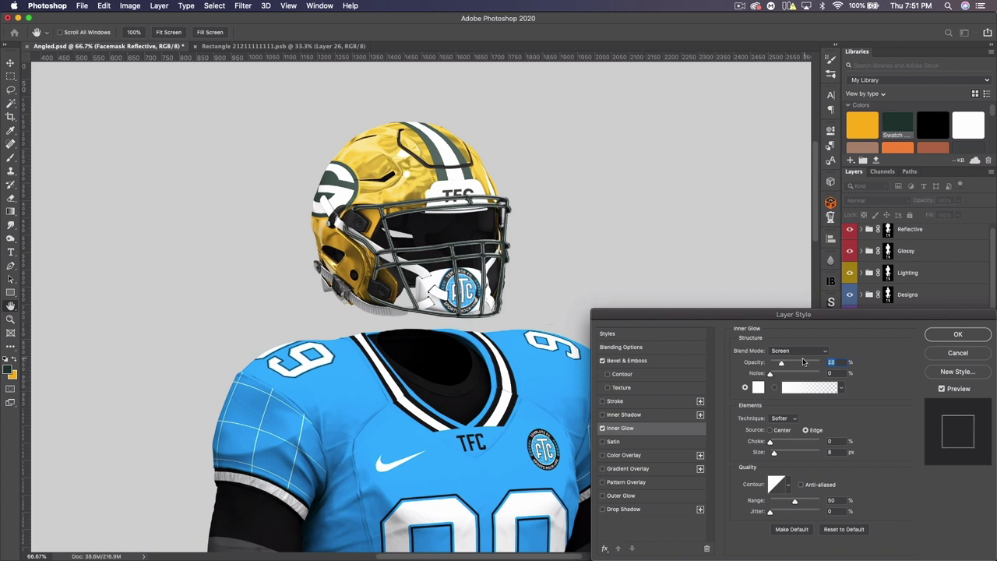
left_click(953, 355)
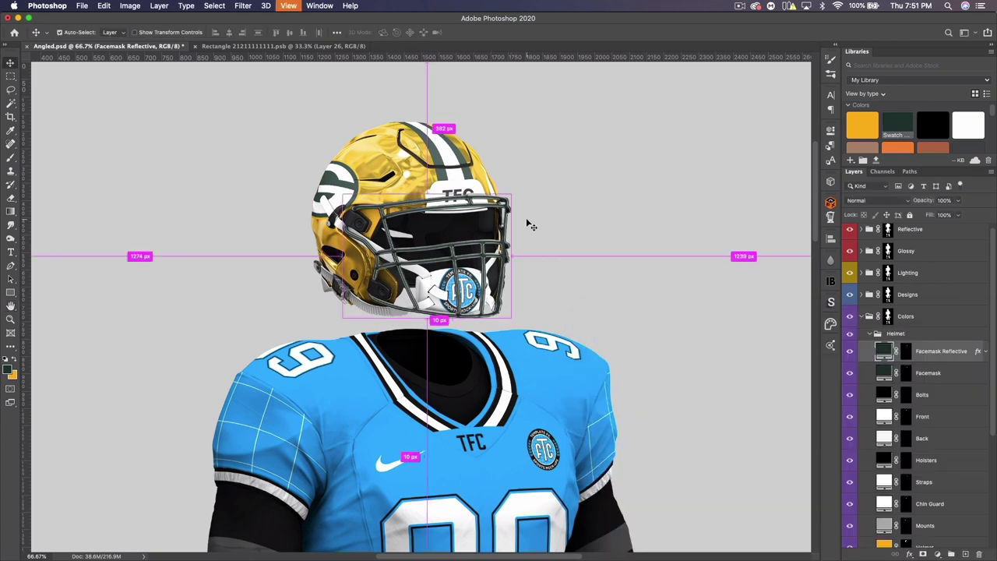
- Hide the Facemask Reflective layer so the facemask uses only its flat dark green color
key("super+0")
key("super+plus")
key("super+plus")
key("super+plus")
key("super+plus")
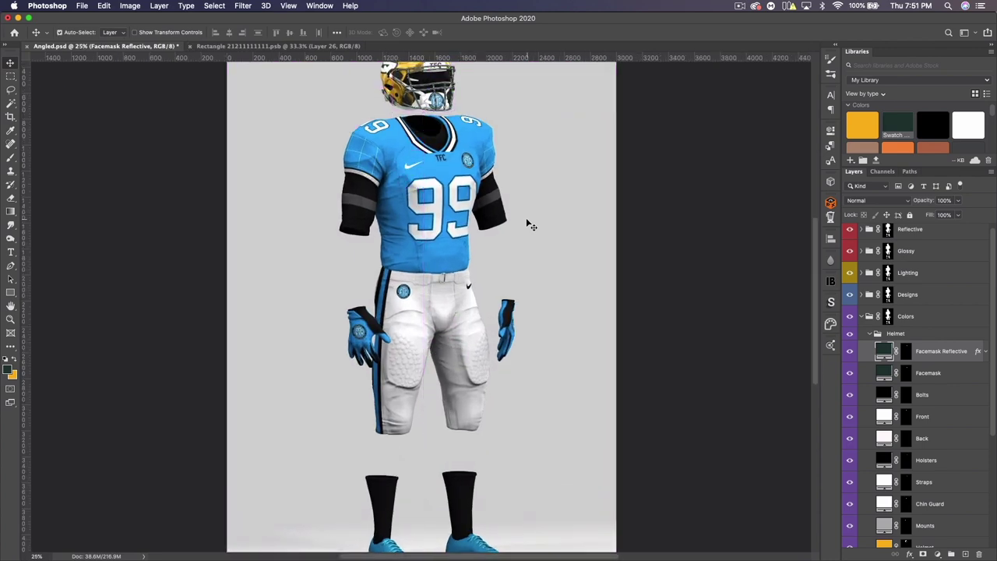
scroll(557, 239, "up", 2)
scroll(557, 239, "up", 5)
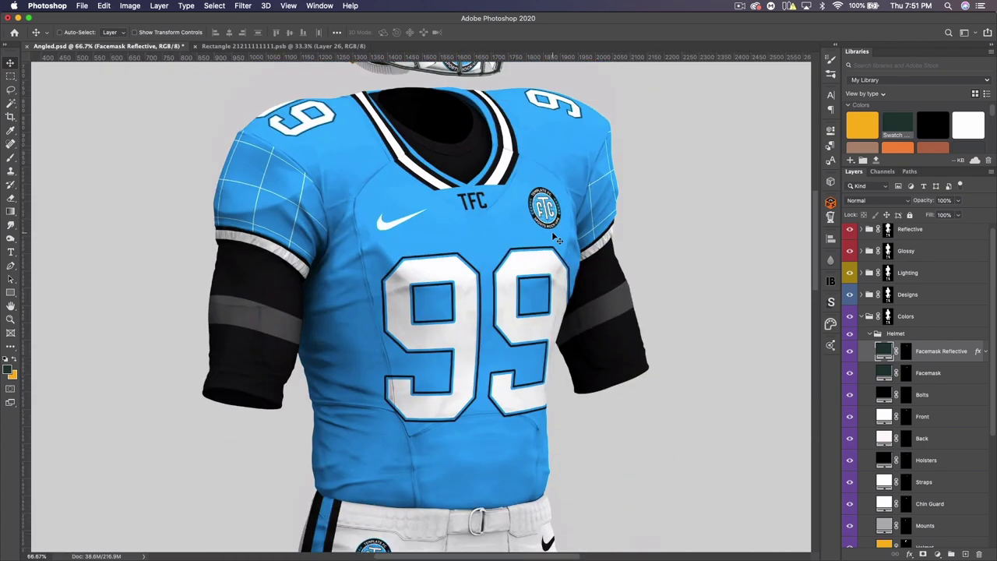
left_click(849, 350)
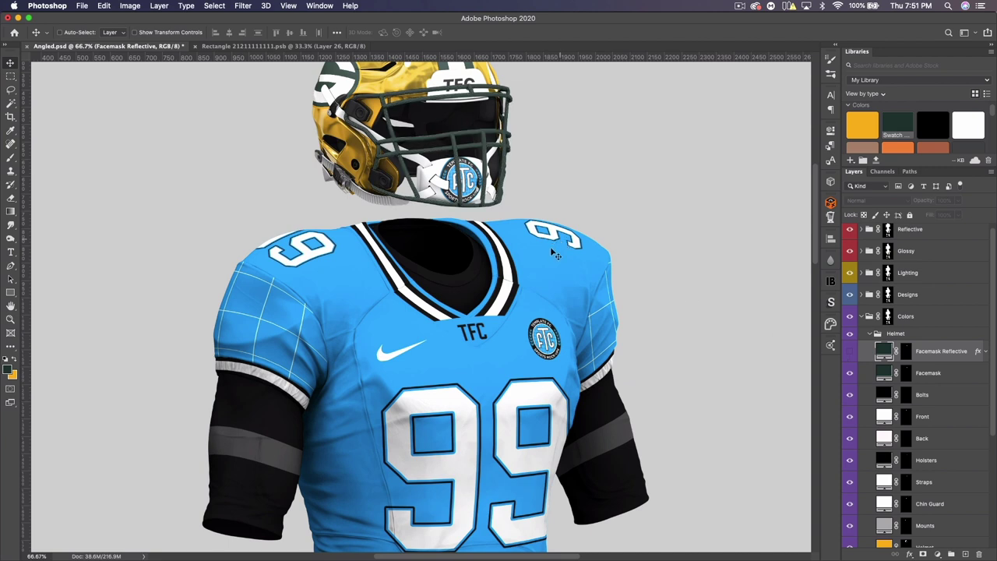
scroll(550, 246, "up", 2)
- Recolor the Base layer in the Helmet group to dark green 203731
scroll(962, 420, "down", 3)
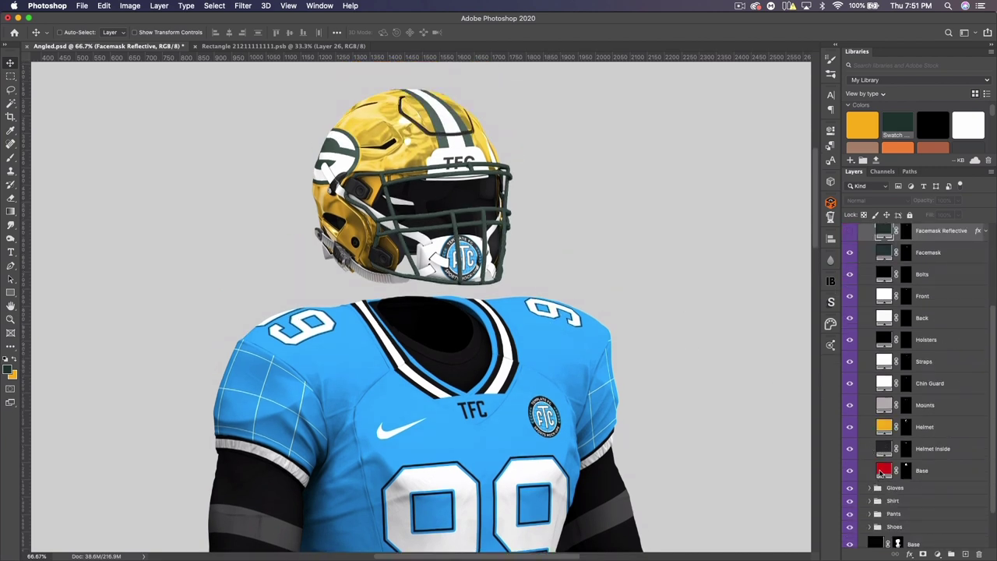
double_click(882, 471)
left_click(7, 372)
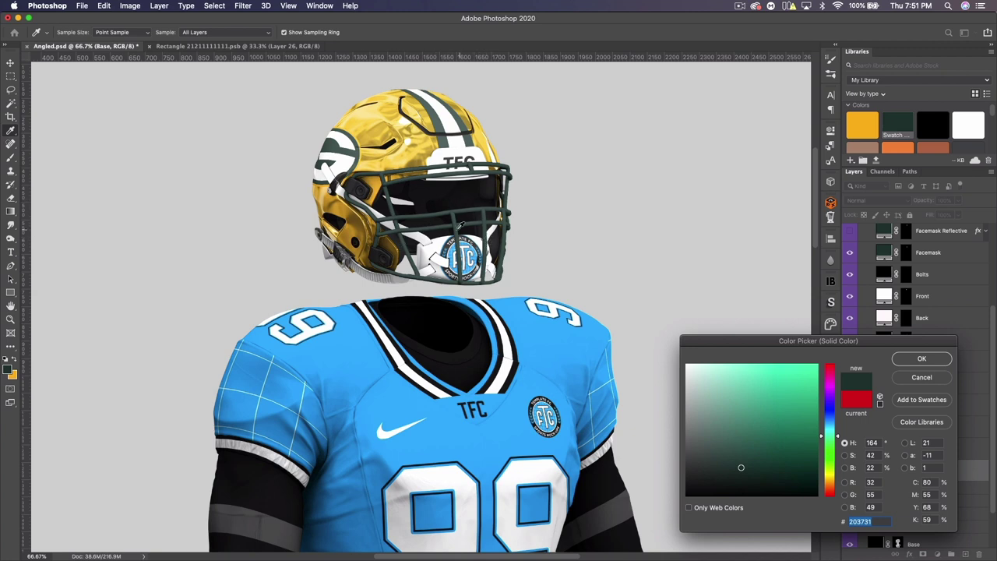
left_click(922, 360)
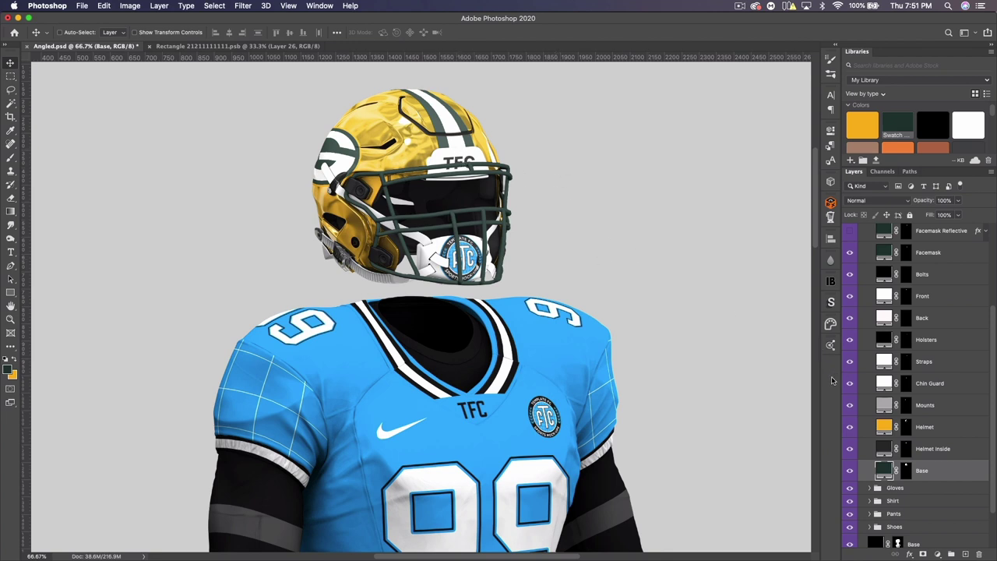
- Recolor the helmet's Bolts layer with the dark green library swatch and its Holsters layer with the gold swatch, and collapse the Helmet group
left_click(886, 274)
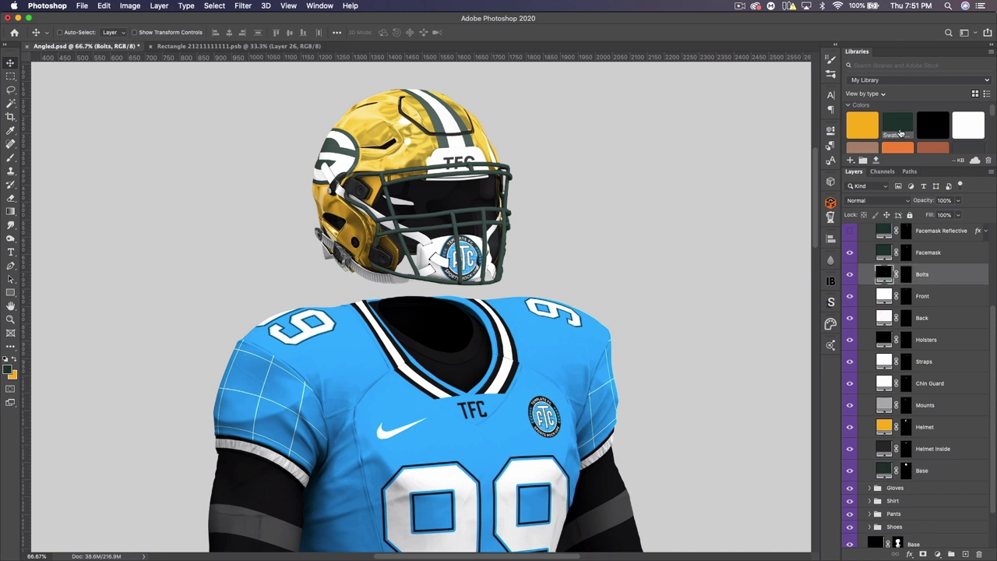
left_click(892, 126)
left_click(884, 342)
left_click(861, 125)
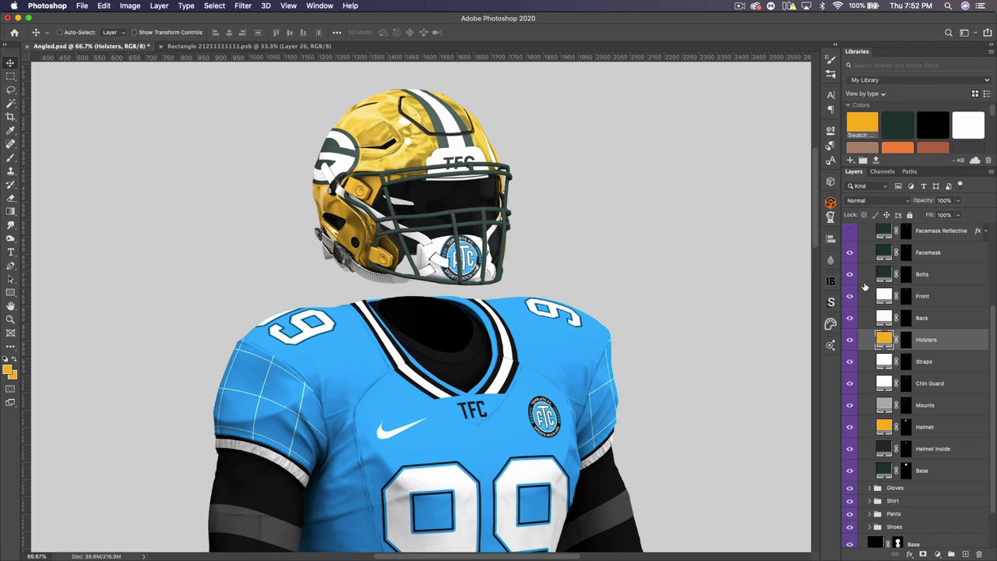
scroll(864, 287, "up", 2)
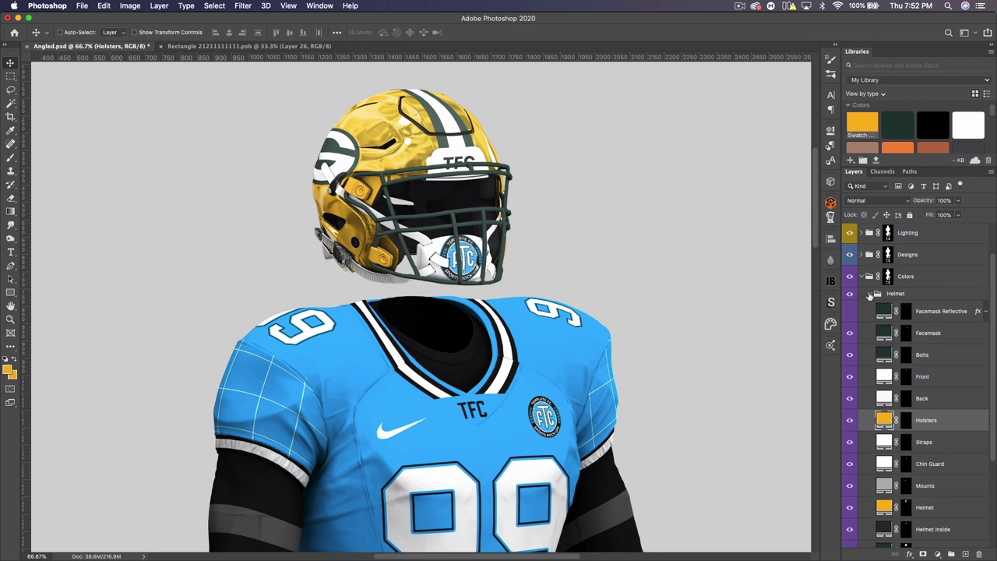
left_click(869, 293)
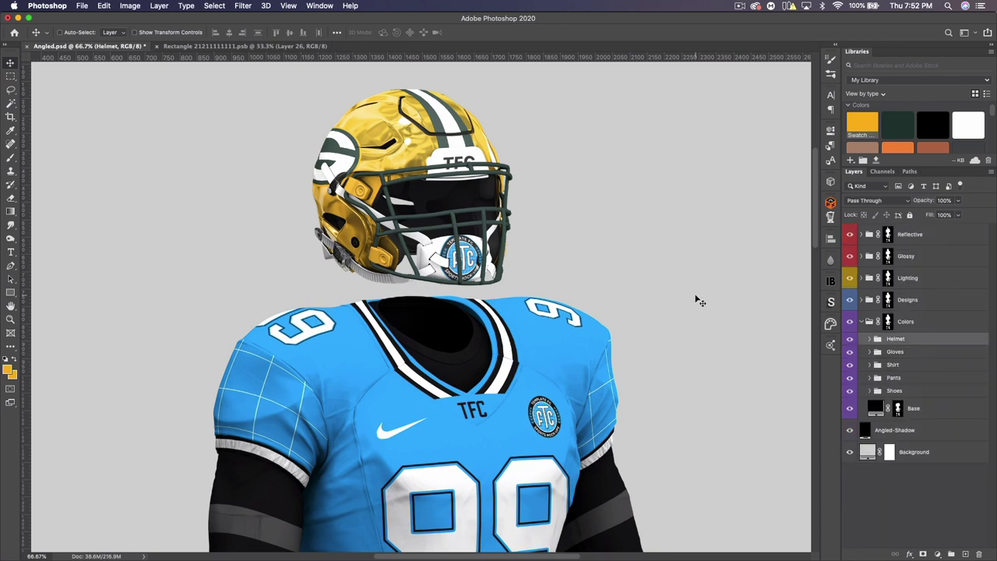
- Recolor the Strap, Back, Fingers and Grip layers in the Gloves group with the gold library swatch
key("super+0")
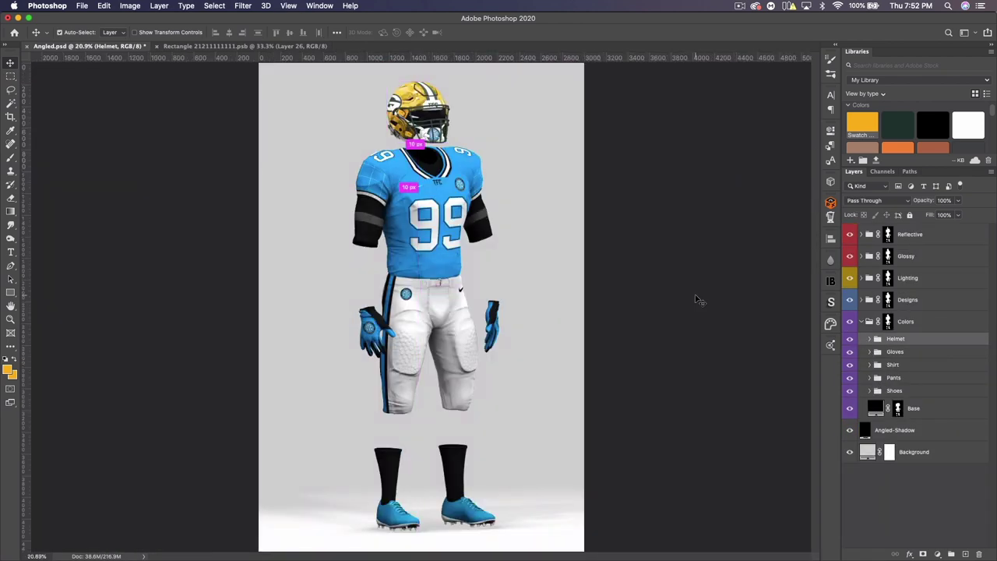
left_click(869, 352)
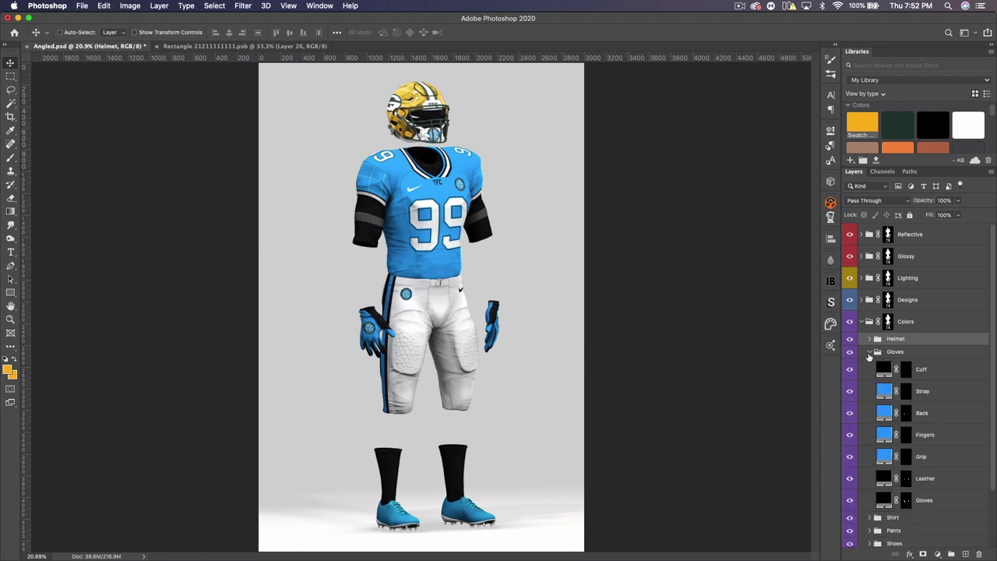
scroll(939, 388, "down", 1)
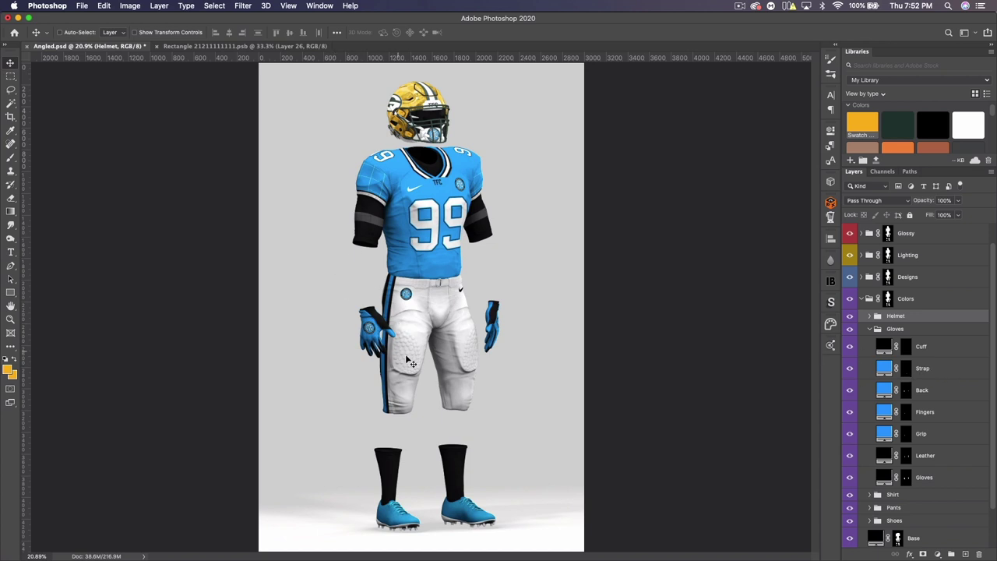
left_click(886, 367)
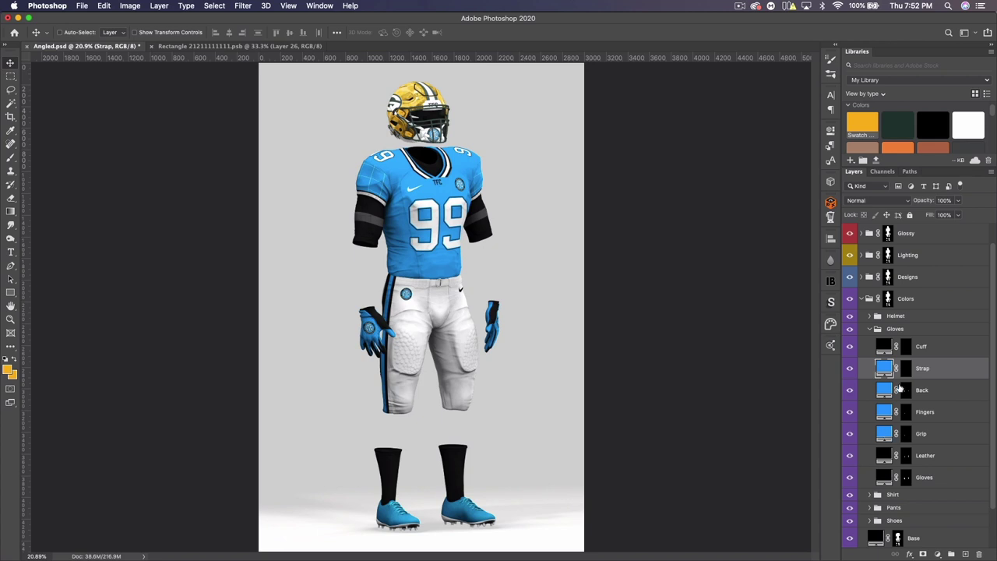
left_click(884, 431, "shift")
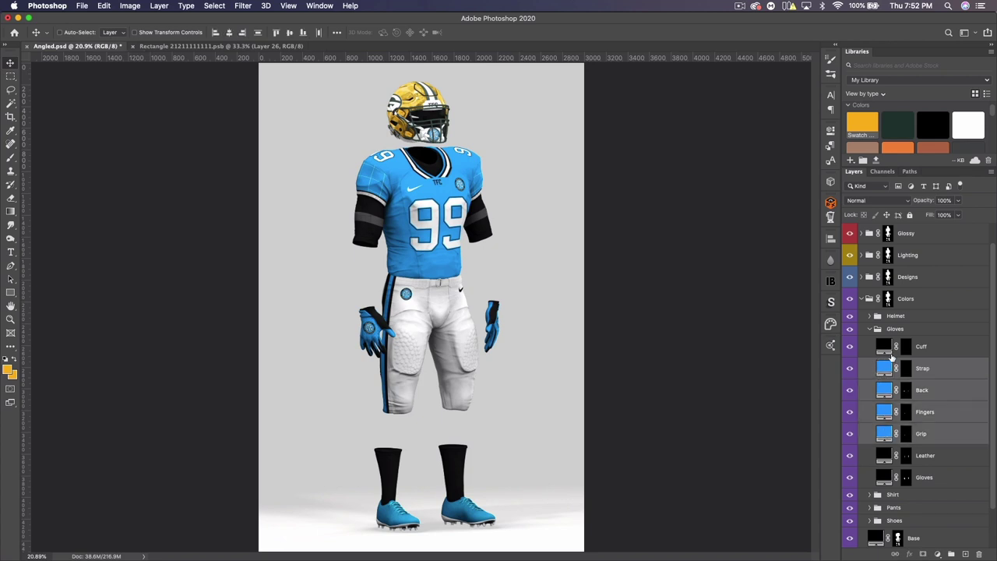
left_click(862, 125)
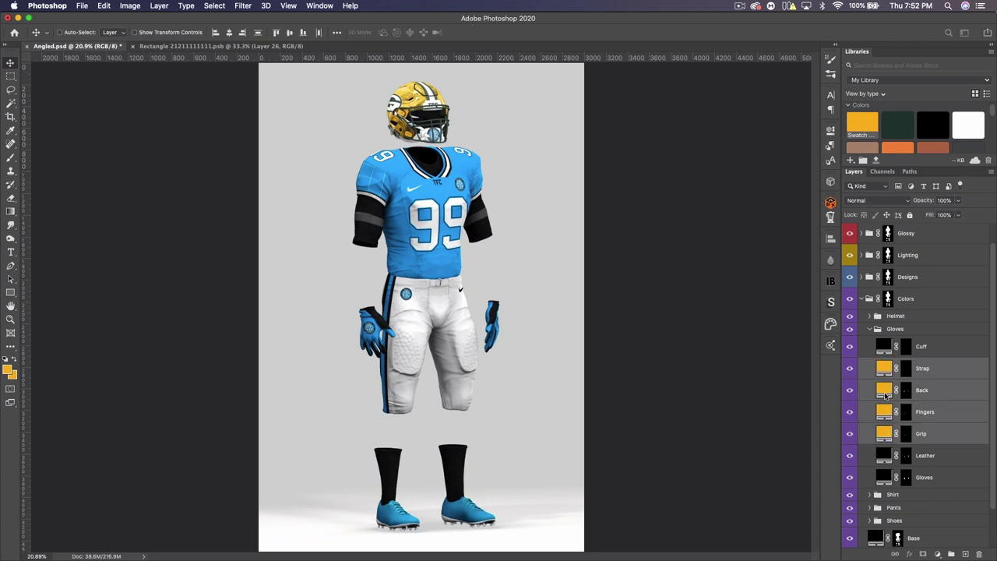
- Recolor the gloves' Cuff, Leather and Gloves layers with the dark green library swatch, and collapse the Gloves group
left_click(884, 348)
left_click(895, 122)
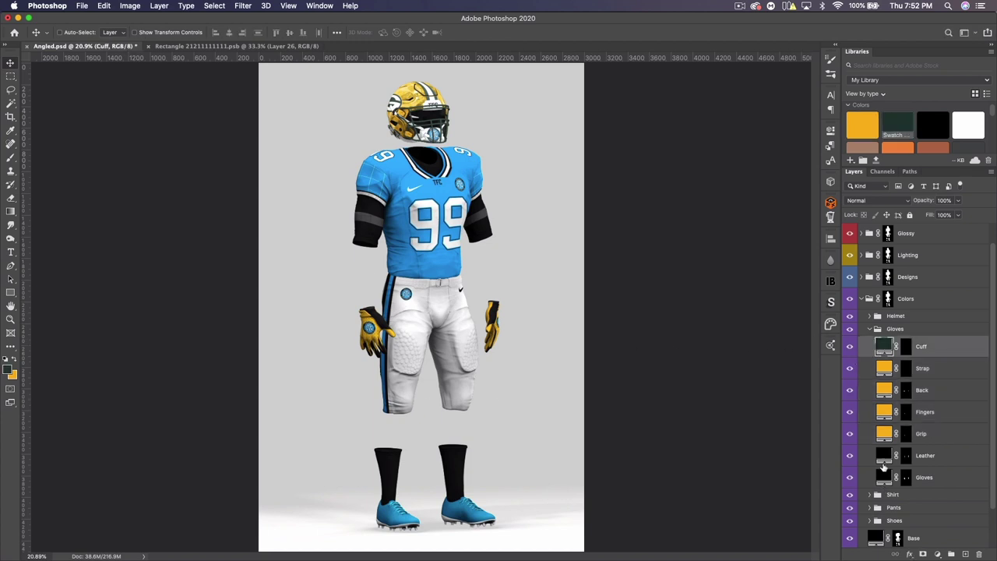
left_click(884, 460)
left_click(884, 476, "shift")
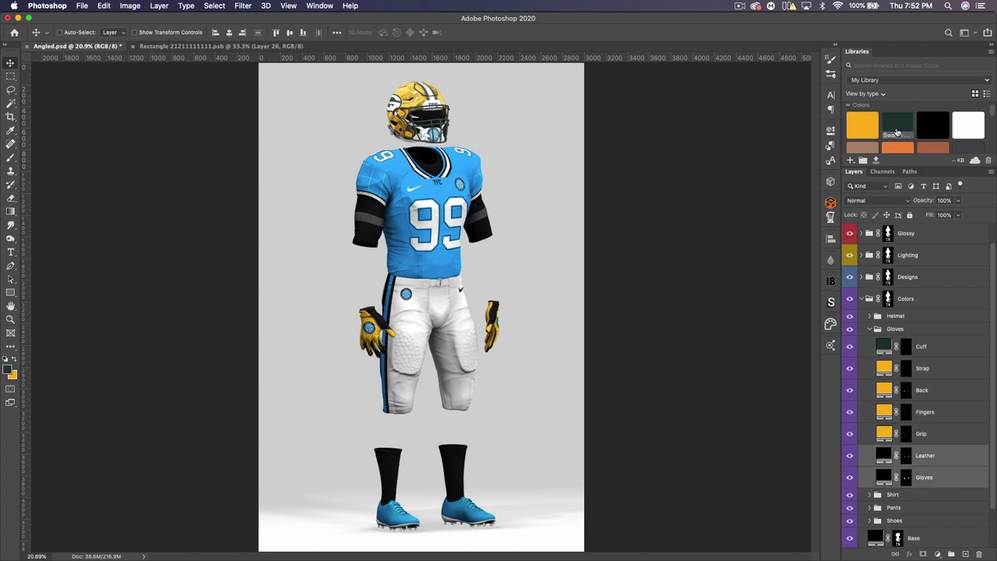
left_click(896, 131)
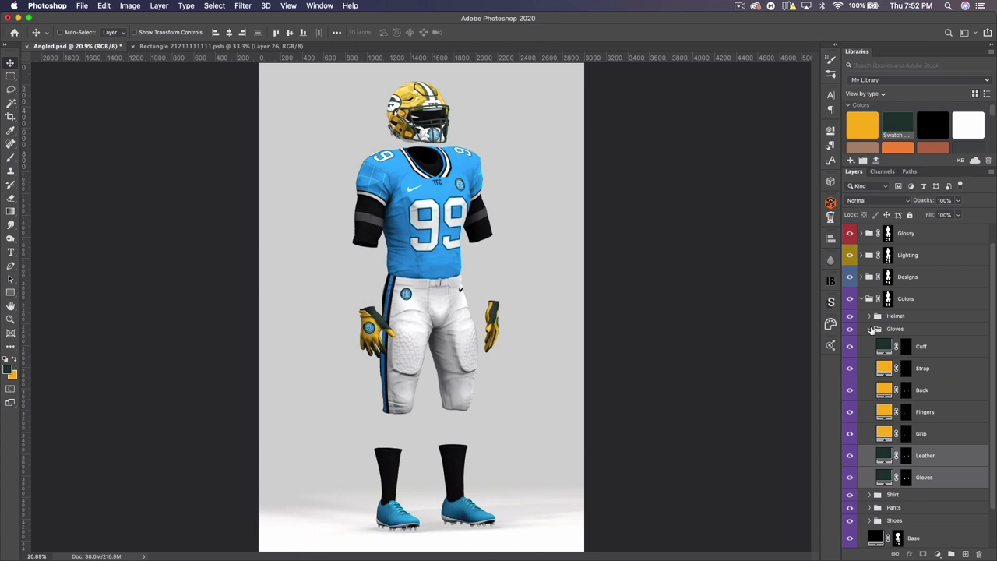
left_click(871, 329)
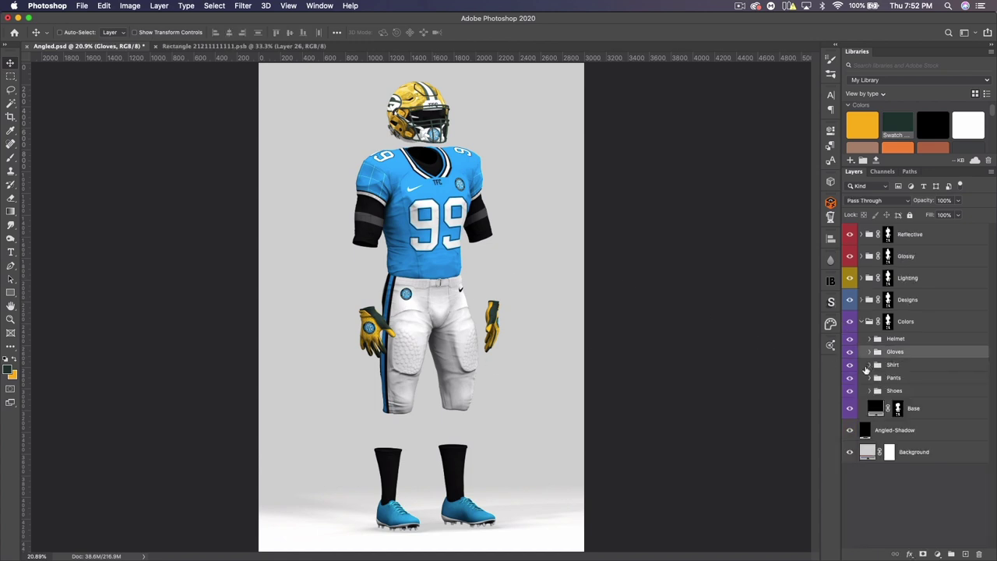
- Recolor all layers in the Shirt group, from Collar Back through Seams, with the white library swatch
left_click(870, 365)
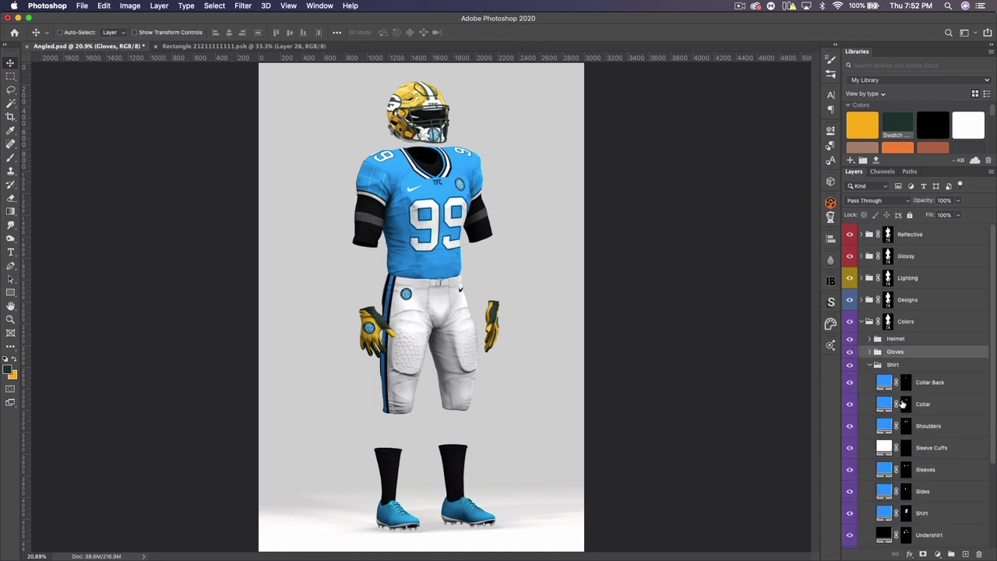
scroll(884, 351, "down", 2)
left_click(886, 336)
scroll(888, 467, "down", 1)
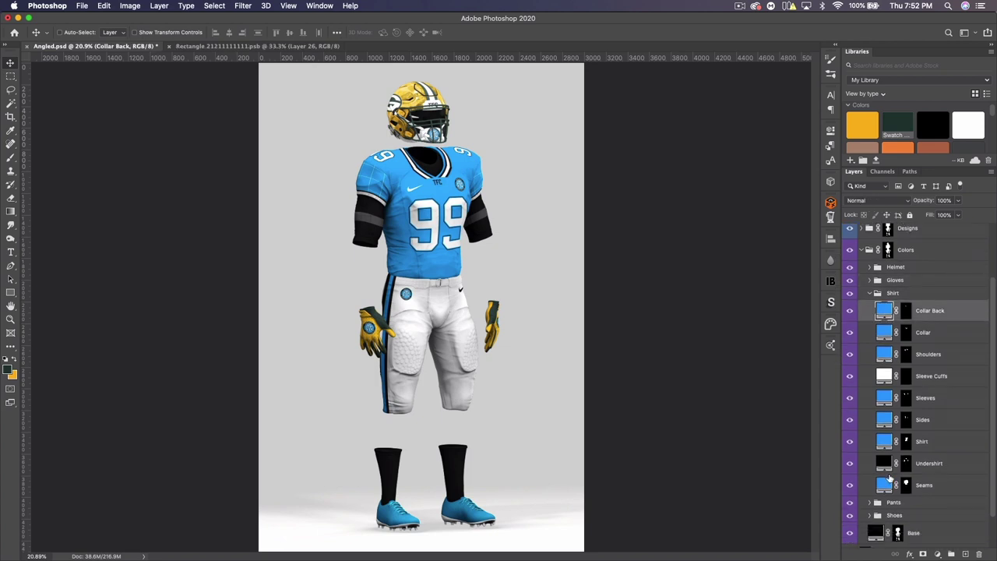
left_click(884, 485, "shift")
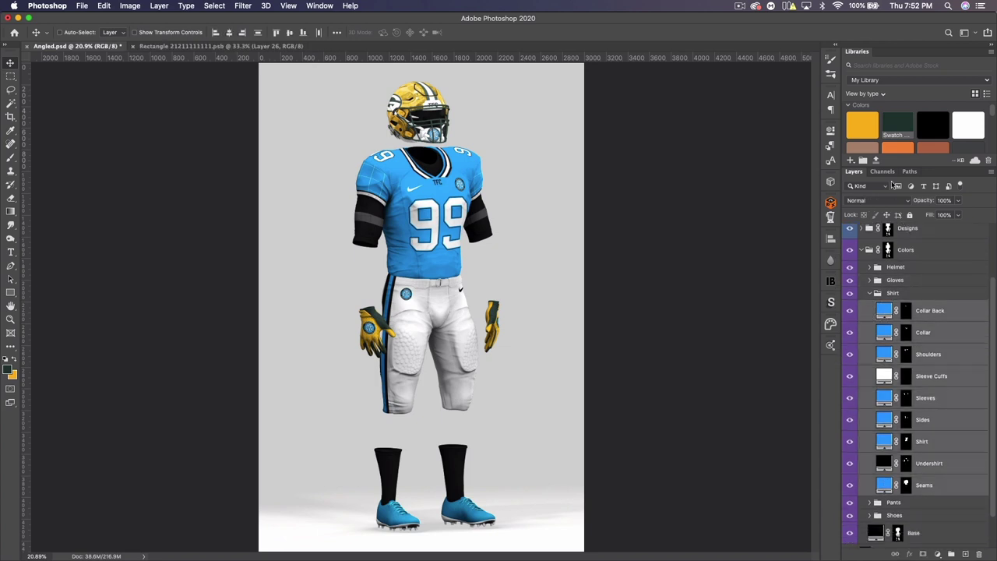
left_click(968, 120)
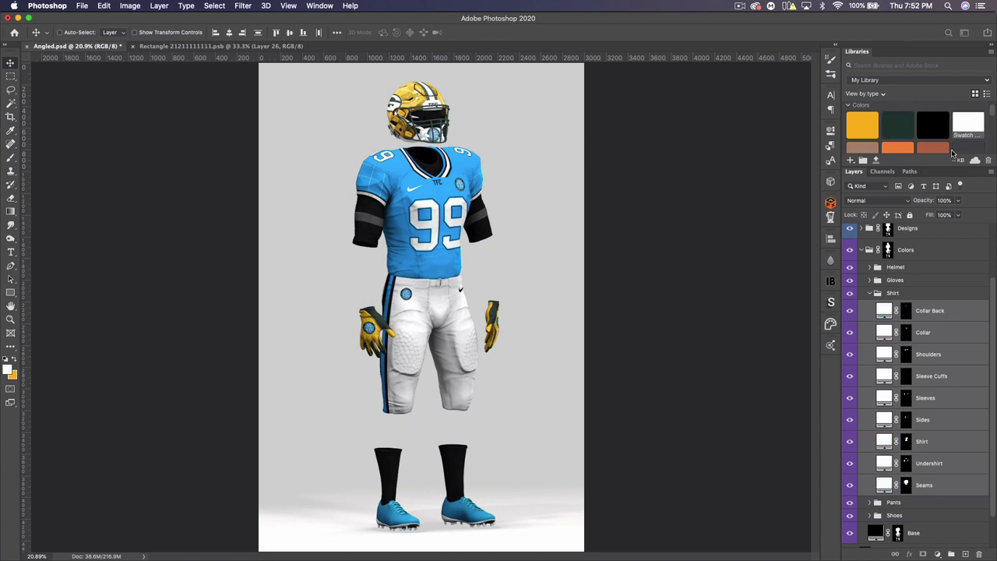
left_click(977, 120)
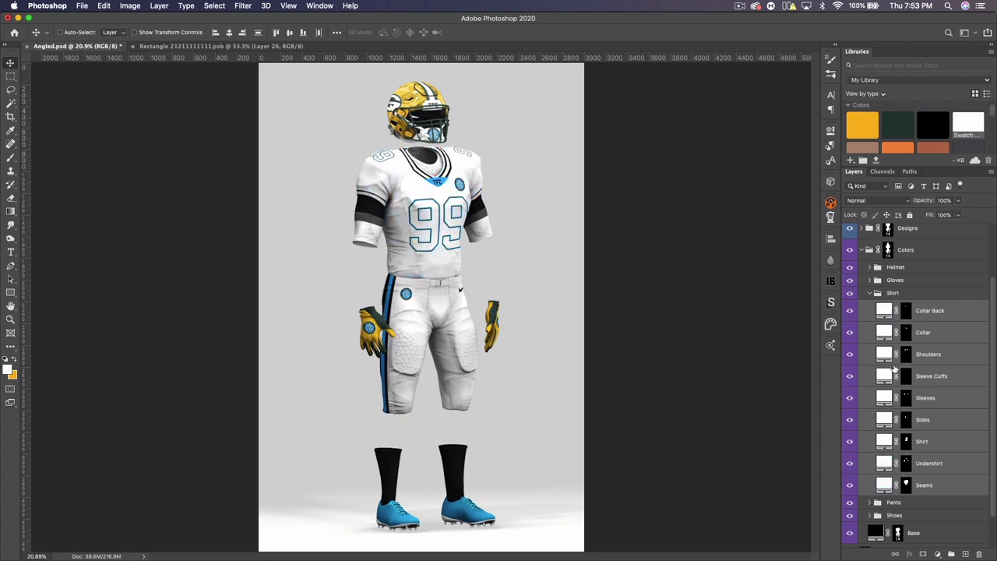
- Recolor the shirt's Collar and Collar Back layers with the dark green library swatch, and hide the Designs group
left_click(954, 316)
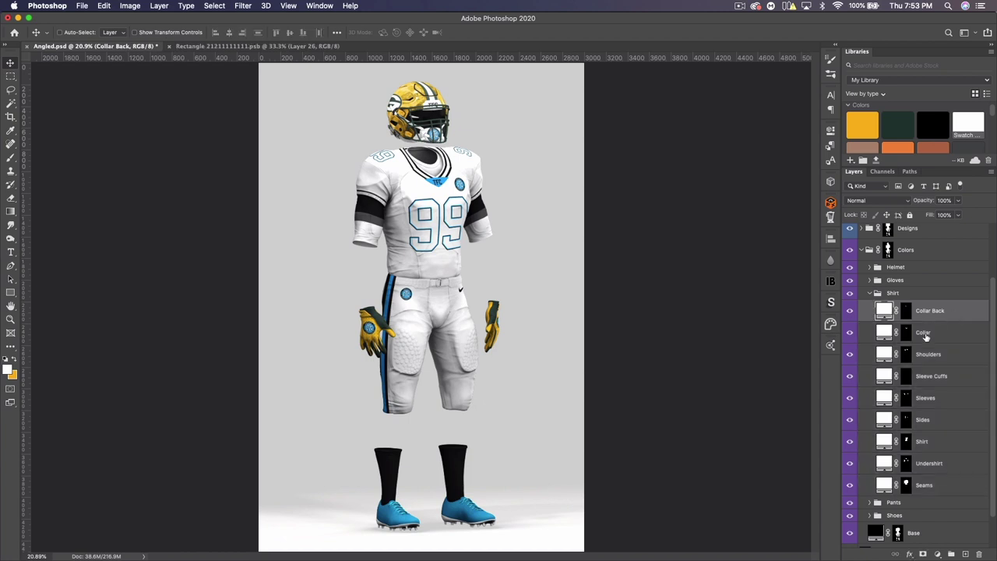
left_click(885, 333)
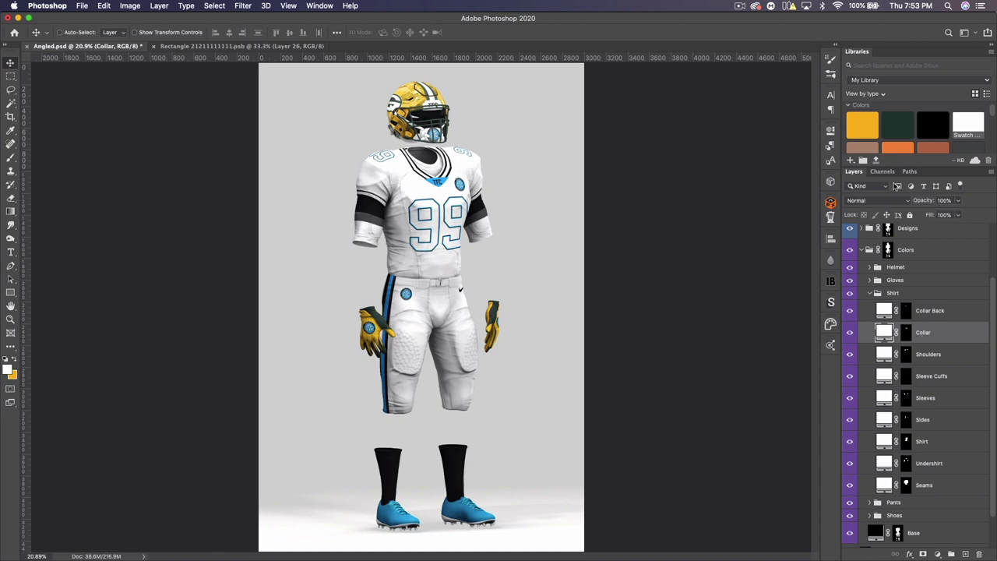
left_click(896, 126)
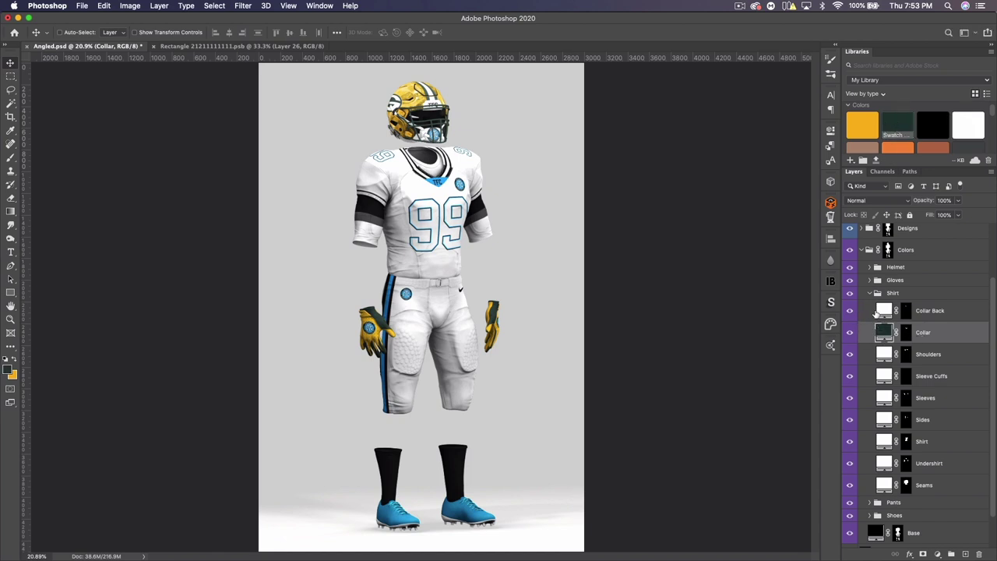
left_click(883, 312)
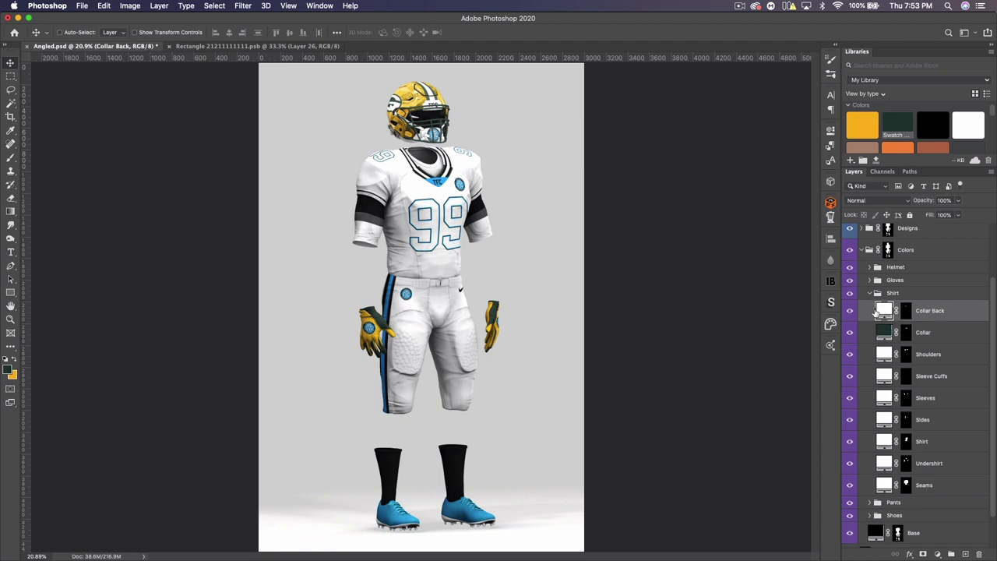
left_click(900, 127)
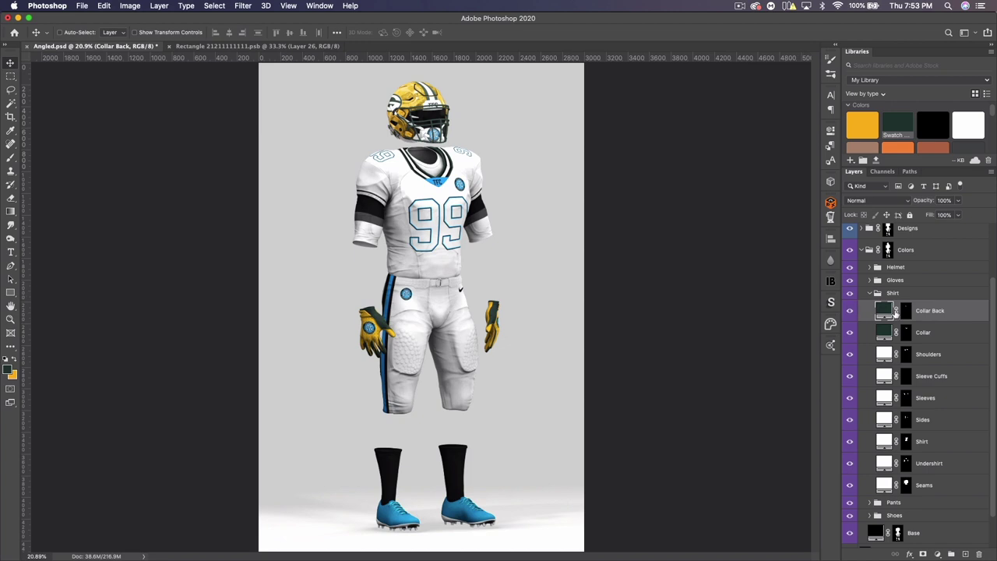
left_click(849, 228)
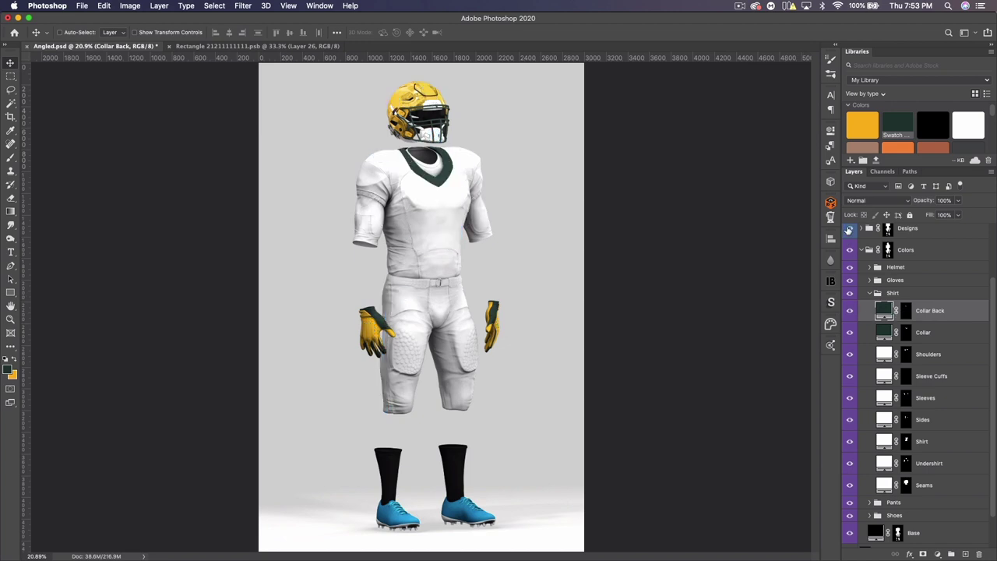
- Make the Designs group visible again
left_click(849, 228)
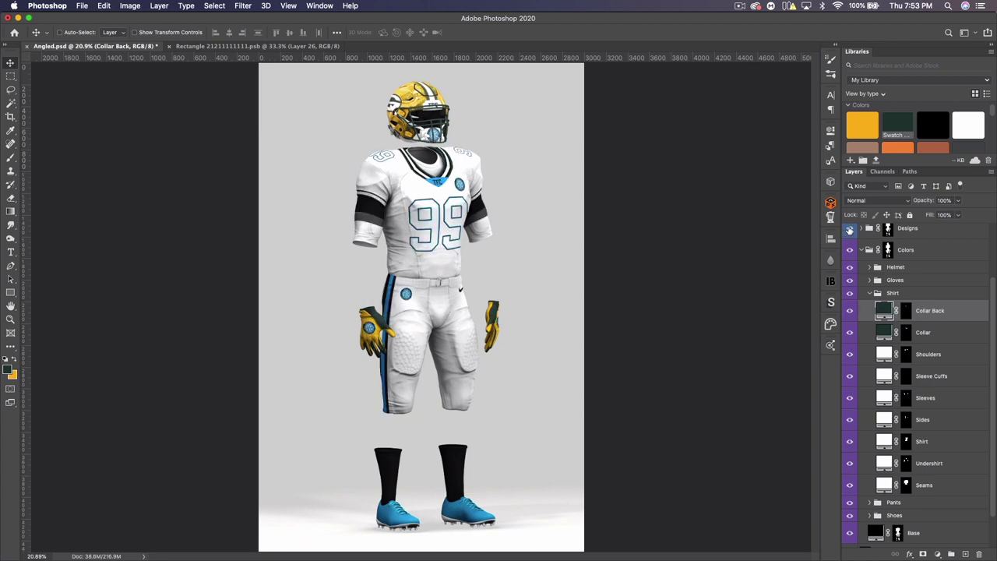
- Try dark green on the shirt's Shoulders and Sides layers and gold on its Sleeves layer, returning each to white
left_click(885, 356)
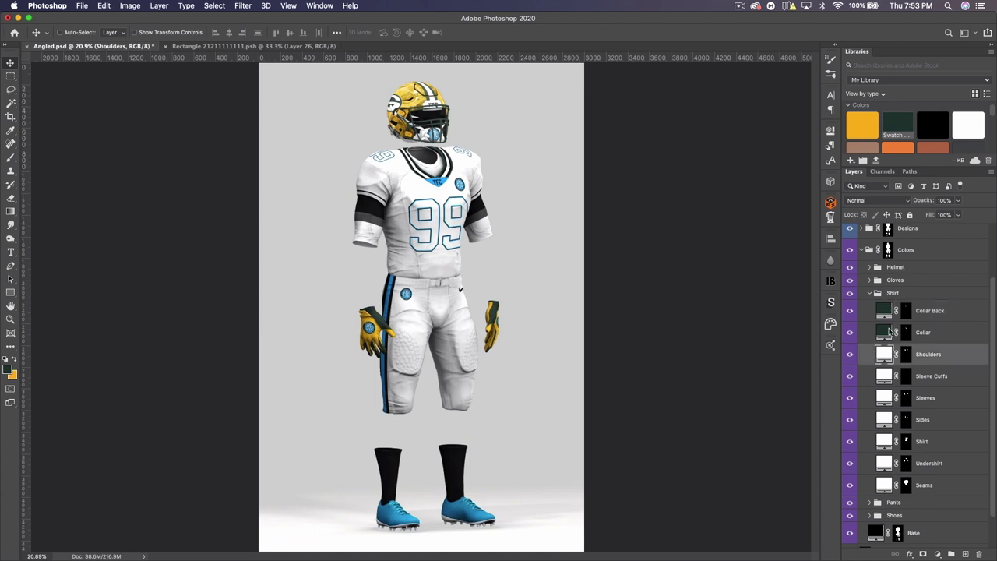
left_click(902, 127)
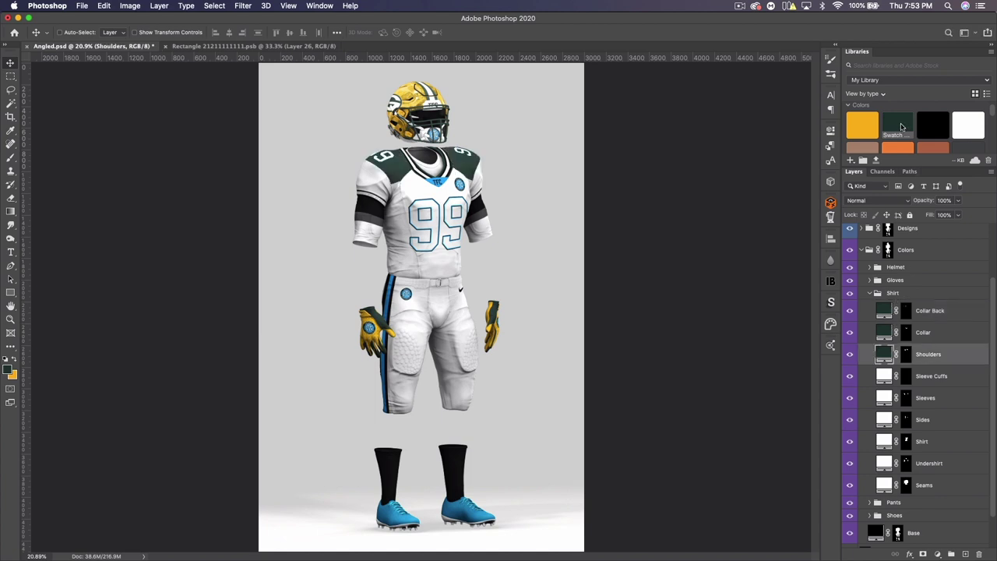
left_click(968, 126)
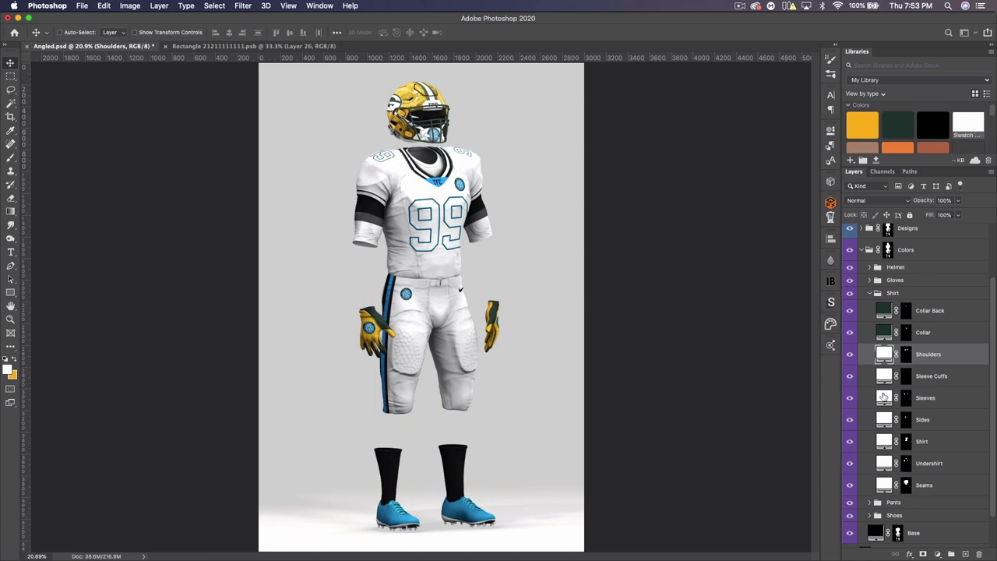
left_click(883, 397)
left_click(864, 129)
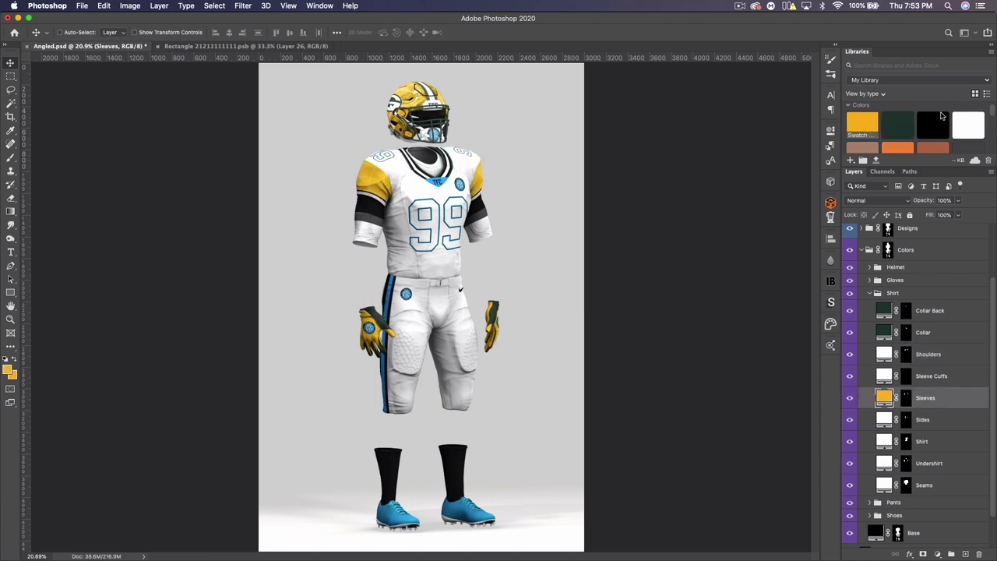
left_click(971, 121)
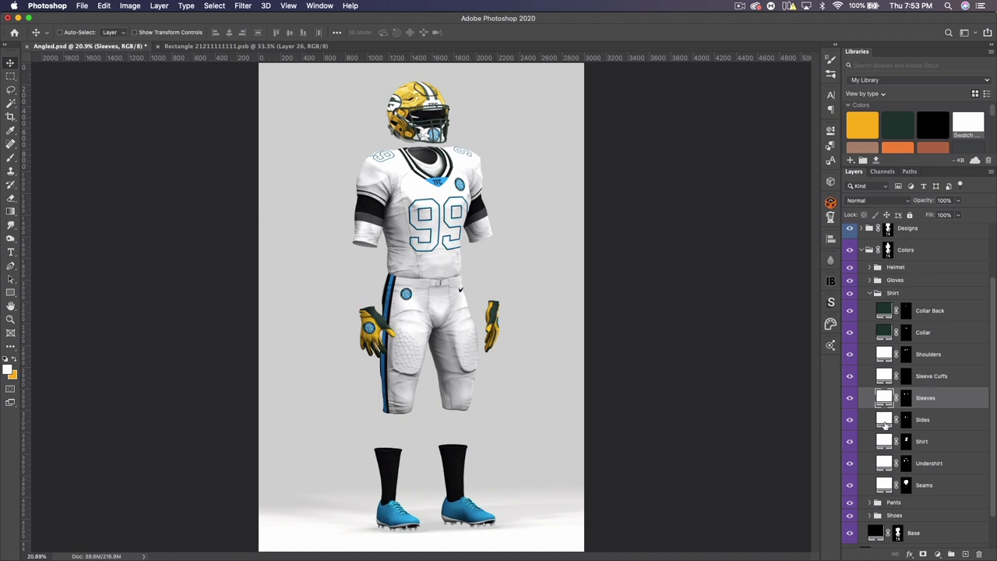
left_click(885, 421)
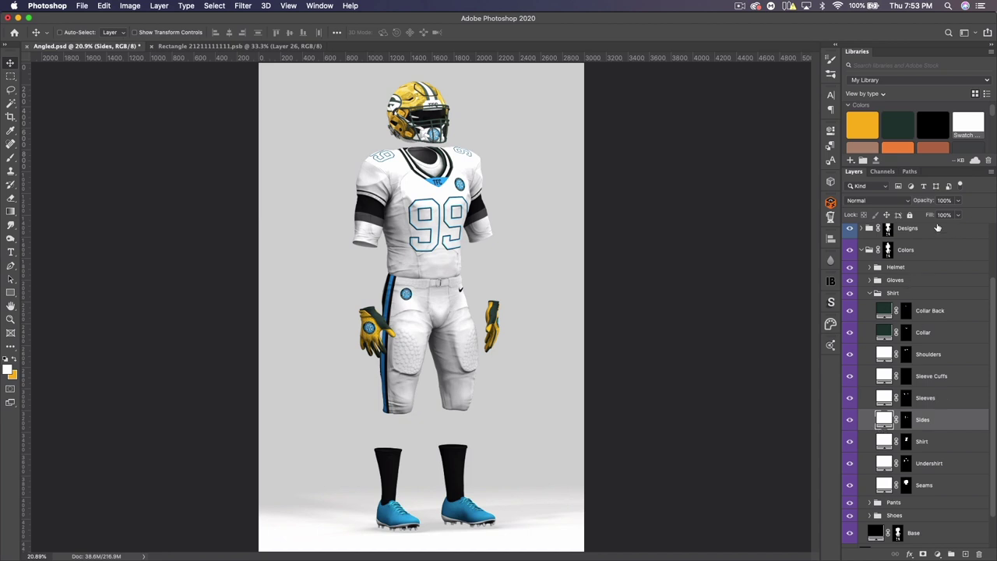
left_click(900, 127)
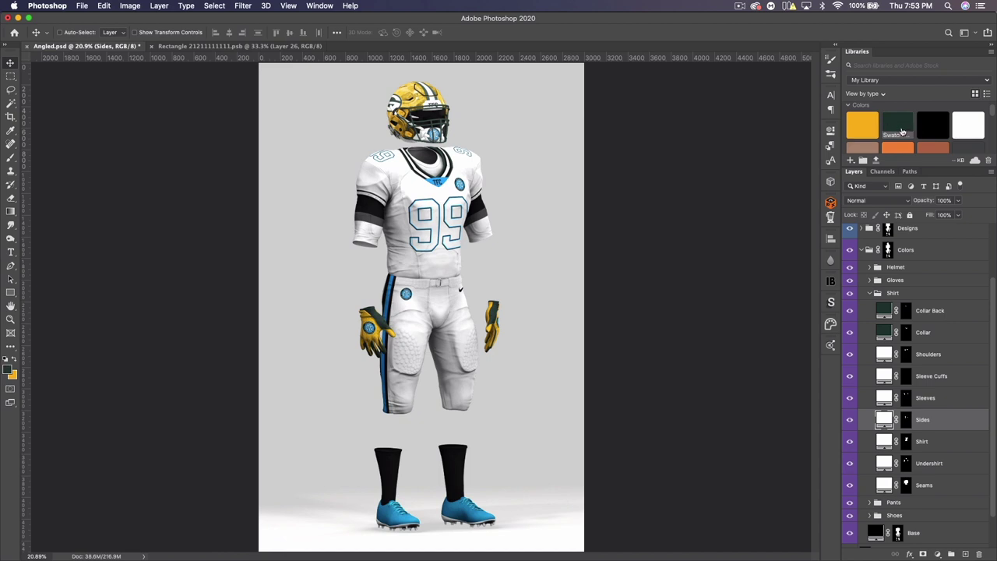
left_click(967, 126)
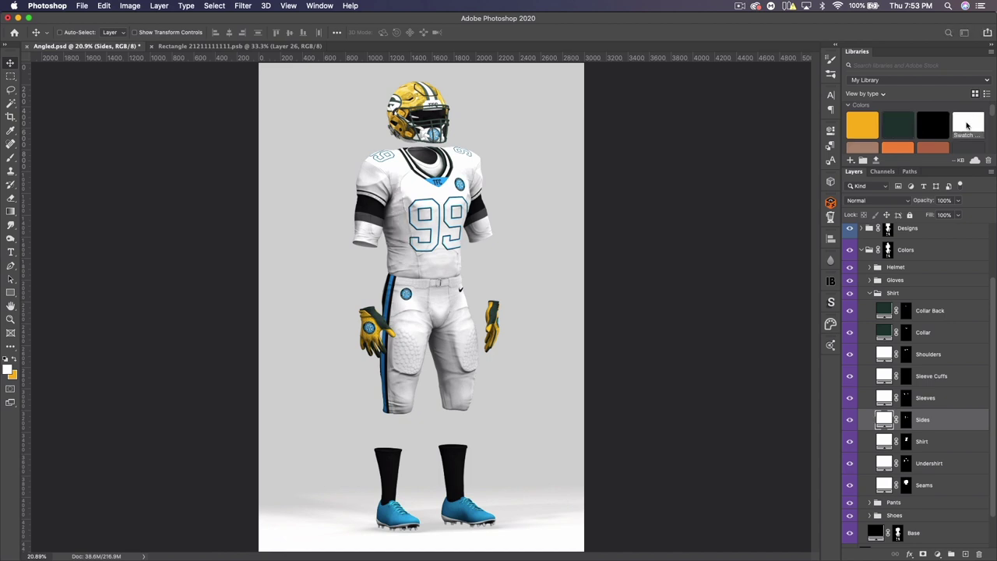
- Recolor the shirt's Undershirt layer with the dark green library swatch, and collapse the Shirt group
left_click(885, 443)
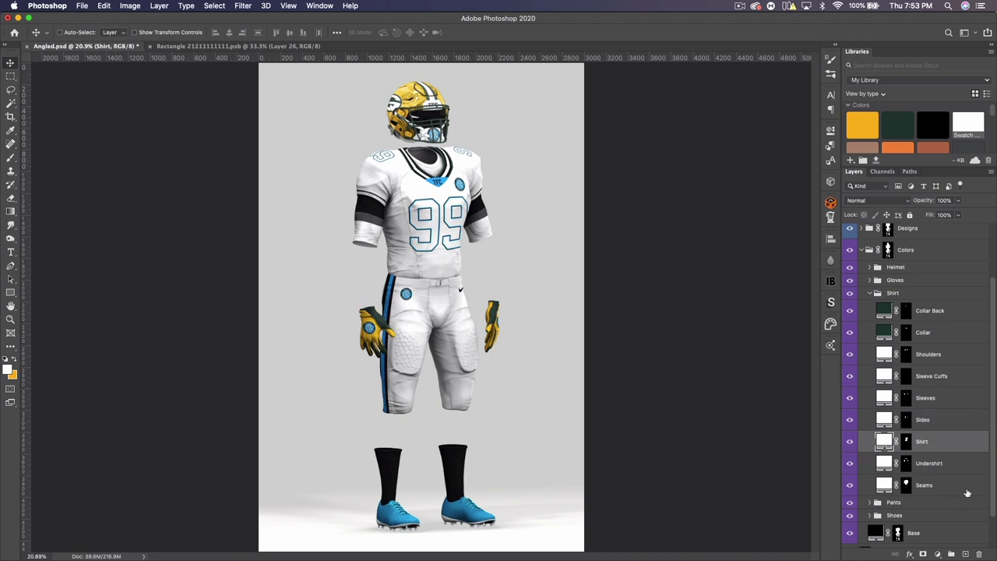
left_click(881, 466)
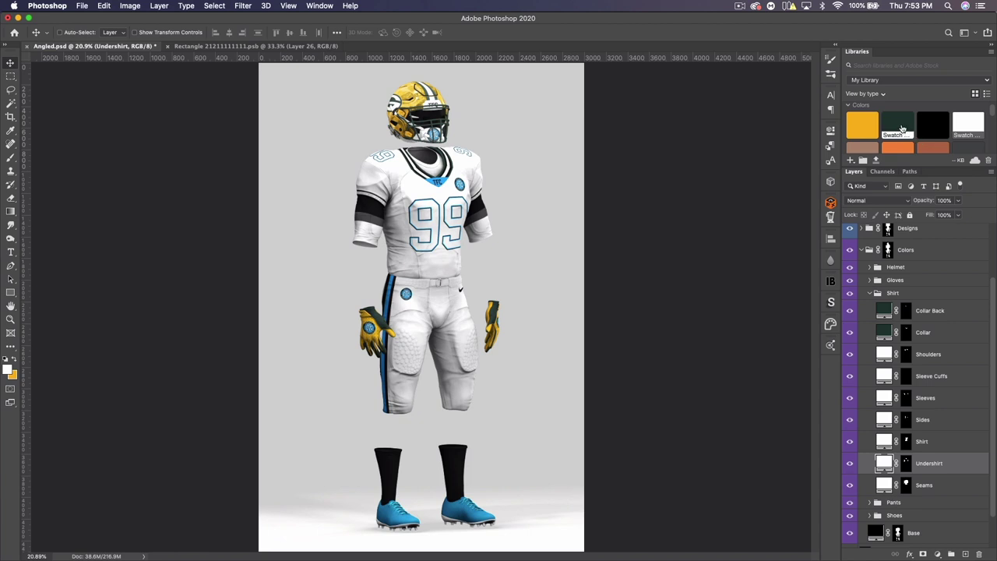
left_click(902, 129)
left_click(879, 484)
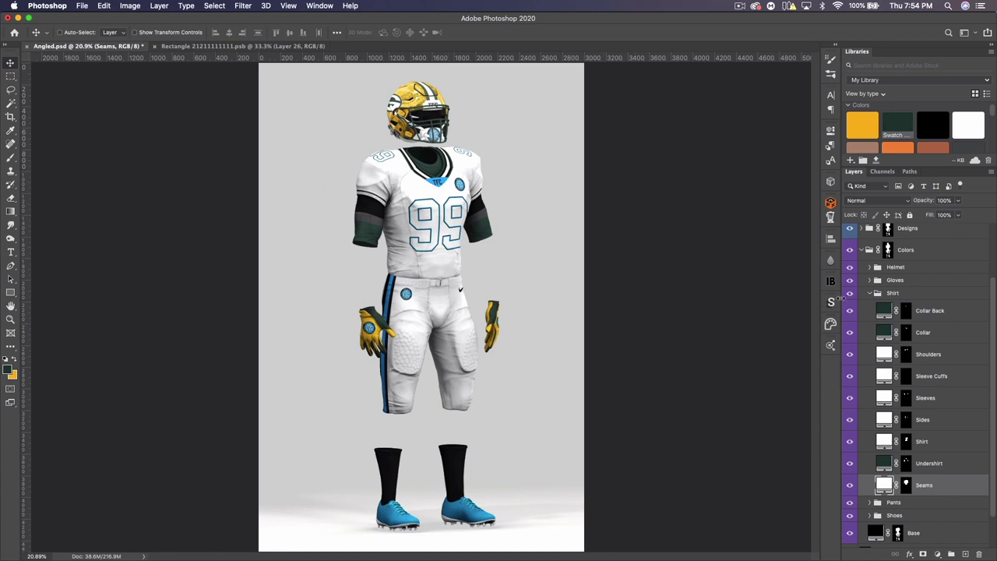
left_click(869, 293)
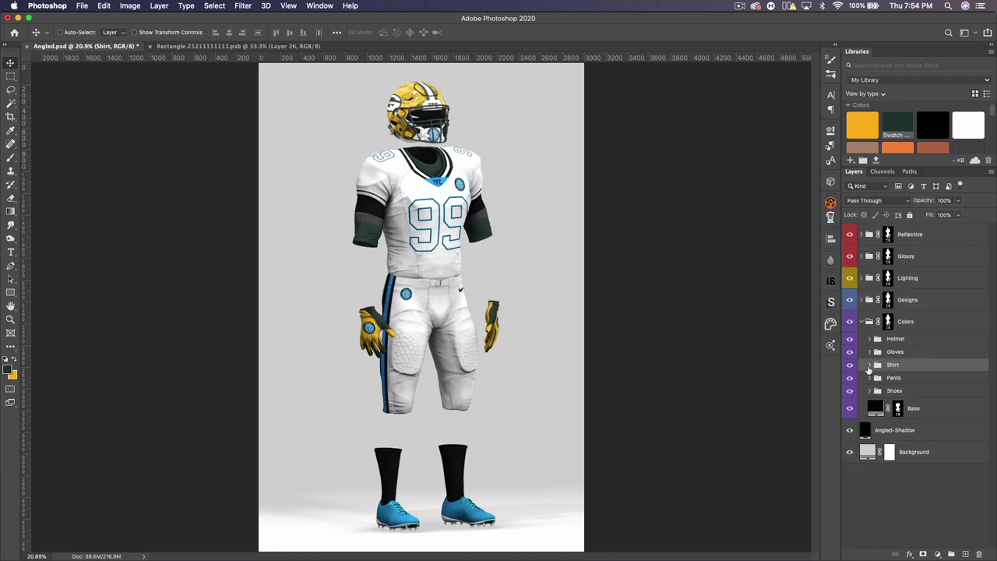
- Recolor the Pants group's layers from Belt through Pants with the dark green library swatch, leaving out the Belt Buckle
left_click(870, 377)
scroll(922, 411, "down", 1)
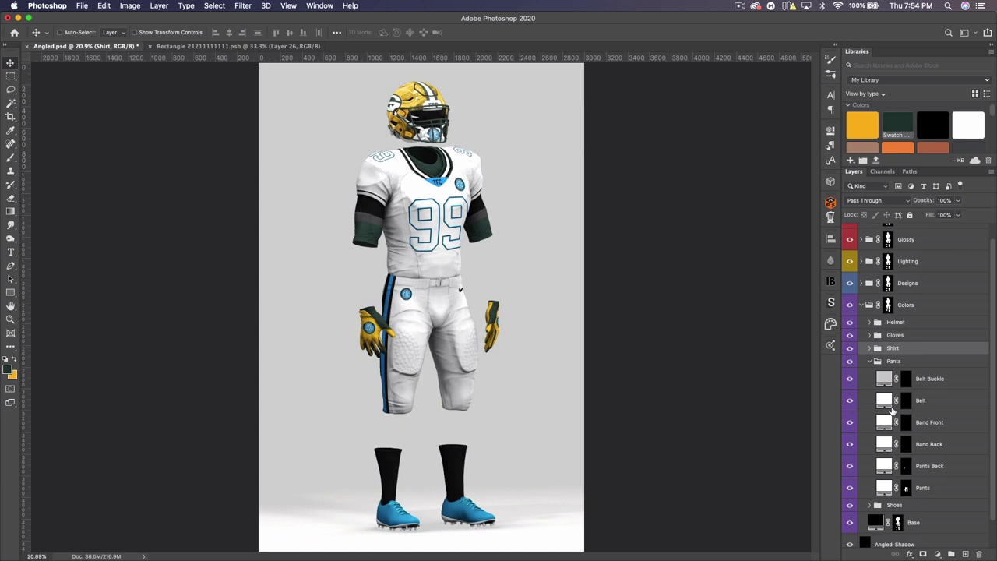
left_click(886, 403)
left_click(886, 487, "shift")
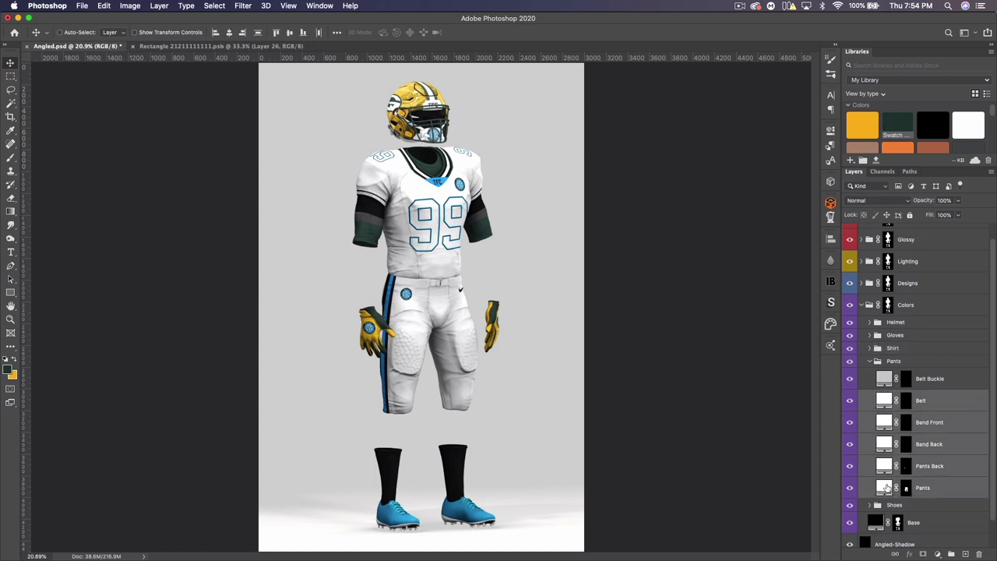
left_click(899, 123)
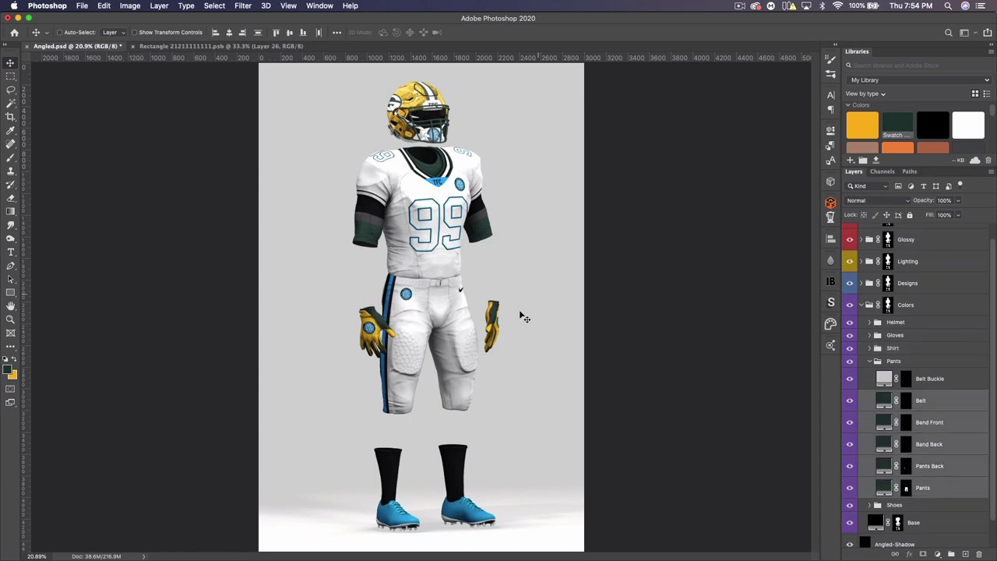
- Recolor the Belt layer with the gold library swatch, and collapse the Pants group
left_click(884, 400)
left_click(862, 125)
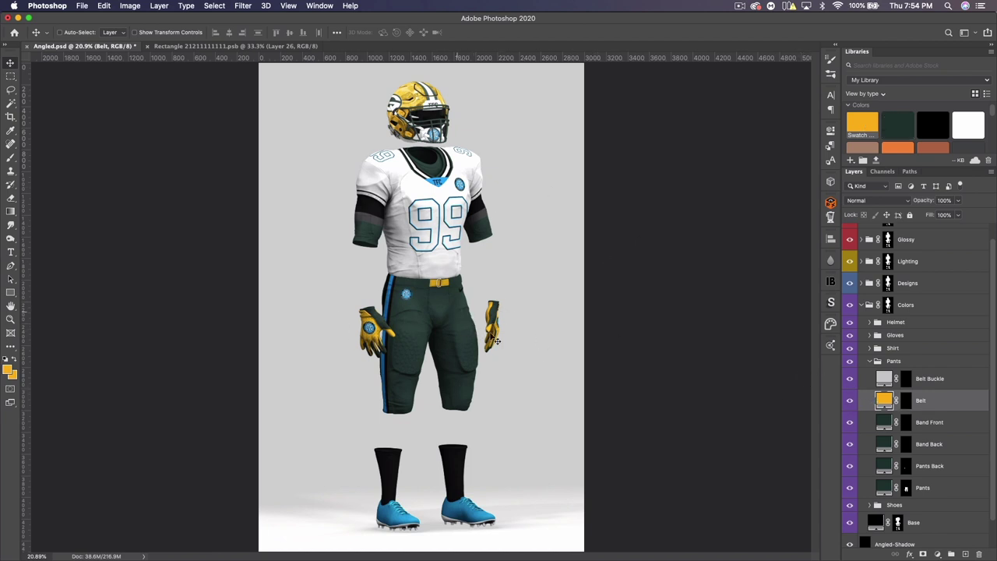
left_click(871, 364)
left_click(870, 363)
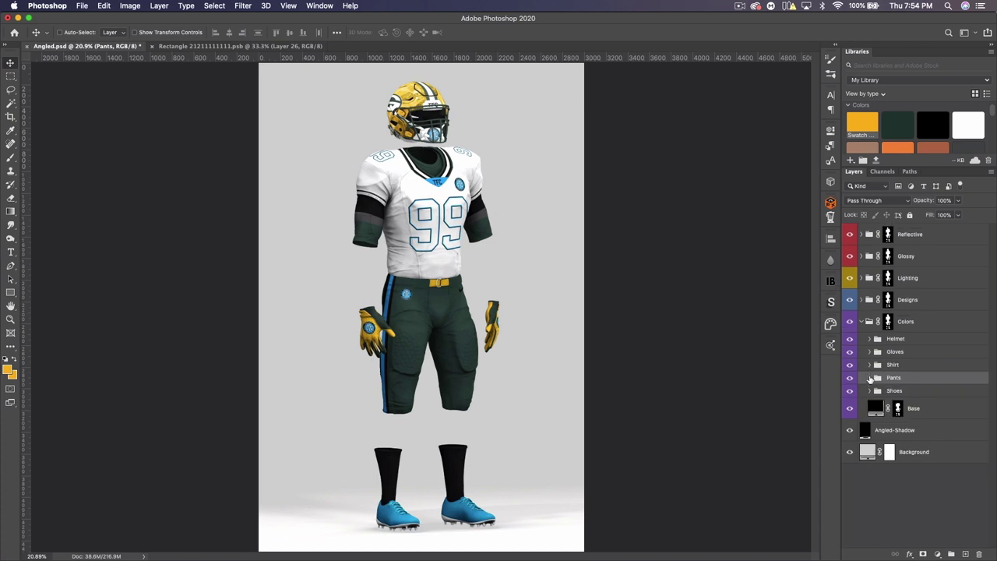
- In the Shoes group, recolor the Socks and Shoes layers dark green and the Shoes Bottom layer gold with the library swatches
left_click(871, 391)
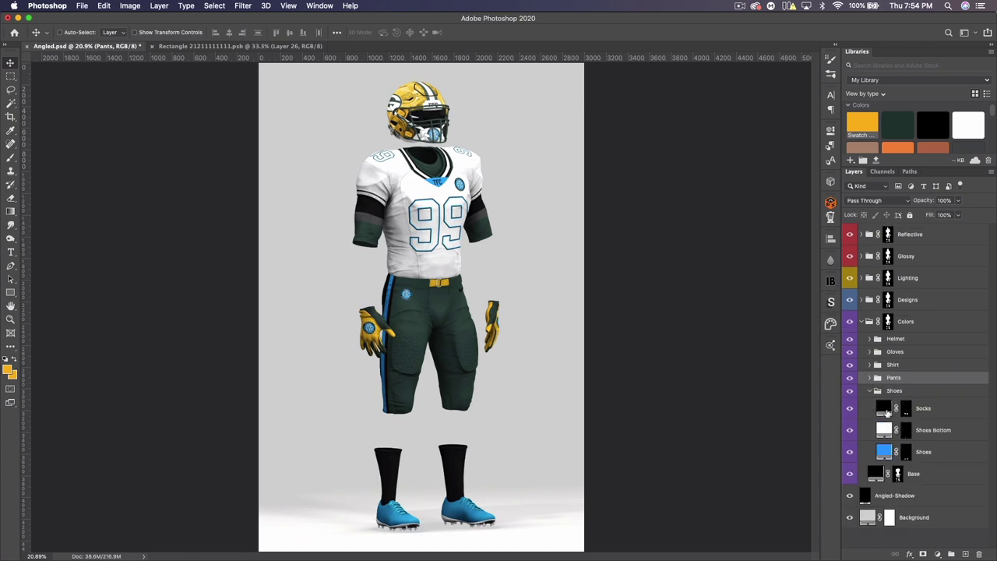
left_click(883, 413)
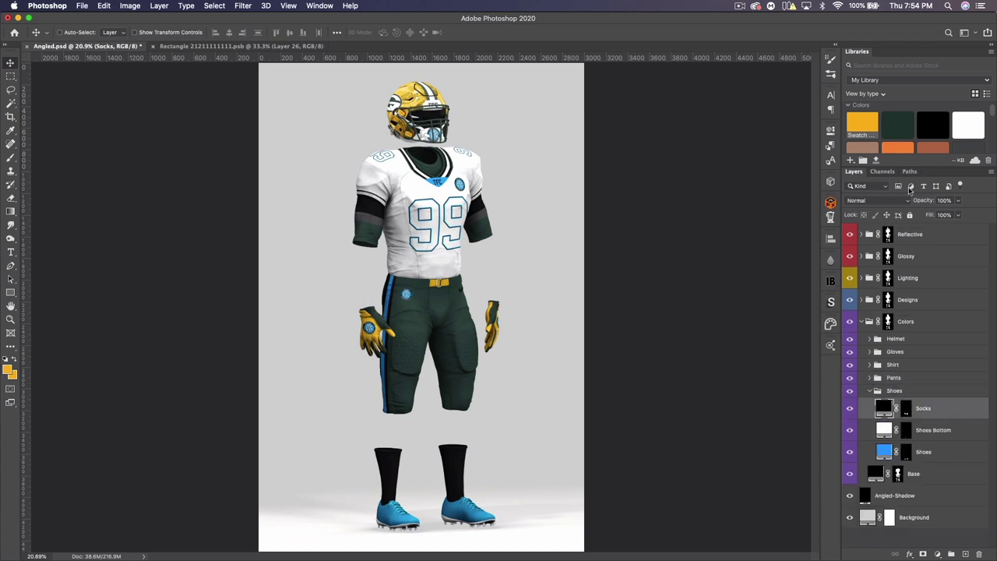
left_click(892, 121)
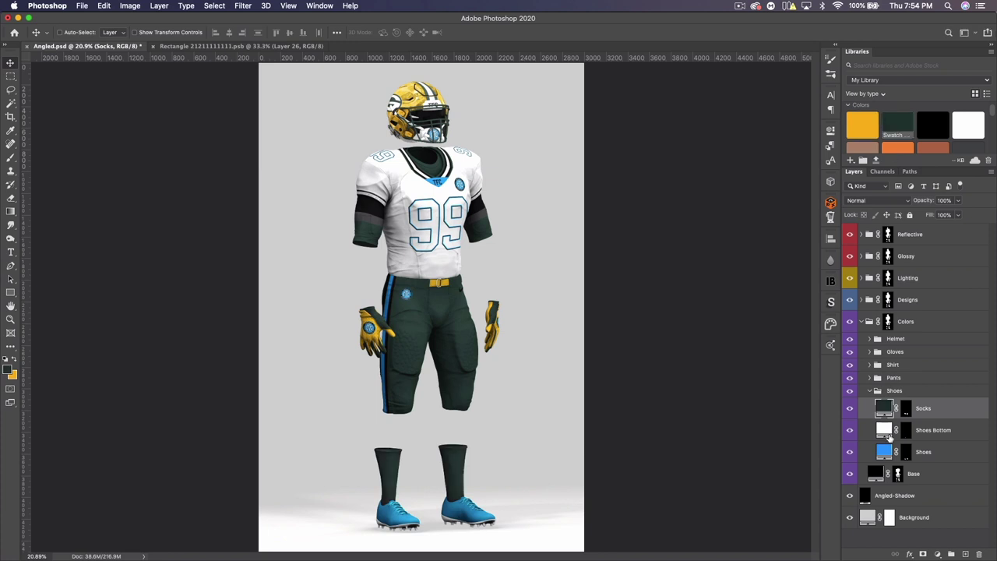
left_click(883, 451)
left_click(898, 123)
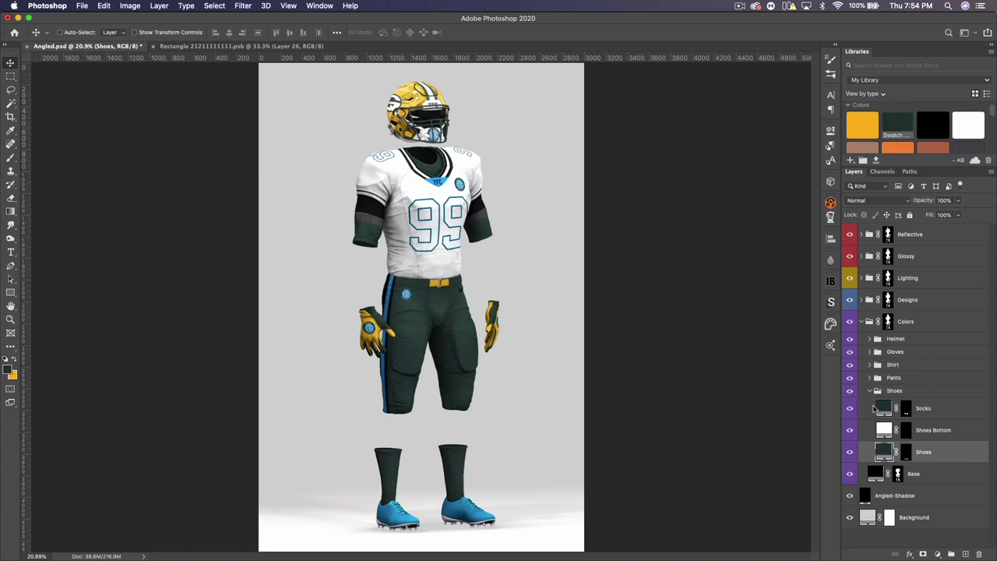
left_click(883, 432)
left_click(873, 122)
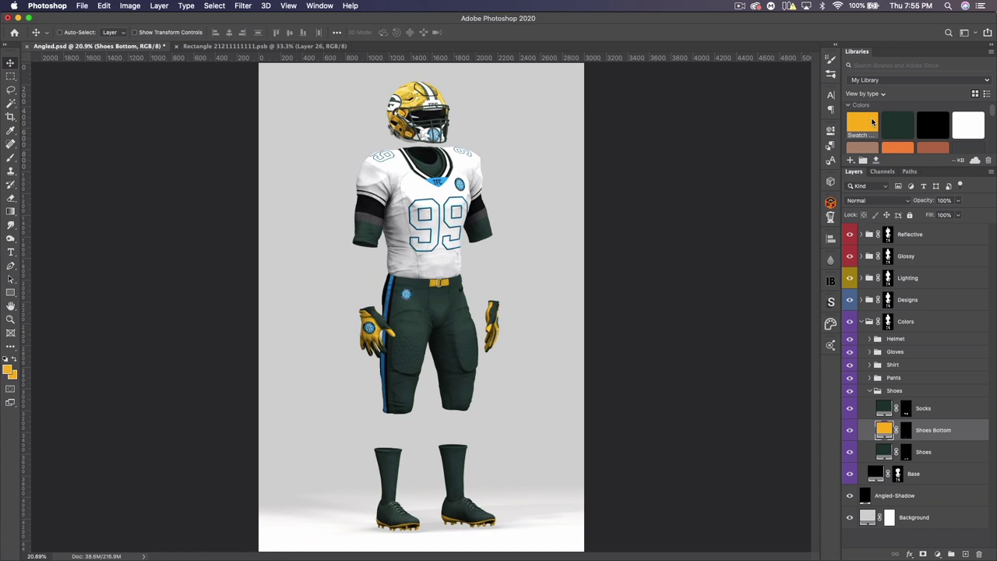
- Try the white library swatch on the Base layer, and return it to black
left_click(878, 477)
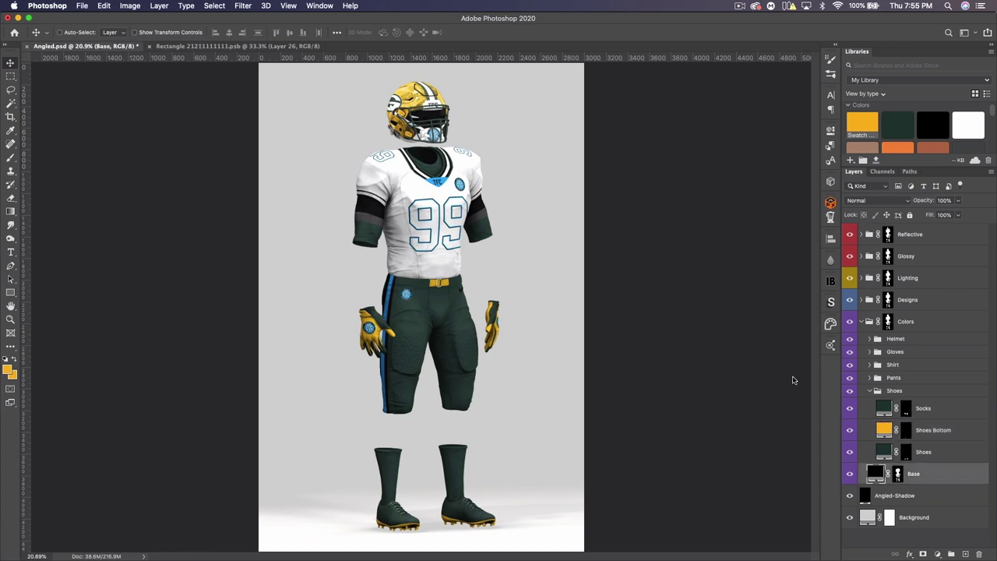
left_click(966, 125)
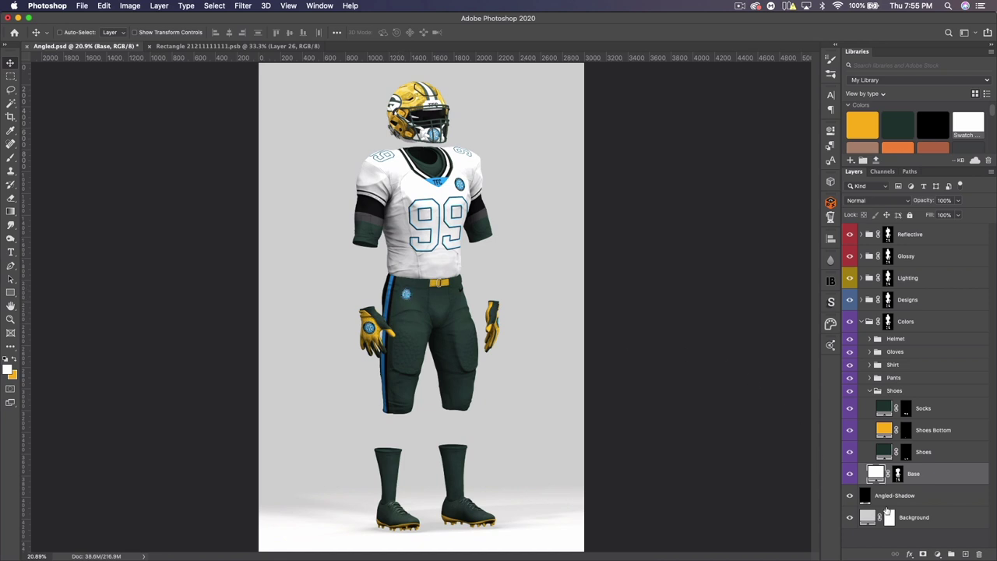
left_click(930, 134)
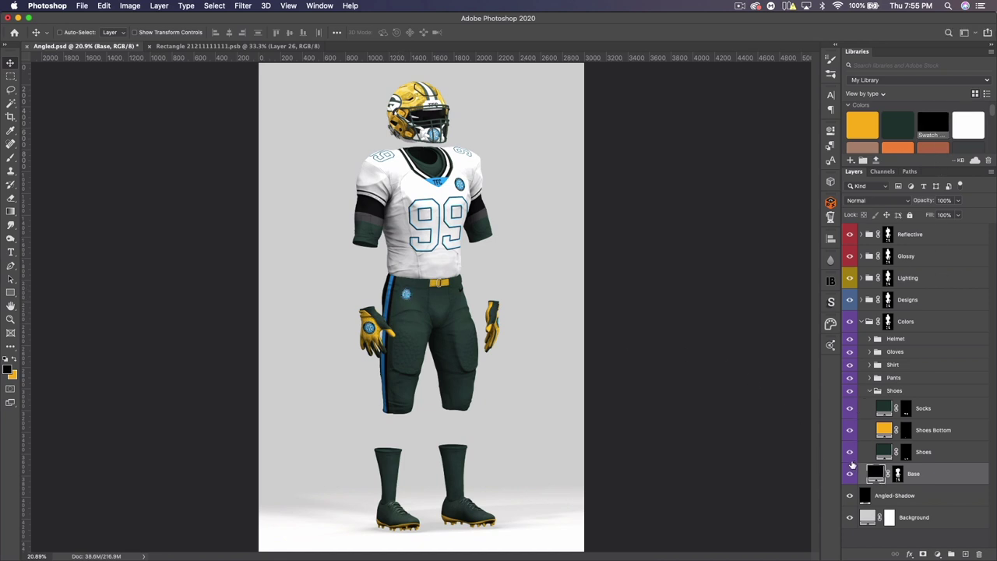
- Collapse the Shoes and Colors groups, and close the Libraries panel group
left_click(867, 392)
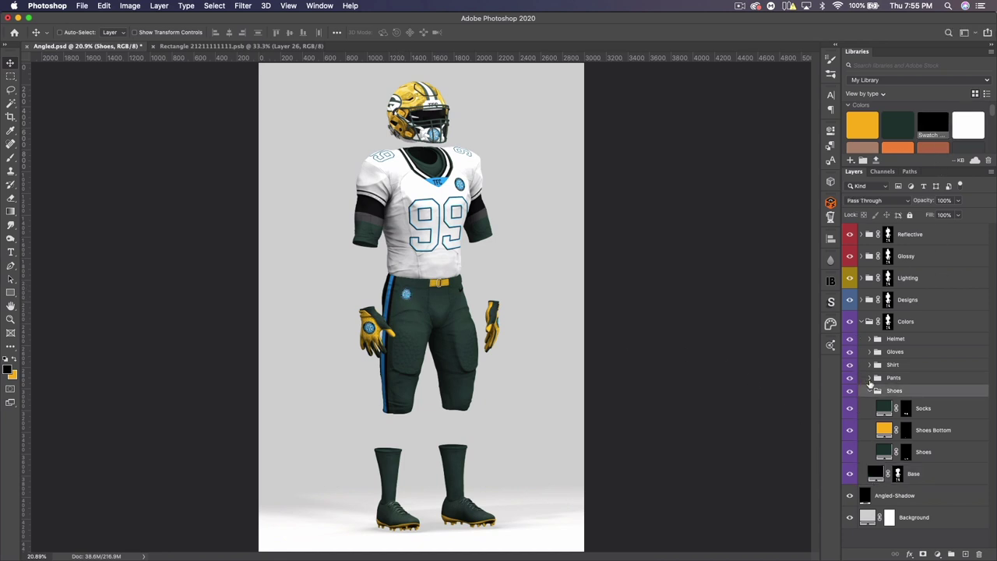
left_click(871, 392)
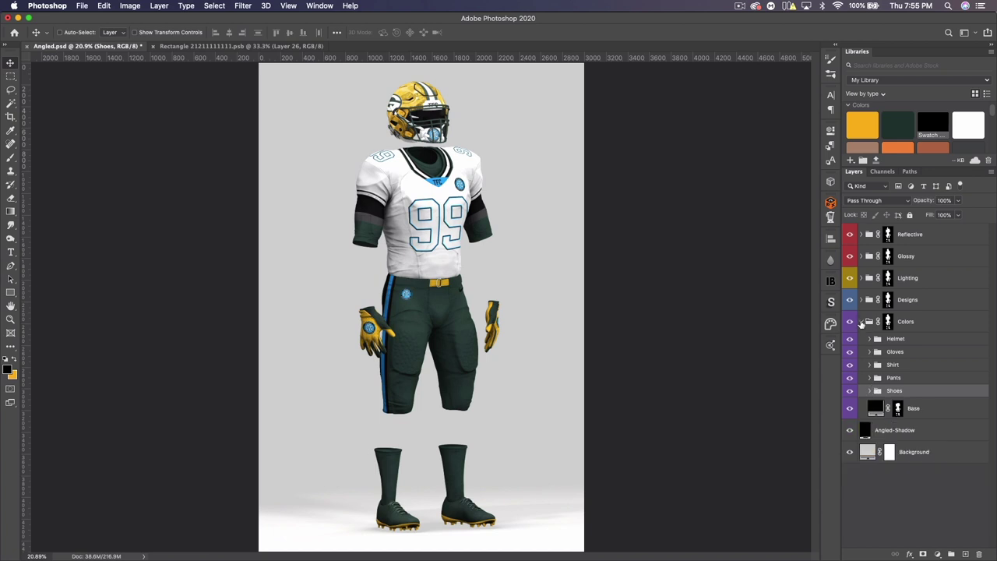
left_click(862, 322)
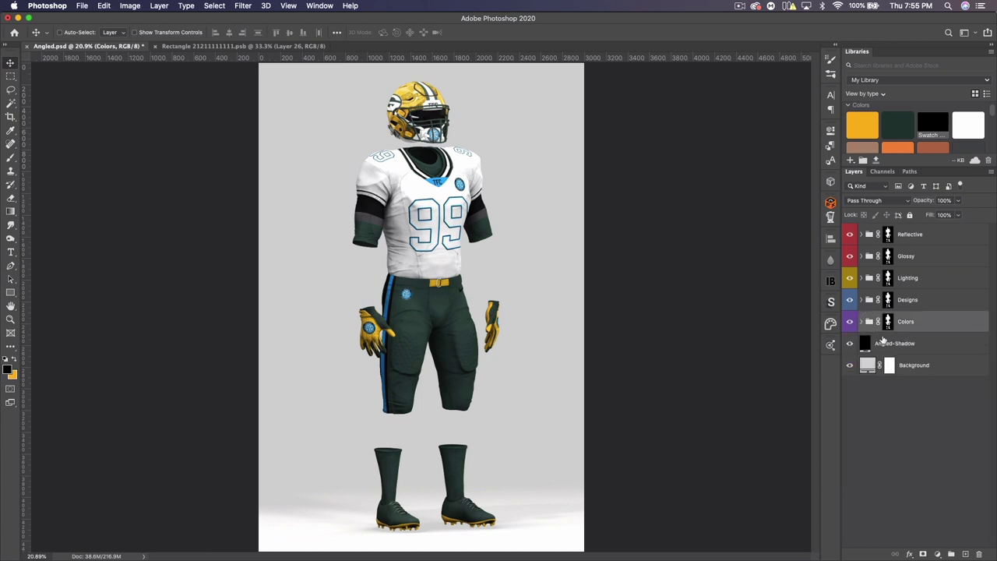
left_click(992, 53)
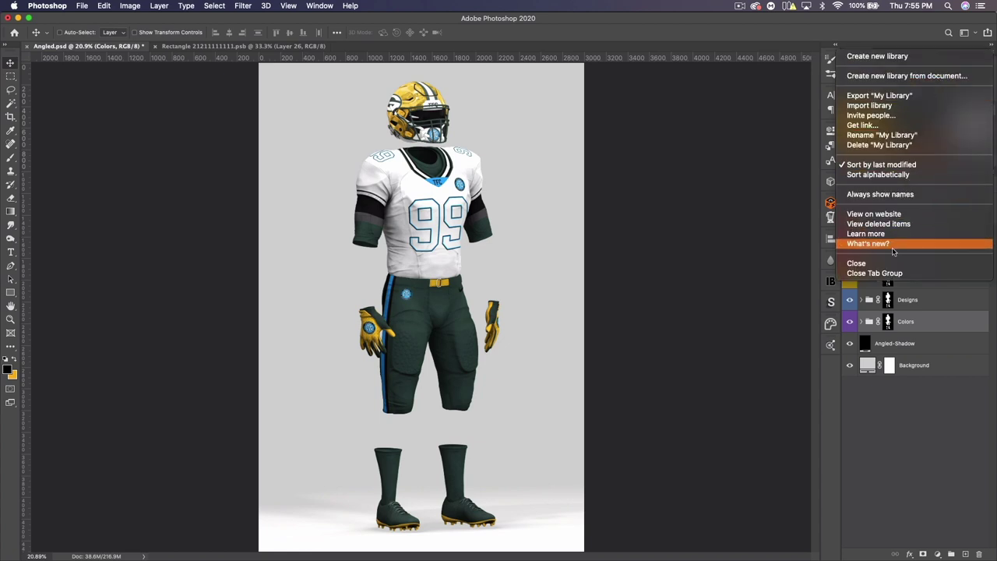
left_click(887, 274)
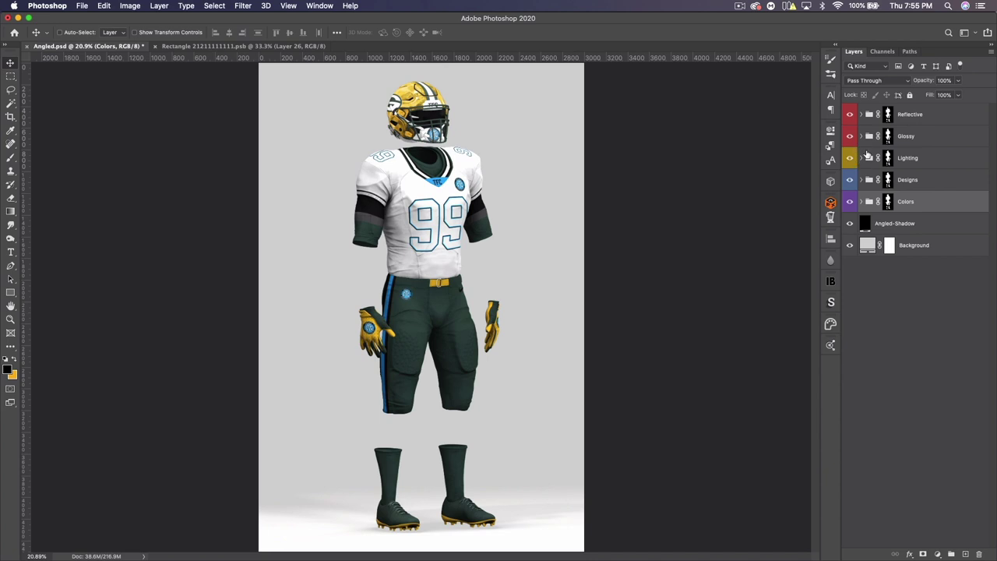
- Set the opacity of the Reflective group to 48%
left_click(888, 115)
left_click_drag(924, 81, 905, 81)
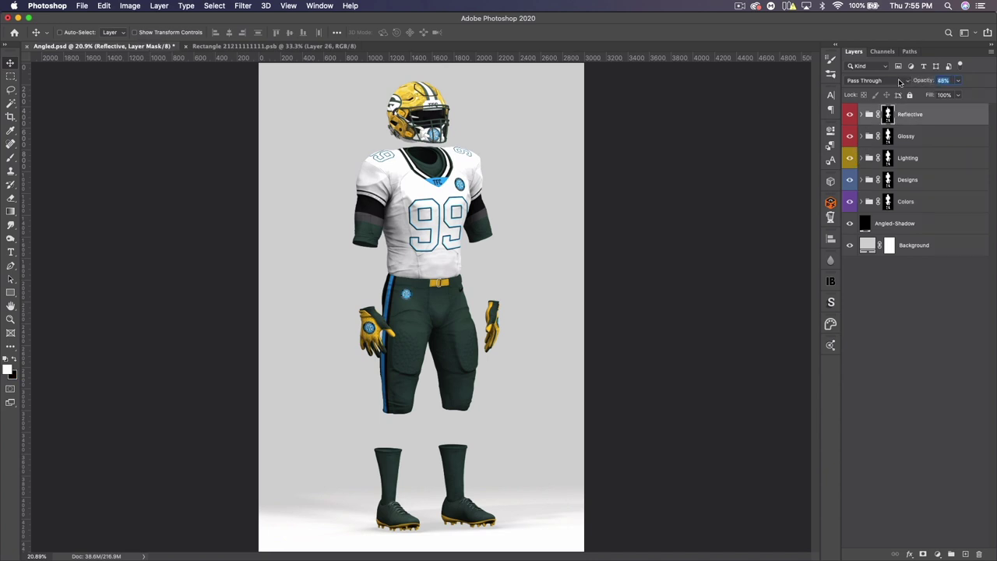
key("Return")
- Expand the Lighting group and preview its Lighten and Darken groups, leaving both hidden
left_click(861, 158)
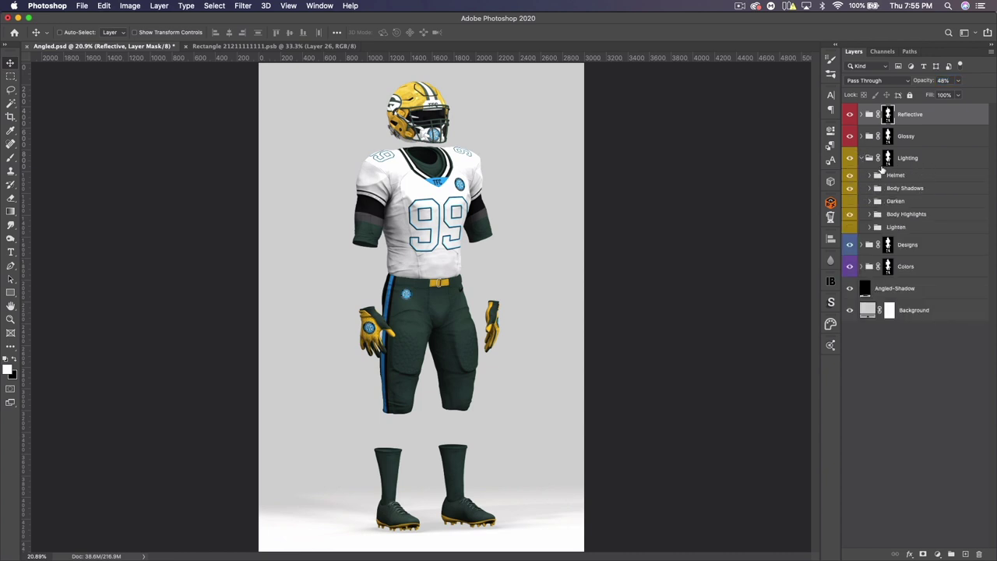
left_click(850, 226)
left_click(850, 201)
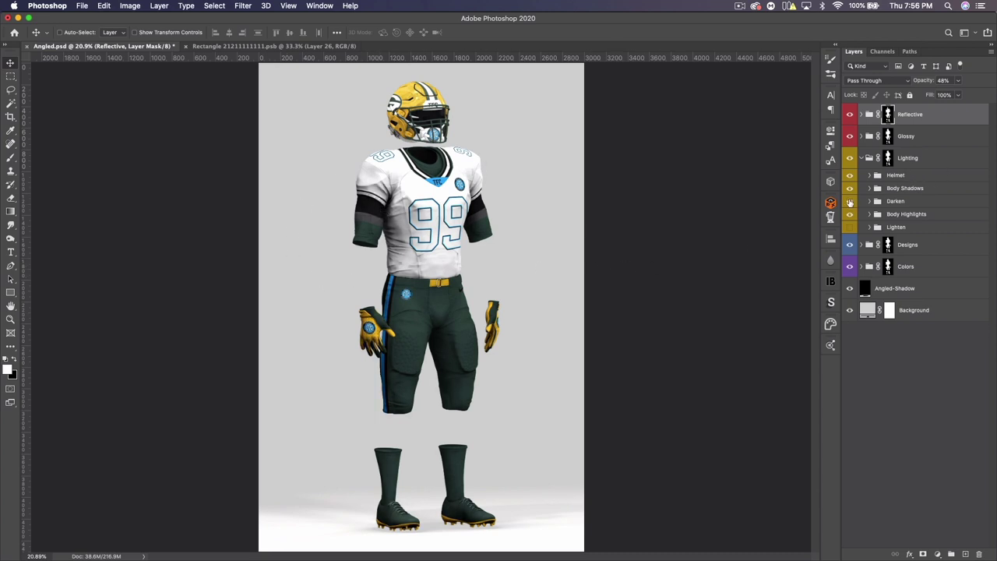
left_click(849, 203)
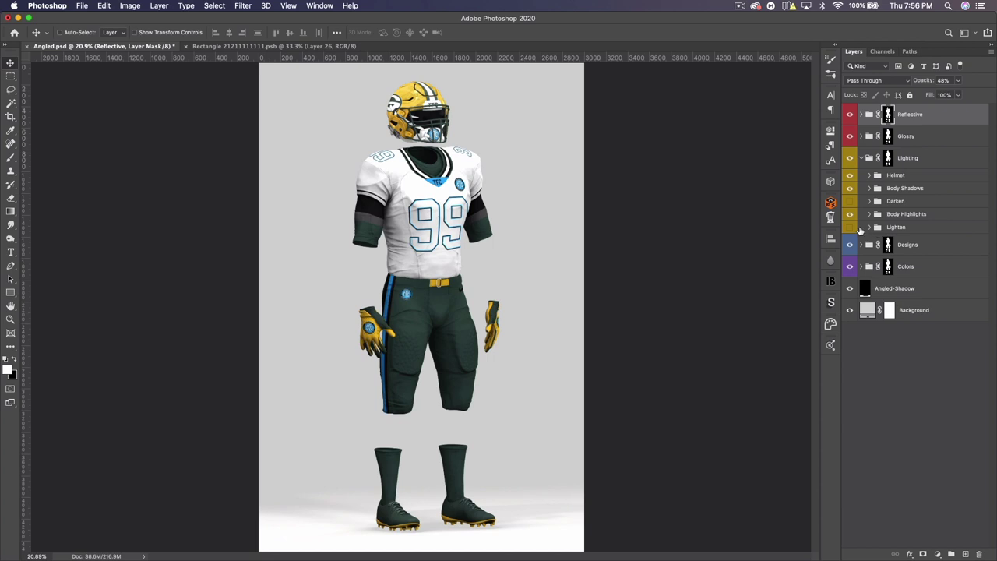
- Preview the Lighten group again and leave it hidden, then collapse the Lighting group and expand the Designs group
left_click(850, 228)
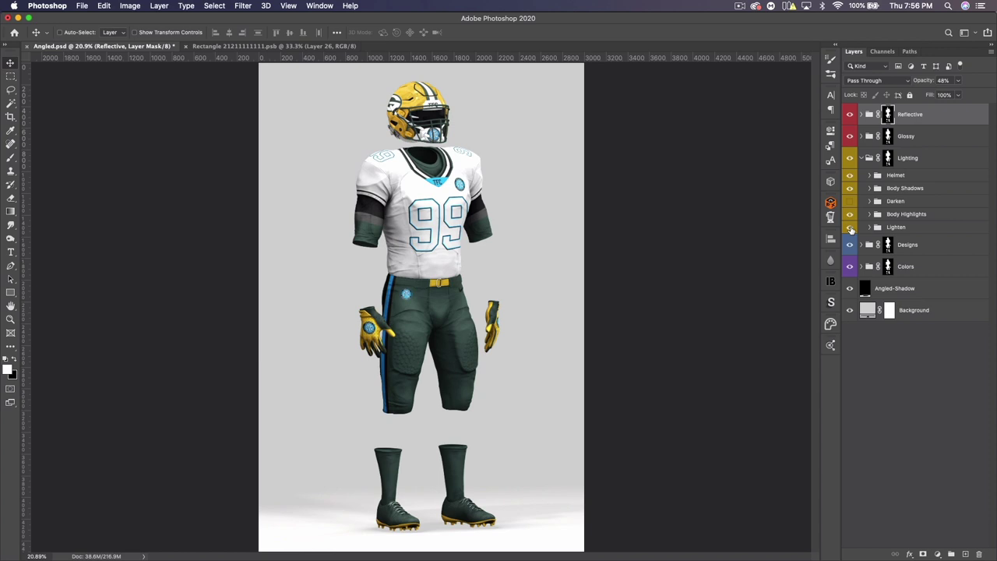
left_click(849, 228)
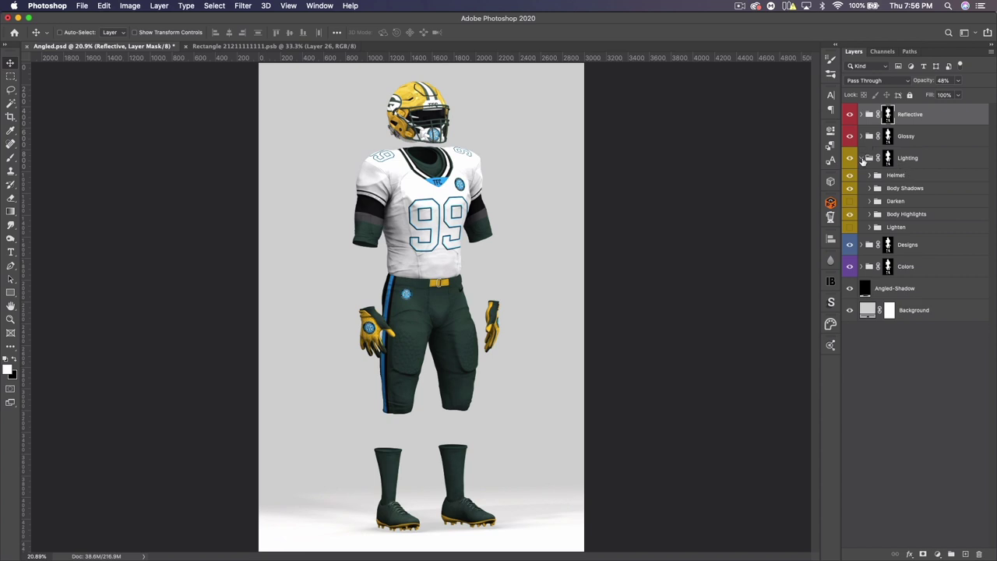
left_click(861, 158)
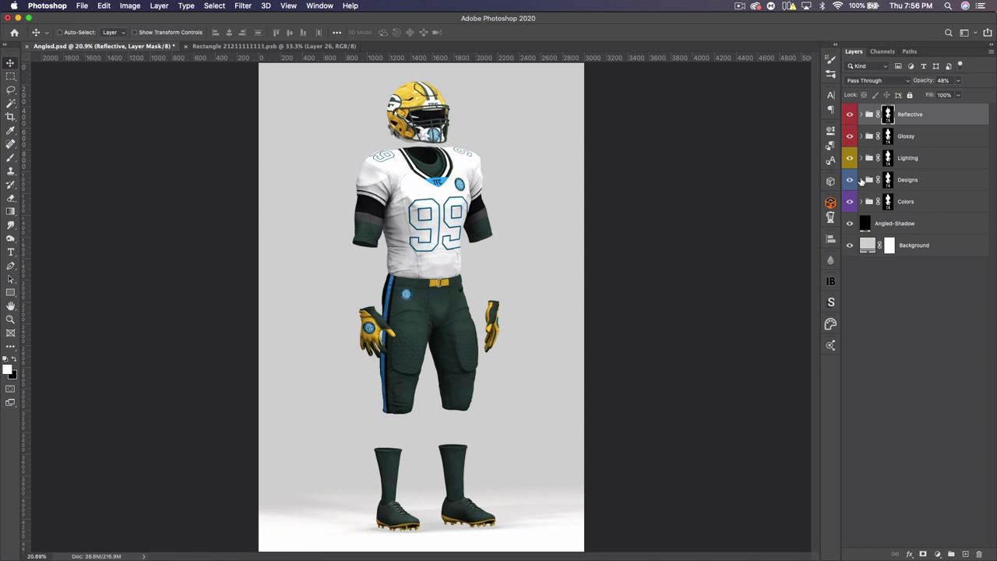
left_click(862, 180)
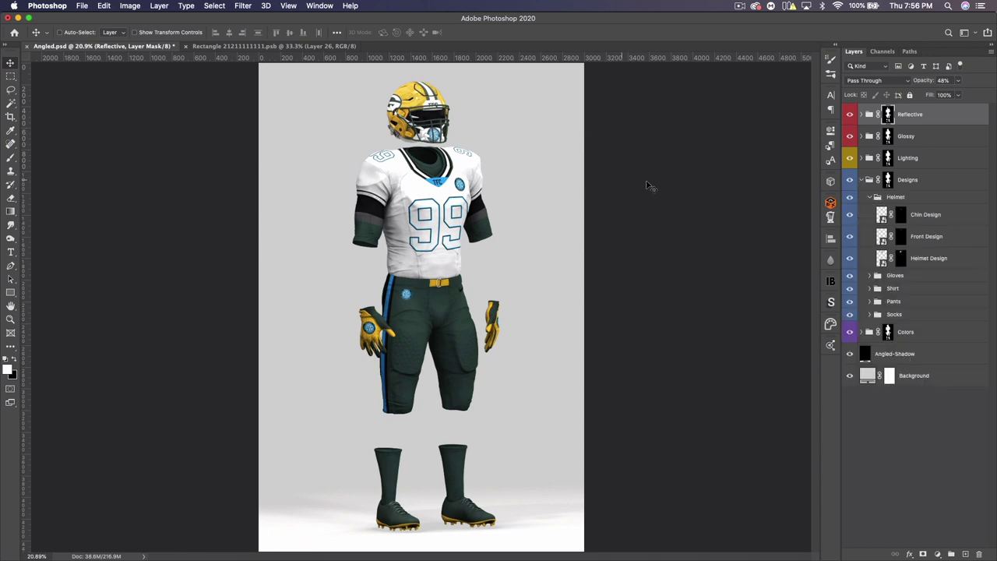
- Hide the helmet's Chin Design layer, and open the Front Design smart object to hide its Layer 1 grid
left_click(848, 218)
double_click(883, 238)
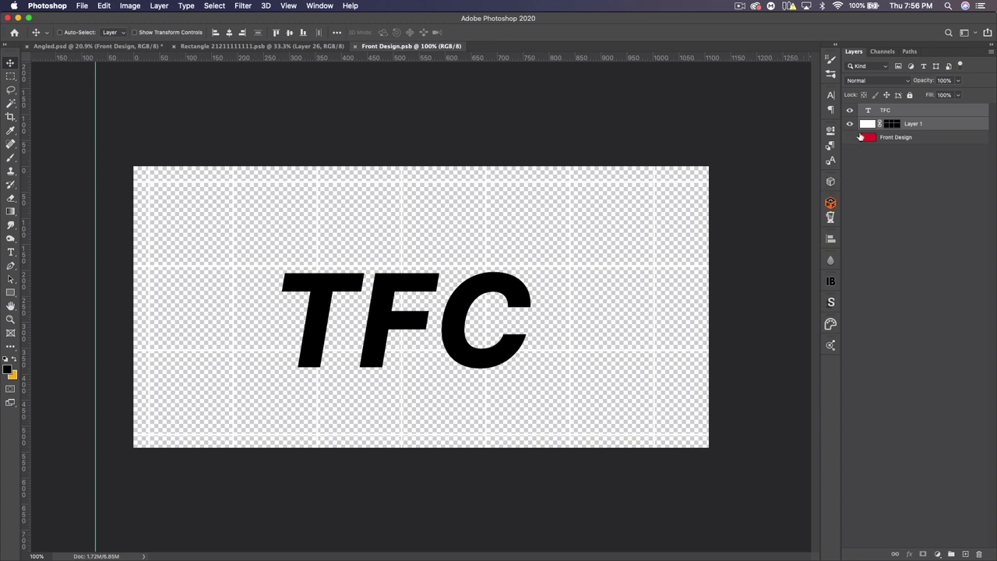
left_click(850, 124)
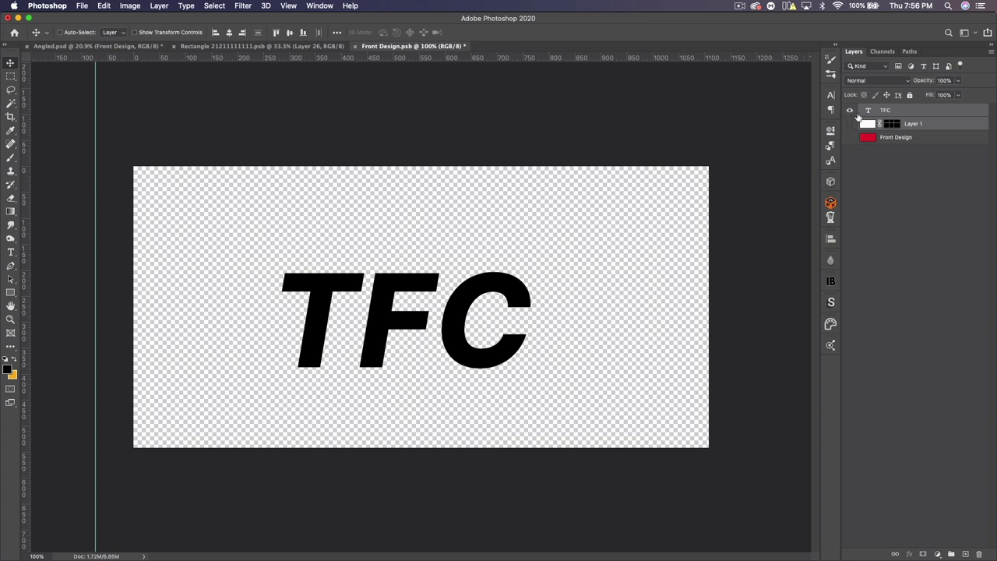
- Replace the TFC text in the Front Design artwork with GREEN BAY
double_click(868, 113)
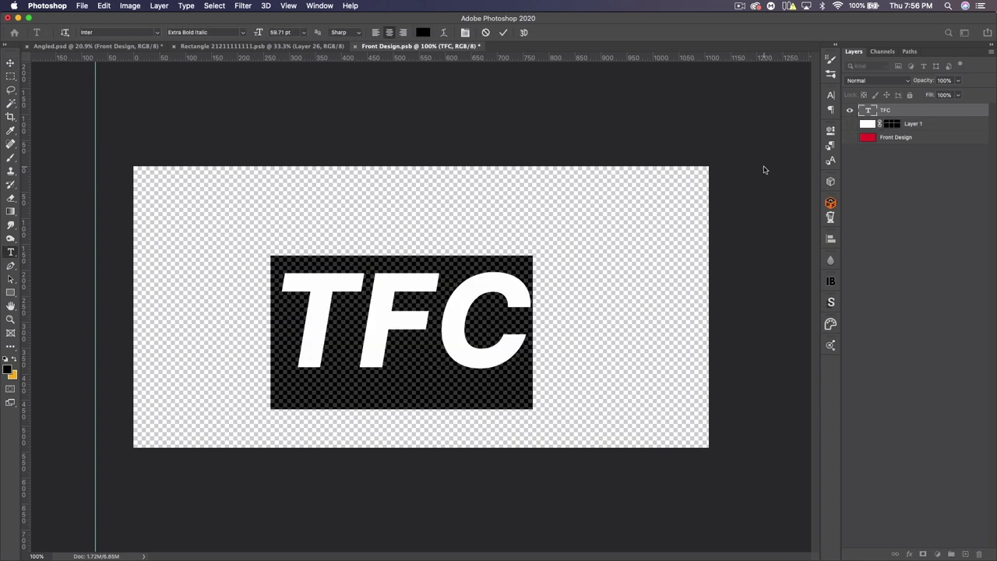
type("G")
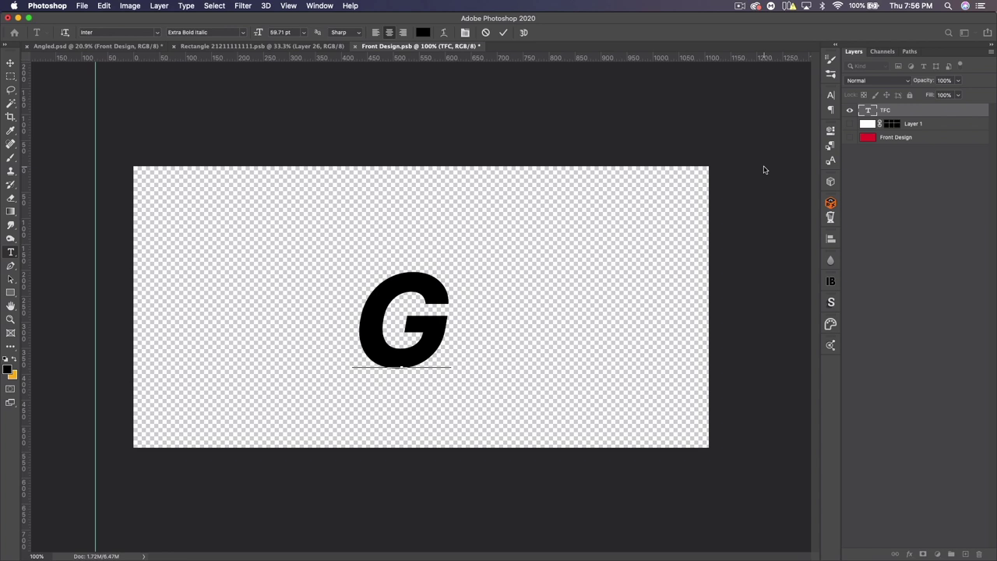
type("REEN BYA")
key("BackSpace")
key("BackSpace")
type("AY")
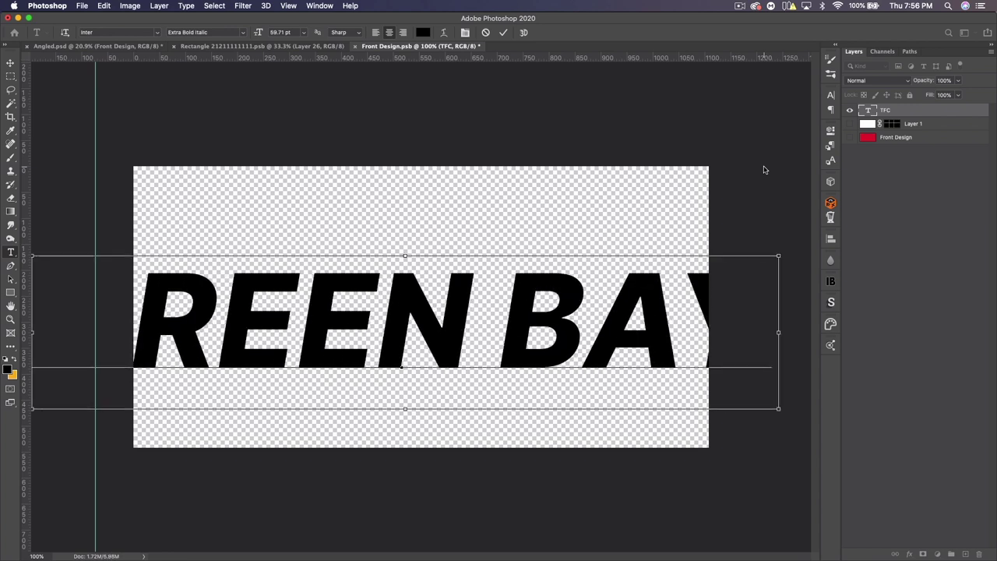
key("super+shift+Left")
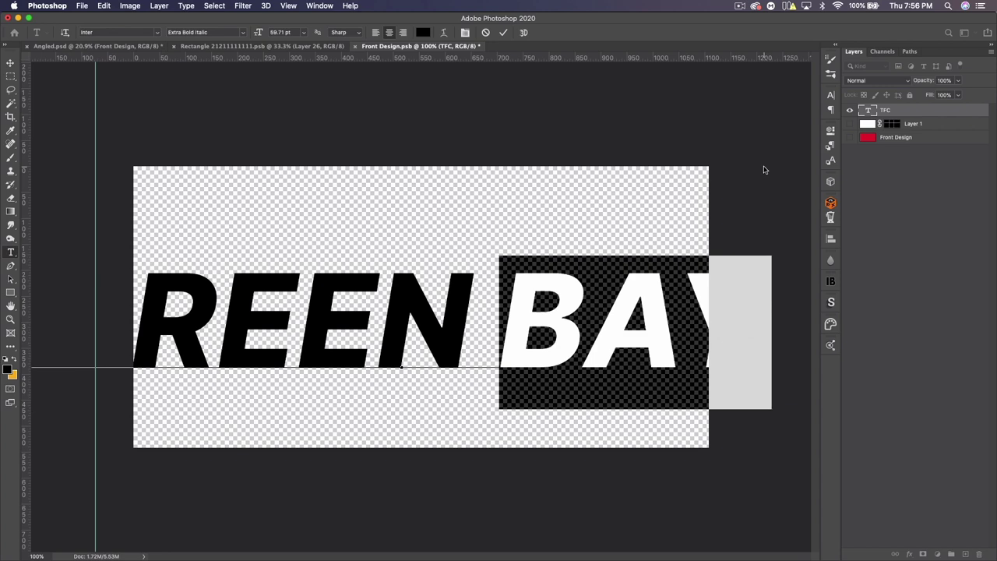
- Scale the GREEN BAY text to about 40%, save the Front Design artwork and return to the Angled.psd mockup
left_click(11, 62)
key("super+t")
left_click_drag(404, 254, 405, 302)
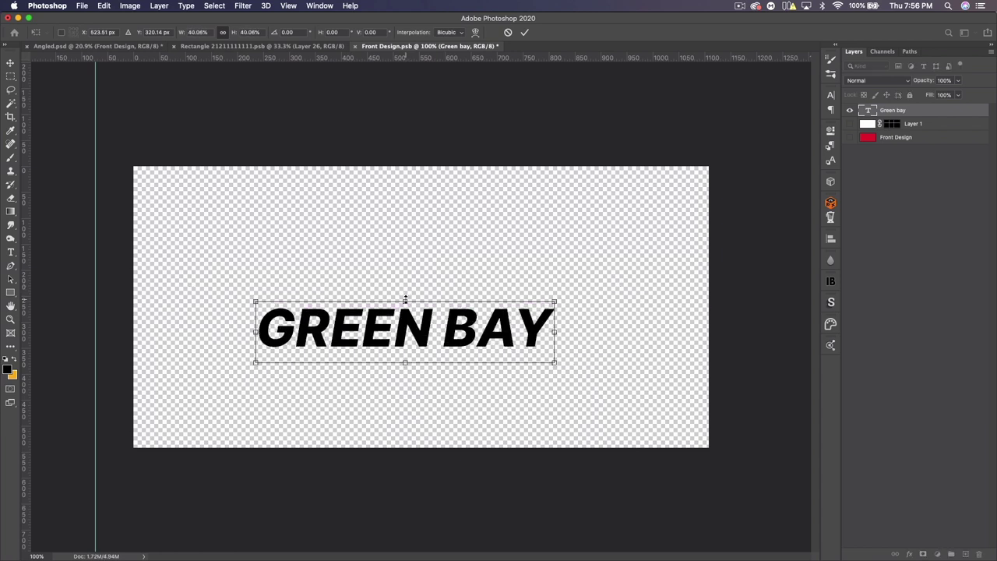
key("Return")
key("super+s")
key("ctrl+Tab")
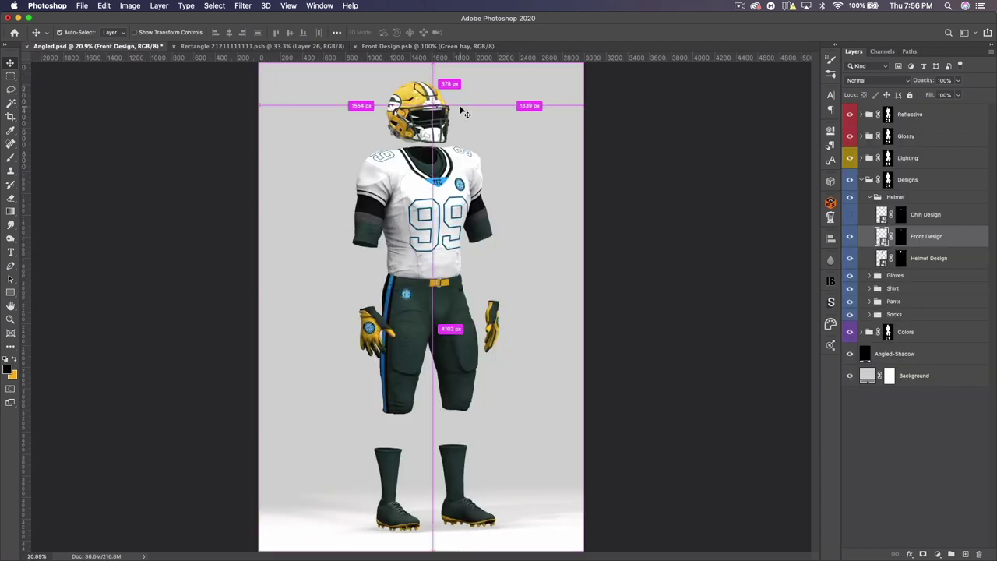
- Move the GREEN BAY text higher in the Front Design artwork so it clears the facemask, checking it on the helmet mockup
key("super+equal")
key("super+equal")
key("super+equal")
scroll(464, 114, "up", 10)
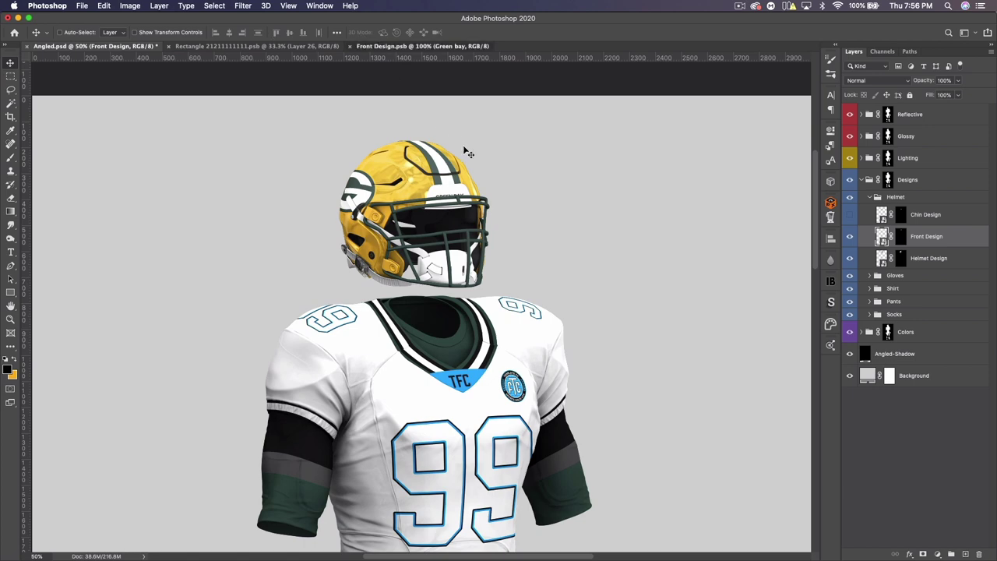
key("ctrl+shift+Tab")
left_click_drag(449, 278, 447, 244)
left_click(86, 47)
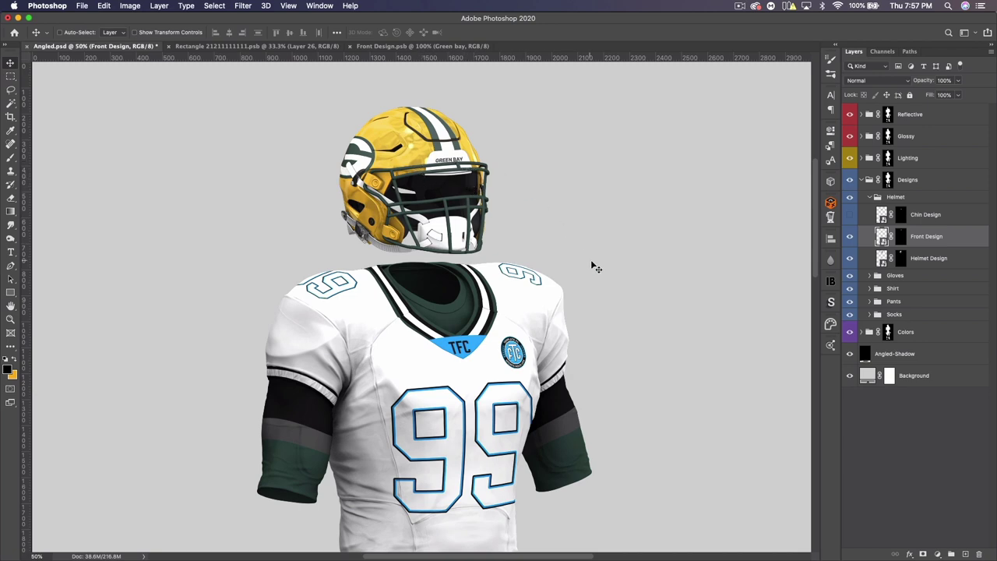
key("super+0")
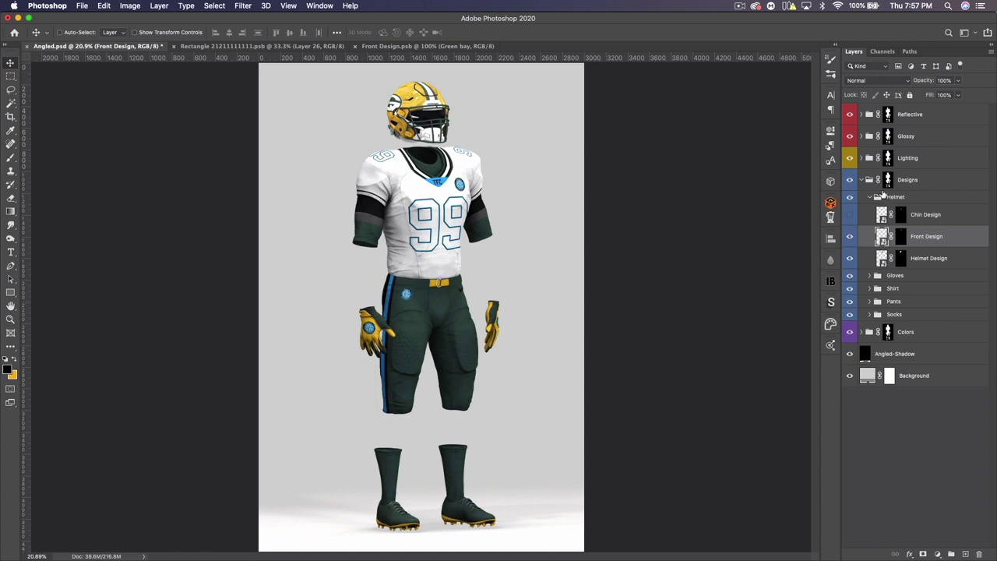
- Collapse the Helmet group, open the Right Glove and Left Glove smart objects from the Gloves group, and close Front Design.psb
left_click(872, 197)
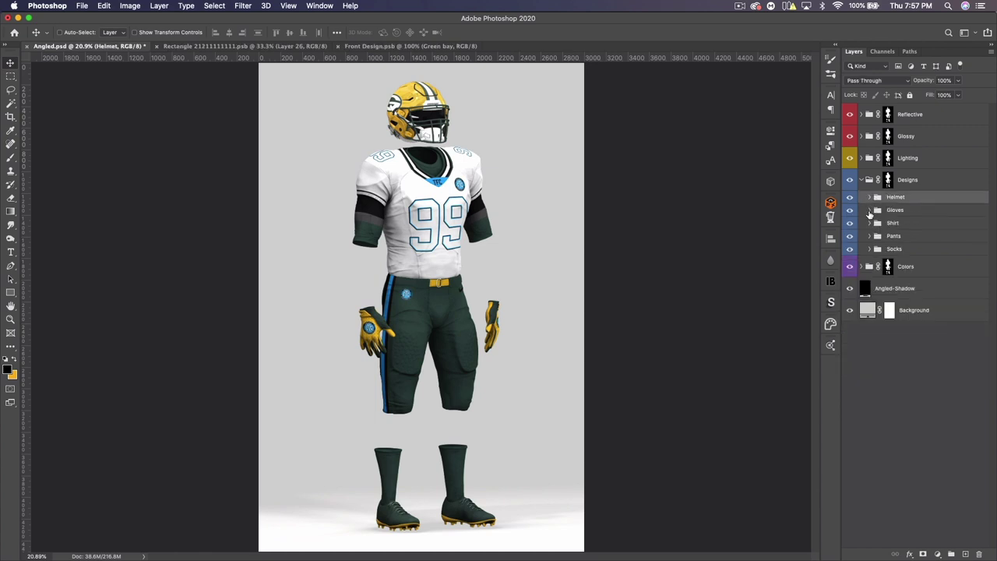
left_click(869, 210)
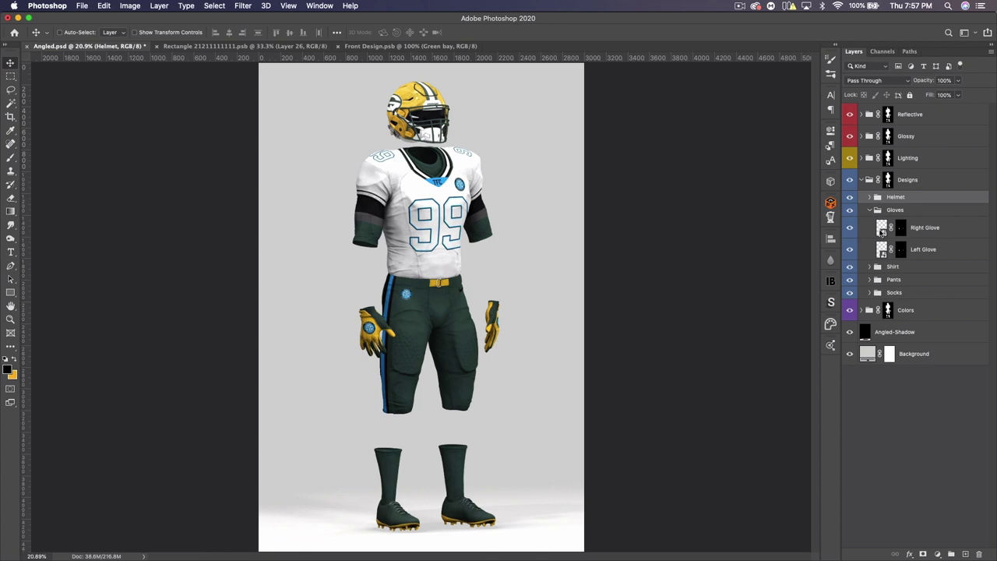
double_click(881, 228)
key("ctrl+Tab")
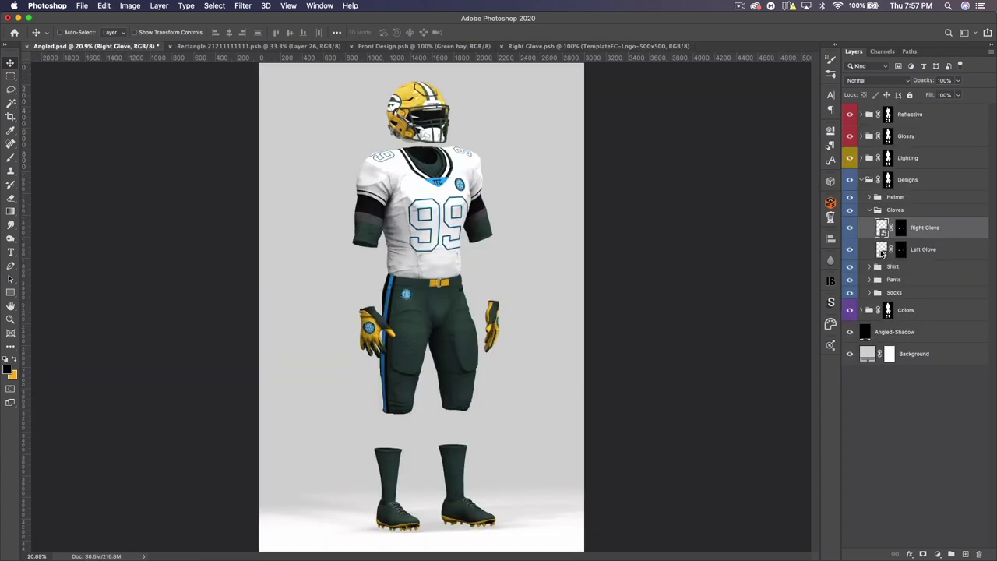
double_click(882, 250)
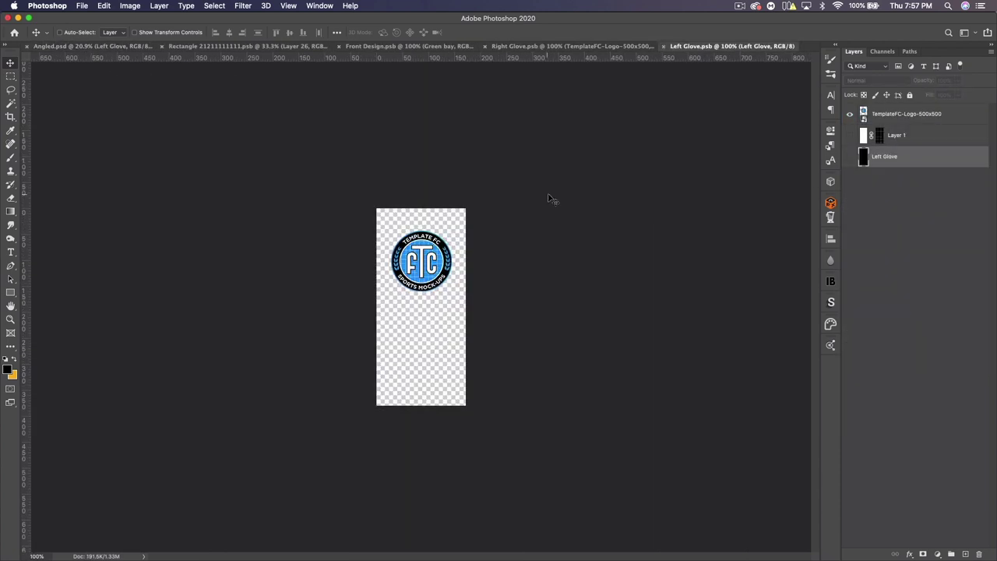
left_click(340, 47)
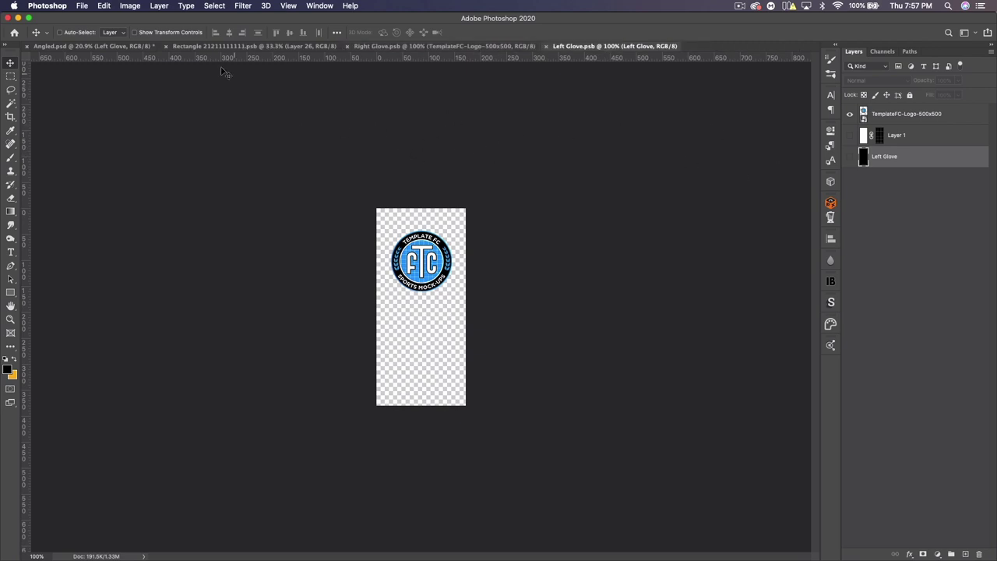
- Copy the Packers G logo from the helmet artwork into Right Glove.psb, rotated 60° and scaled to 47.51%
left_click(199, 47)
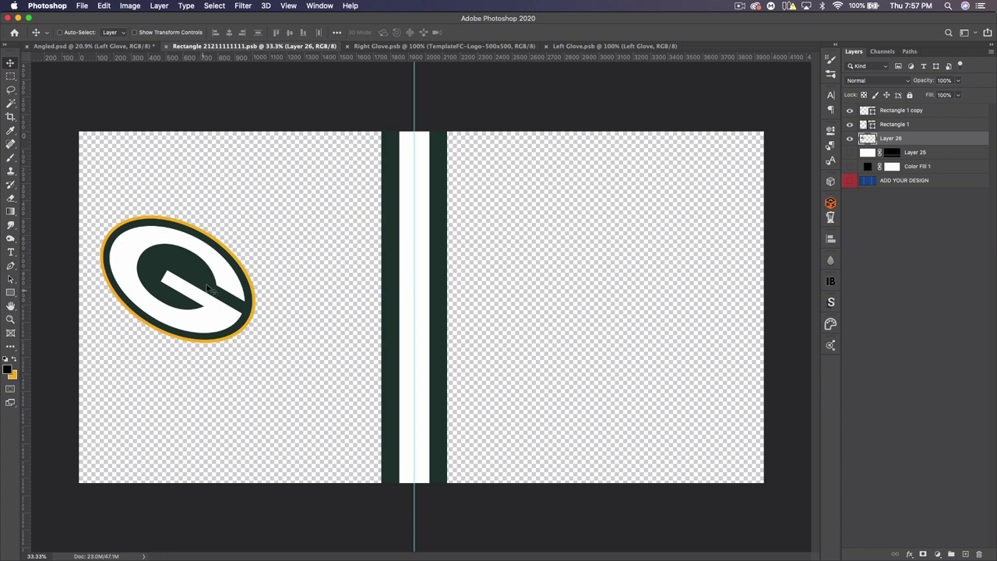
left_click_drag(204, 290, 479, 350)
left_click_drag(426, 259, 429, 321)
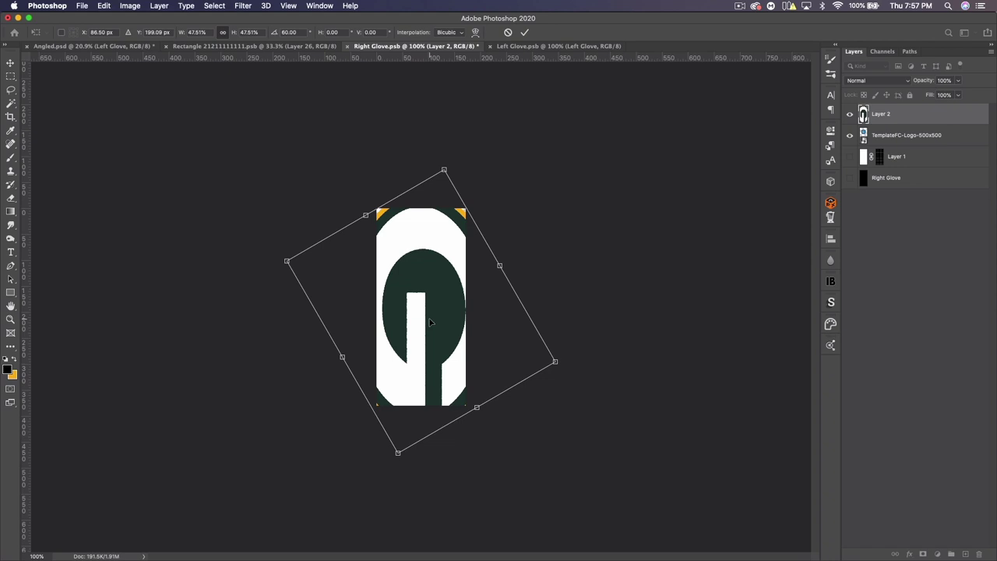
key("Return")
- Add the Packers G logo to Left Glove.psb, hide its TemplateFC logo layer, and return to the mockup
left_click(530, 46)
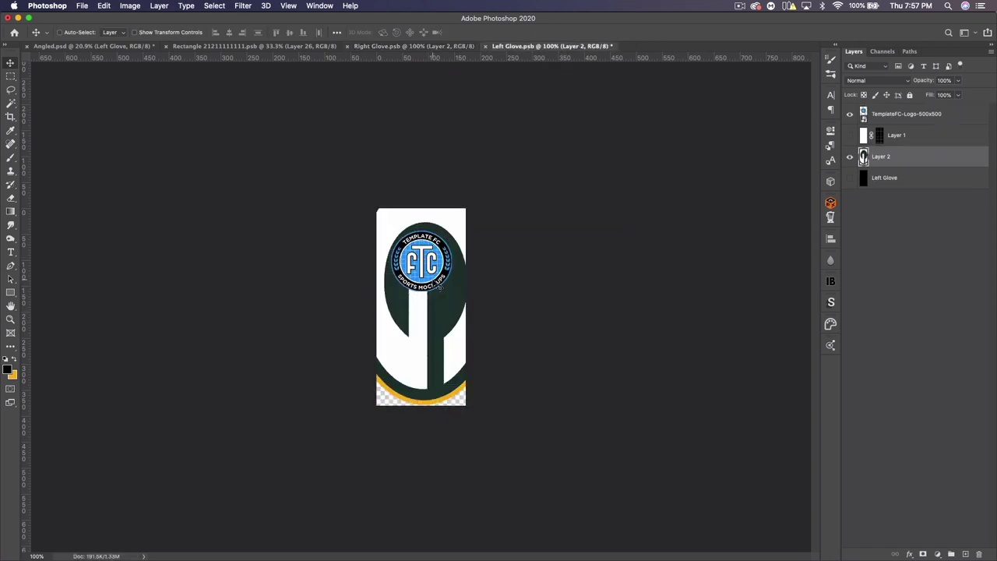
left_click(850, 114)
left_click(68, 47)
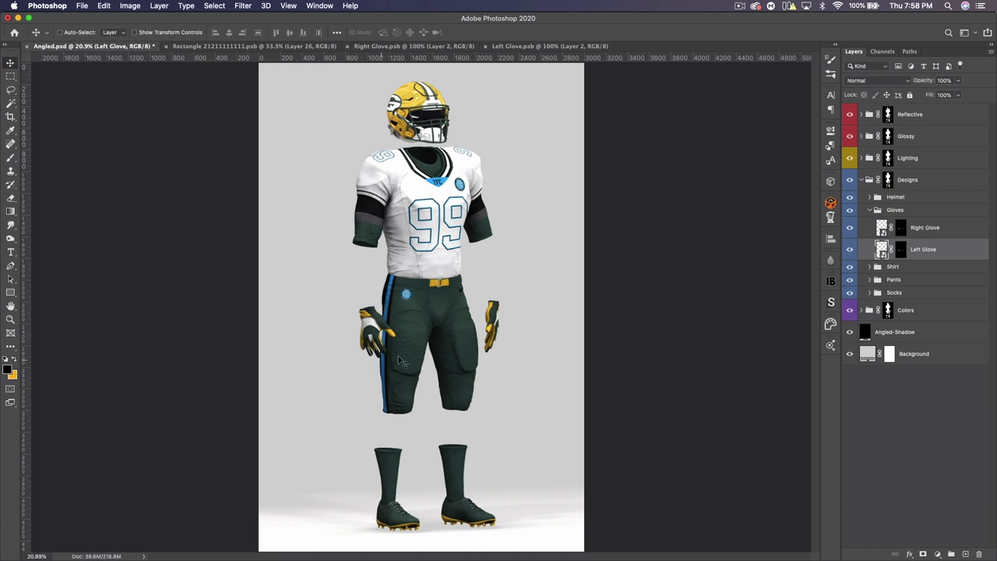
- Collapse the Gloves group and expand the Shirt group to show its design layers alongside a close view of the jersey
left_click(870, 212)
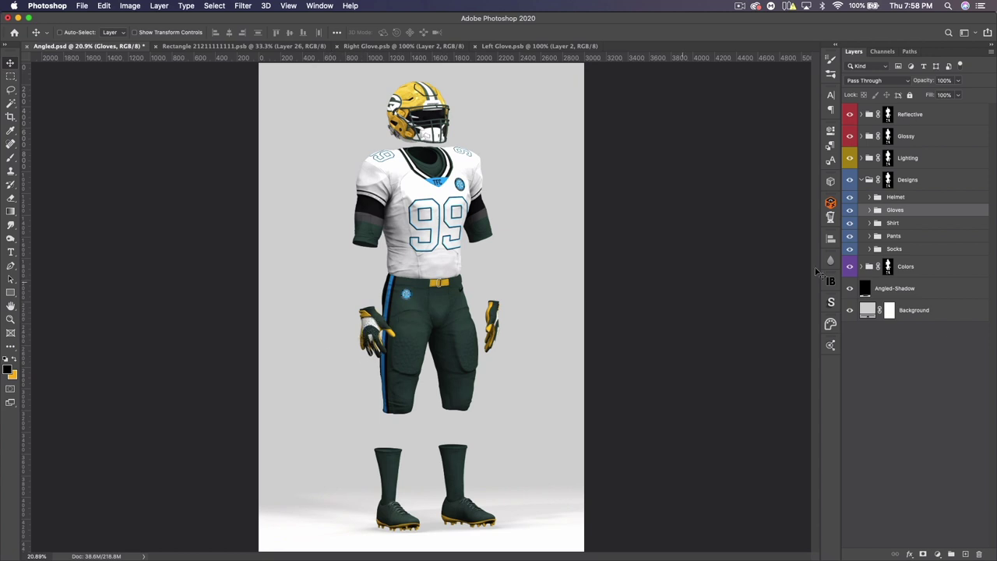
left_click(870, 224)
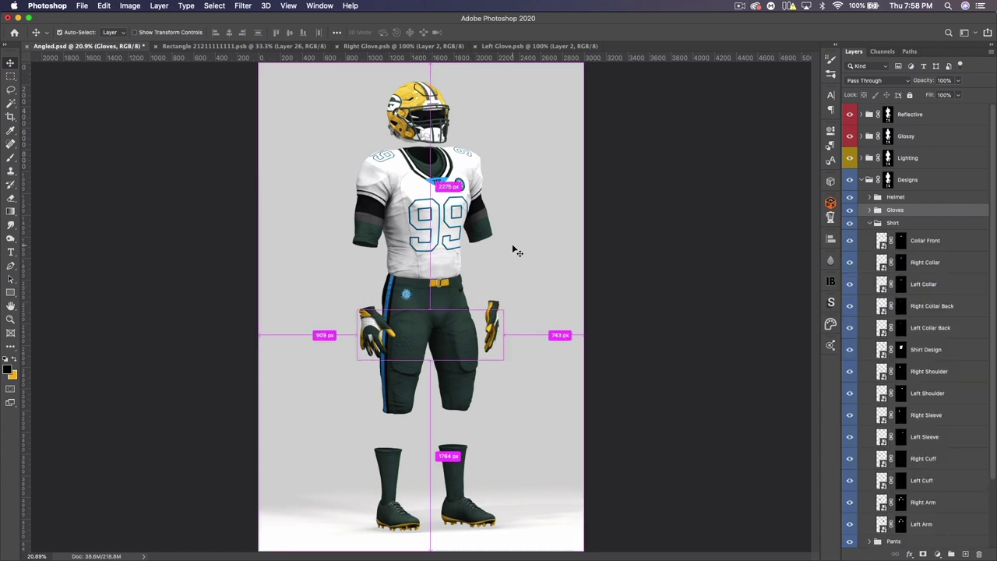
key("super+equal")
key("super+equal")
scroll(514, 250, "up", 5)
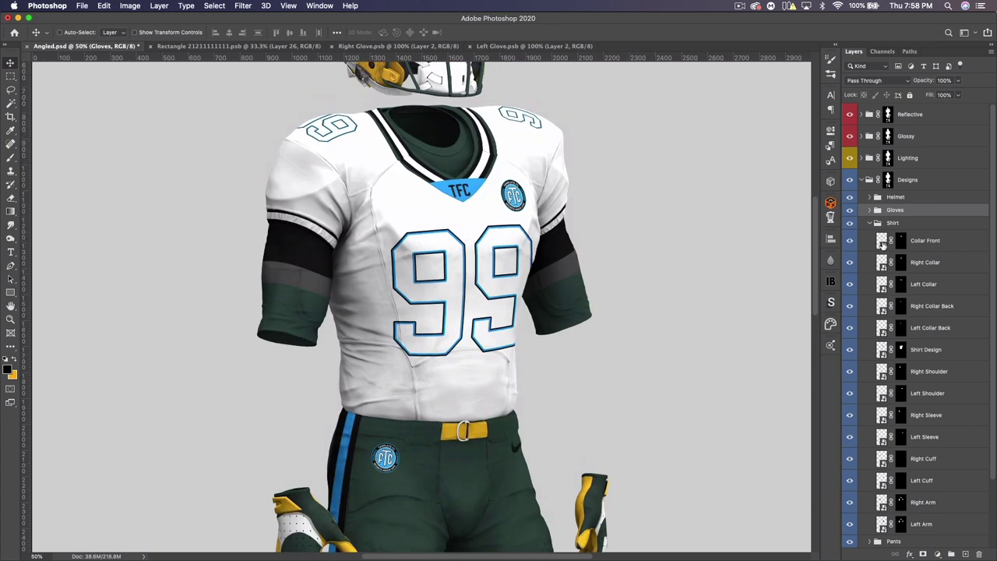
scroll(886, 241, "down", 2)
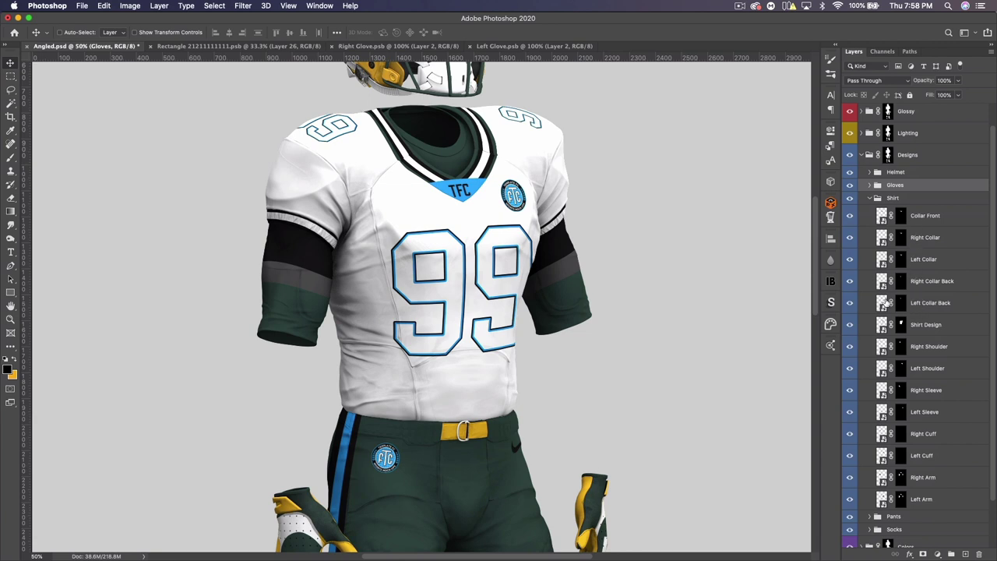
left_click_drag(621, 216, 587, 225)
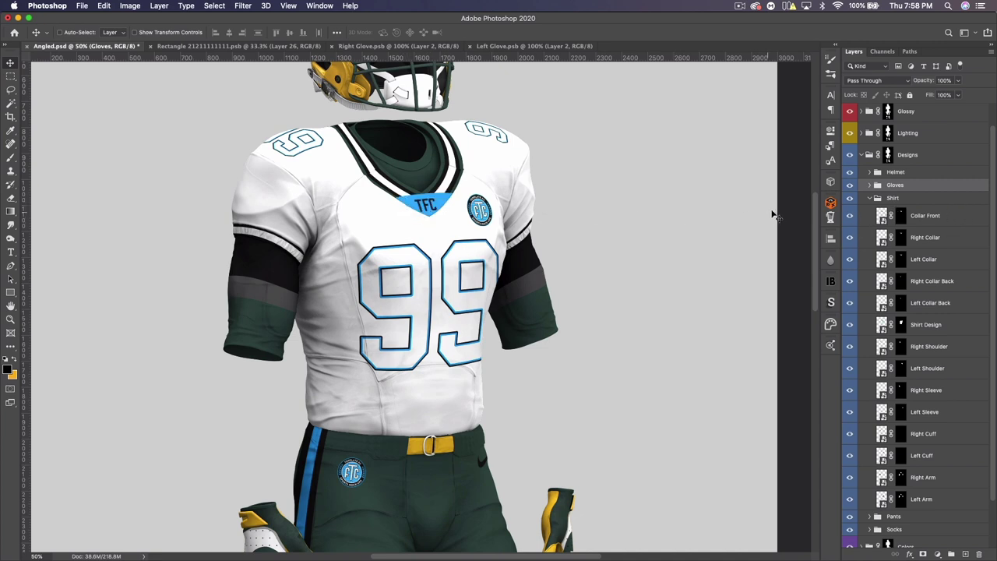
- Compare the jersey with and without the Collar Front layer, leaving the layer visible
left_click(849, 217)
left_click(849, 217)
left_click(849, 217)
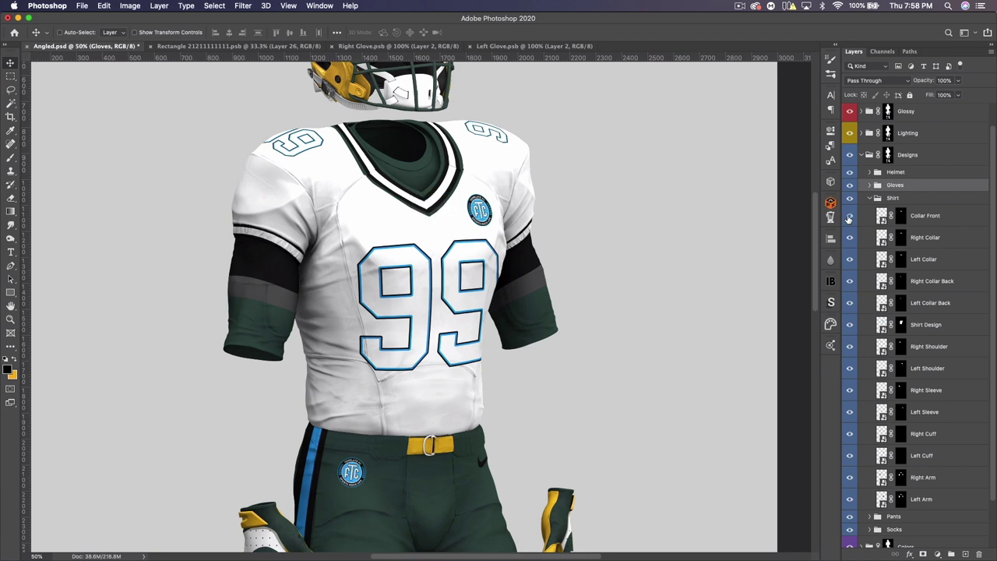
left_click(849, 218)
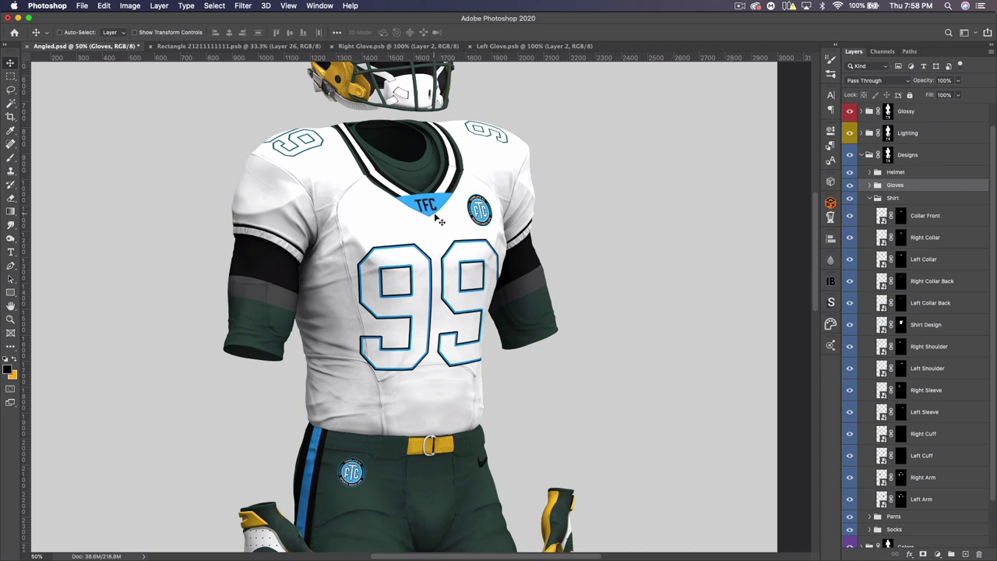
left_click(848, 217)
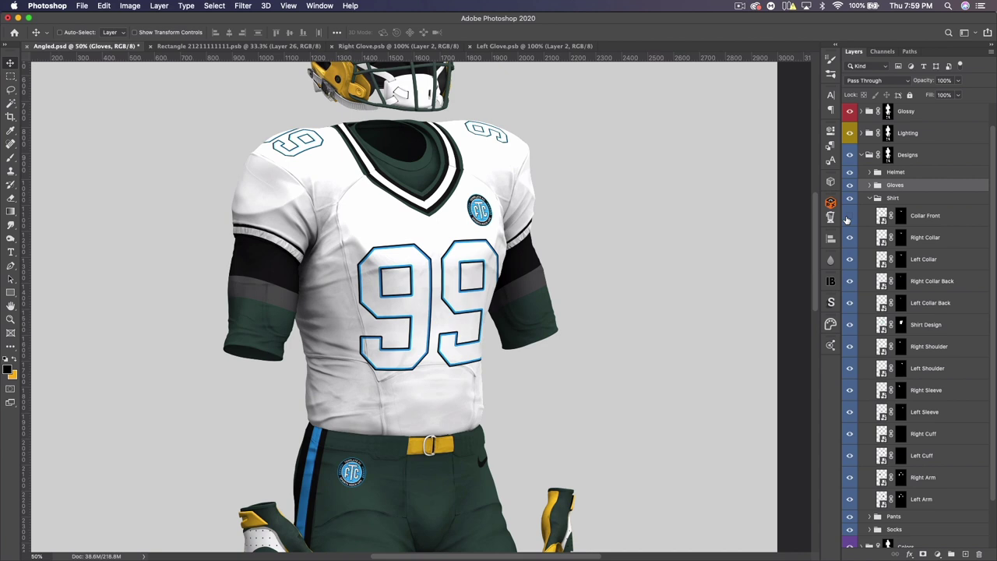
left_click(848, 217)
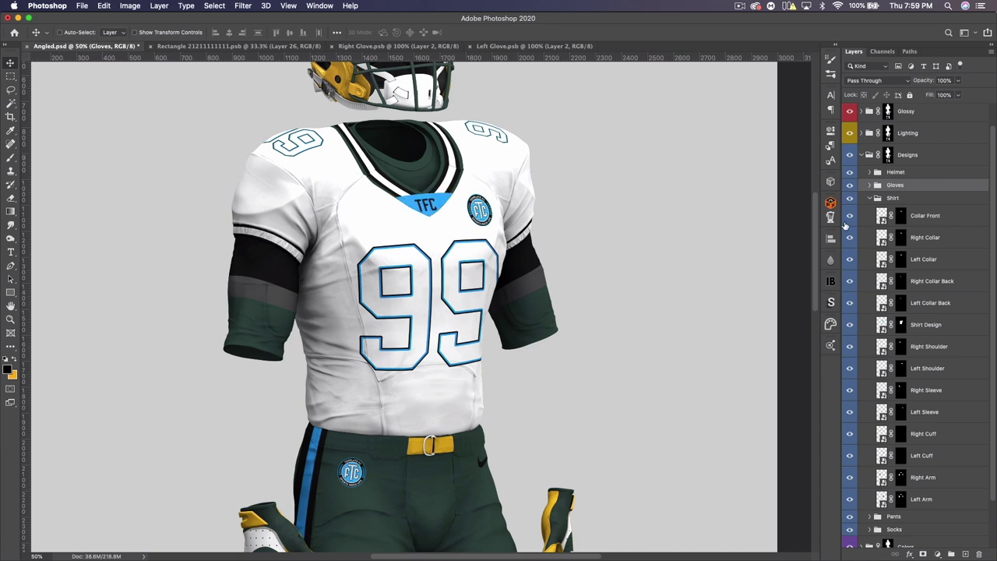
- Hide the Right Collar, Left Collar, Right Collar Back and Left Collar Back layers of the shirt
left_click_drag(851, 241, 853, 277)
left_click(848, 292)
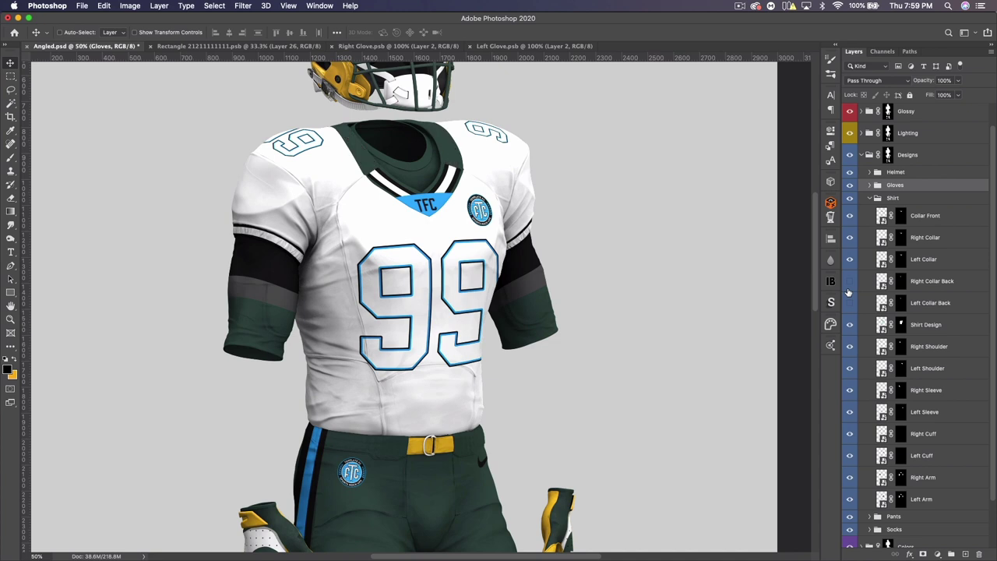
left_click(849, 251)
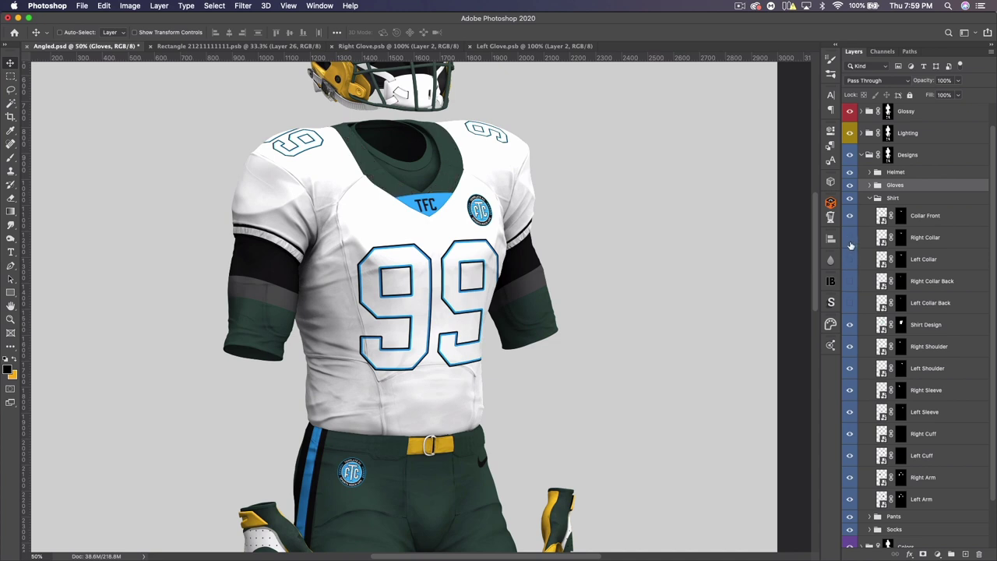
- Show the four hidden collar layers again and open the Right Collar contents, closing the two glove documents
left_click(850, 299)
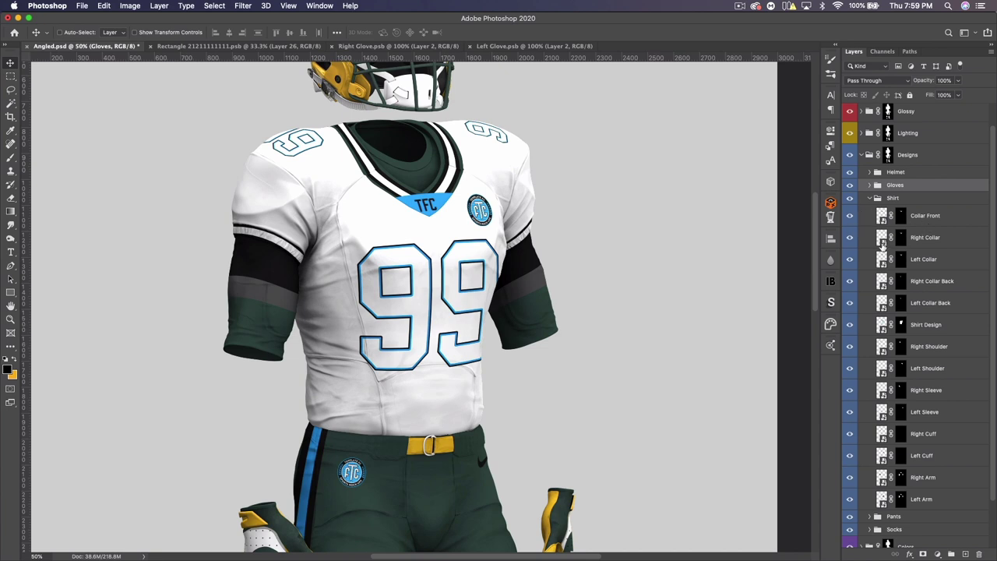
double_click(883, 241)
left_click(485, 46)
left_click(347, 46)
left_click(90, 46)
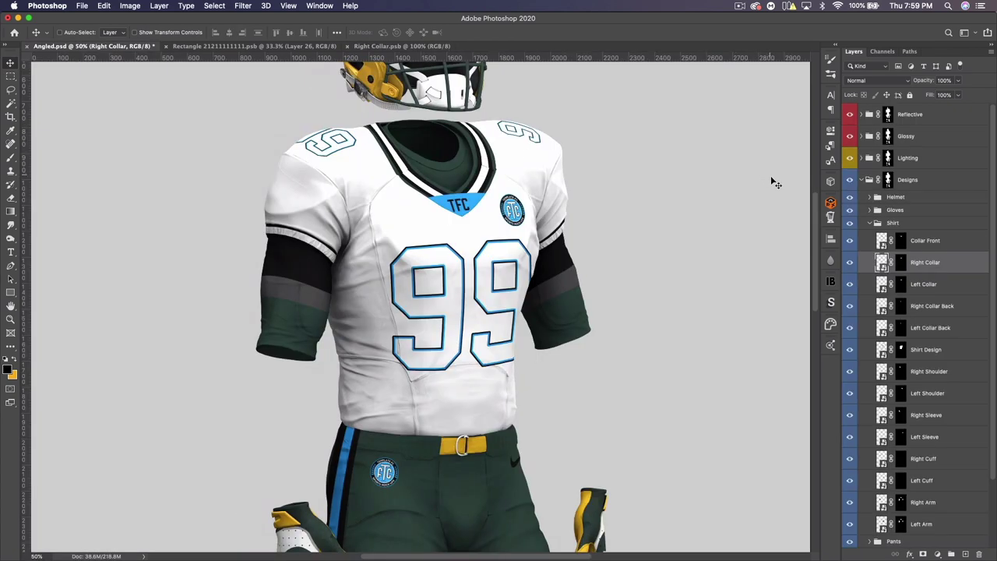
- Open the smart object contents of the Left Collar, Right Collar Back and Left Collar Back layers from the mockup
double_click(882, 286)
left_click(71, 48)
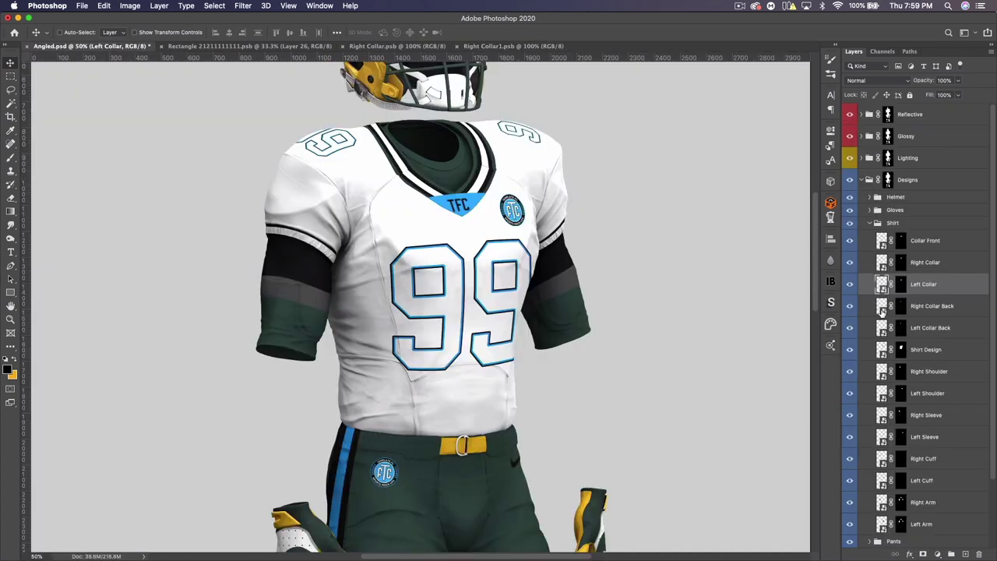
double_click(882, 310)
left_click(109, 47)
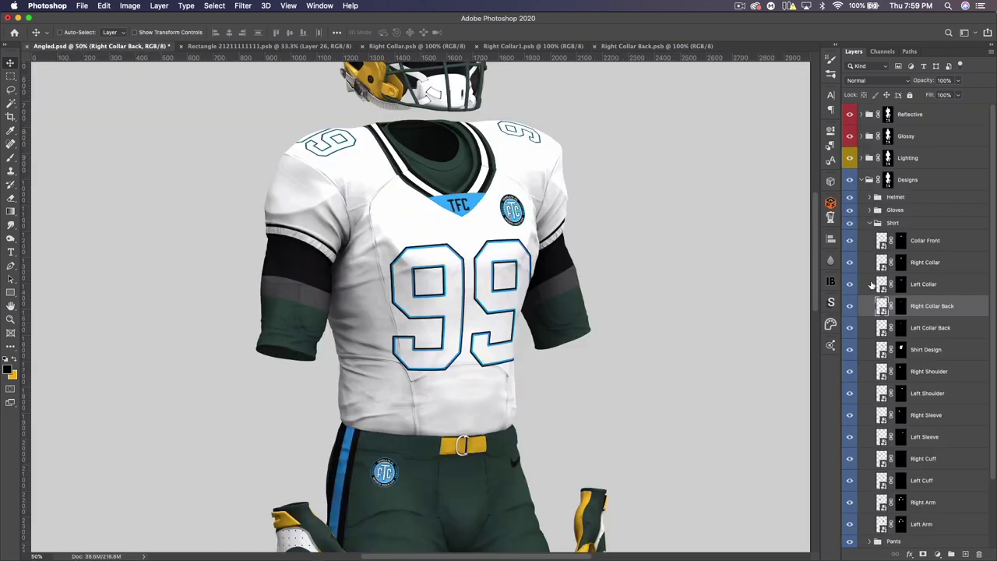
double_click(883, 329)
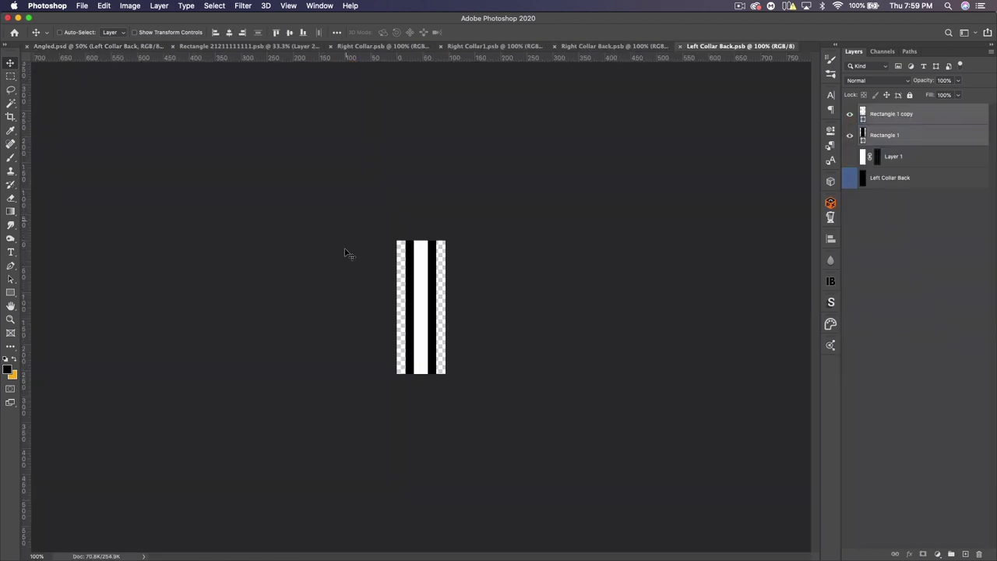
- Add a Solid Color fill layer directly above the Left Collar Back layer in Left Collar Back.psb
key("super+plus")
key("super+plus")
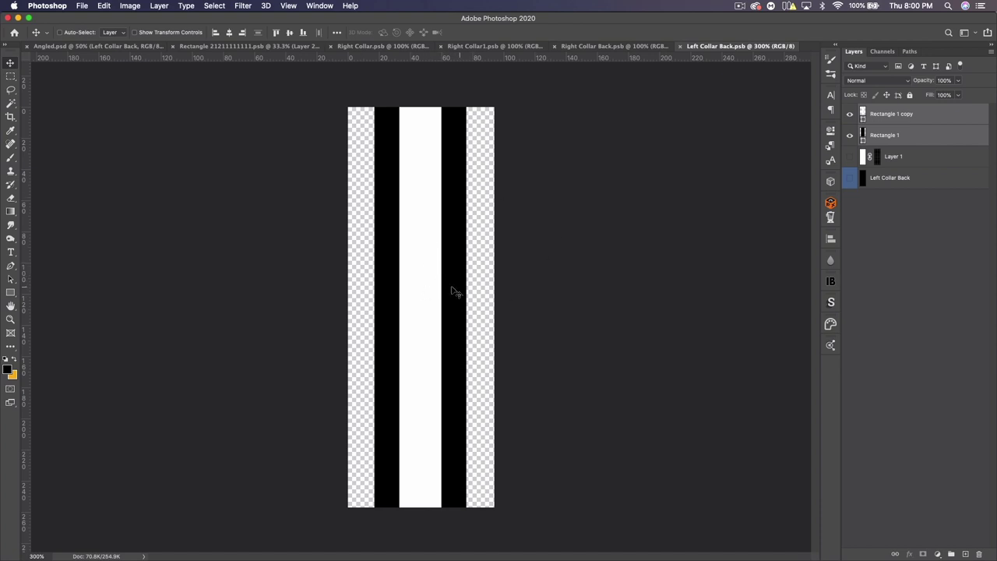
left_click(884, 136, "super")
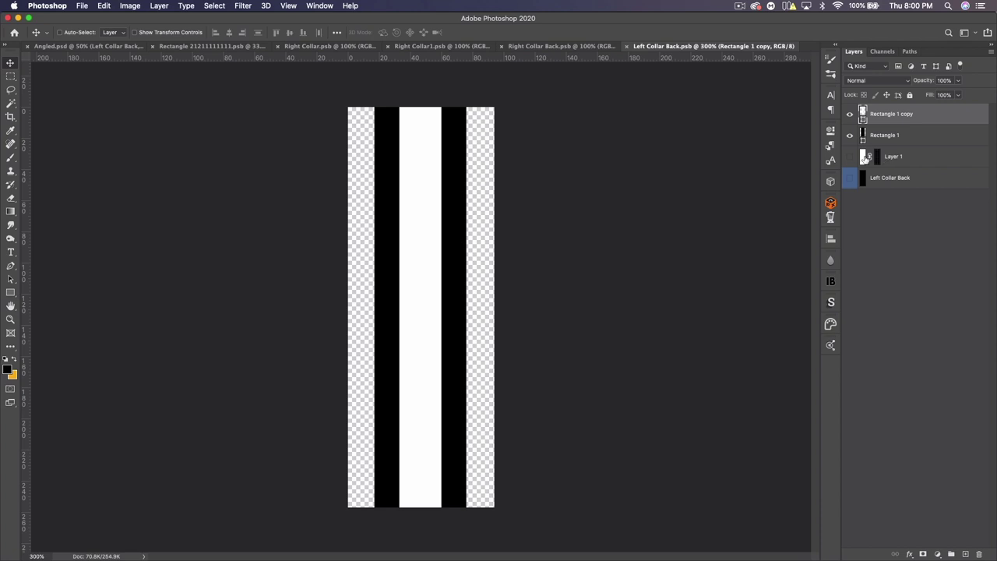
left_click(900, 180)
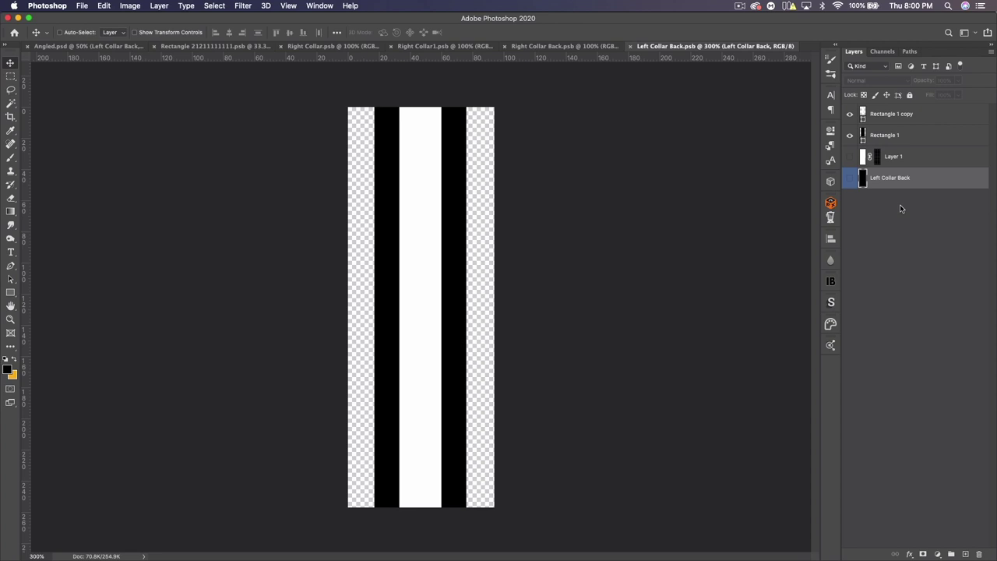
left_click(940, 550)
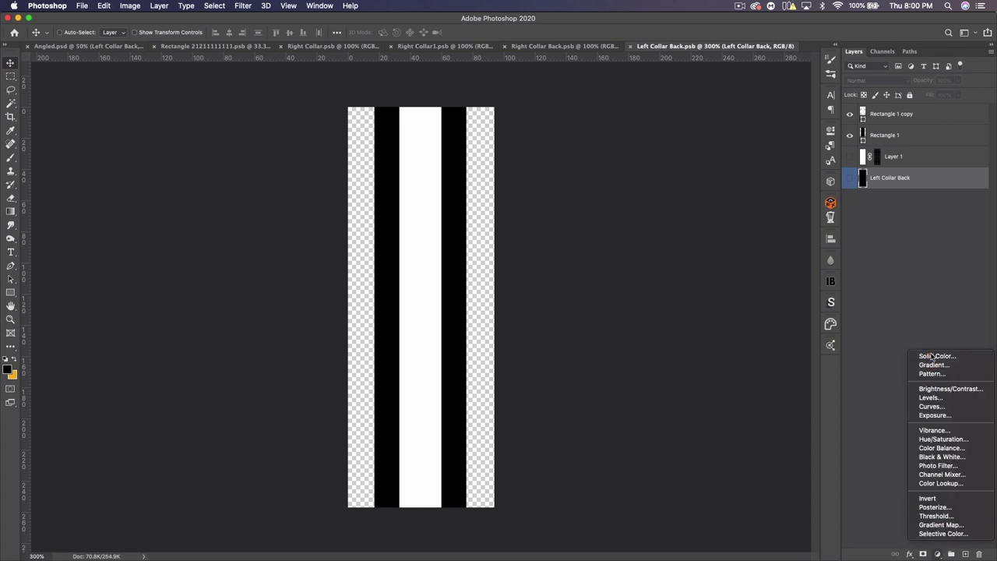
left_click(927, 356)
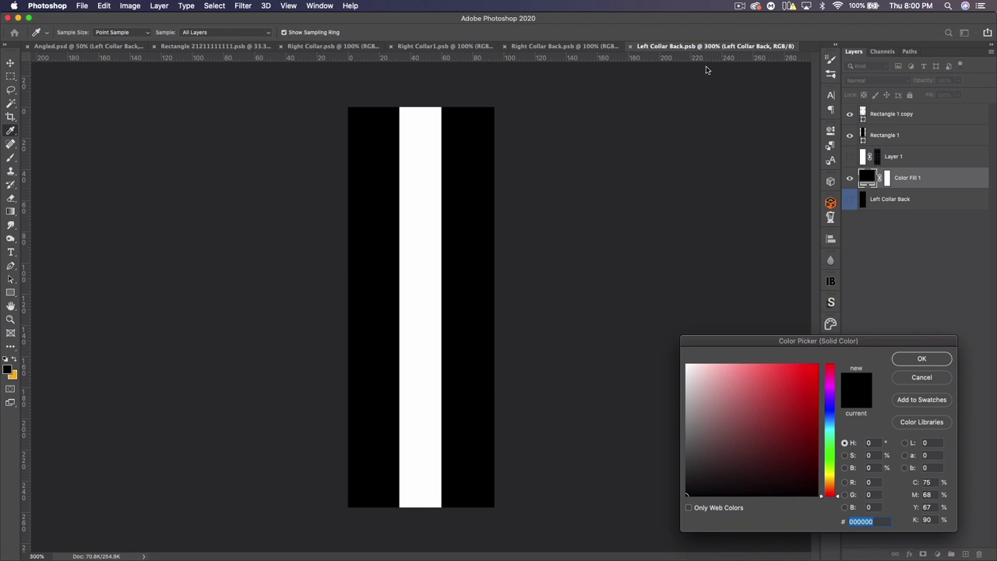
left_click(927, 360)
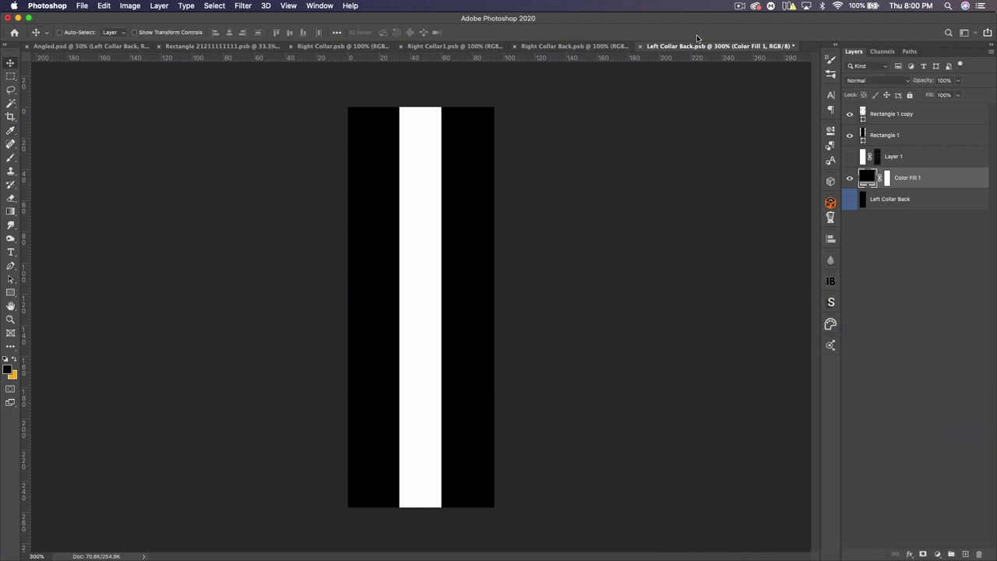
- Recolor the new fill layer with the dark green swatch from My Library and close the library afterward
left_click(310, 5)
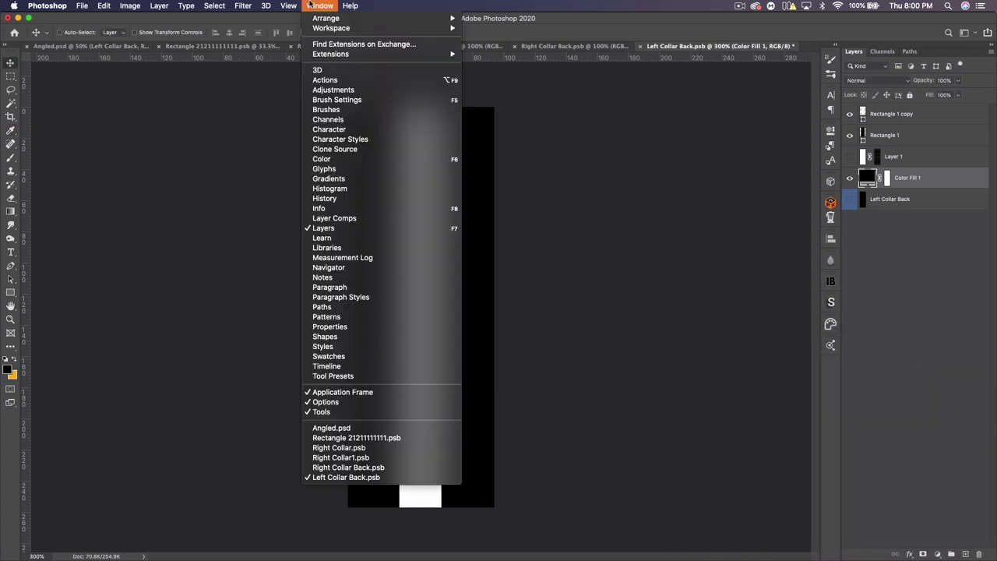
left_click(348, 247)
left_click(891, 128)
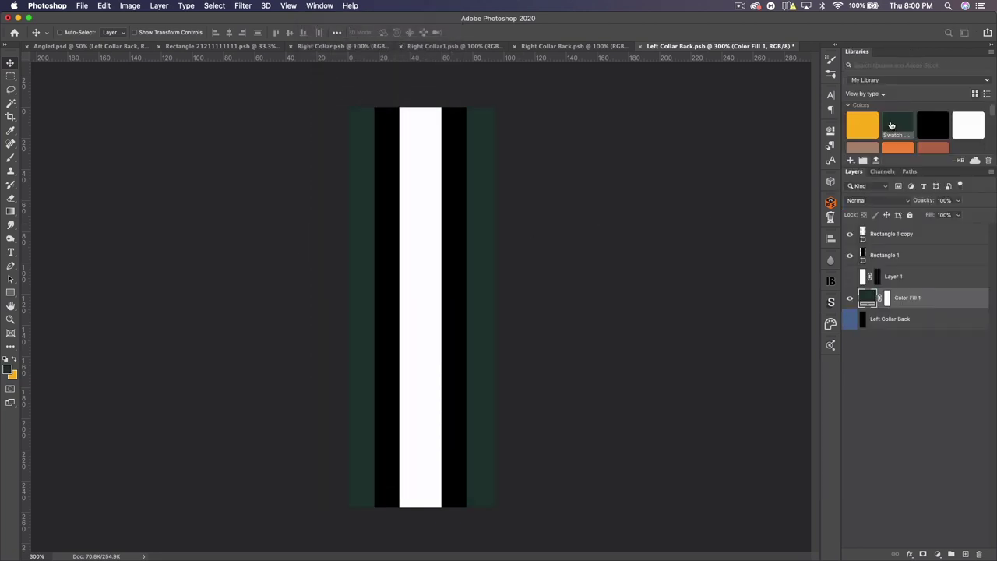
left_click(988, 55)
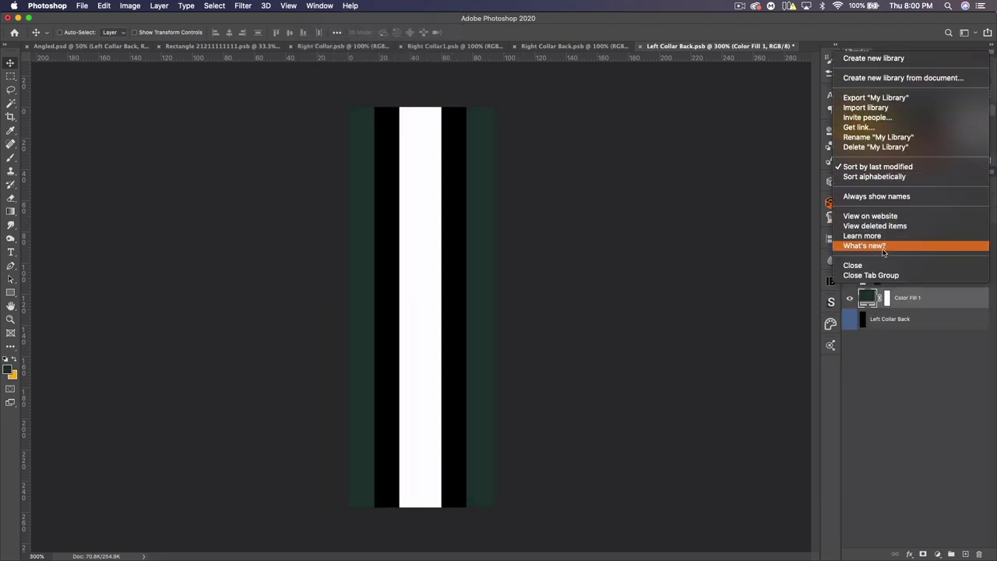
left_click(852, 265)
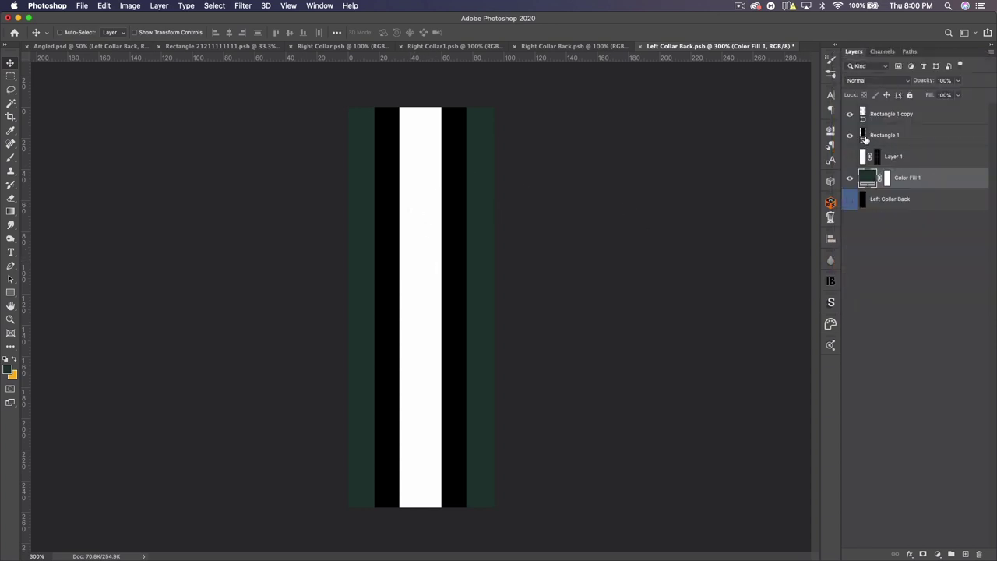
- Recolor the Rectangle 1 stripe white (ffffff) and the central Rectangle 1 copy stripe gold (ffb612)
left_click(865, 139)
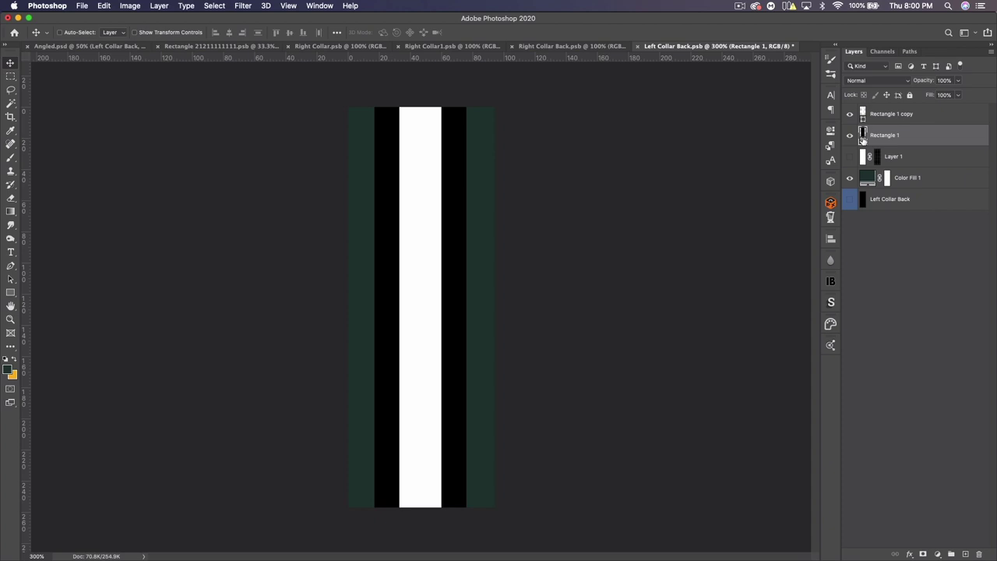
double_click(863, 139)
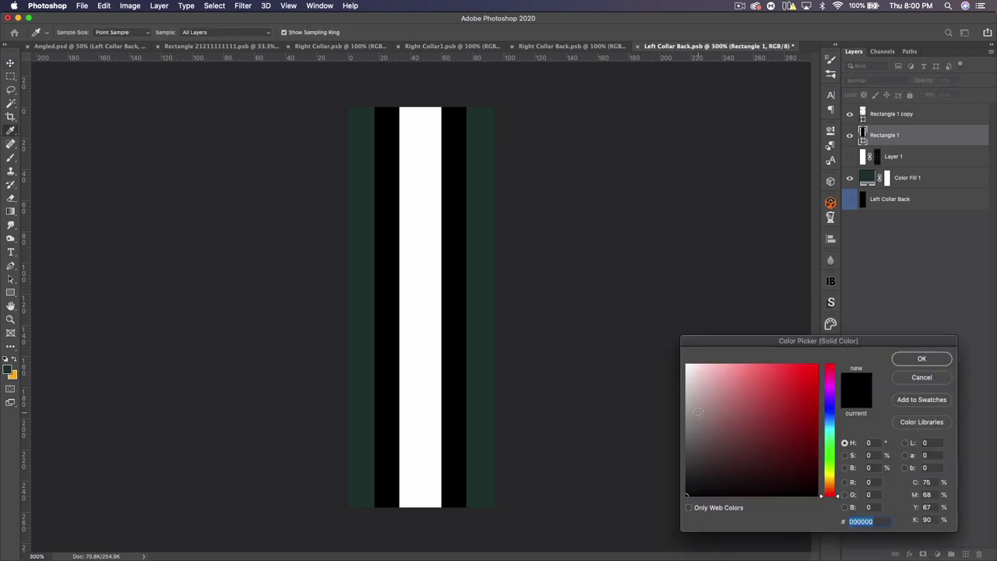
left_click_drag(738, 418, 687, 287)
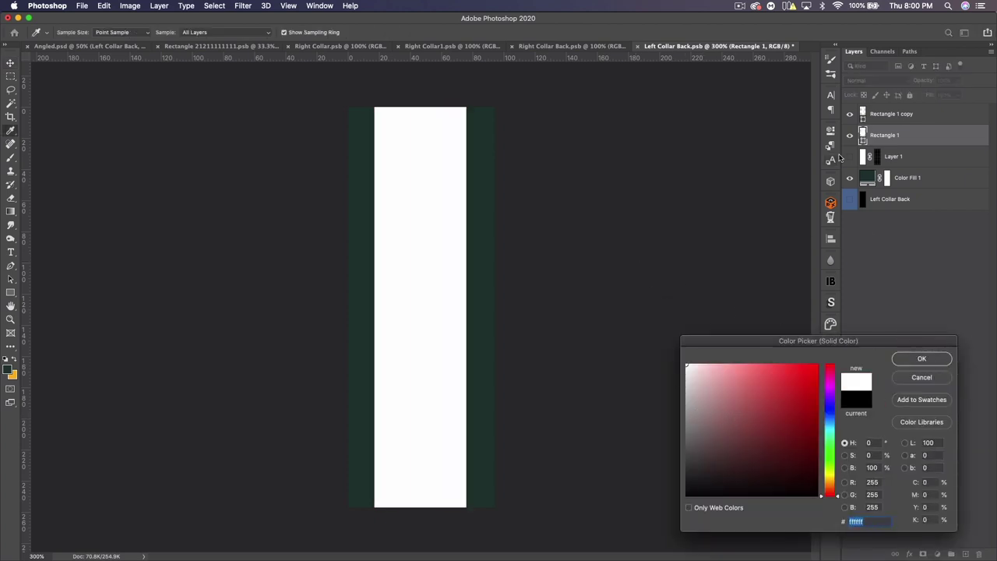
left_click(921, 358)
double_click(862, 117)
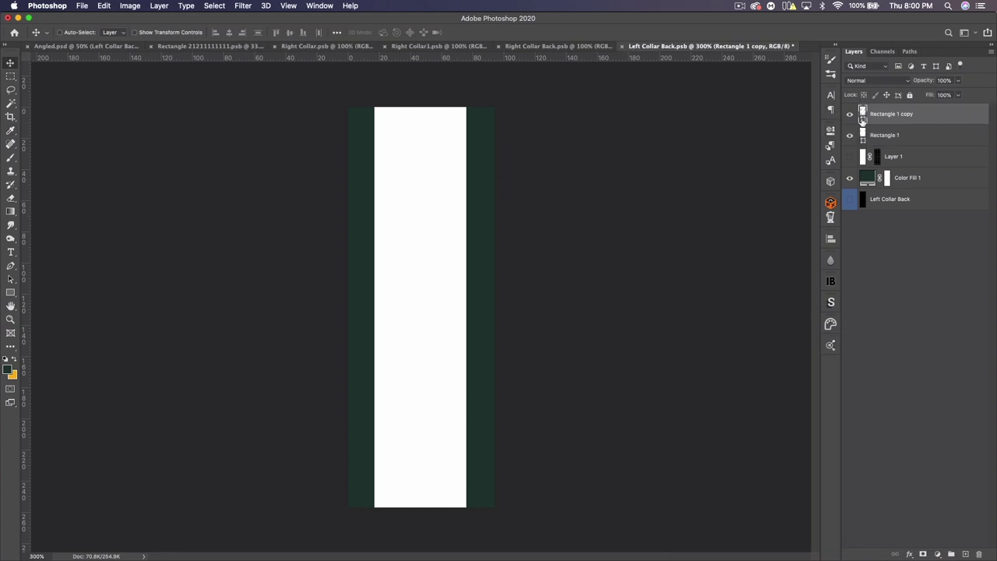
type("ffb612")
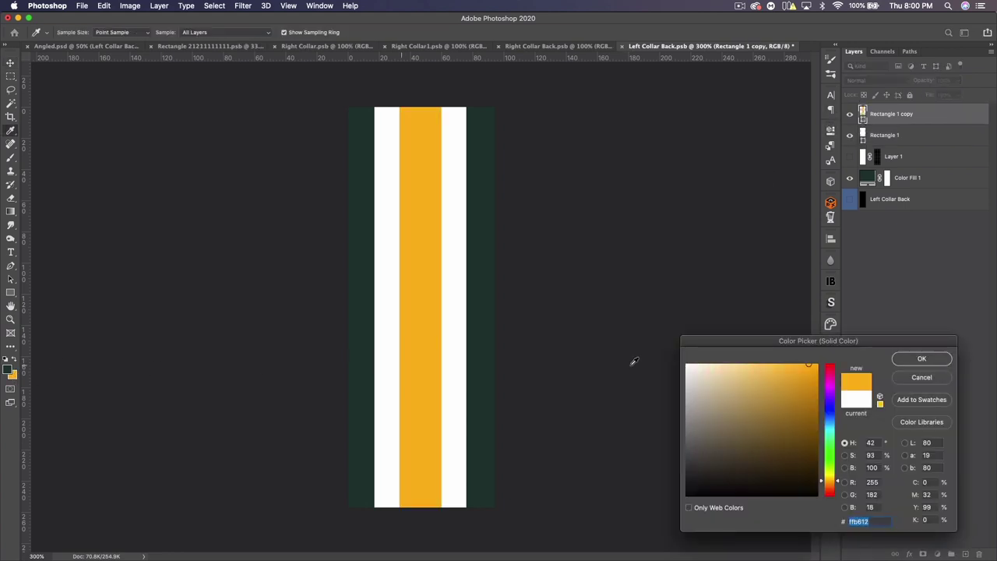
left_click(913, 360)
- Narrow the white Rectangle 1 stripe symmetrically to about 69% so thin white borders flank the gold stripe
left_click(898, 138)
key("super+t")
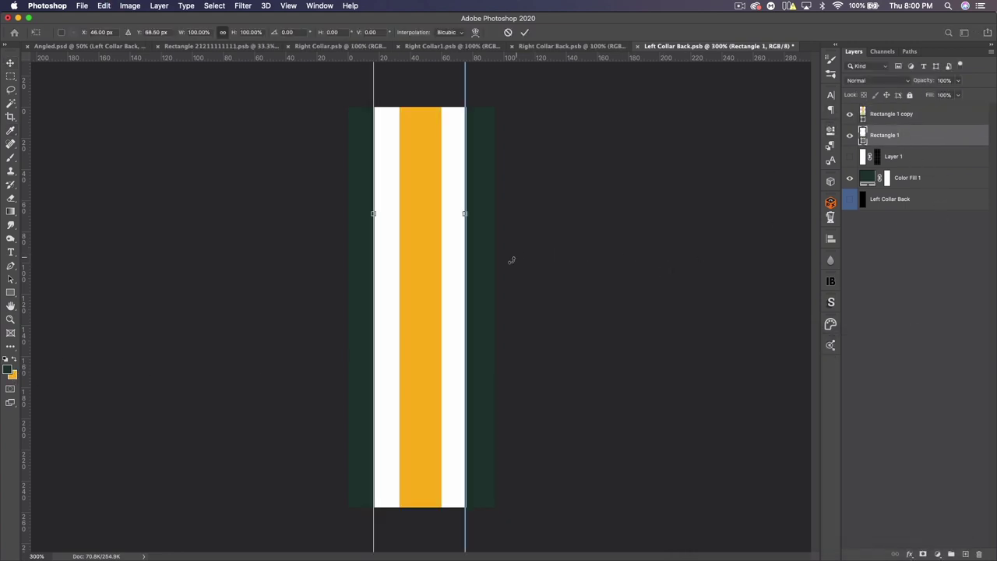
left_click_drag(464, 213, 449, 216)
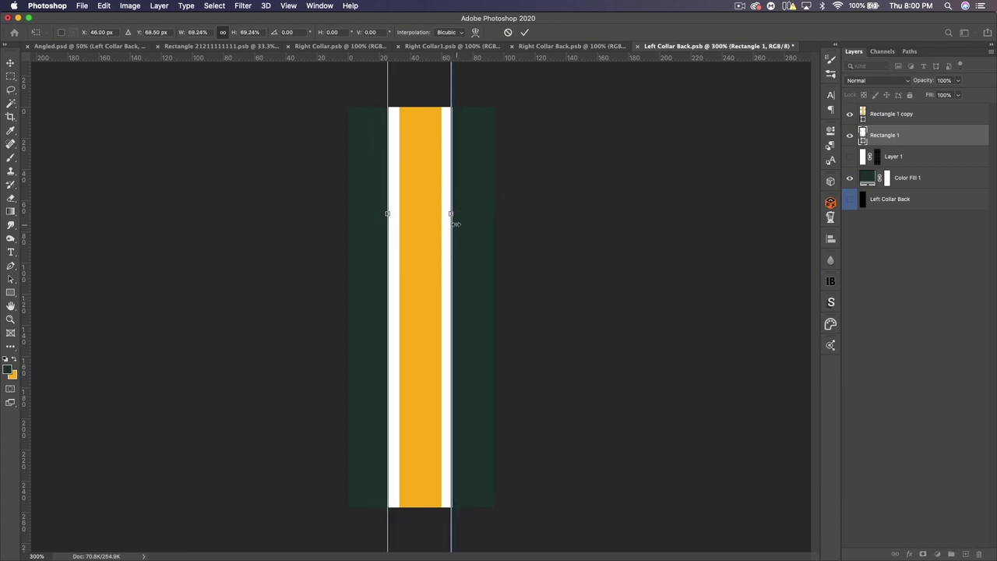
key("Return")
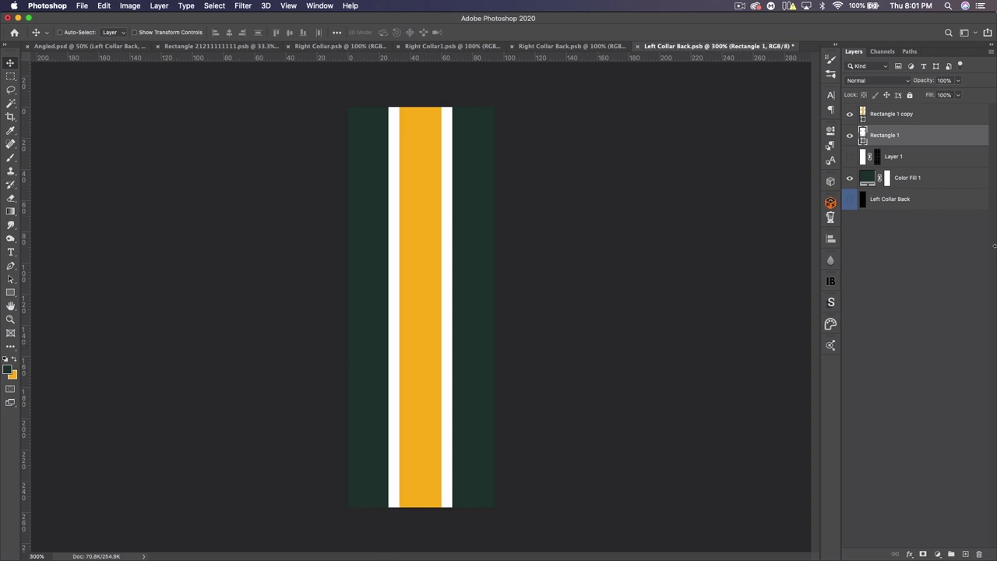
- Move Color Fill 1 above Layer 1, select it with both rectangle layers, and save Left Collar Back.psb
mouse_move(906, 178)
left_mouse_down()
mouse_move(910, 156)
mouse_move(915, 170)
left_mouse_up()
left_click(905, 116, "shift")
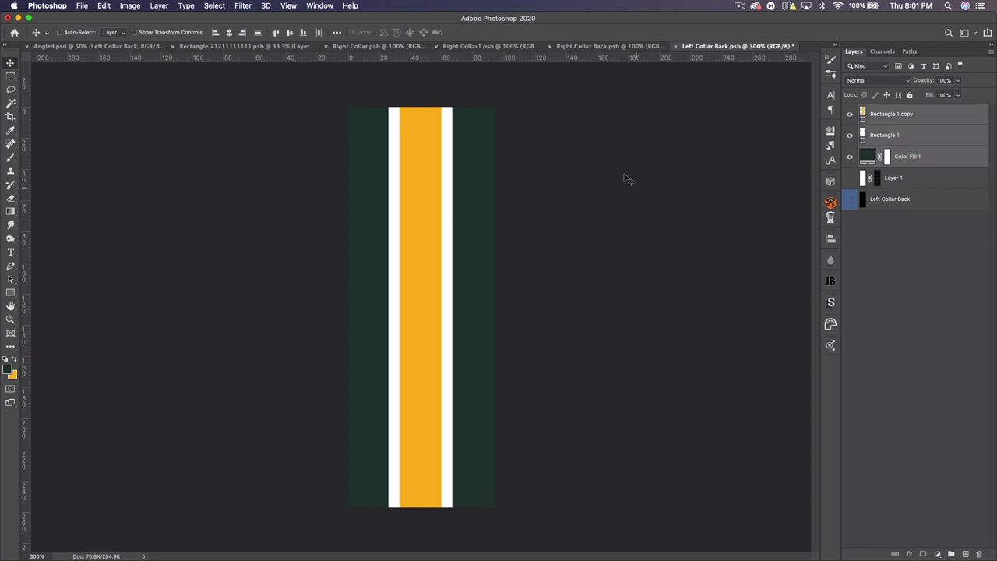
key("super+s")
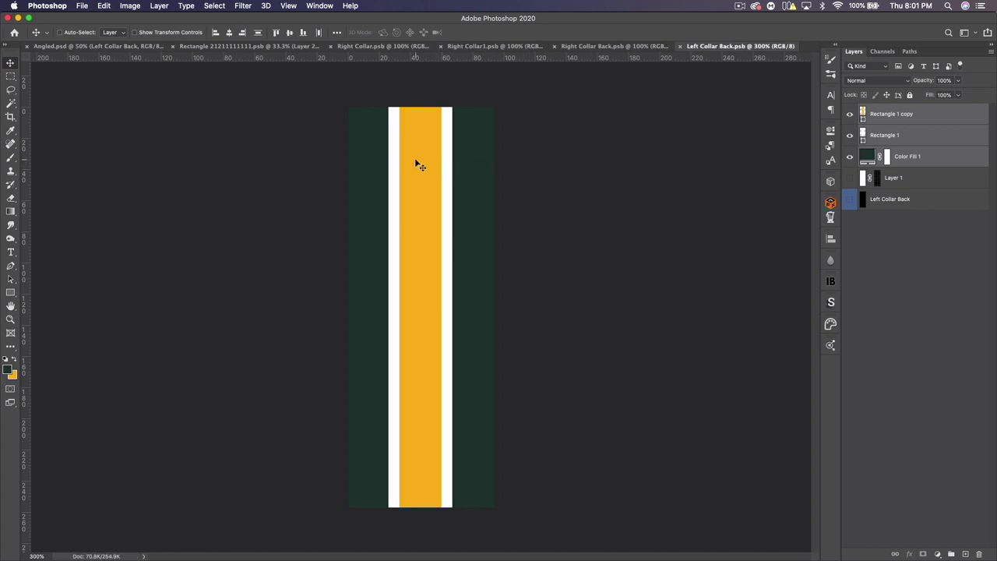
- Copy the three selected stripe layers into Right Collar Back.psb and save that document
left_click(587, 47)
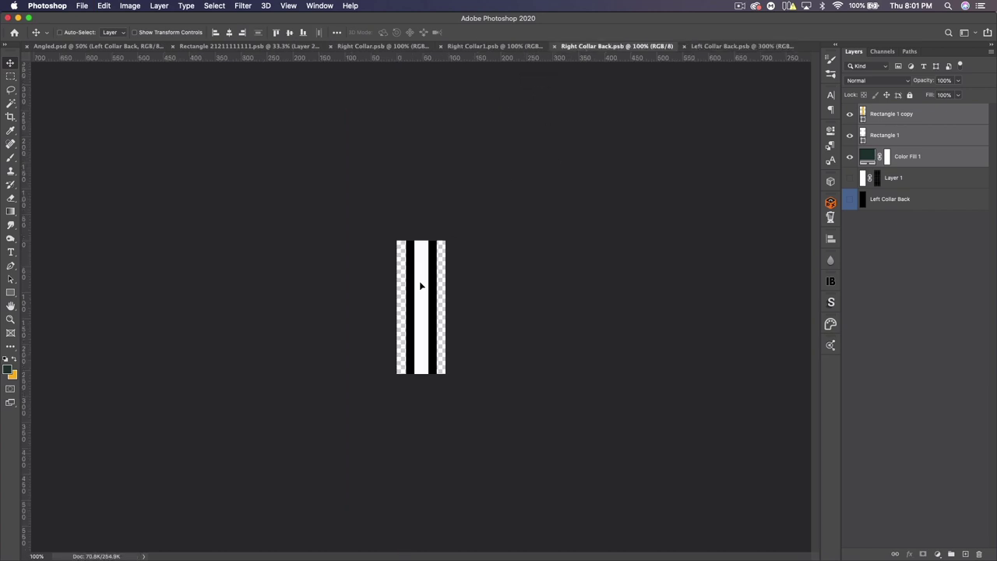
left_click_drag(420, 285, 423, 285)
key("super+s")
- Copy the stripe layers into Right Collar1.psb, reorder the original black and white rectangles above them, and hide those originals
left_click_drag(423, 281, 421, 303)
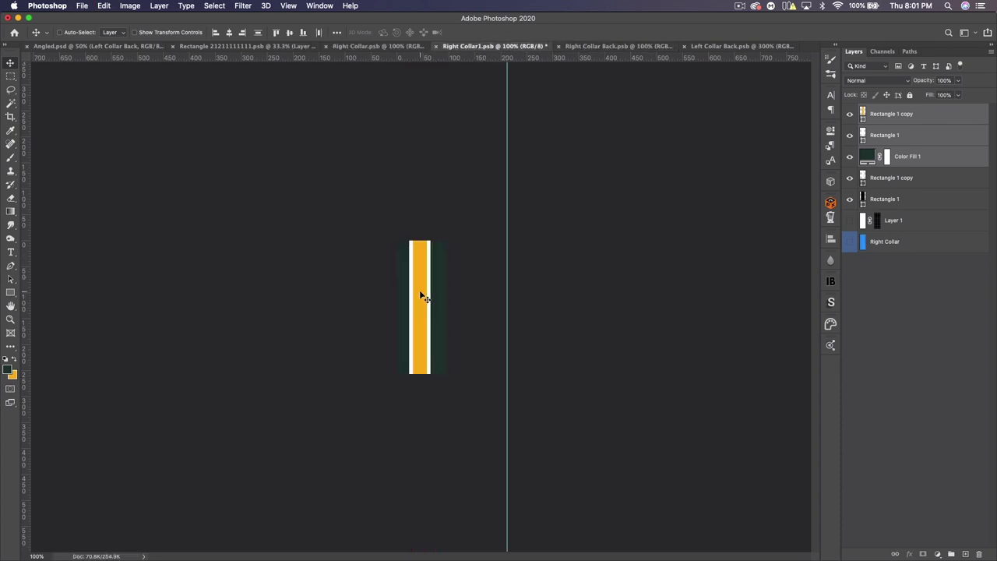
left_click_drag(876, 199, 876, 206)
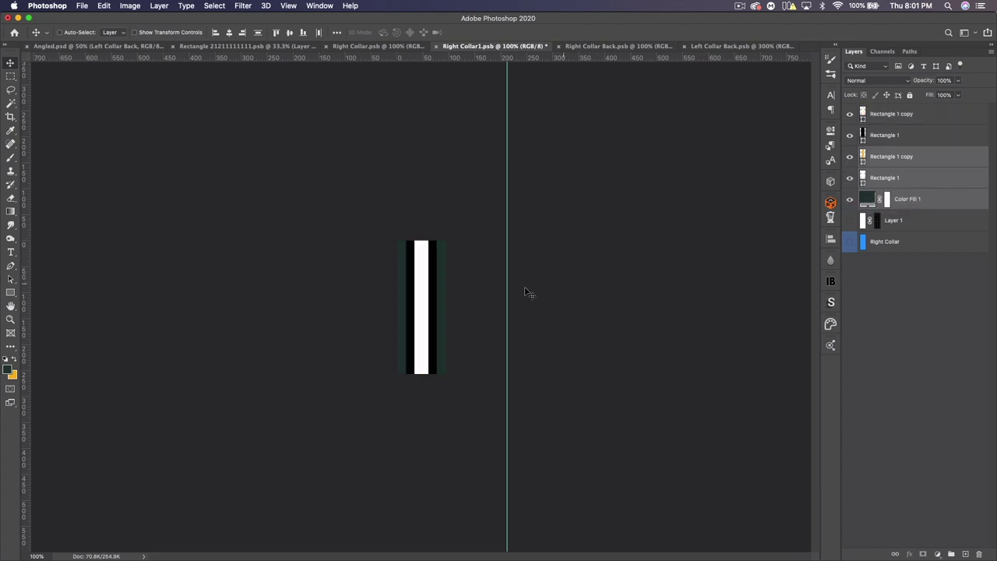
left_click_drag(850, 136, 850, 122)
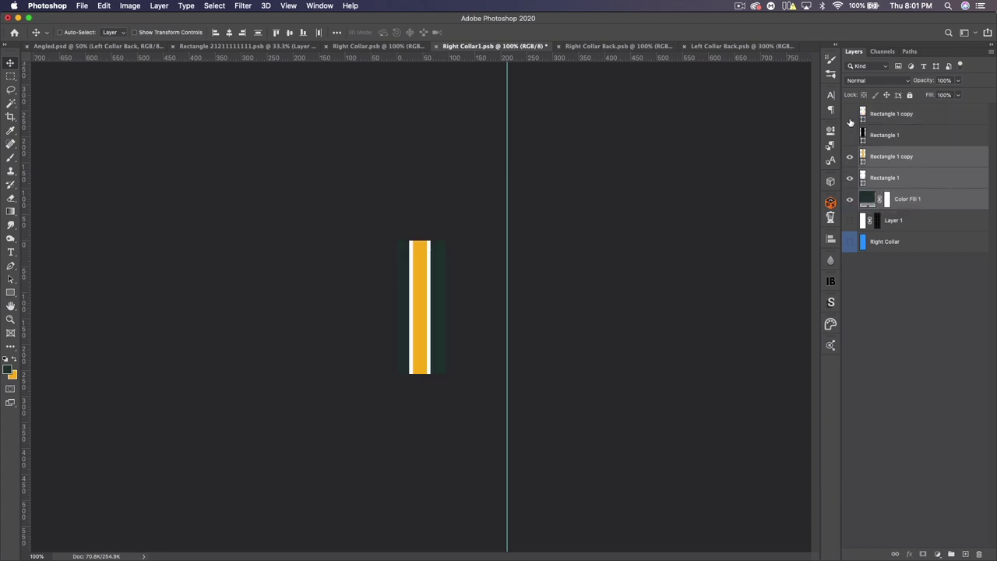
- Shift the copied stripe design 3 px to the right to center it on the Right Collar1.psb canvas
key("super+equal")
key("super+equal")
key("super+equal")
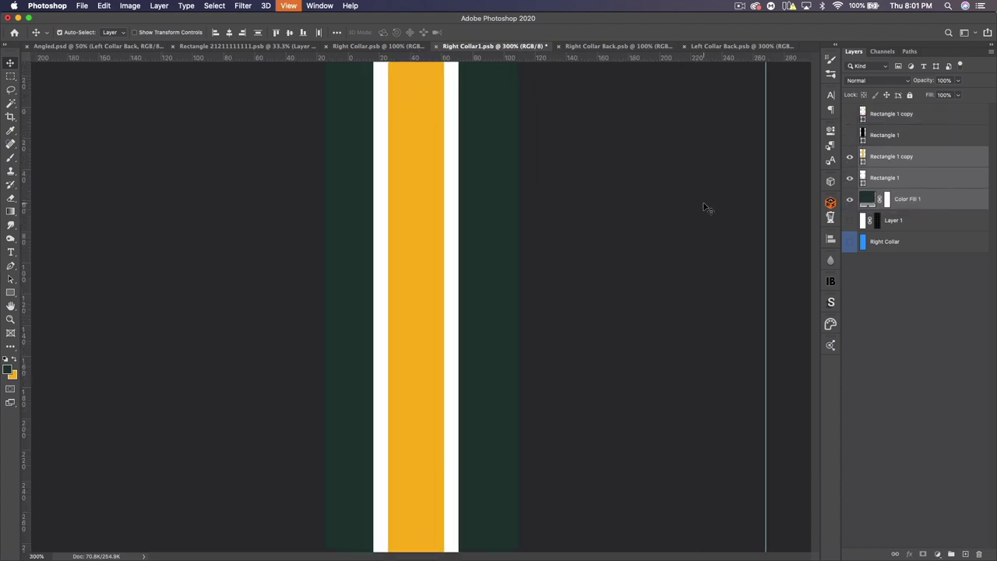
left_click_drag(450, 309, 456, 309)
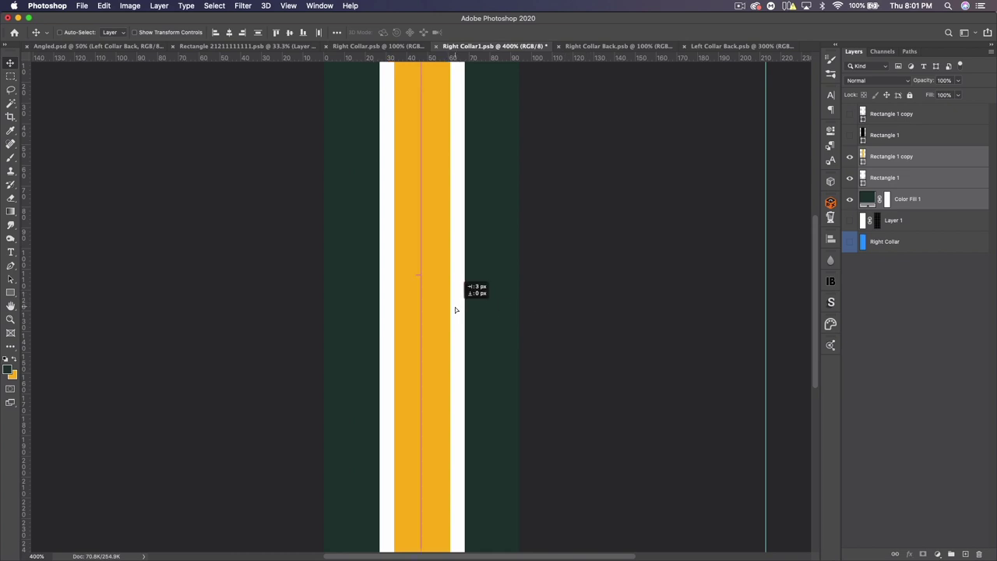
- Adjust the position of the stripe design in Right Collar Back.psb and return to Right Collar1.psb
left_click(615, 47)
left_click_drag(406, 324, 411, 317)
left_click(469, 46)
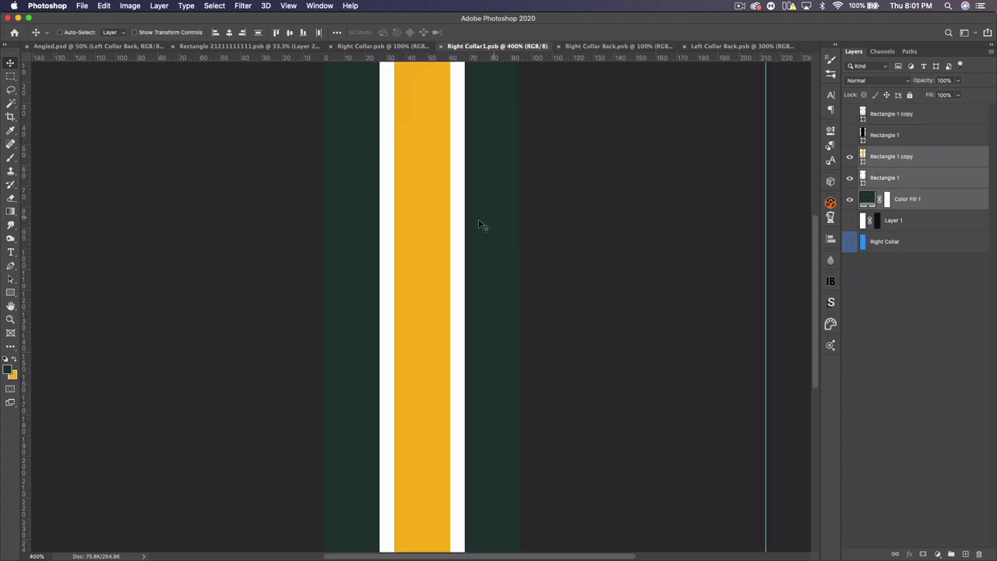
- Place the stripe design in Right Collar.psb and return to the Angled.psb mockup
left_click(366, 46)
left_click_drag(426, 291, 428, 246)
left_click(109, 46)
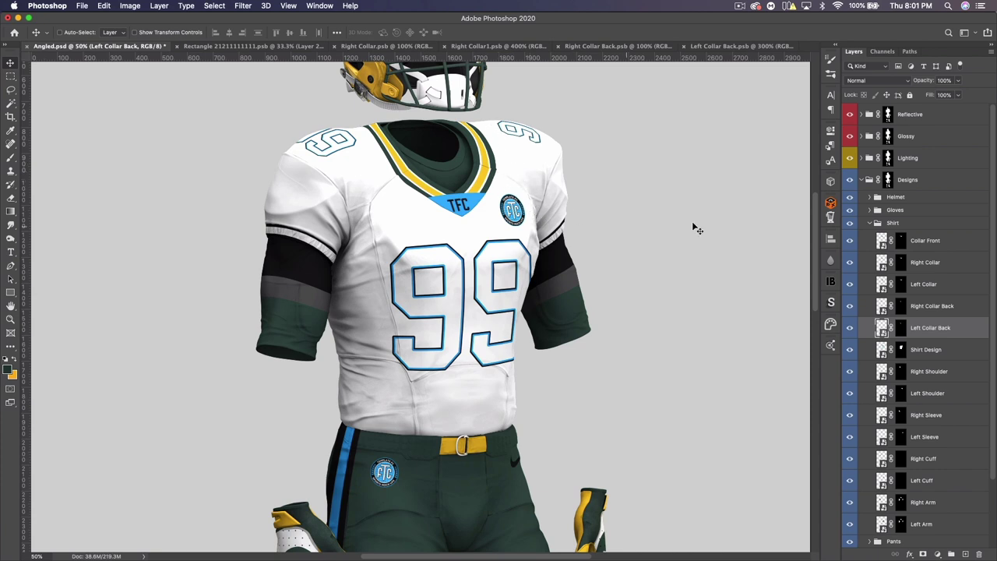
- Close the four finished collar documents, keeping the mockup open
left_click(336, 46)
left_click(360, 47)
left_click(359, 47)
left_click(359, 47)
- Open the Collar Front smart object and set its blue color fill layer to ffffff
double_click(883, 243)
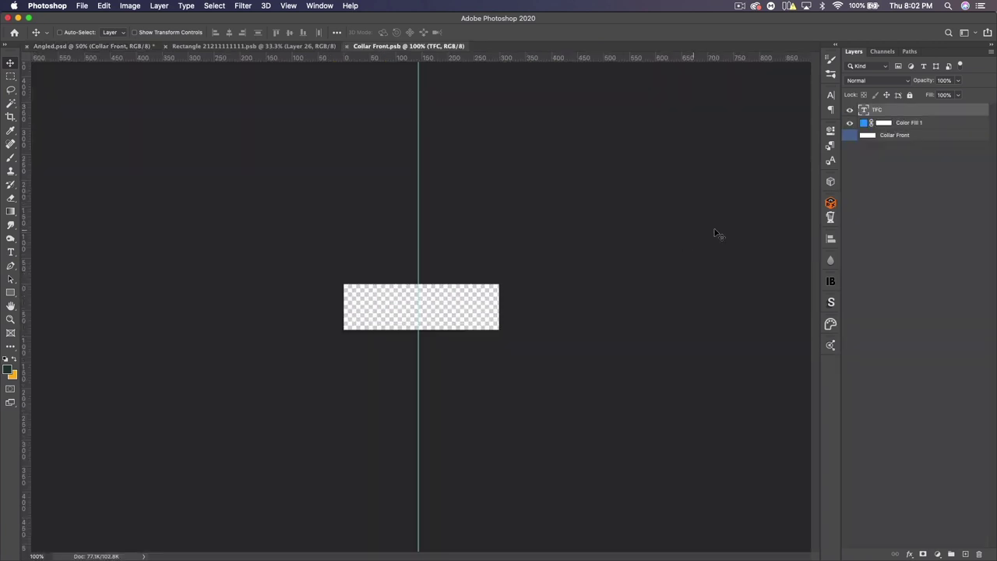
double_click(864, 123)
type("ffffff")
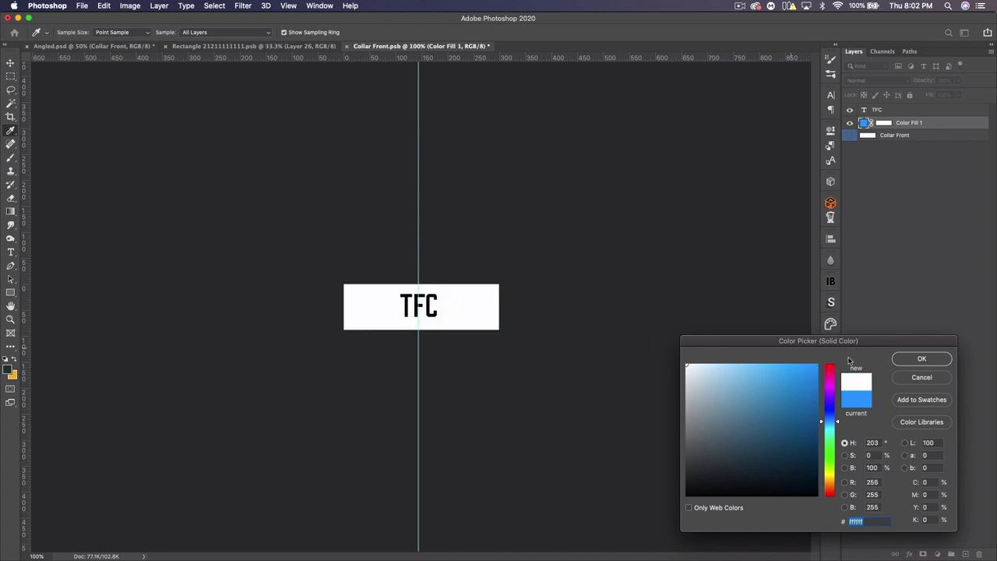
left_click(921, 358)
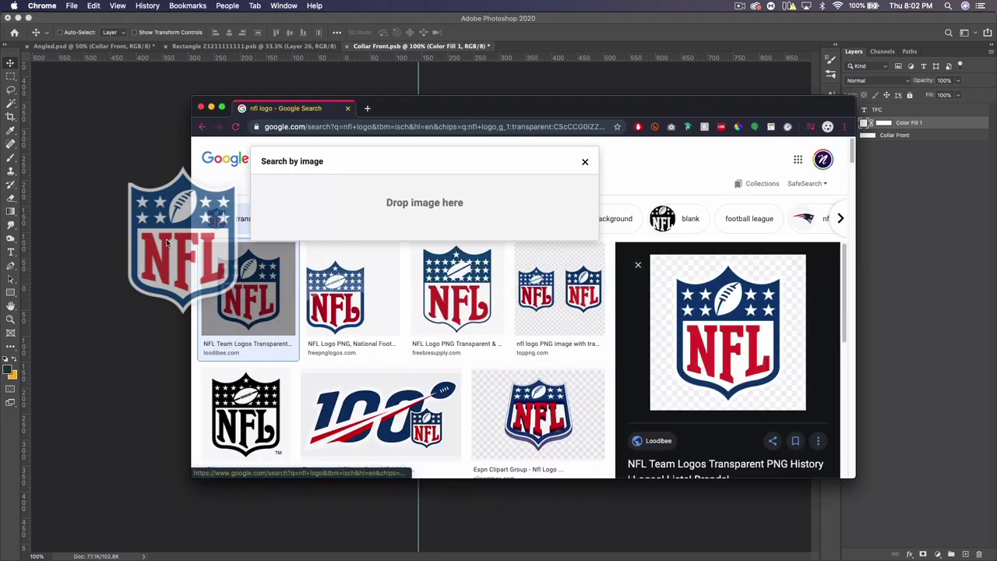
- Bring the transparent NFL logo from Chrome into Collar Front.psb, scale it to 21.50%, center it on the guide, and hide the TFC text
left_click_drag(156, 223, 288, 273)
key("ctrl+t")
left_click_drag(455, 307, 432, 307)
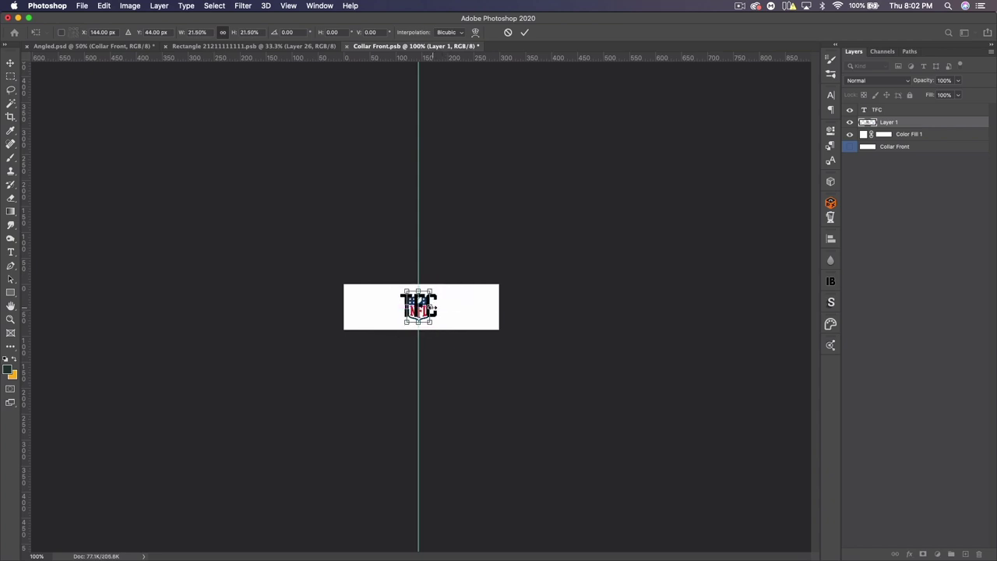
key("Return")
left_click(851, 110)
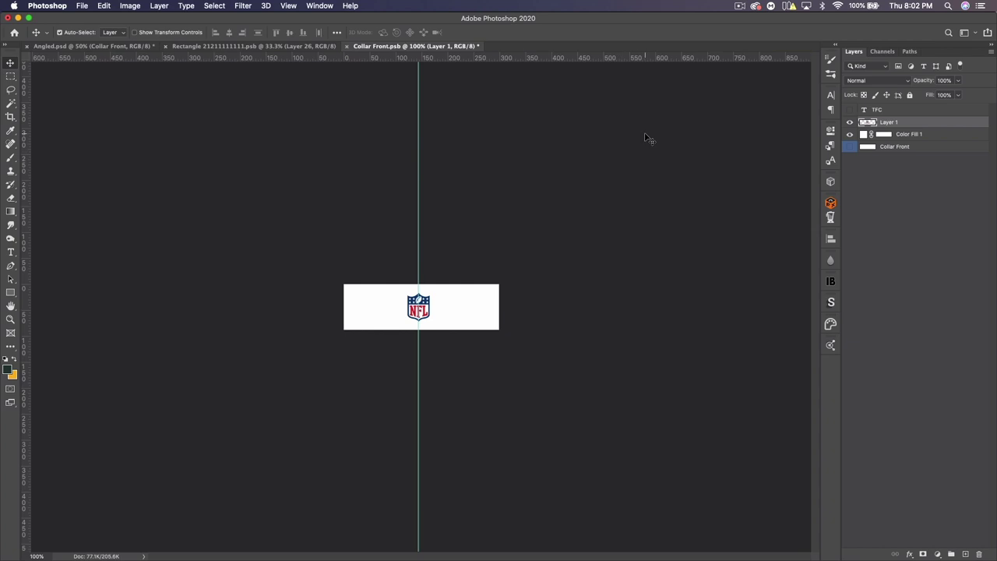
- Check the collar front in Angled.psb, hide the white color fill in Collar Front.psb, and return to the mockup
left_click(226, 46)
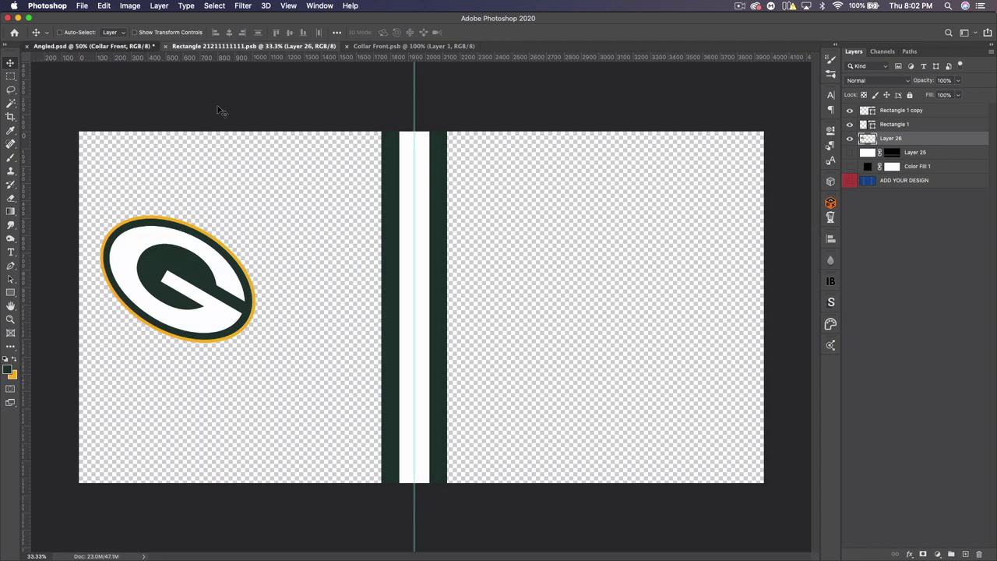
key("ctrl+shift+Tab")
key("super+equal")
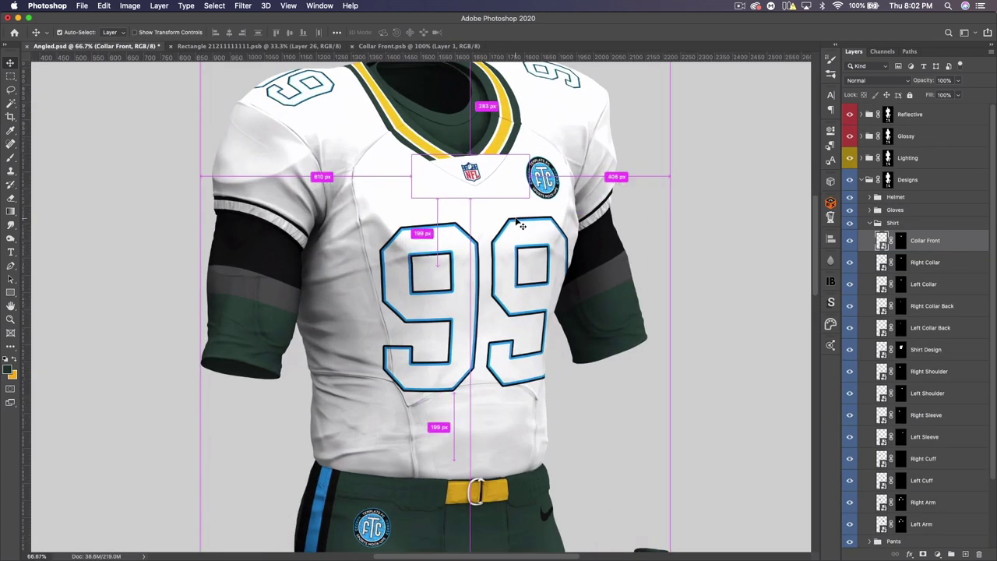
scroll(512, 209, "up", 1)
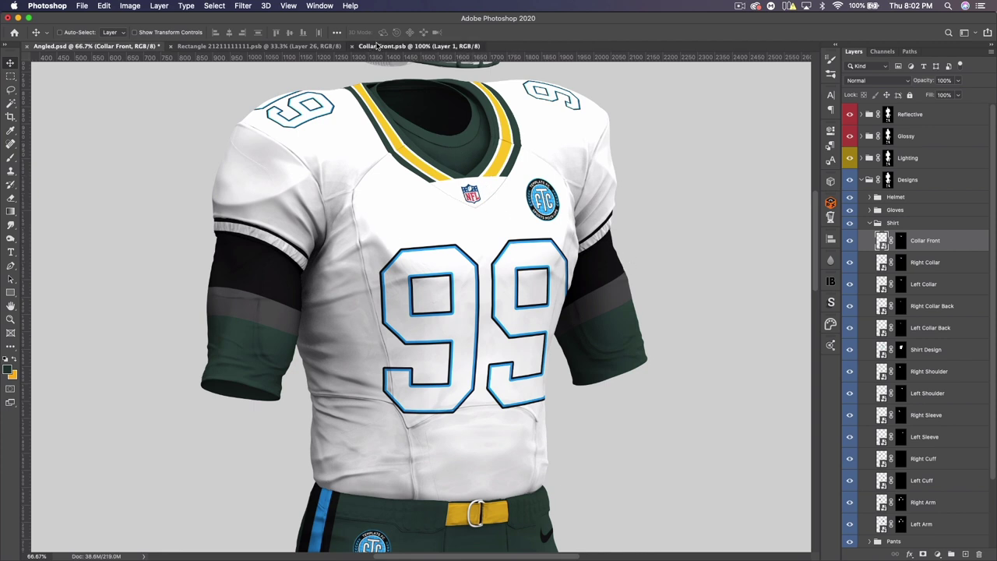
left_click(420, 46)
left_click(850, 134)
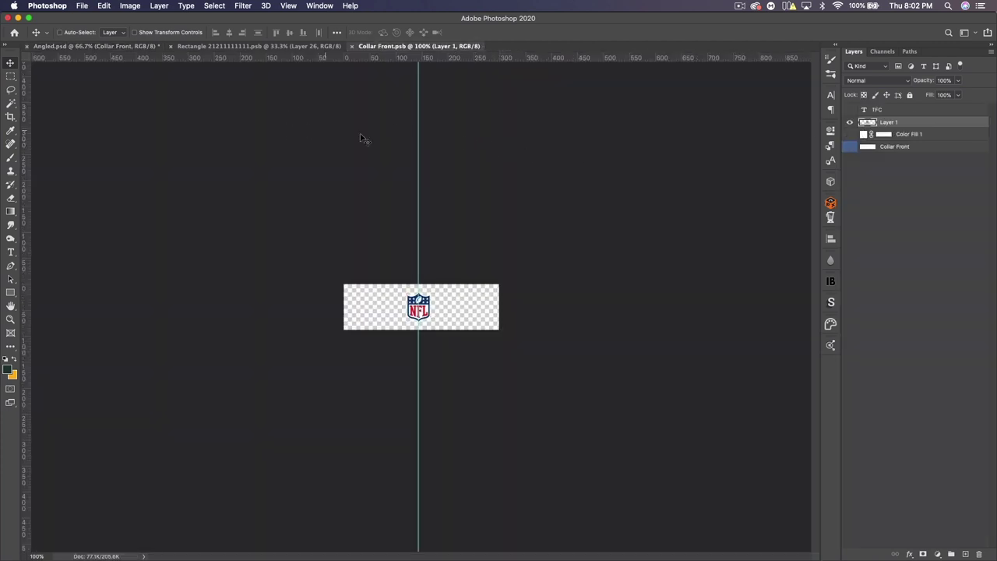
left_click(44, 49)
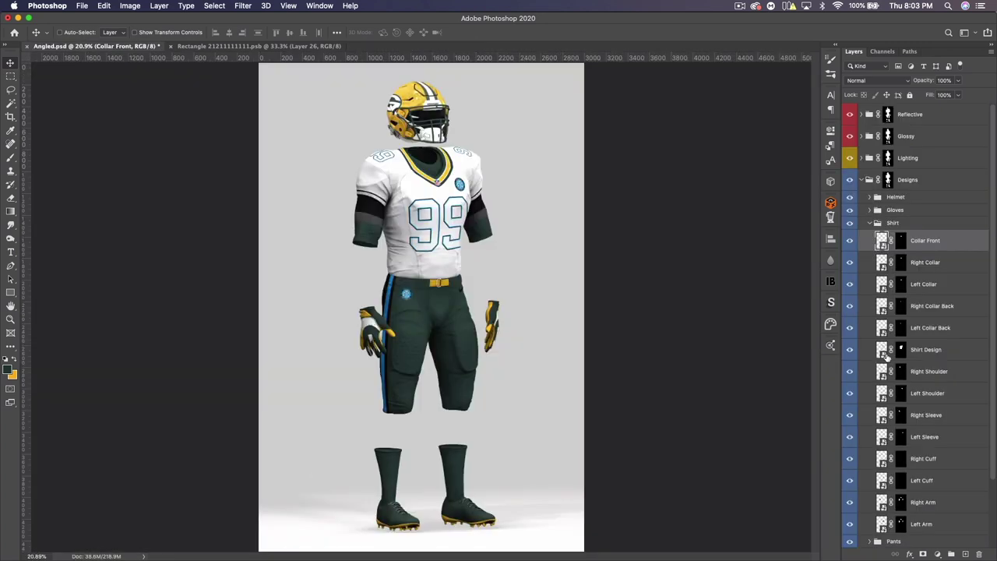
- Open the Shirt Design smart object and hide the Nike and TemplateFC logo layers
double_click(883, 350)
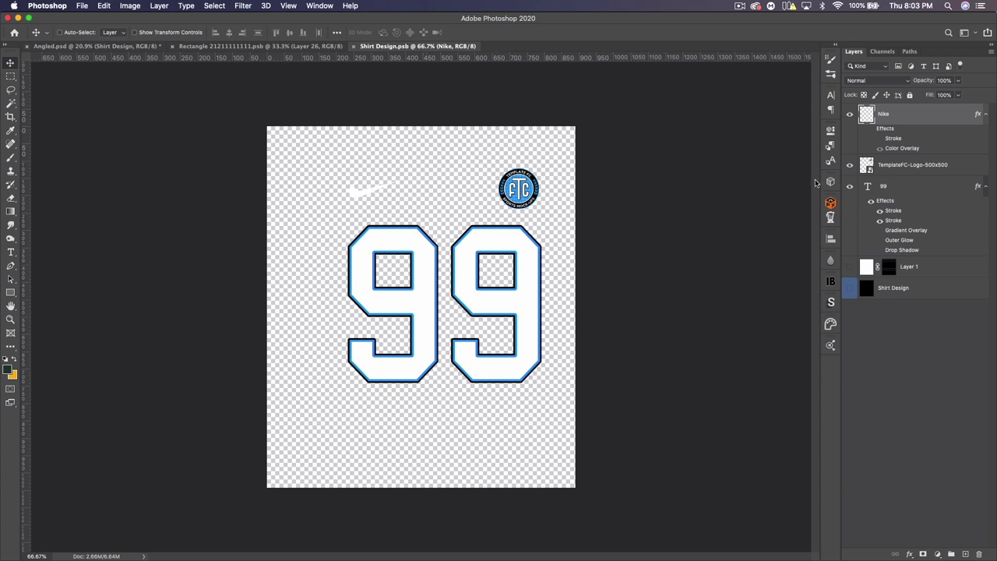
left_click(850, 115)
left_click(850, 165)
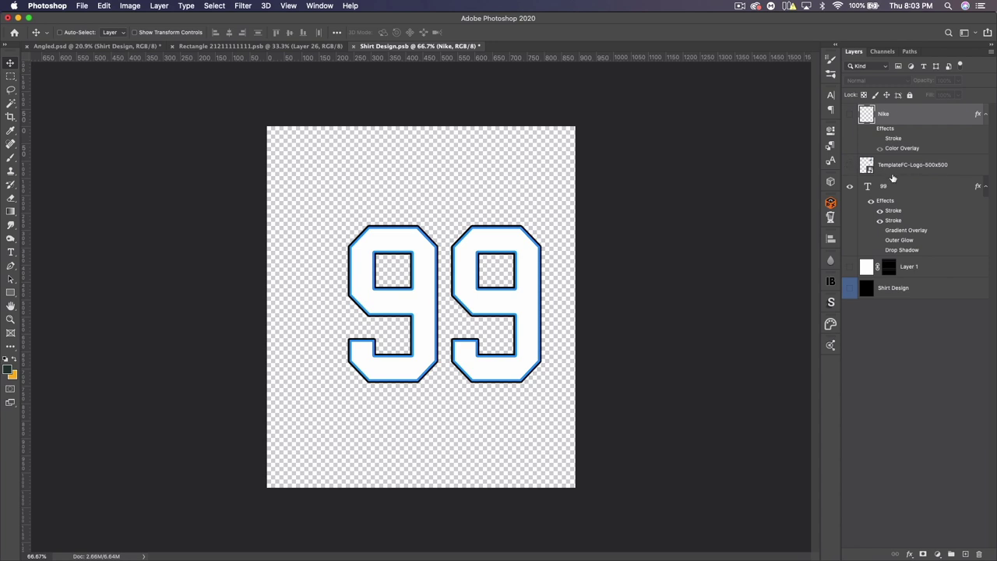
- Move the 99 text slightly upward on the shirt canvas and hide all its layer effects
left_click(900, 187)
left_click_drag(441, 285, 440, 275)
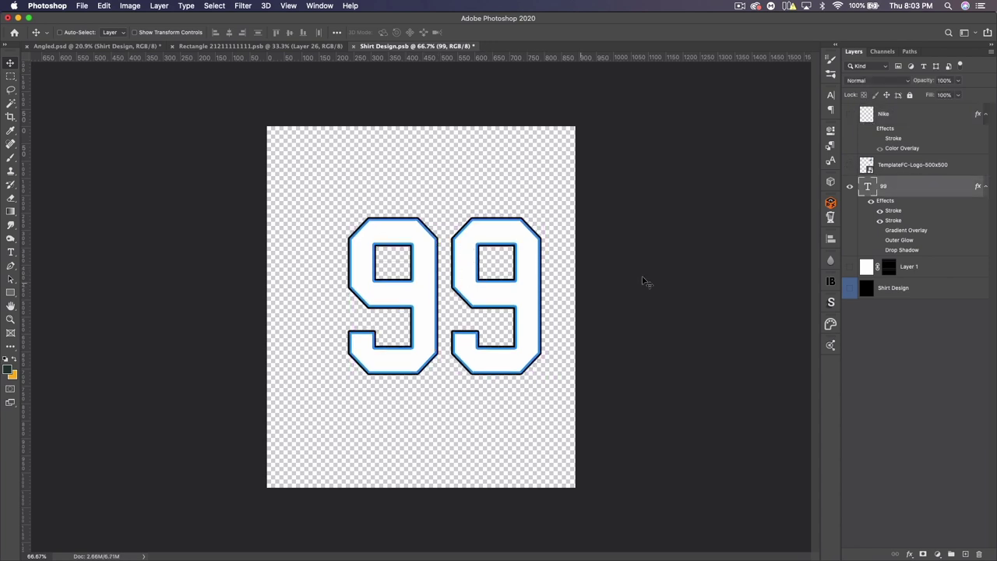
left_click(872, 202)
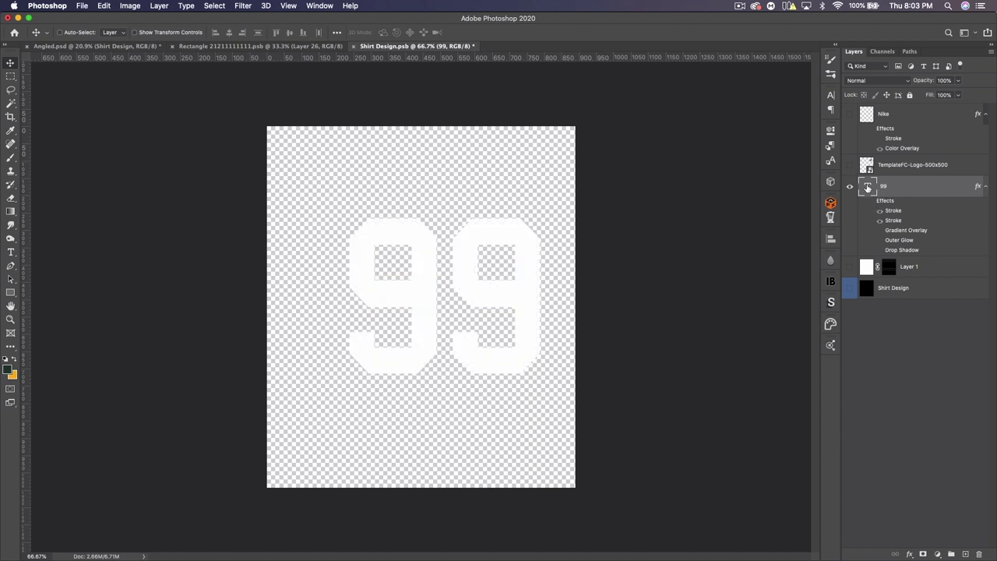
- Change the 99 text color to dark green 203731
double_click(870, 189)
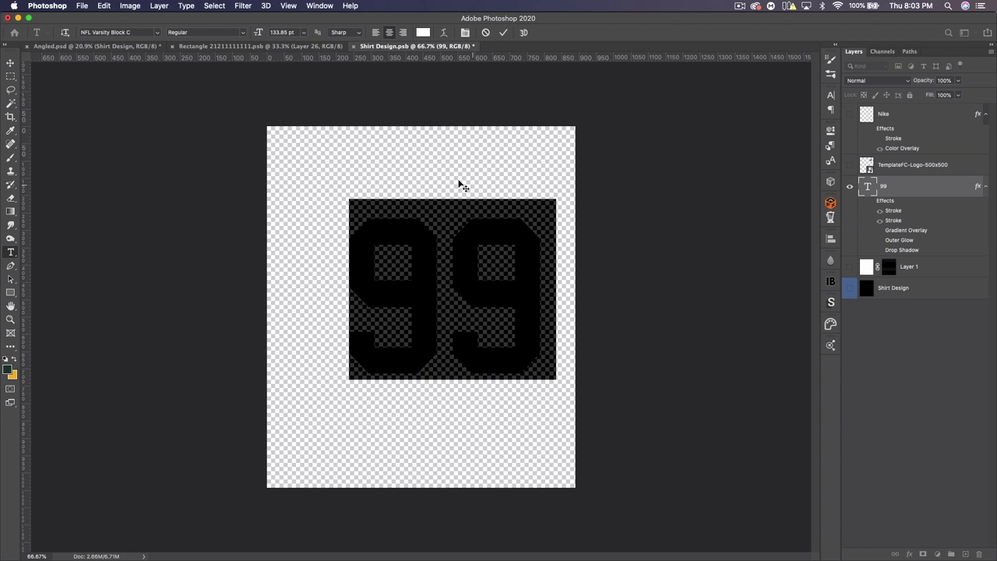
left_click(423, 32)
type("203731")
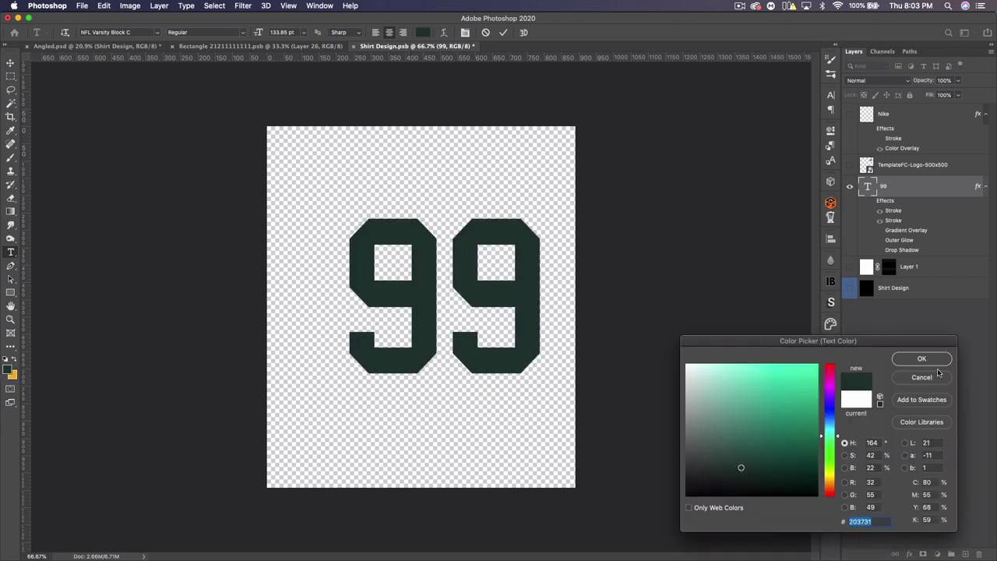
key("Return")
left_click(11, 63)
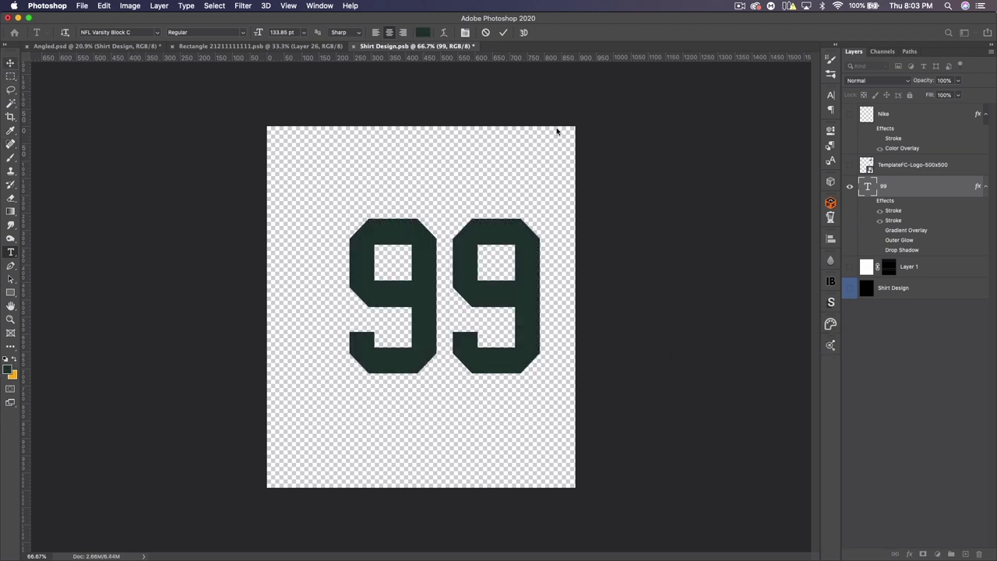
double_click(870, 189)
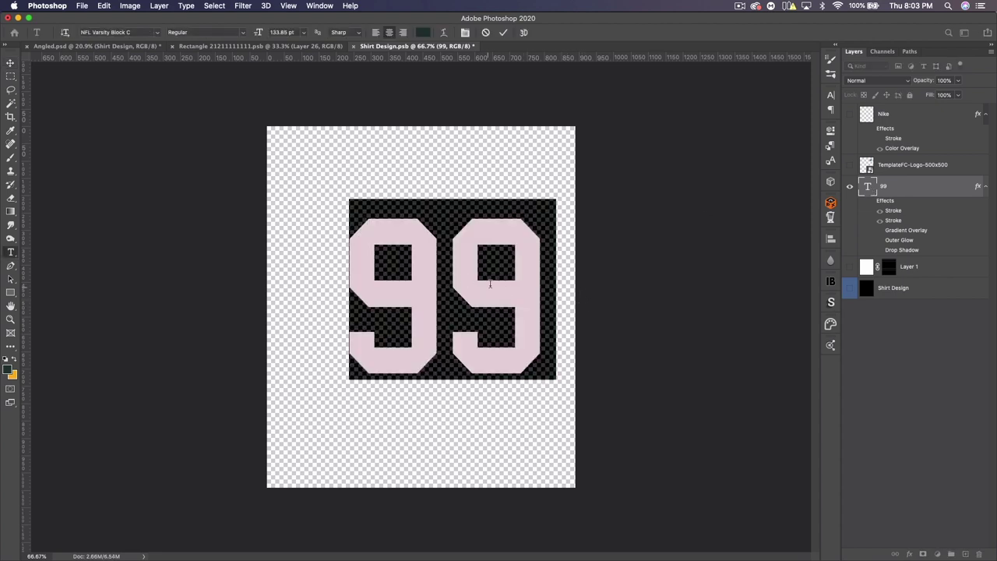
left_click(122, 31)
type("nfl")
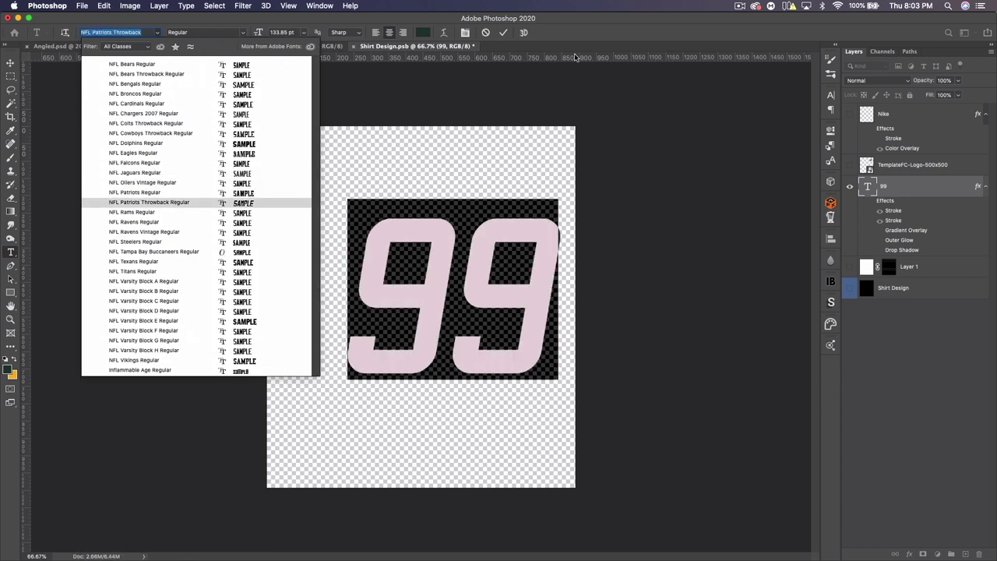
left_click(627, 30)
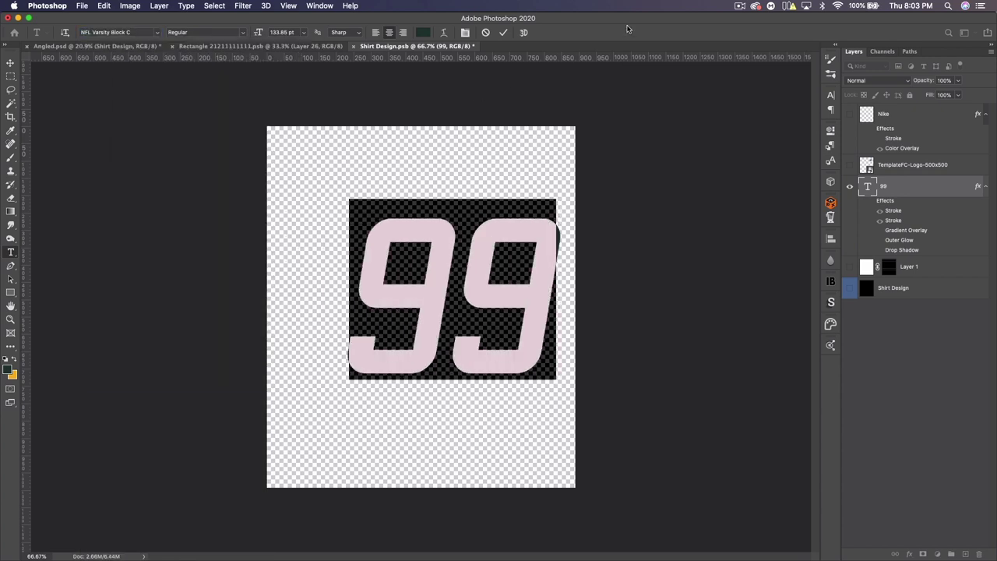
left_click(10, 75)
left_click(10, 63)
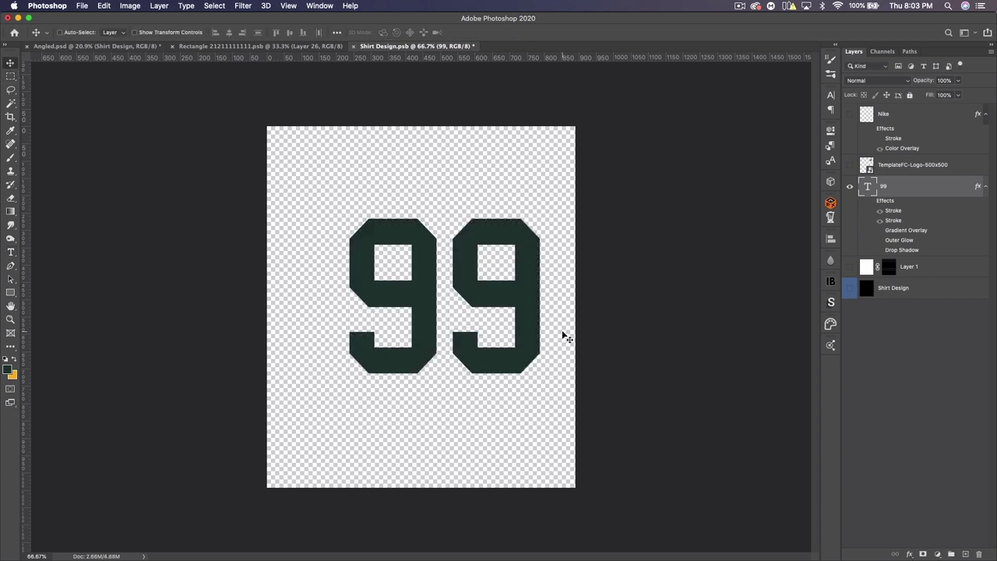
- Check the number on the mockup, enlarge the 99 slightly upward in Shirt Design.psb, save it, and return to Angled.psb
left_click(59, 32)
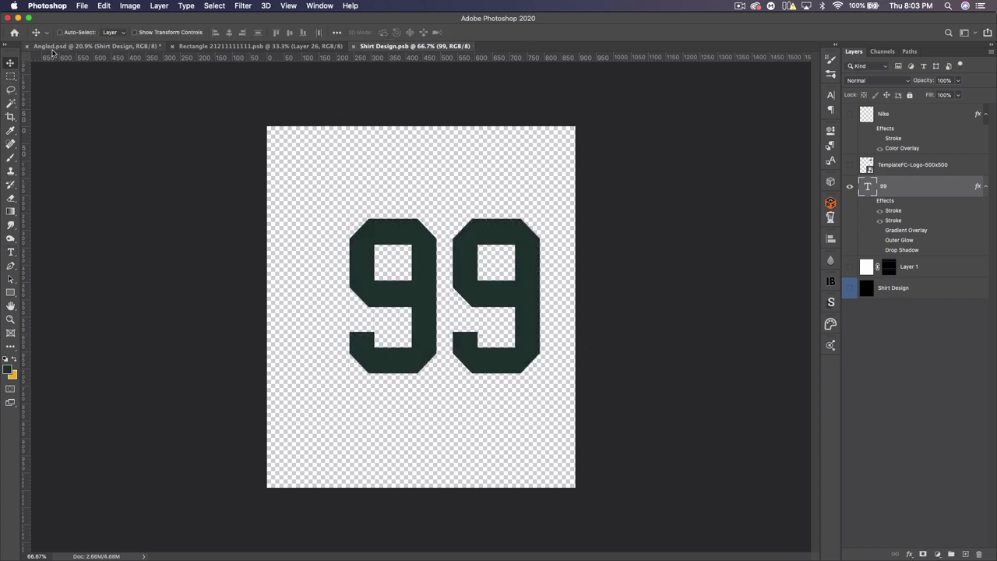
left_click(53, 45)
left_click(405, 46)
key("super+t")
left_click_drag(451, 199, 455, 182)
key("Return")
key("super+s")
left_click(87, 46)
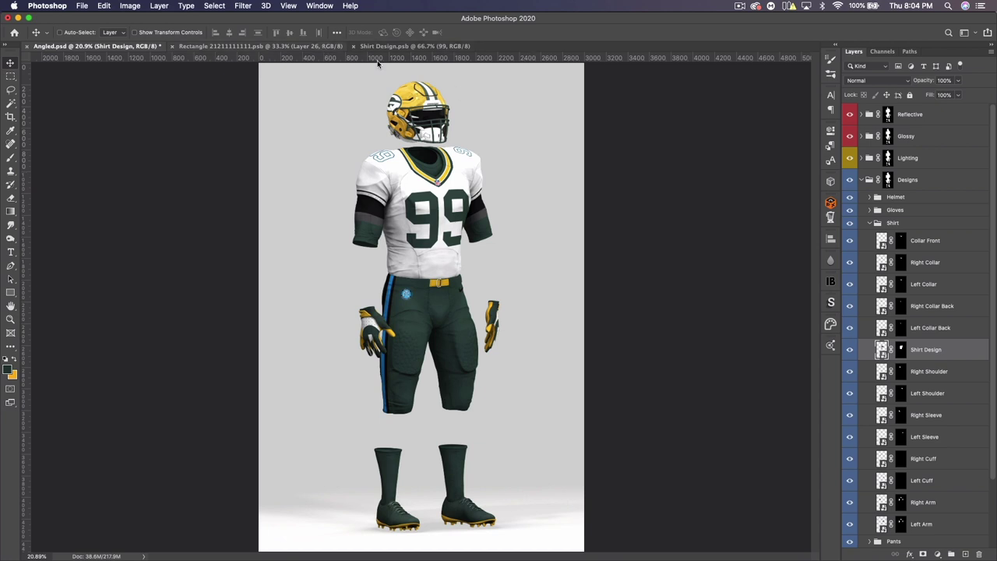
- Open the Right Shoulder and Left Shoulder smart objects and bring Right Shoulder.psb to the front
double_click(880, 372)
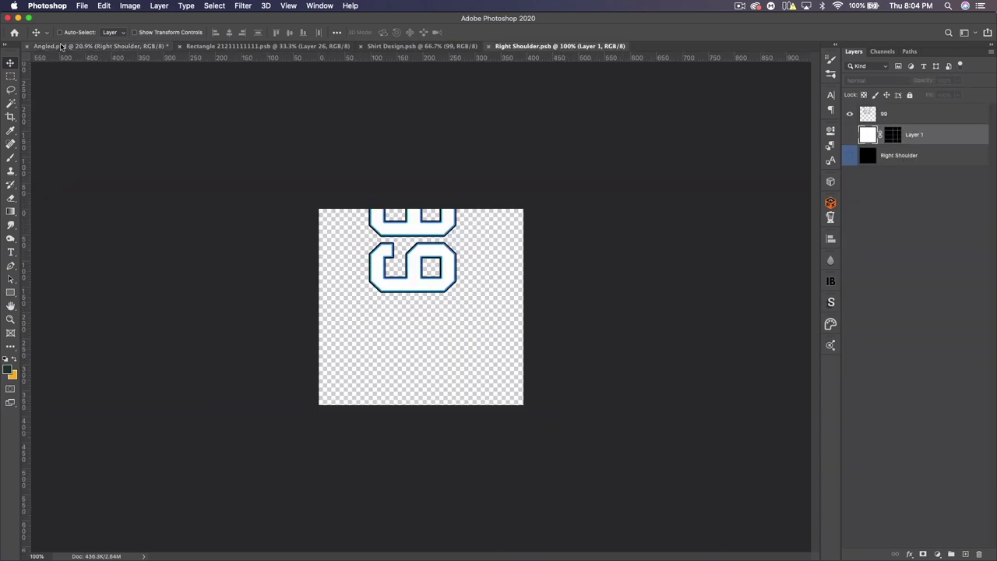
key("ctrl+Tab")
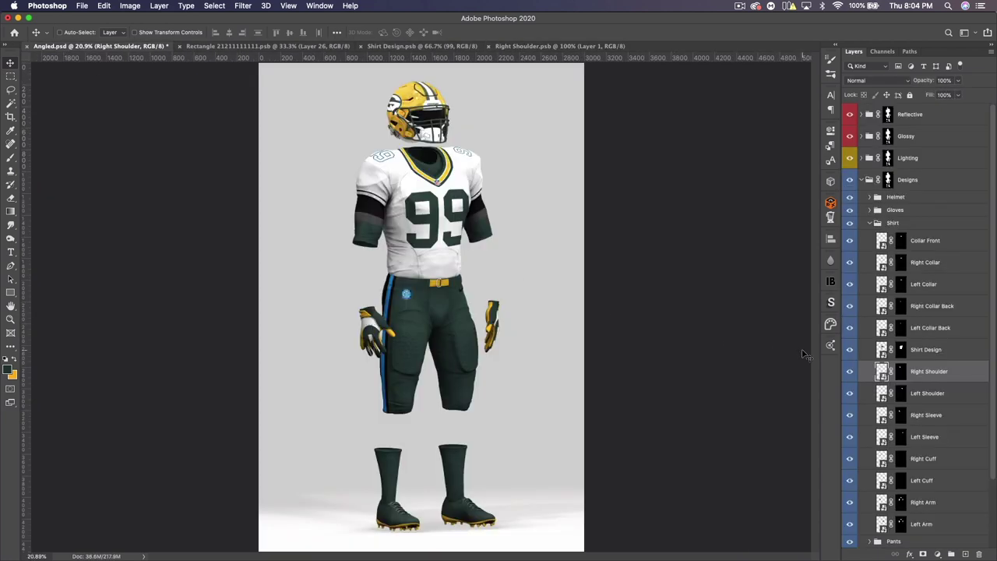
double_click(883, 396)
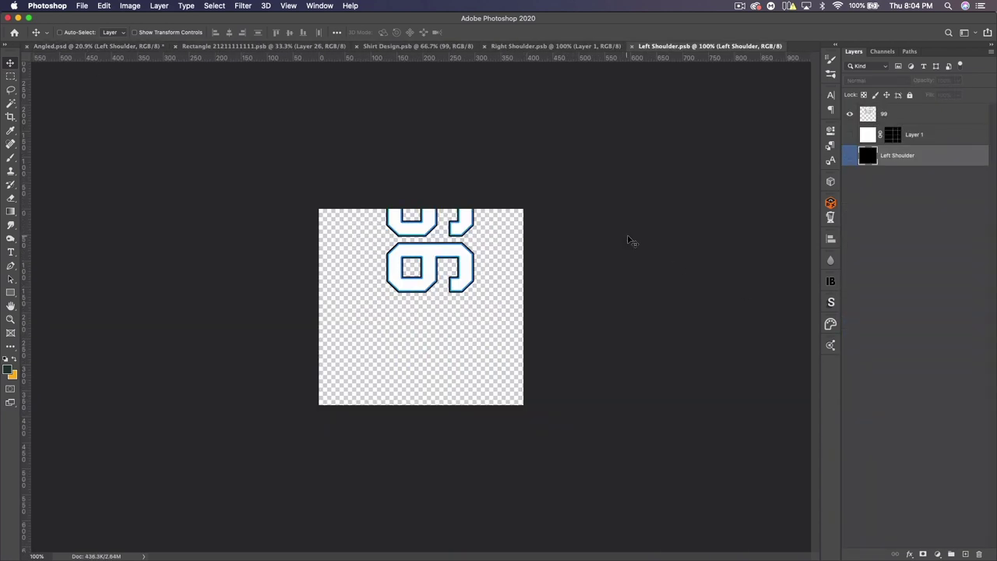
left_click(557, 46)
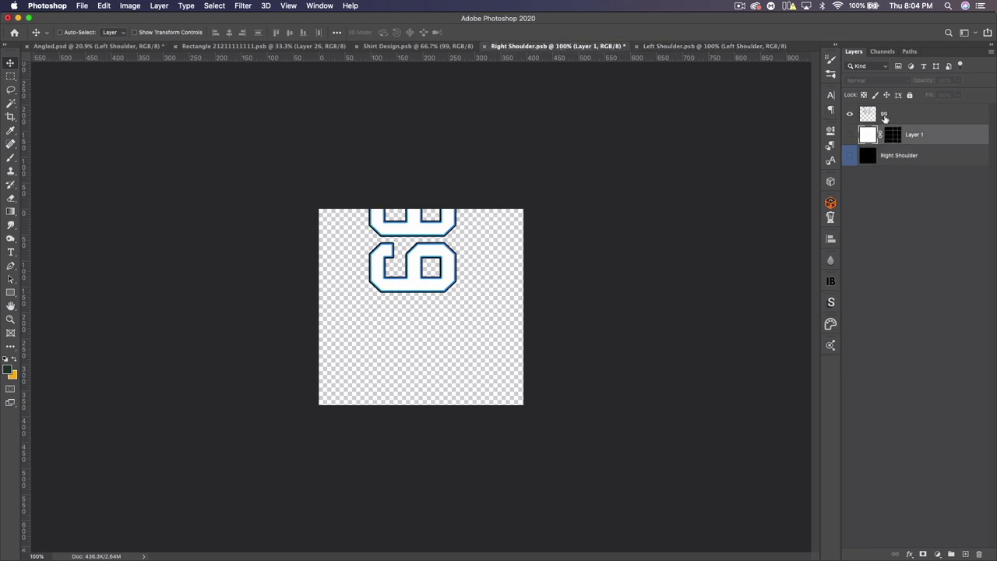
- Copy the green 99 text layer from Shirt Design.psb into Right Shoulder.psb
left_click(385, 46)
left_click_drag(381, 225, 526, 48)
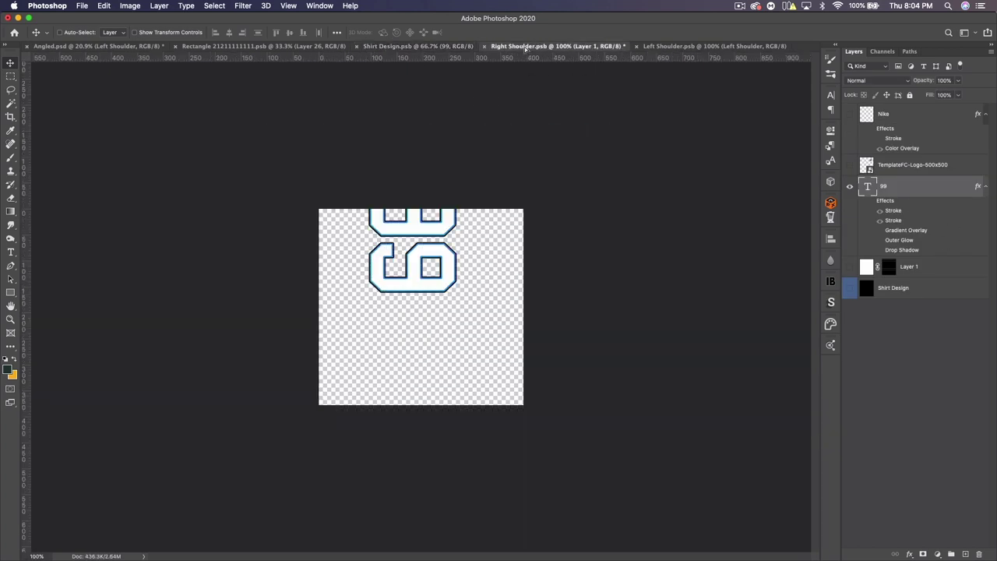
left_click_drag(421, 240, 420, 241)
- Rotate and resize the green 99 to match the old right shoulder number, and hide the old 99 layer
key("super+t")
left_click_drag(659, 223, 410, 463)
left_click_drag(433, 399, 426, 293)
left_click_drag(480, 226, 468, 248)
key("Return")
left_click(850, 114)
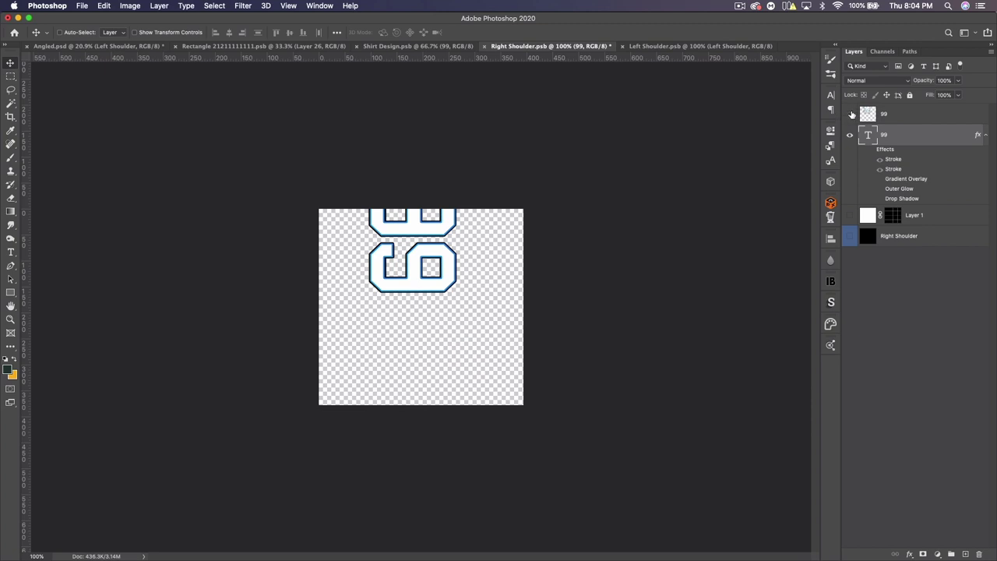
- Copy the green 99 from Right Shoulder.psb into Left Shoulder.psb, flip it to -100% scale, and align it over the old number
left_click_drag(462, 287, 658, 50)
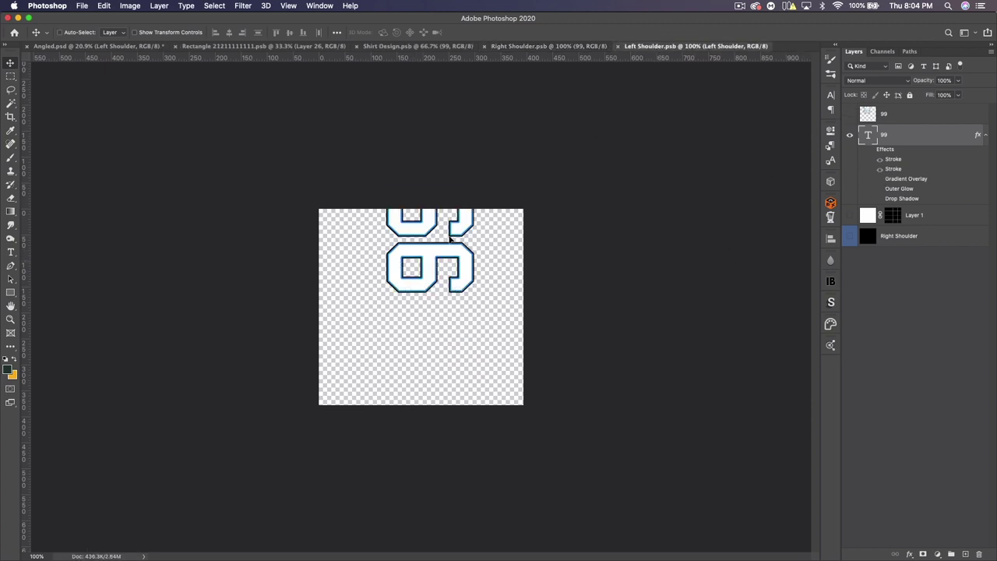
left_click_drag(450, 238, 448, 237)
key("super+t")
left_click_drag(509, 295, 389, 125)
left_click_drag(481, 256, 447, 256)
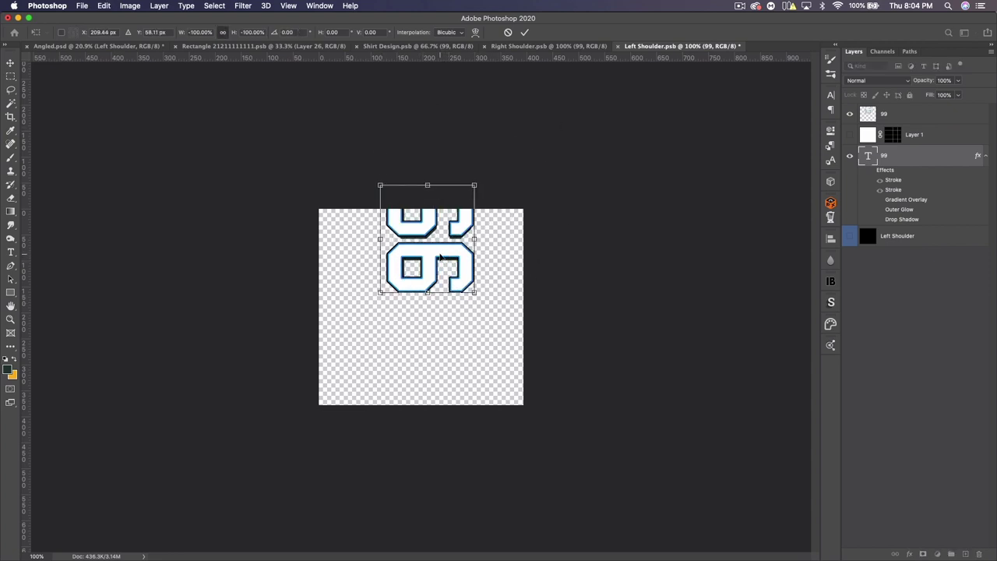
key("Return")
- Hide the old 99 layer in Left Shoulder.psb, save the document, and return to the Angled.psb mockup
left_click(851, 116)
key("super+s")
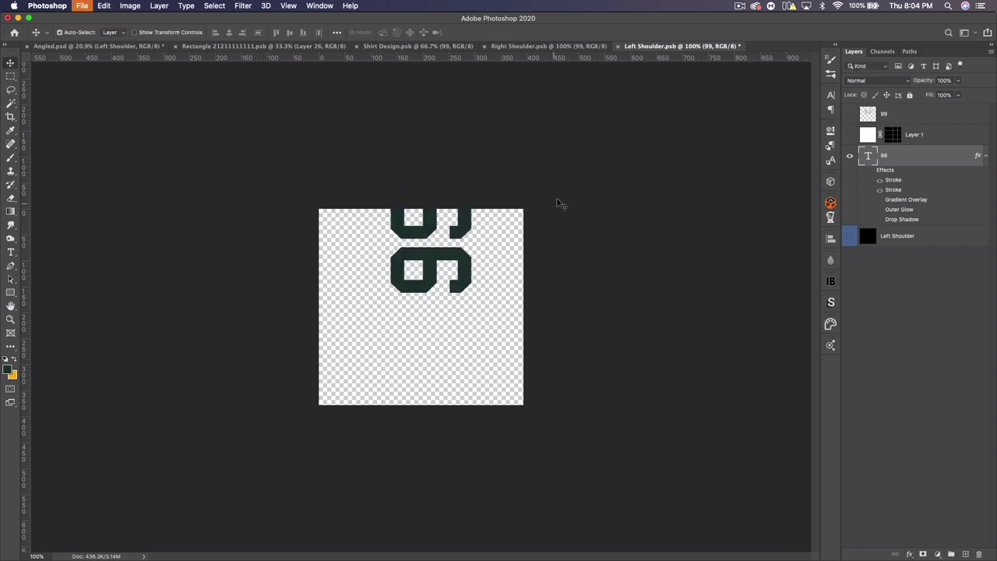
left_click(92, 47)
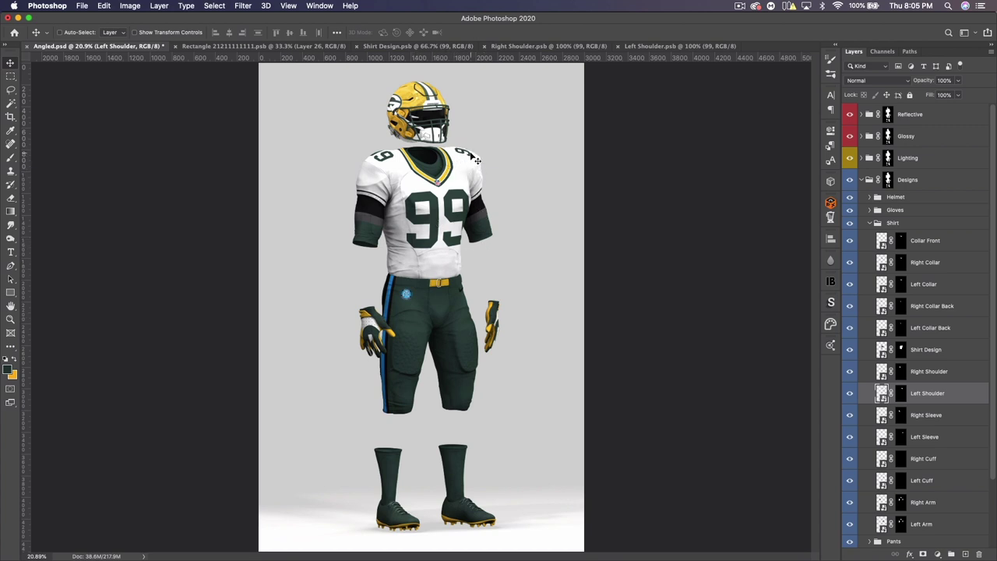
- Close the Left Shoulder, Right Shoulder and Shirt Design documents, keeping the mockup open
left_click(618, 47)
left_click(485, 47)
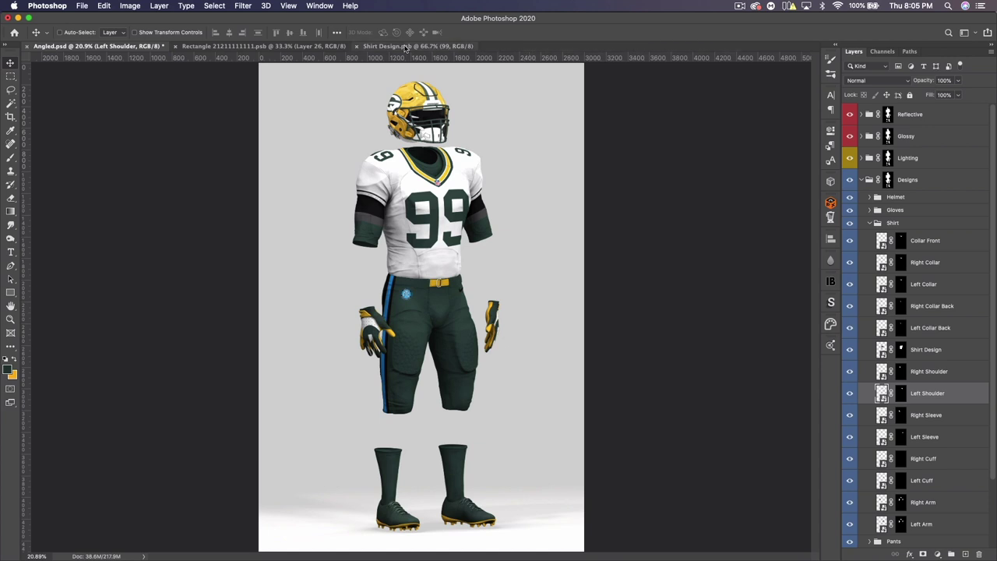
left_click(357, 47)
scroll(895, 405, "down", 2)
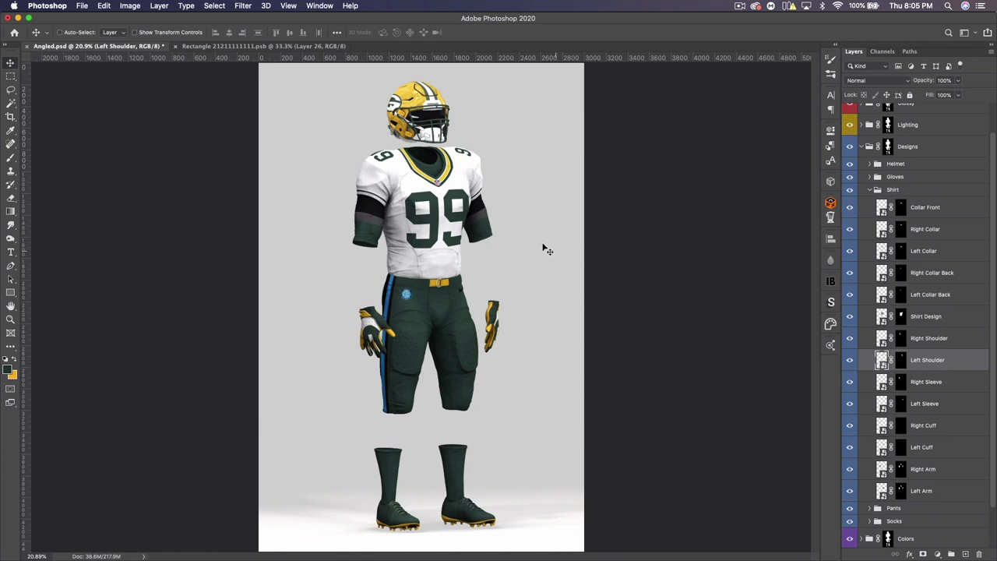
- Hide the Right Arm and Left Arm design layers in the Shirt group of the mockup
key("super+equal")
key("super+equal")
key("super+equal")
key("super+equal")
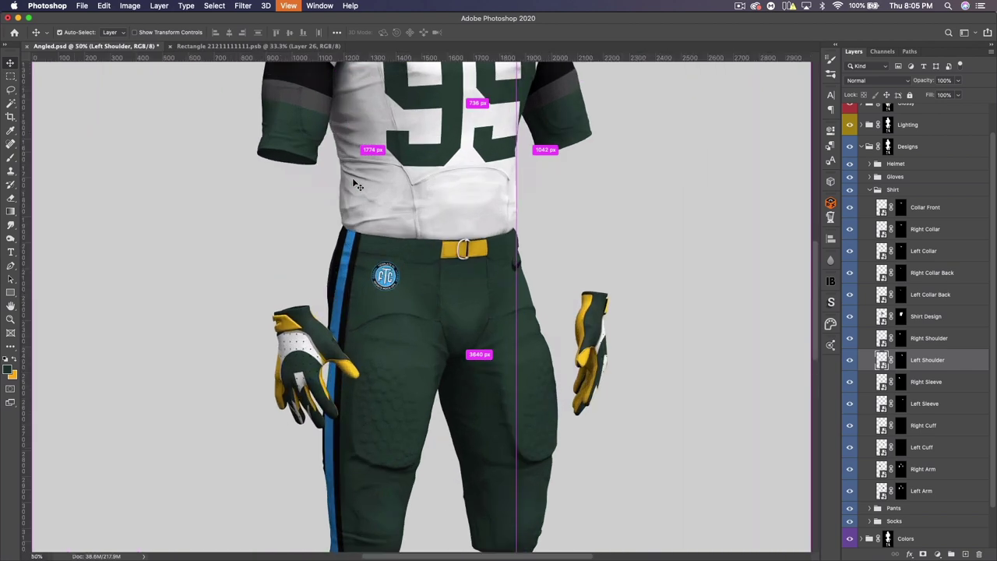
scroll(354, 185, "up", 5)
scroll(355, 184, "left", 2)
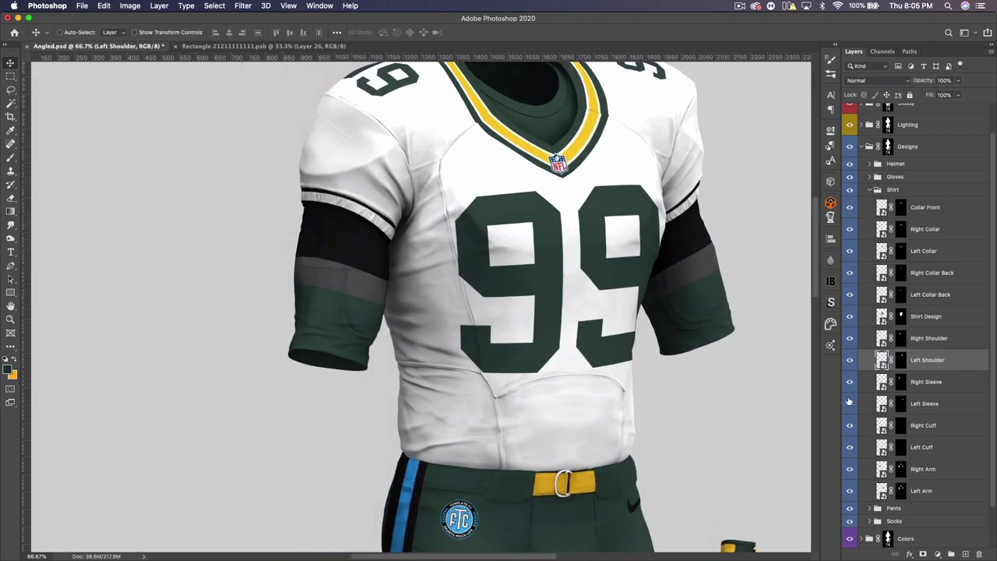
left_click(850, 425)
left_click(849, 425)
left_click(850, 425)
left_click(850, 425)
- Compare the sleeve with and without its cuff design, and hide the Right Cuff and Left Cuff layers
key("super+equal")
key("super+equal")
left_click(850, 425)
left_click(850, 426)
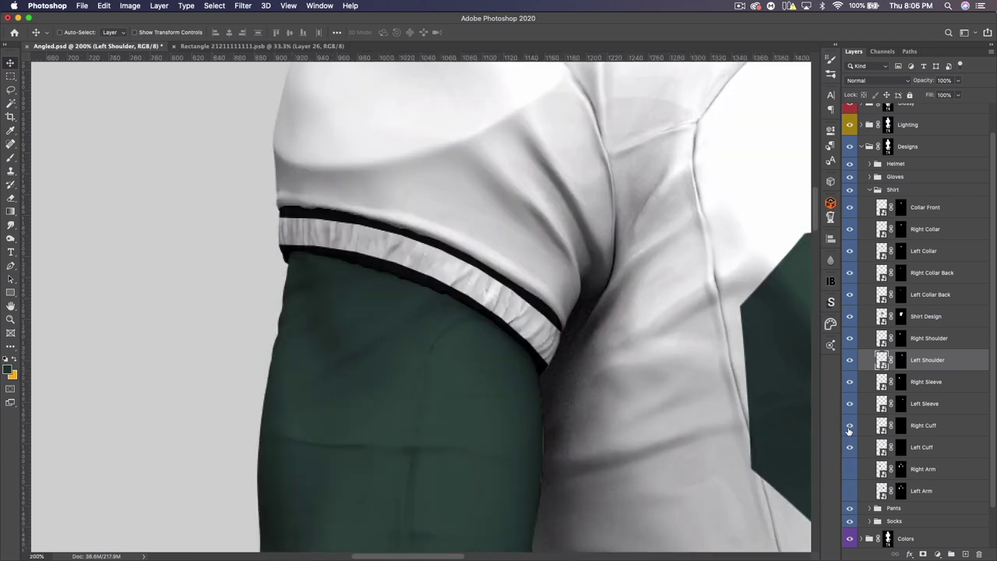
left_click(849, 427)
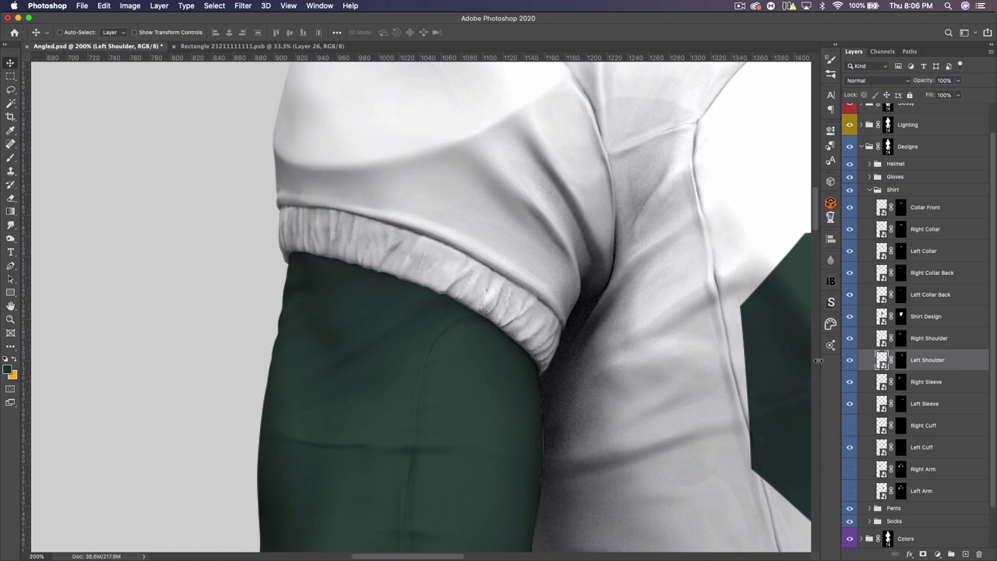
left_click(849, 425)
scroll(707, 389, "down", 5)
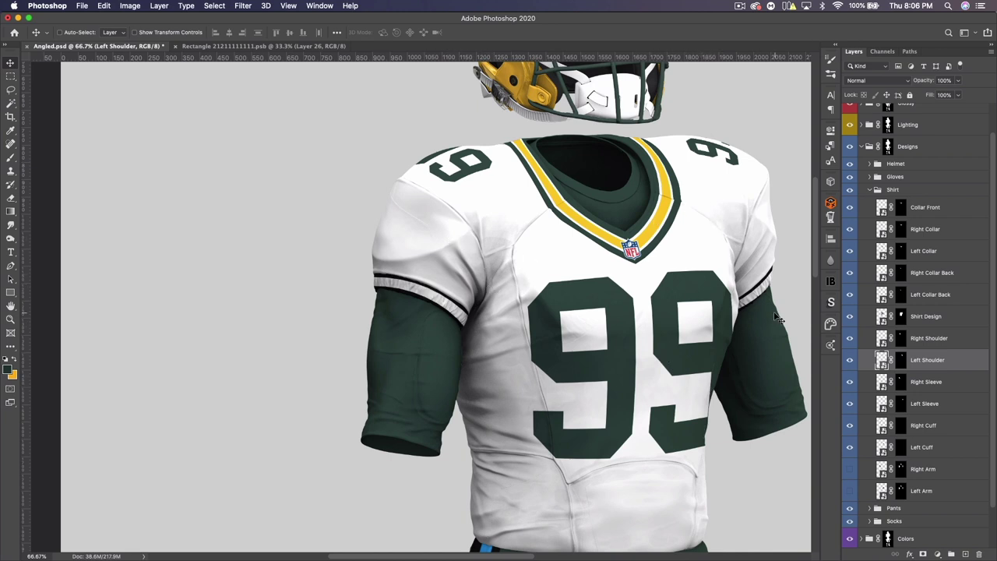
left_click(850, 427)
left_click_drag(555, 277, 474, 289)
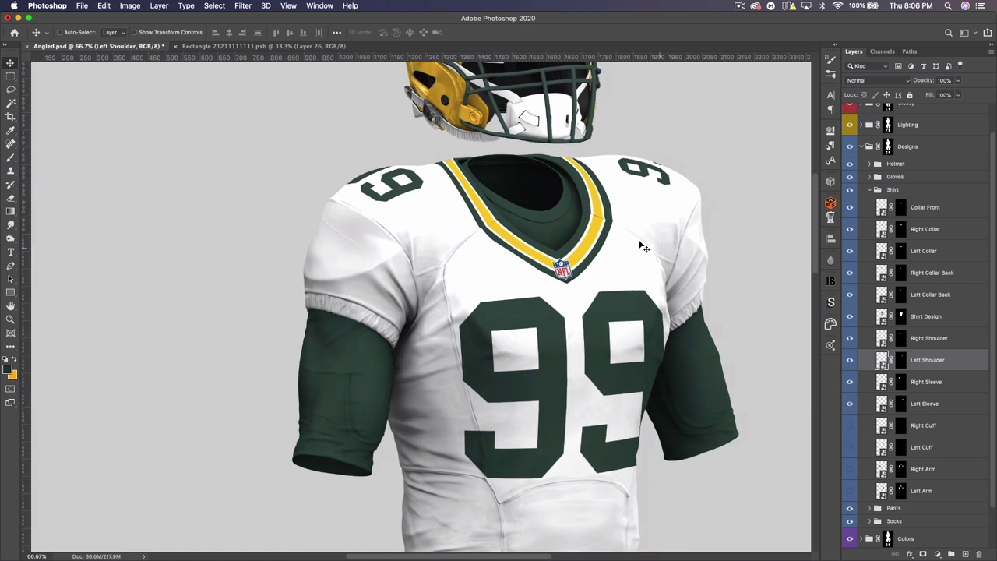
- Open the contents of the Right Sleeve, Left Sleeve and Left Collar smart objects for editing
double_click(881, 383)
left_click(88, 47)
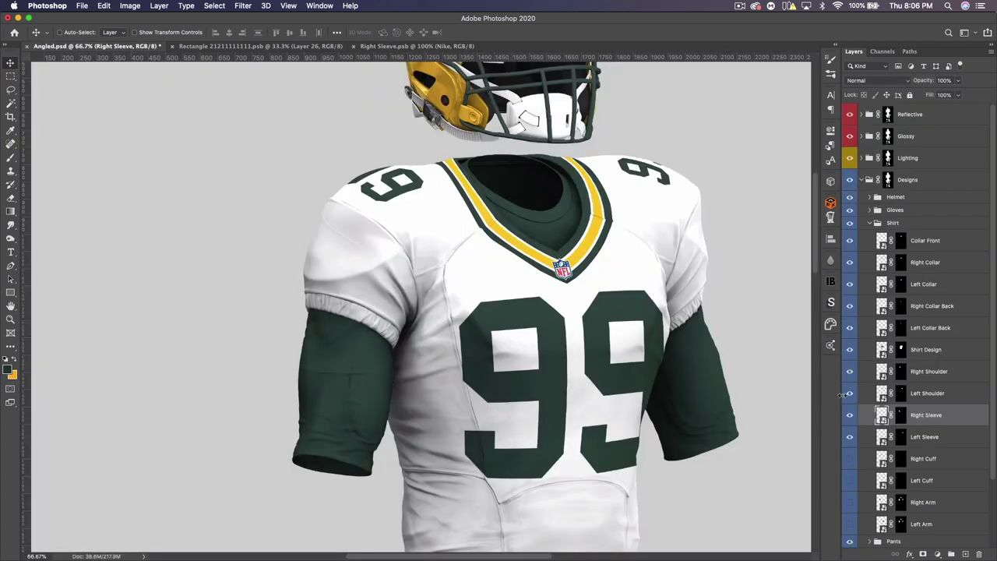
double_click(881, 437)
left_click(78, 46)
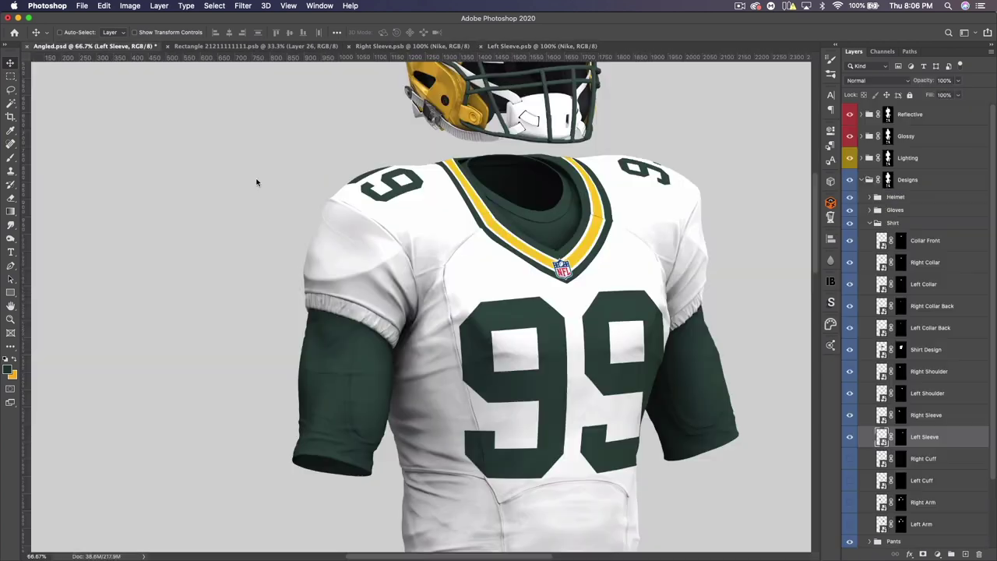
double_click(883, 285)
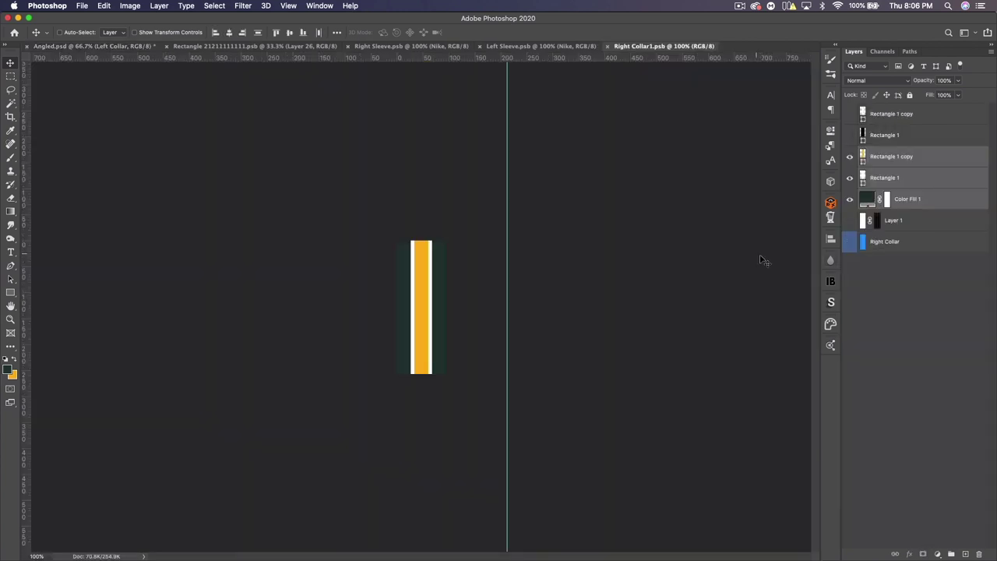
- Copy the white and gold stripe layers from Right Collar1.psb into Right Sleeve.psb and rotate them to run horizontally across the canvas
left_click(916, 173, "shift")
left_click_drag(412, 262, 398, 48)
left_click_drag(416, 277, 451, 314)
key("super+t")
key("Return")
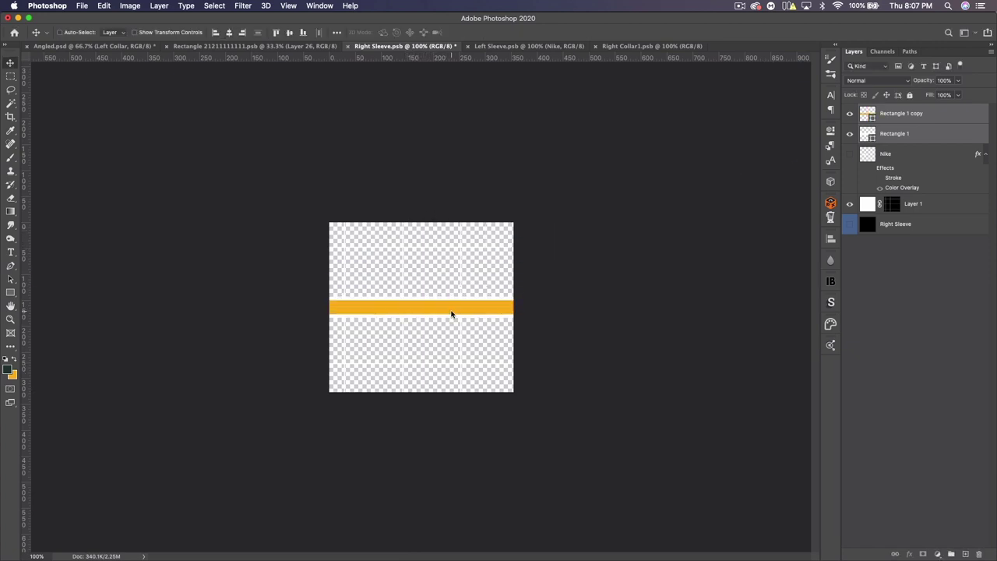
- Duplicate the white stripe, recolor the lower copy to 203731, and increase its height equally above and below to form green outer stripes
left_click(927, 141)
key("super+j")
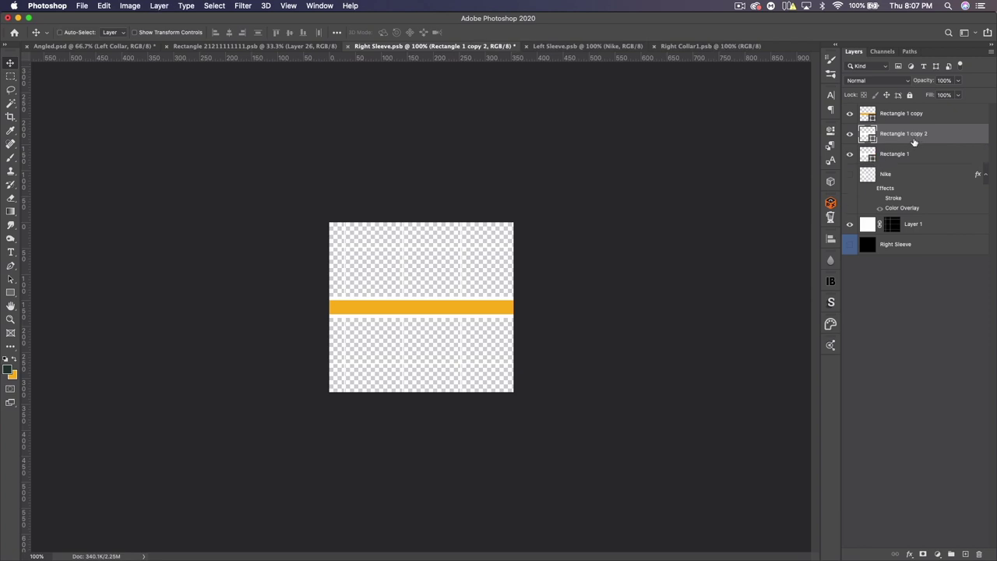
double_click(869, 155)
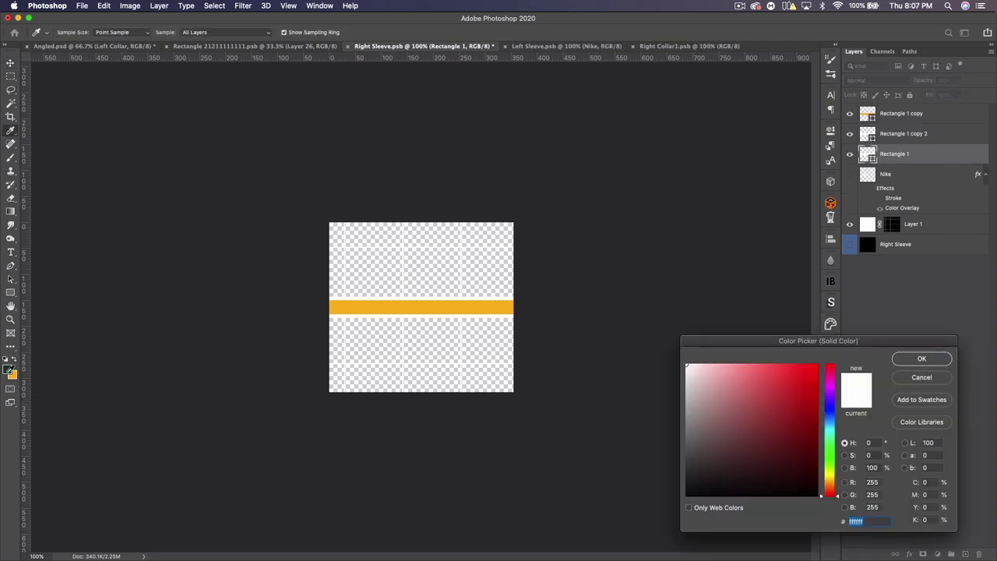
type("203731")
key("Return")
key("super+t")
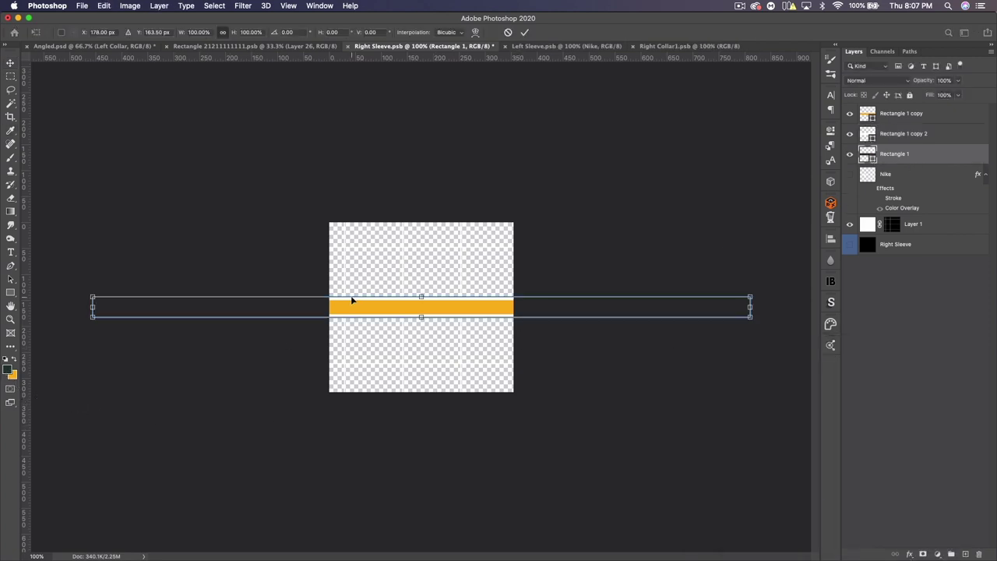
left_click_drag(419, 296, 422, 287)
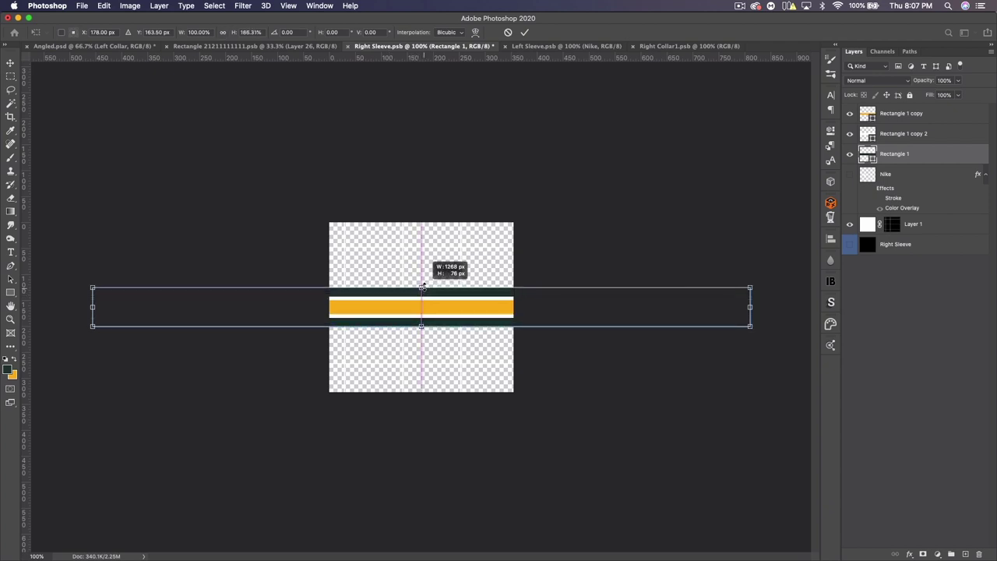
left_click_drag(422, 287, 426, 285)
key("Return")
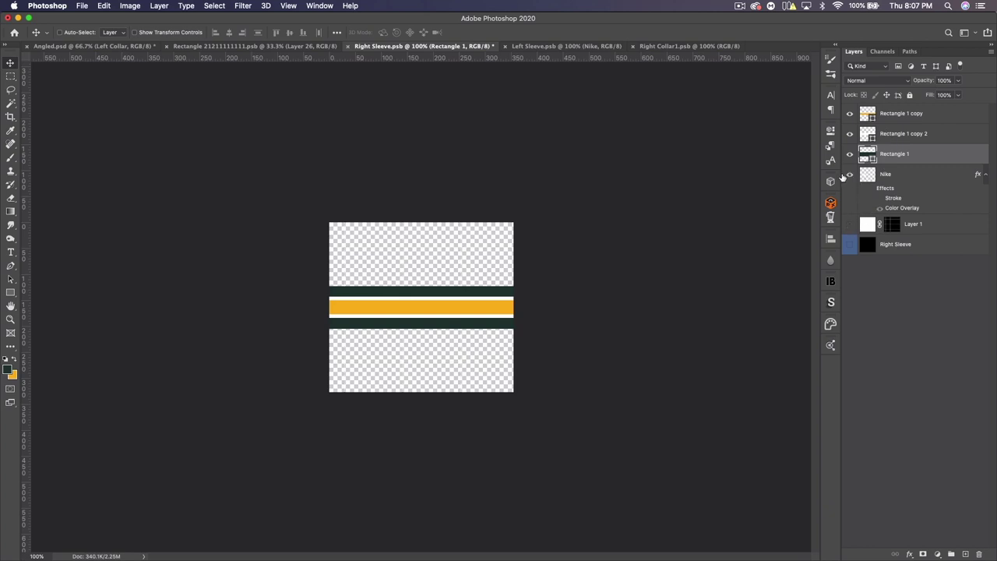
- Hide Layer 1, show the Nike logo layer, and move the swoosh up to sit just above the stripes
left_click(887, 175)
key("super+t")
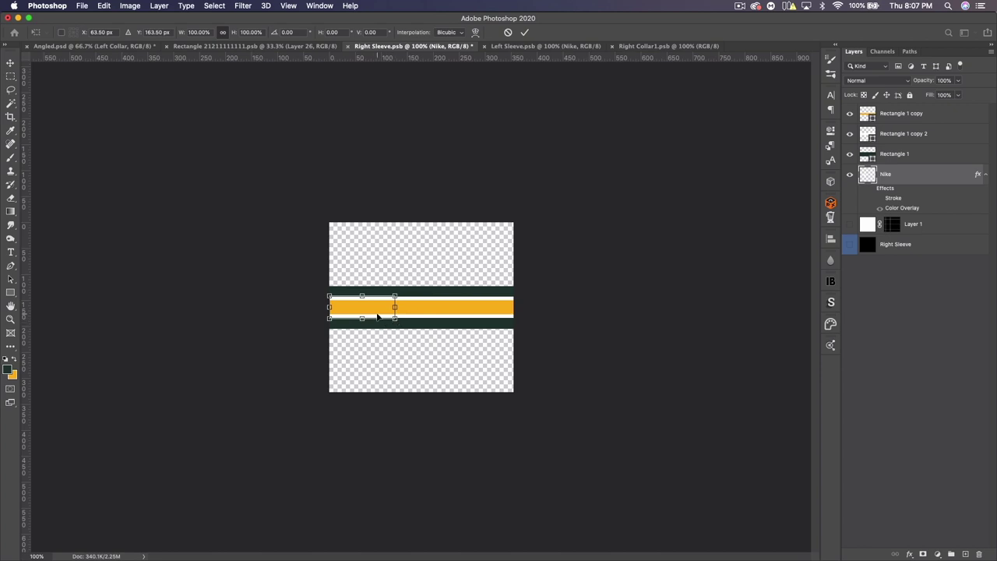
left_click_drag(377, 314, 374, 278)
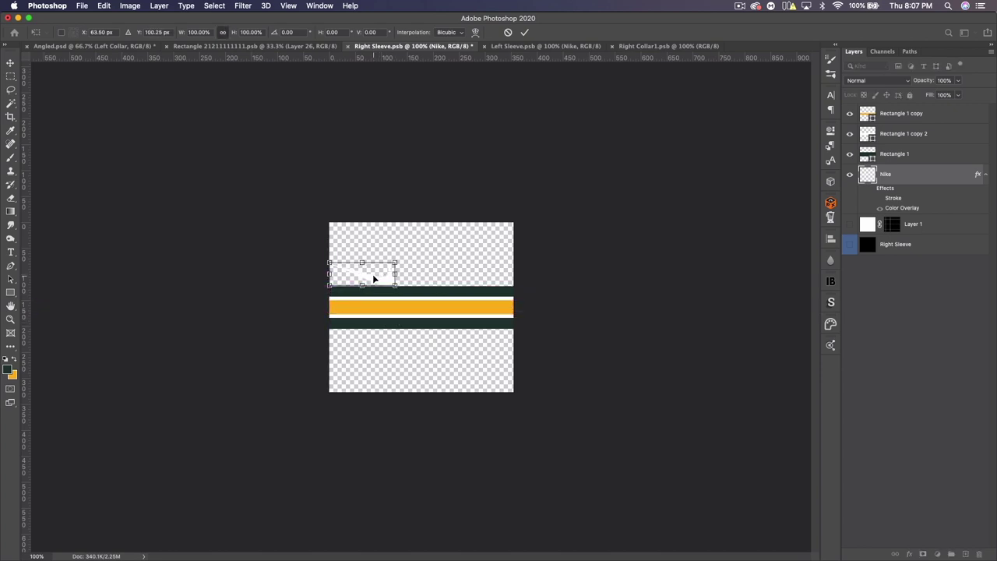
key("Return")
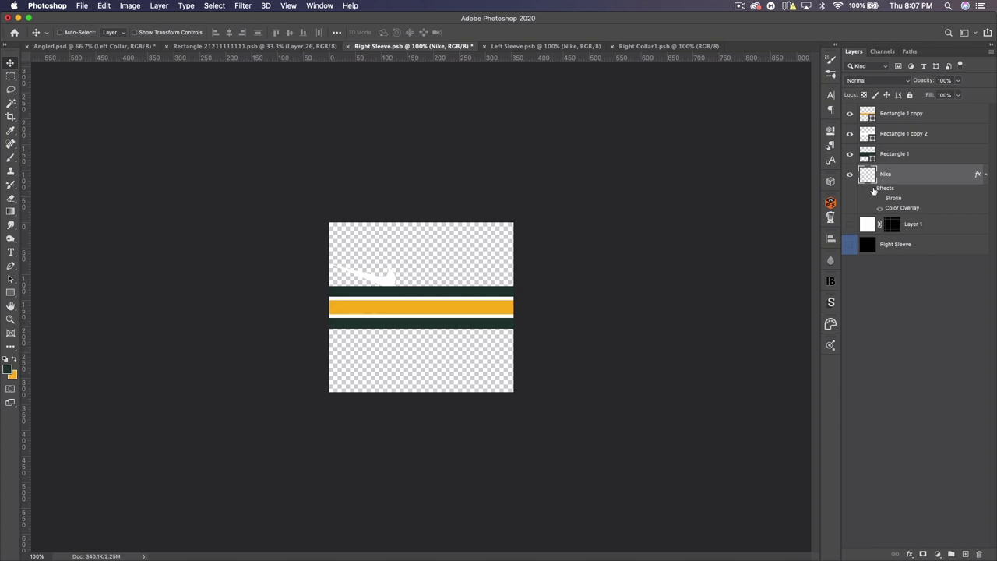
- Turn on the Nike layer's effects and set its Color Overlay to the stripe's green, 203731
left_click(874, 190)
double_click(940, 175)
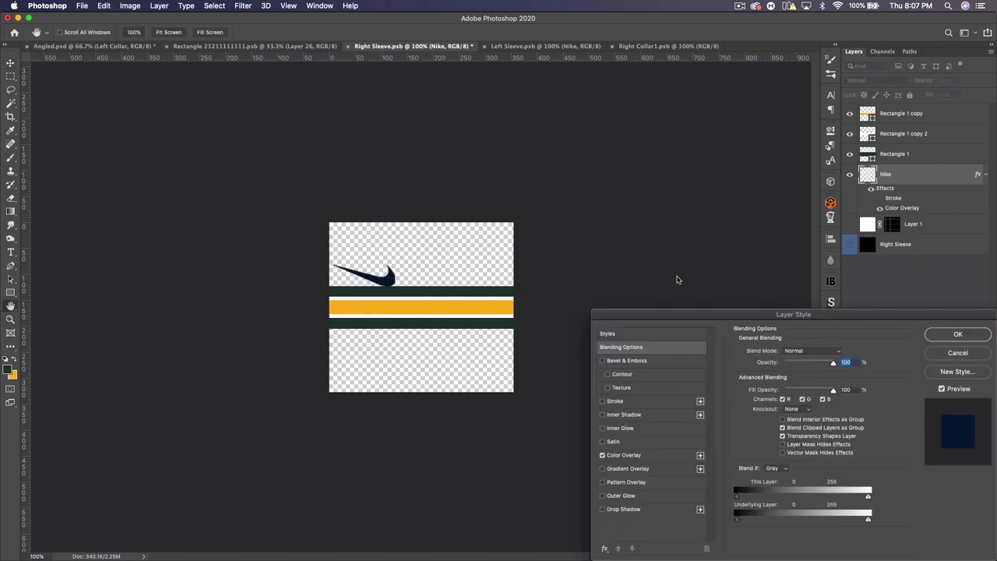
left_click(629, 457)
left_click(837, 352)
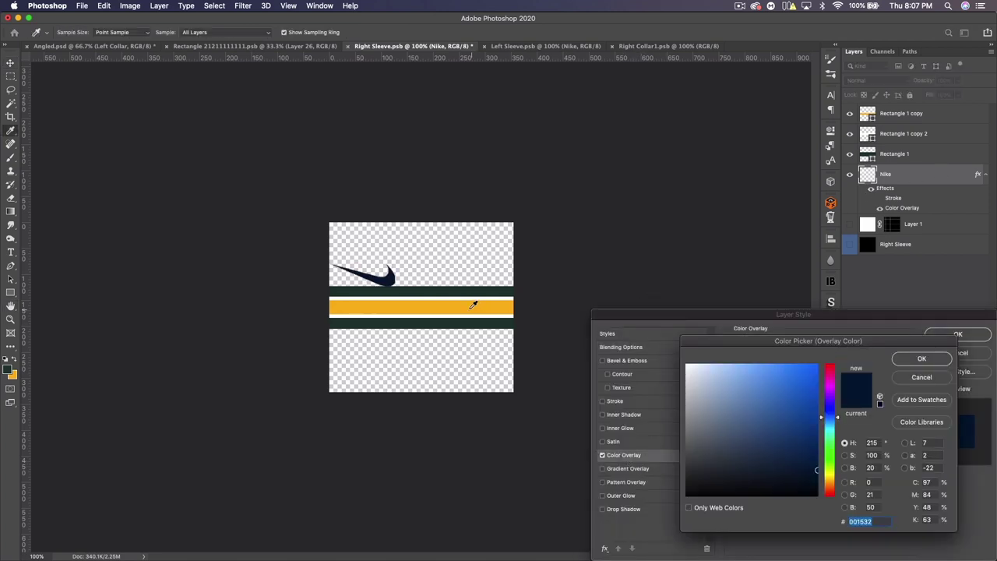
left_click(441, 291)
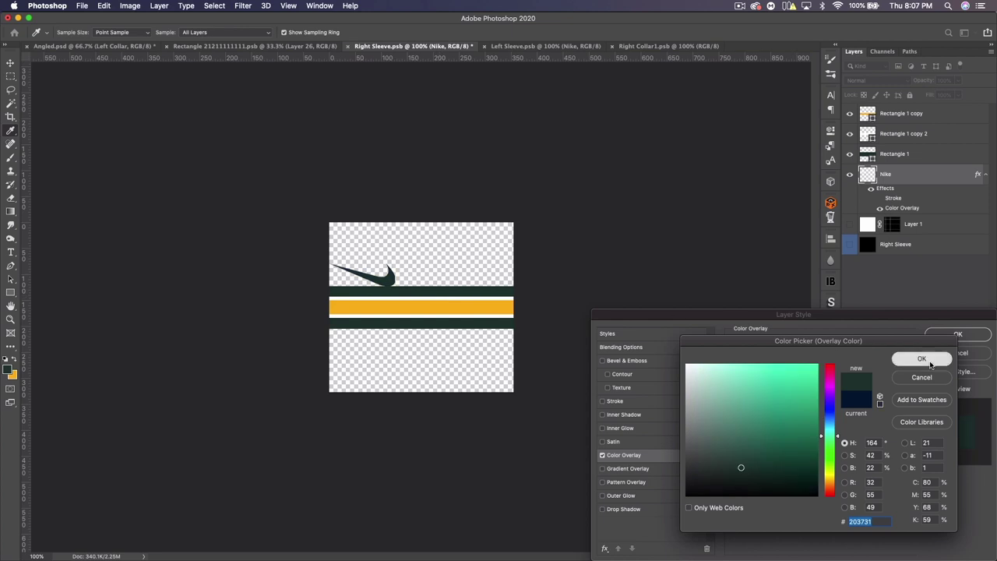
left_click(922, 358)
left_click(957, 334)
- Move the three stripe layers down below the swoosh, save Right Sleeve.psb, and return to the Angled.psb mockup
left_click(908, 154)
left_click(901, 114, "shift")
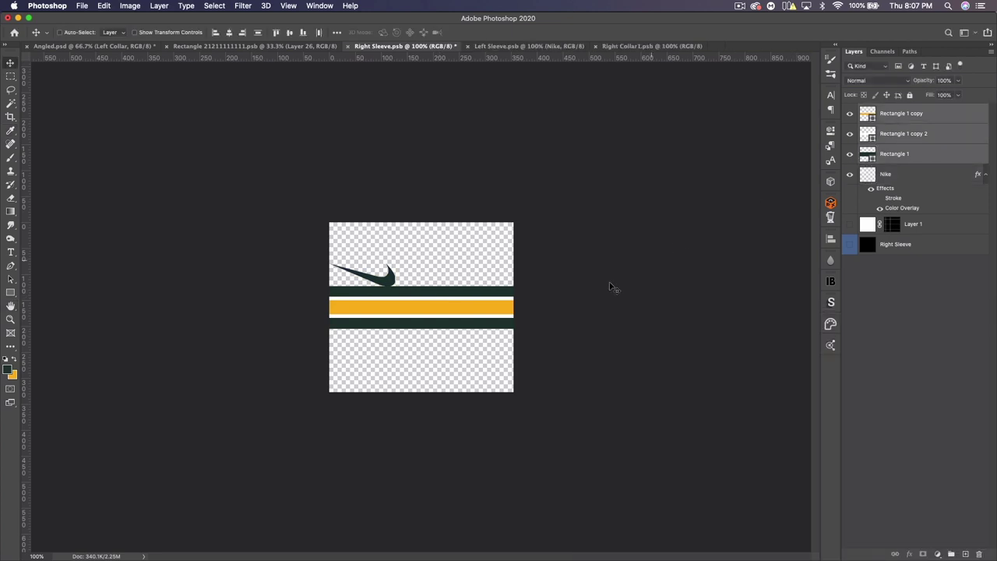
left_click_drag(433, 319, 468, 351)
key("super+s")
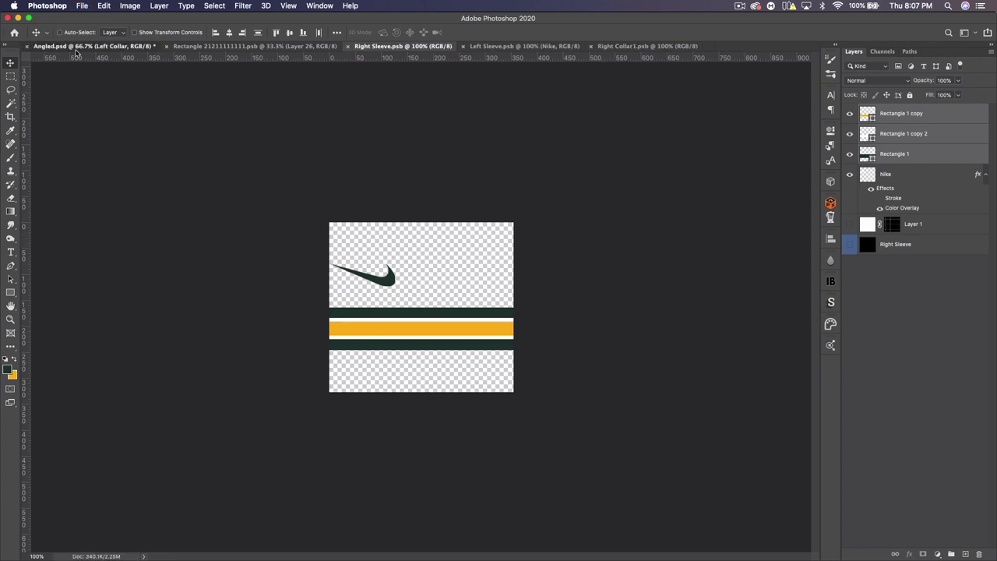
left_click(67, 46)
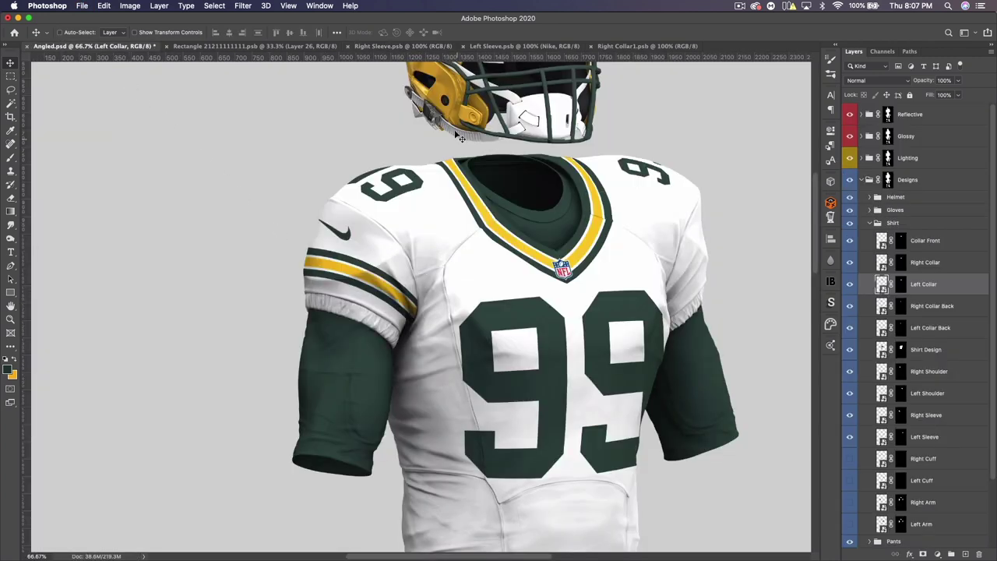
- Stretch the three sleeve stripes taller in Right Sleeve.psb, save it, and return to the mockup
left_click(394, 46)
key("super+t")
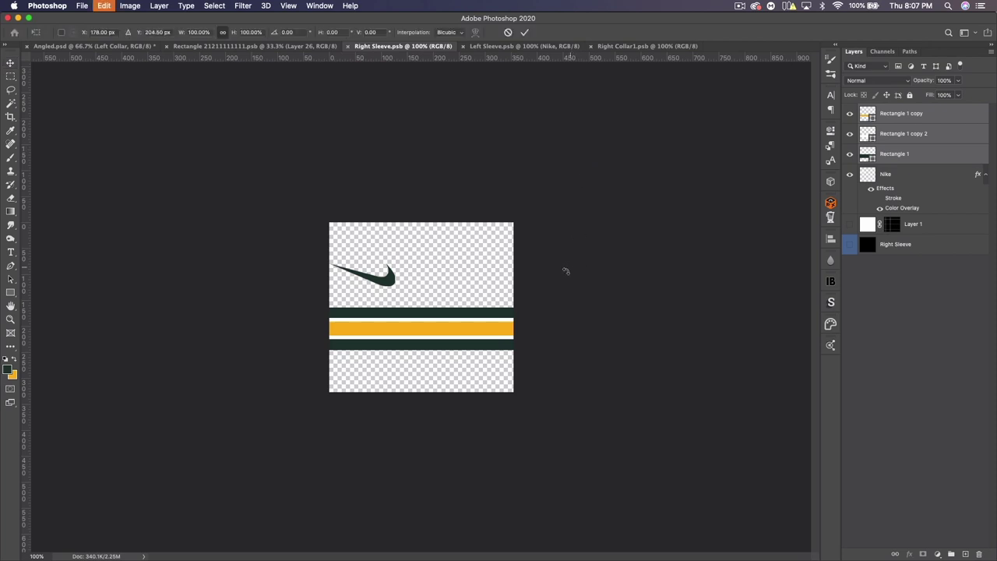
left_click_drag(419, 346, 425, 379)
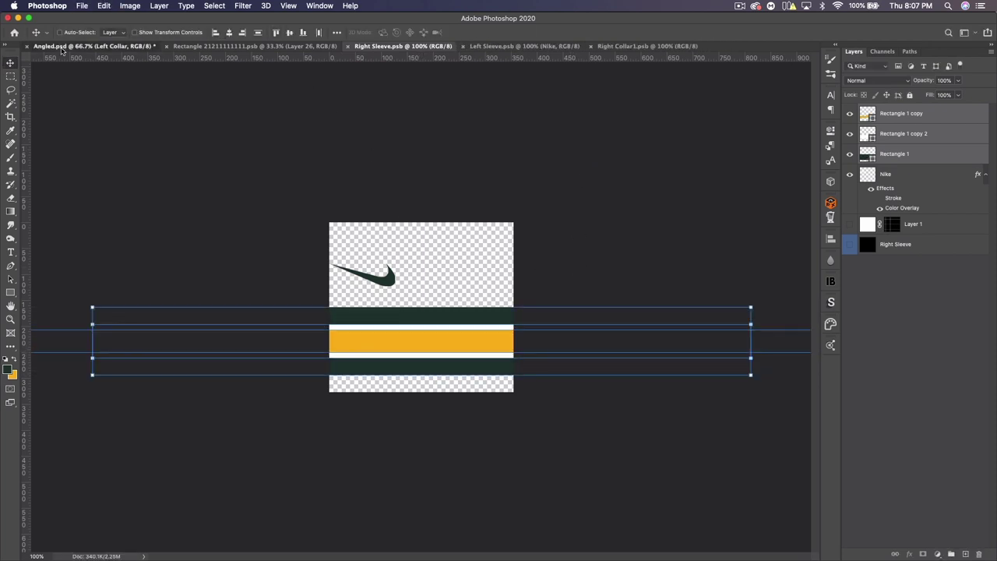
left_click(90, 46)
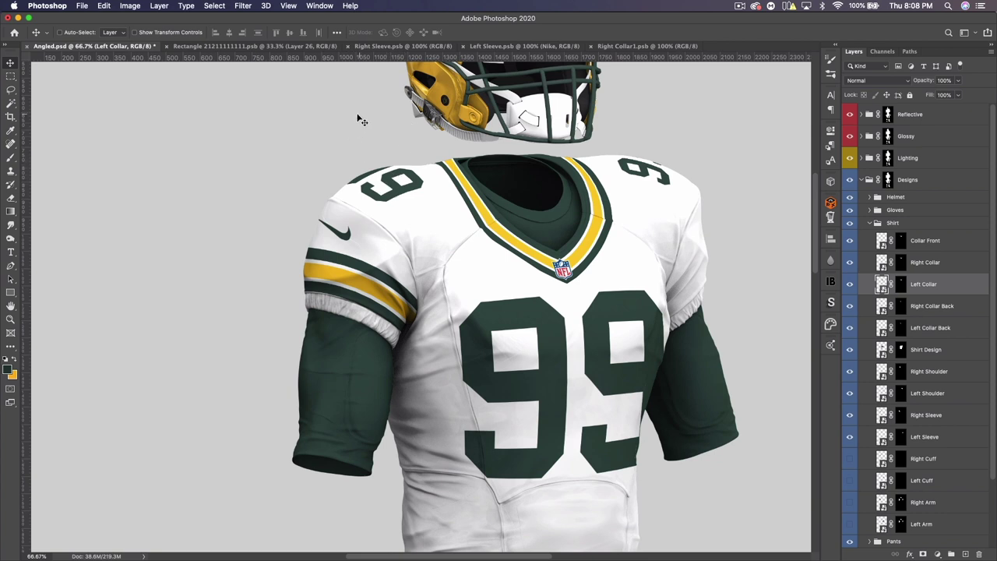
- Nudge the enlarged stripes up closer to the swoosh, save Right Sleeve.psb, and check the sleeve in the mockup
left_click(382, 46)
mouse_move(428, 327)
left_mouse_down()
mouse_move(436, 299)
mouse_move(428, 315)
left_mouse_up()
left_click(124, 48)
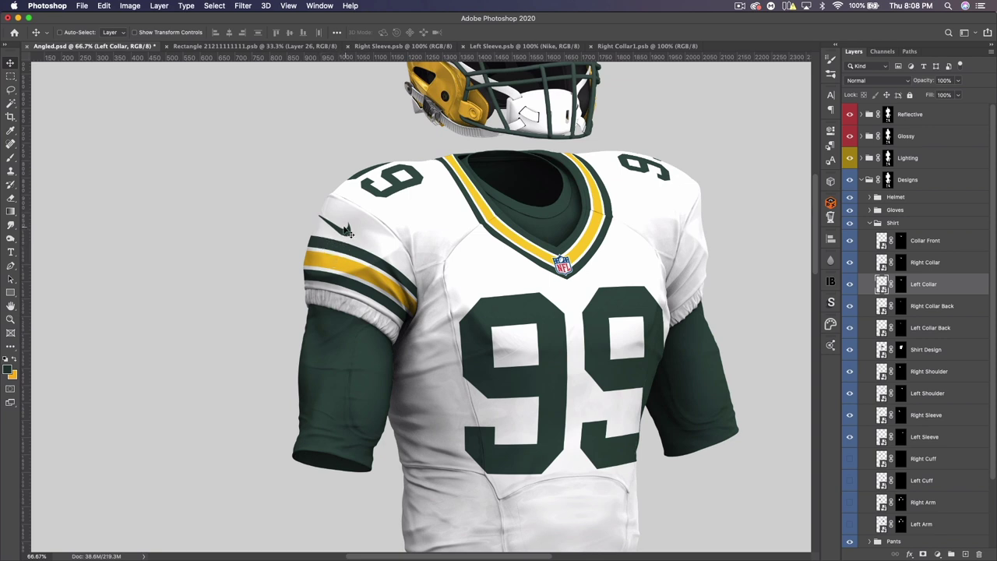
left_click(407, 47)
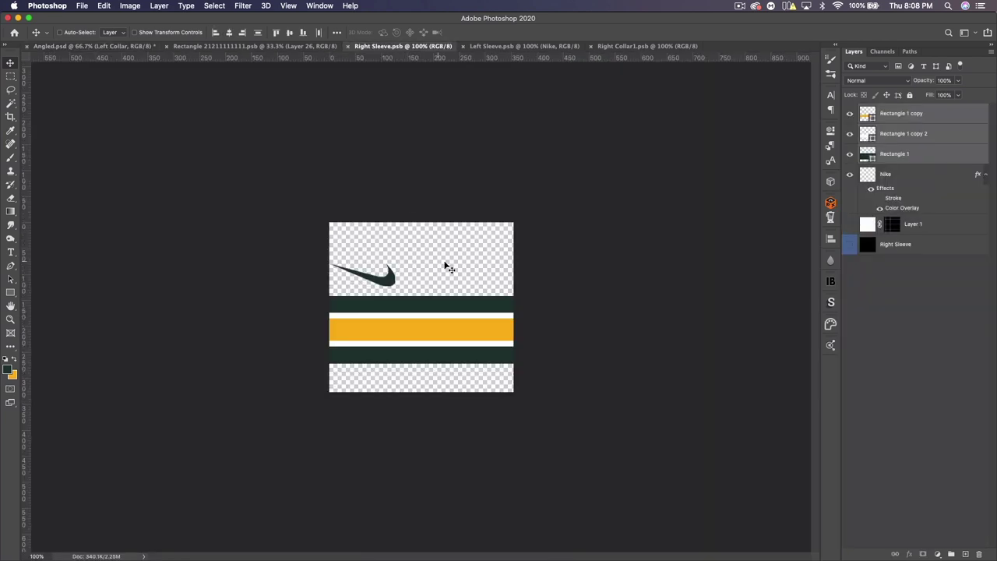
left_click(89, 47)
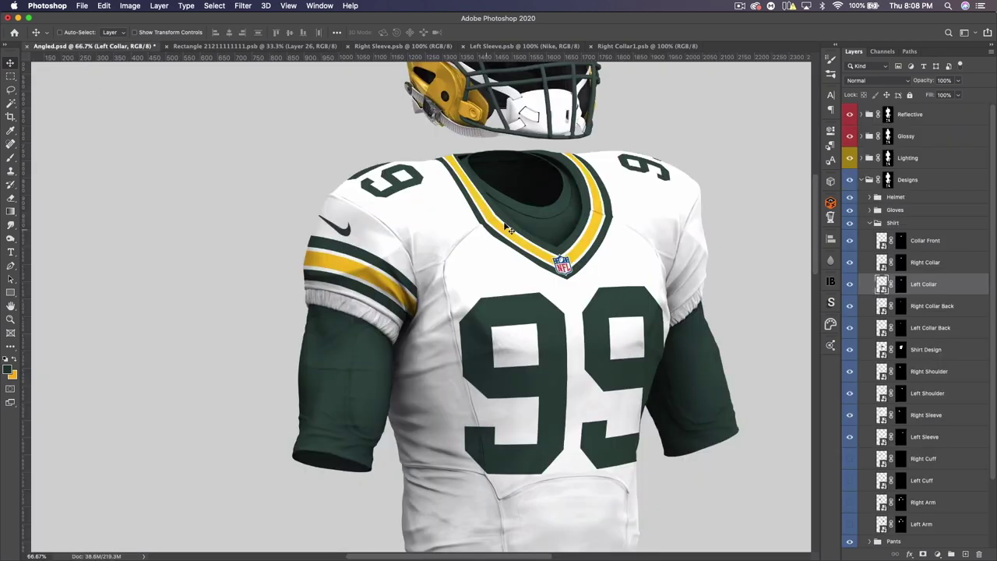
- Try a Warp on the Right Sleeve layer that pulls the swoosh and stripes upward, and undo the distortion
left_click(882, 418)
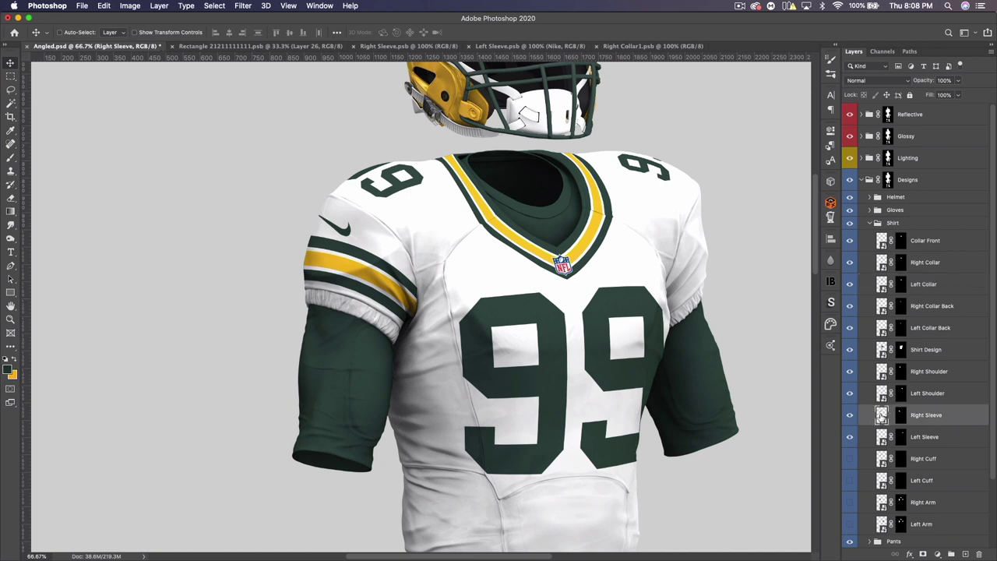
left_click(109, 6)
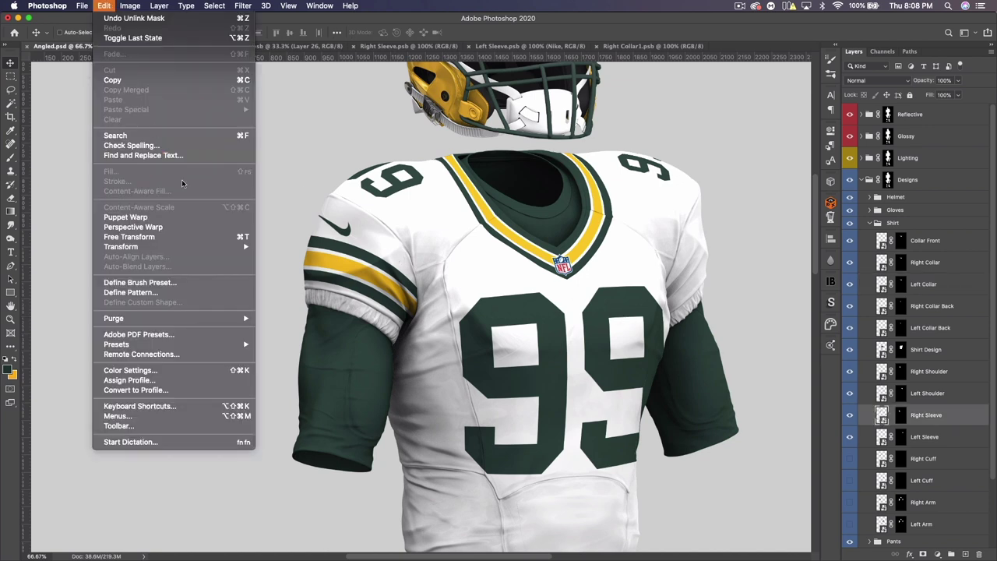
mouse_move(211, 247)
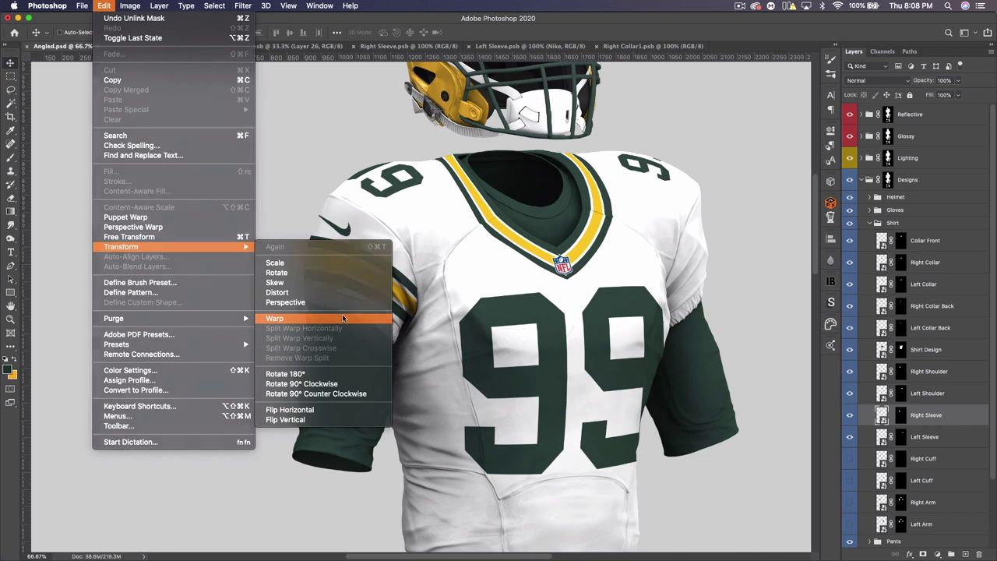
left_click(324, 324)
key("super+plus")
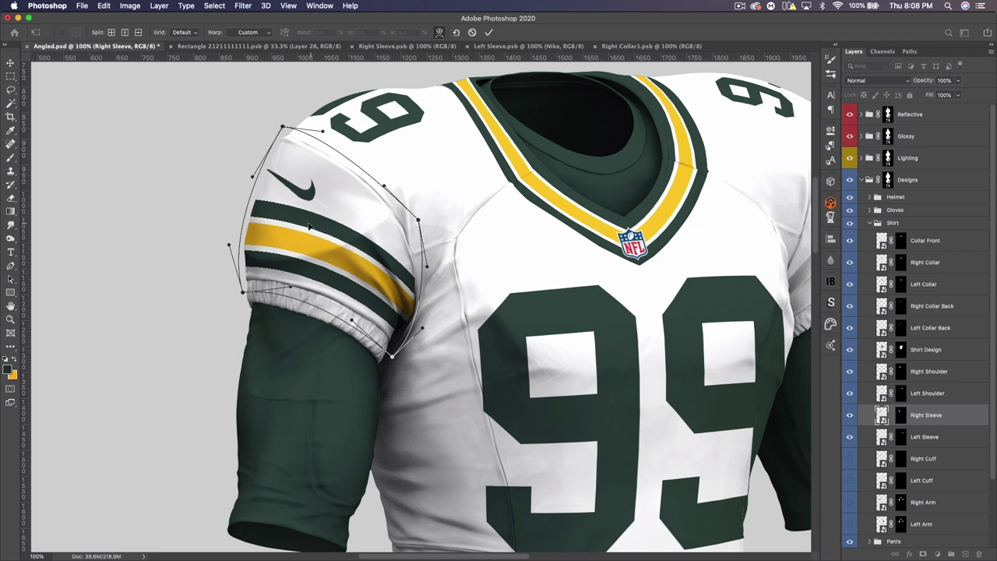
left_click_drag(288, 227, 285, 177)
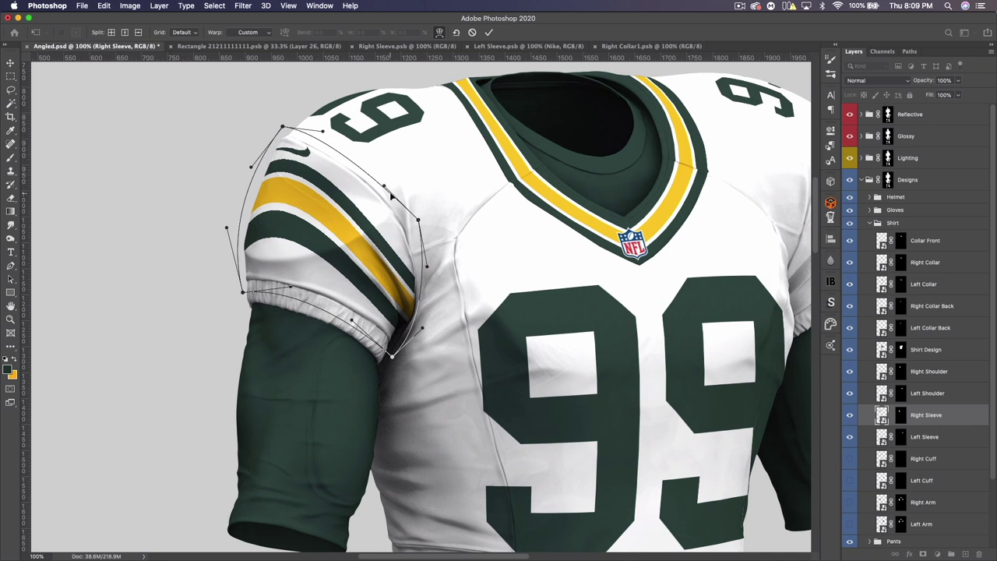
key("super+z")
key("Return")
key("super+minus")
key("super+minus")
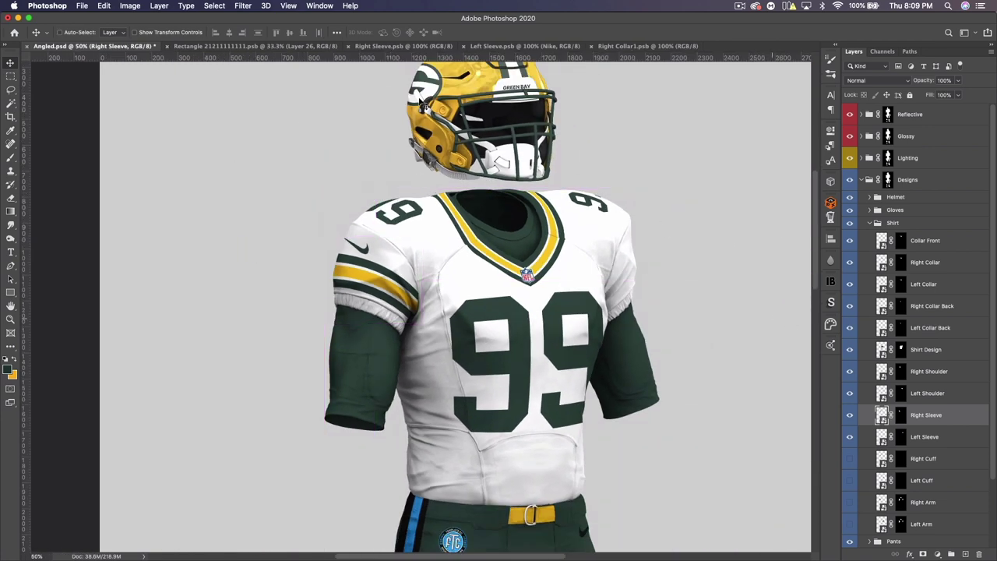
- Copy the three stripe layers from Right Sleeve.psb into Left Sleeve.psb, hiding Layer 1 and showing the Nike layer there
left_click(403, 46)
left_click_drag(361, 304, 496, 50)
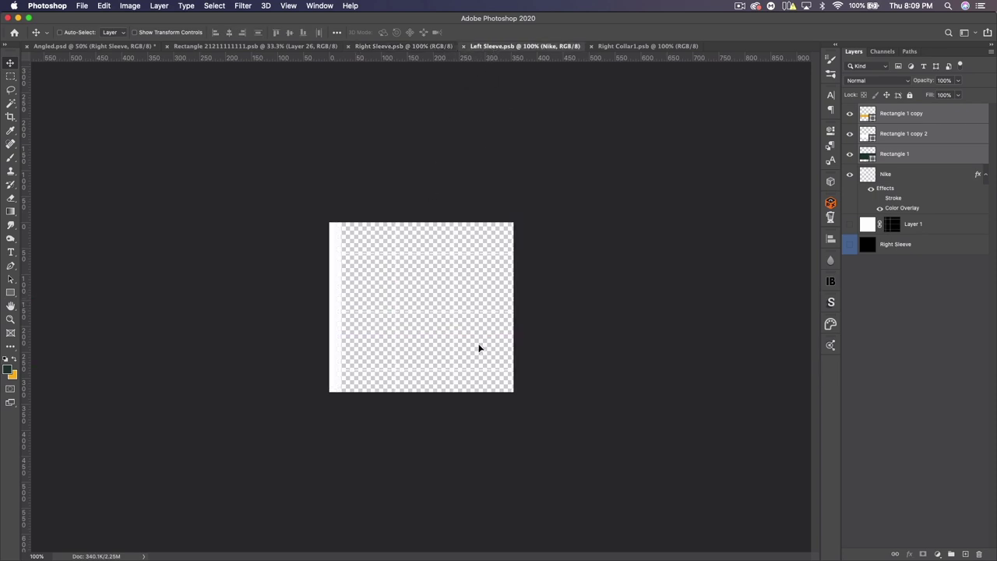
left_click_drag(478, 349, 463, 333)
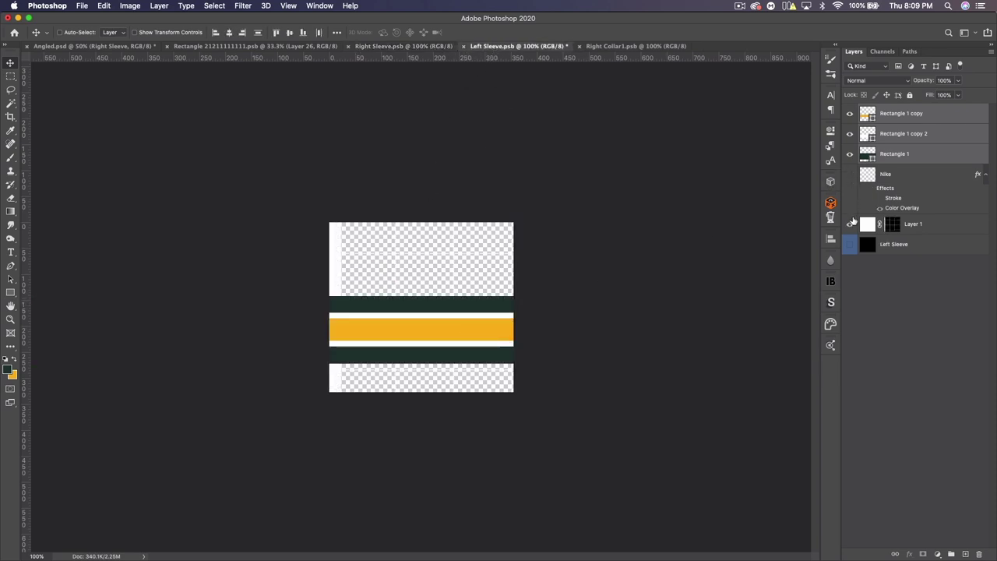
left_click(850, 224)
left_click(850, 173)
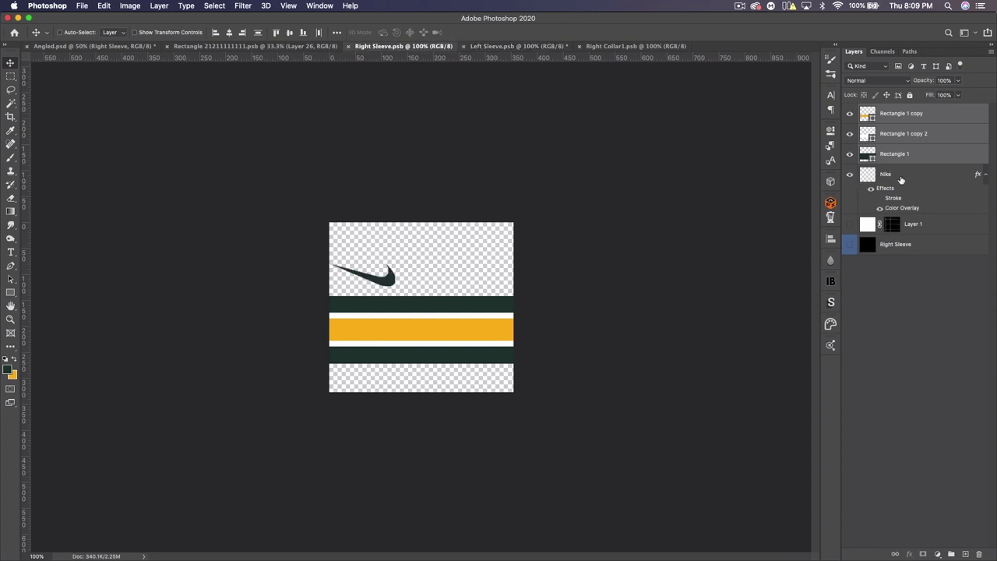
- Copy the Nike layer's style from Right Sleeve.psb onto the Nike layer in Left Sleeve.psb, save it, and return to the mockup
right_click(901, 180)
left_click(825, 345)
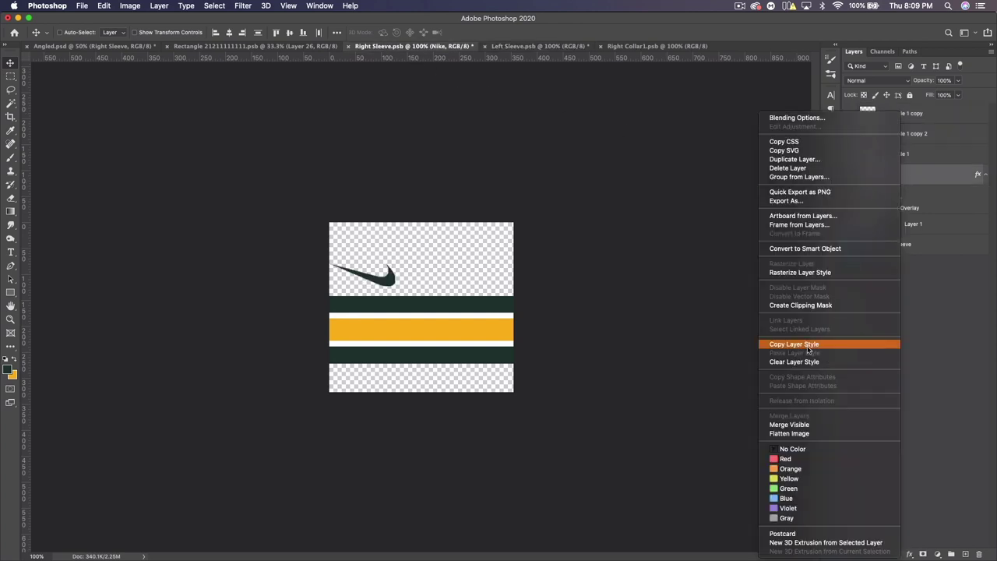
left_click(507, 48)
right_click(911, 178)
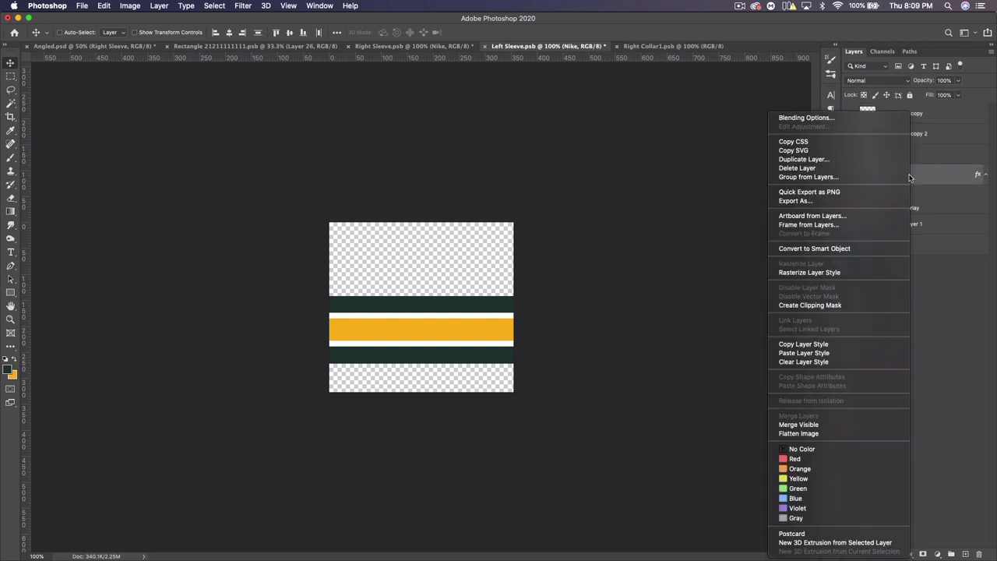
left_click(788, 355)
left_click_drag(390, 314, 393, 291)
key("super+s")
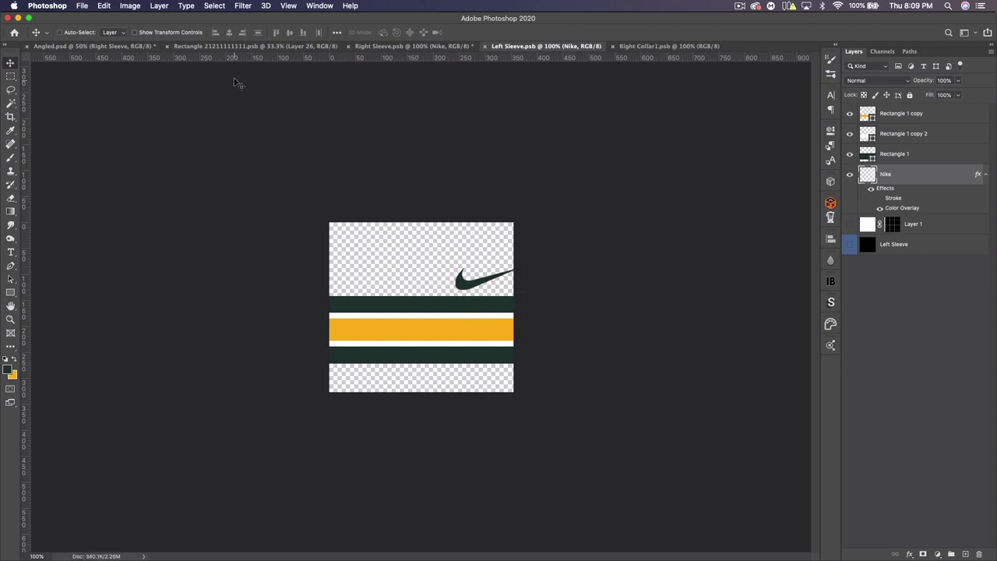
left_click(43, 46)
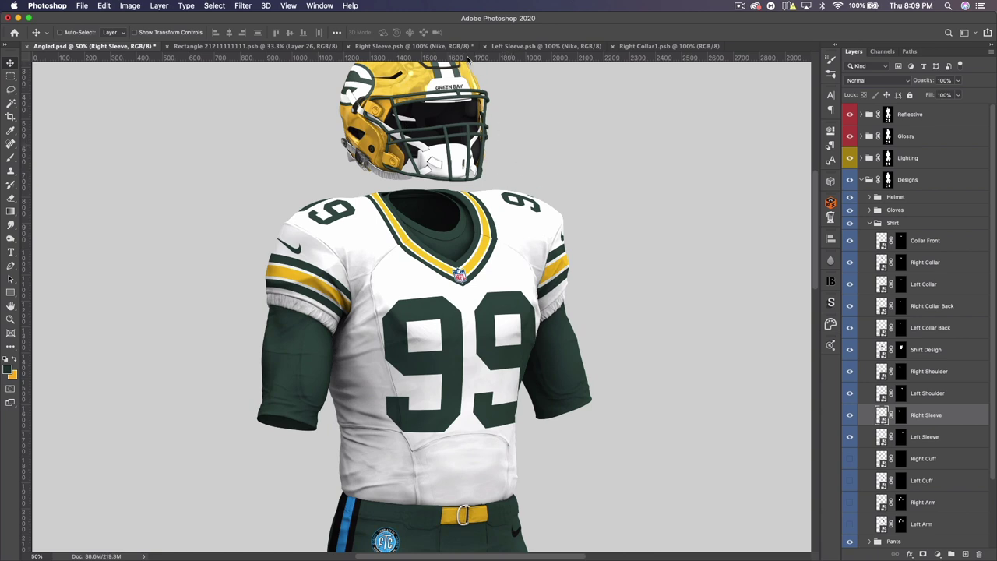
- Move the three stripes and the swoosh slightly lower in Left Sleeve.psb, save it, and check both sleeves in the mockup
left_click(546, 46)
left_click(917, 154)
left_click(900, 113, "shift")
left_click_drag(481, 318, 484, 333)
left_click(919, 173)
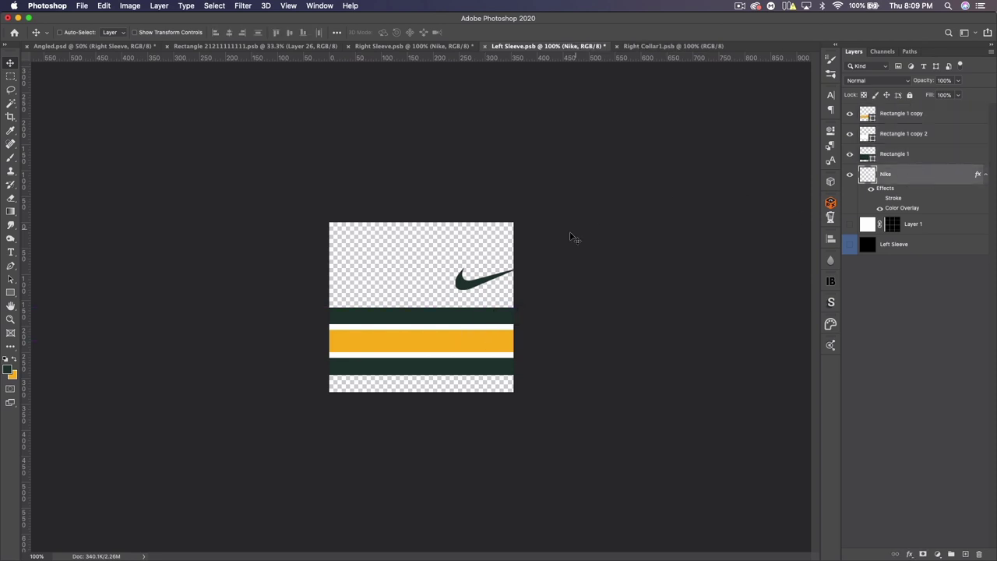
left_click_drag(484, 271, 481, 278)
key("cmd+s")
left_click(86, 47)
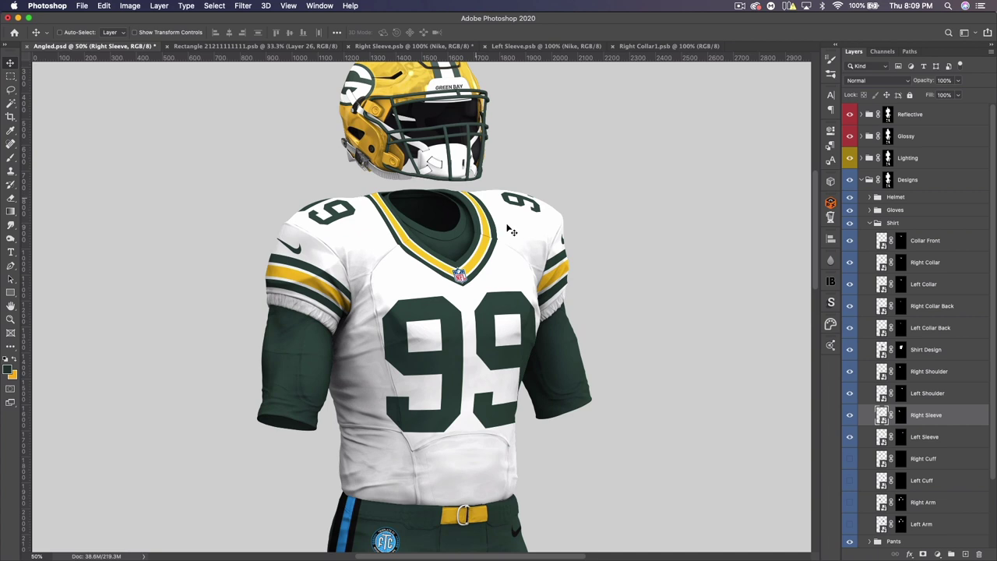
key("cmd")
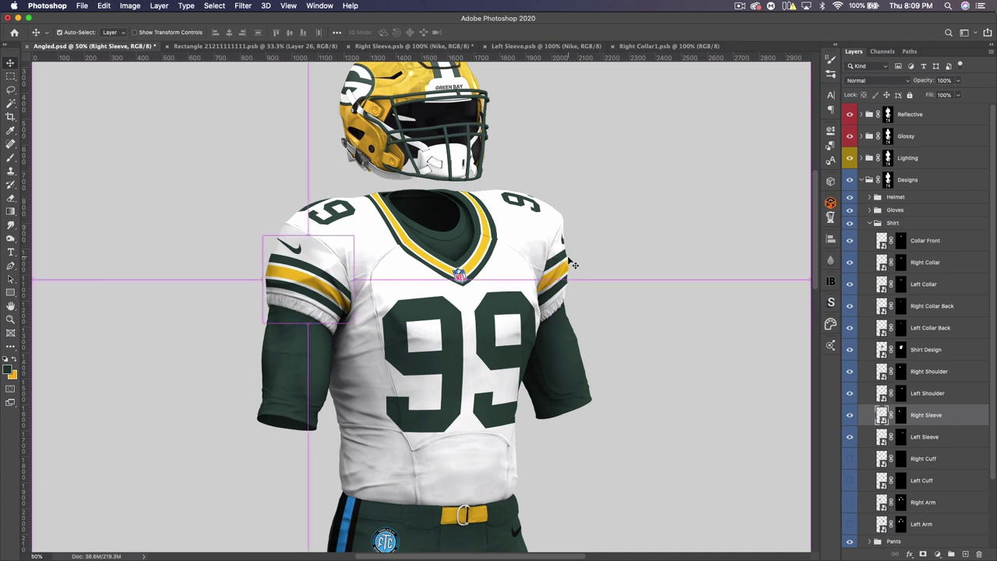
key("cmd+minus")
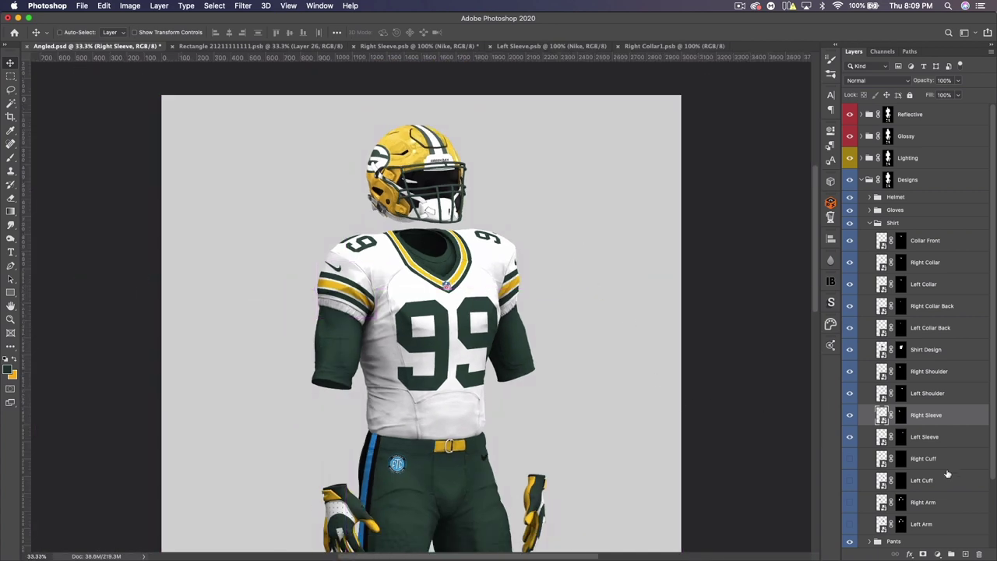
- Show the Left Arm and Right Arm layers in the Shirt group
scroll(924, 444, "down", 1)
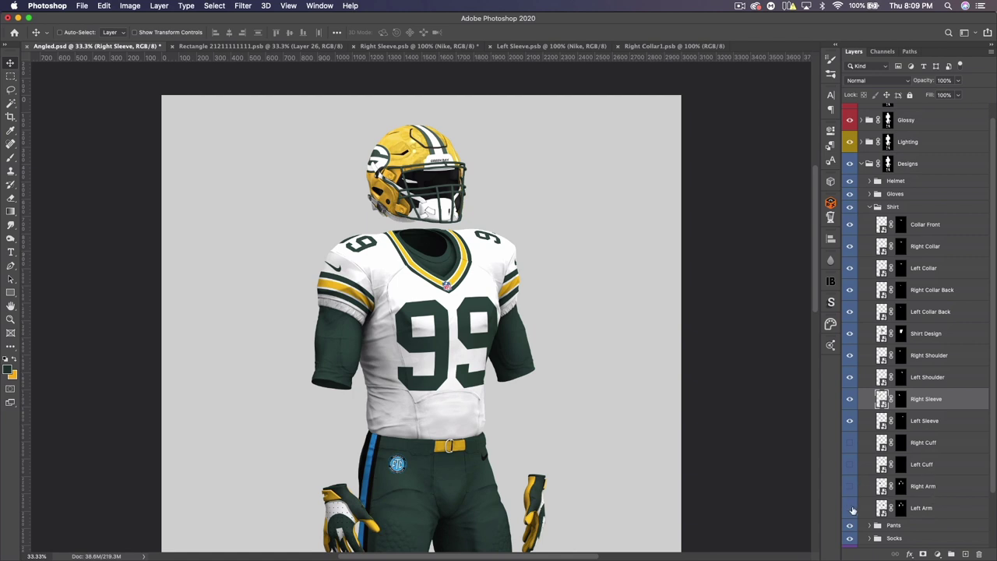
left_click(851, 508)
left_click(850, 487)
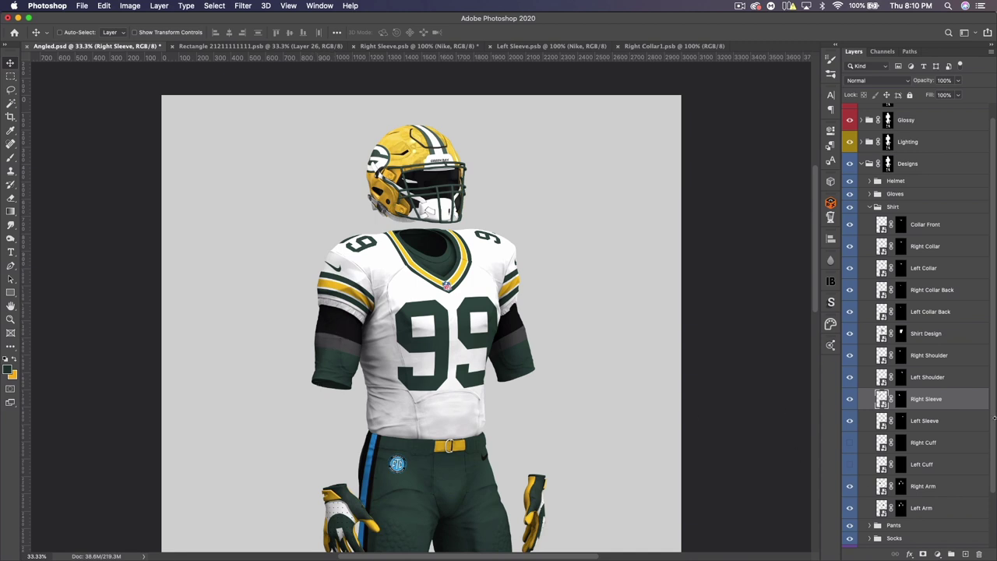
- Close Right Collar1.psb, Left Sleeve.psb and Right Sleeve.psb, saving the changes to Right Sleeve.psb
left_click(617, 46)
left_click(492, 48)
left_click(489, 47)
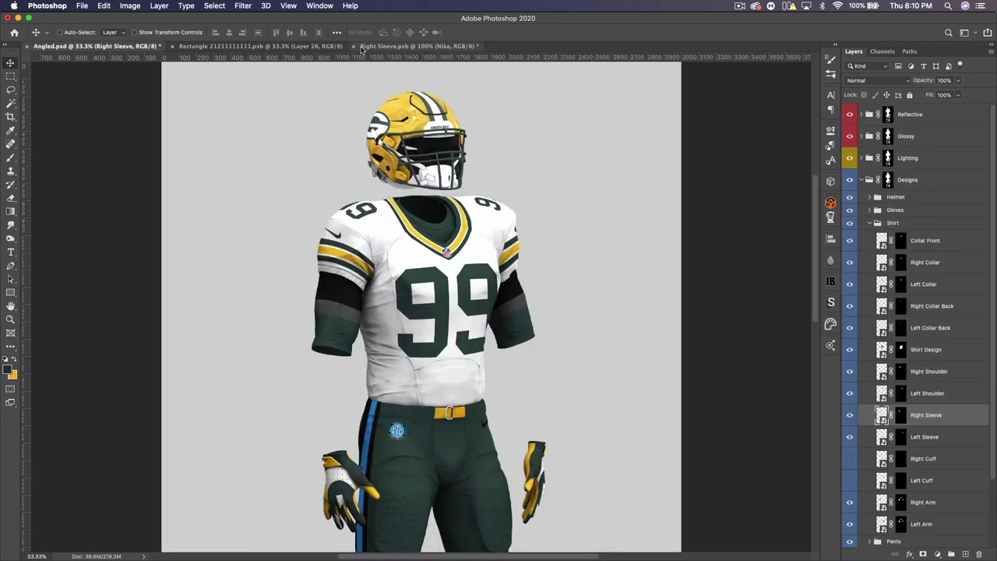
left_click(354, 47)
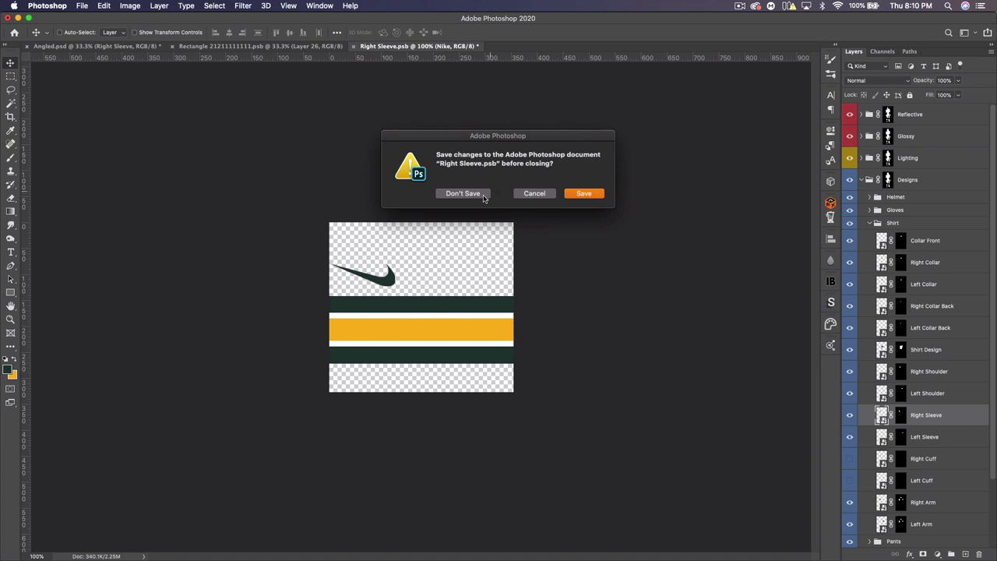
left_click(578, 193)
- Open Right Arm.psb from the Right Arm layer and recolor the large black rectangle to green 203731
double_click(882, 502)
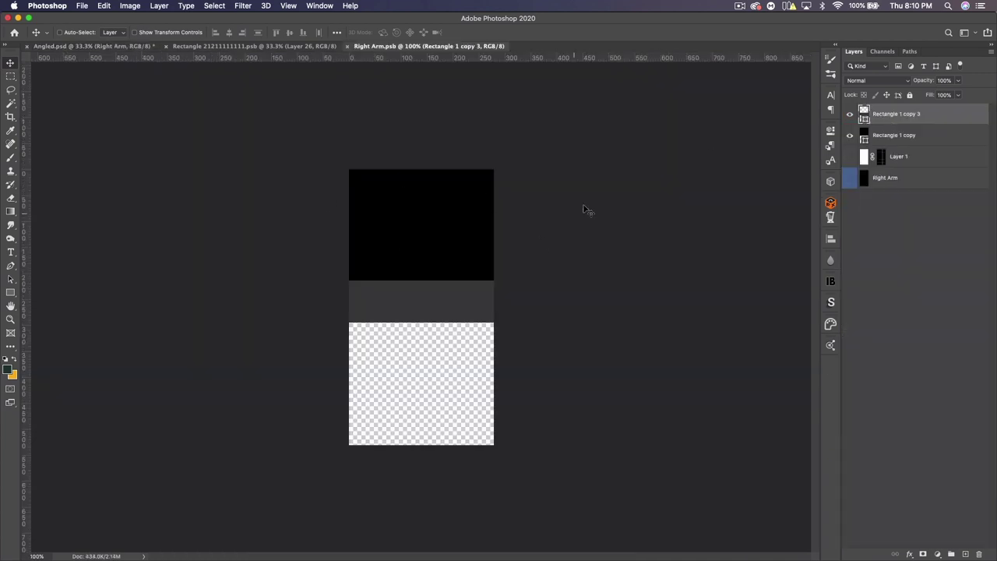
double_click(864, 139)
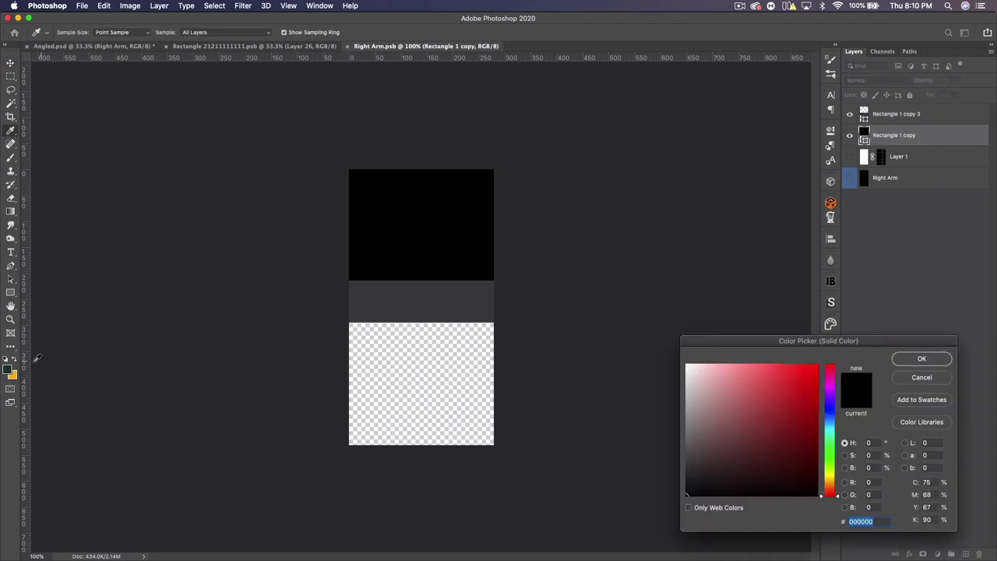
key("ctrl+v")
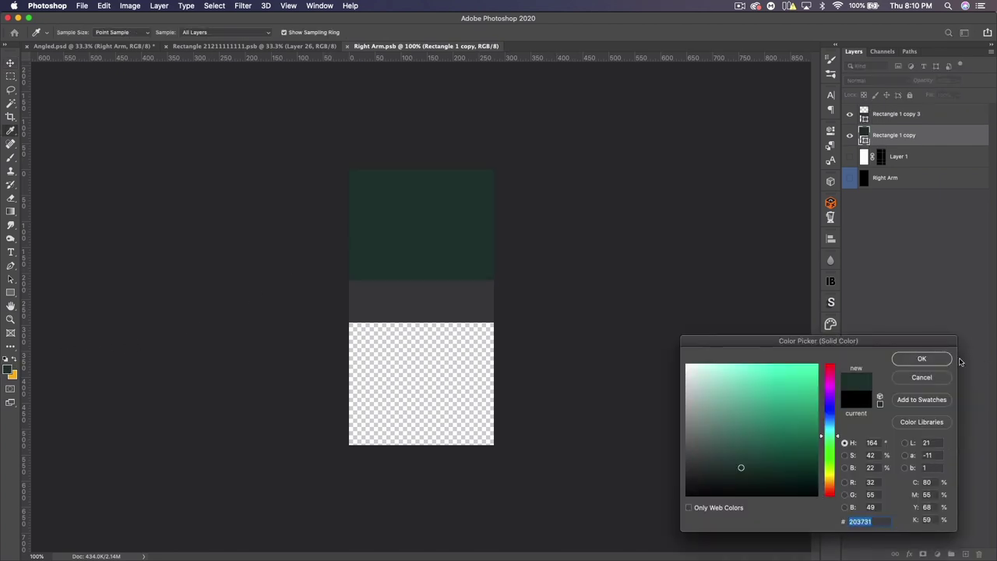
left_click(927, 359)
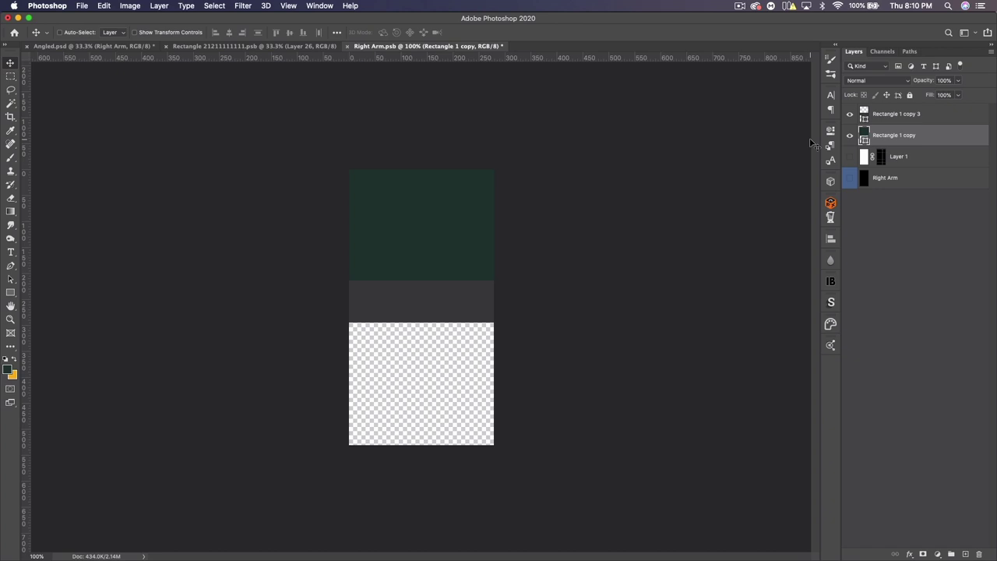
- Hide the green rectangle, recolor the gray band in Right Arm.psb to gold ffb612, save it, and return to the mockup
double_click(864, 117)
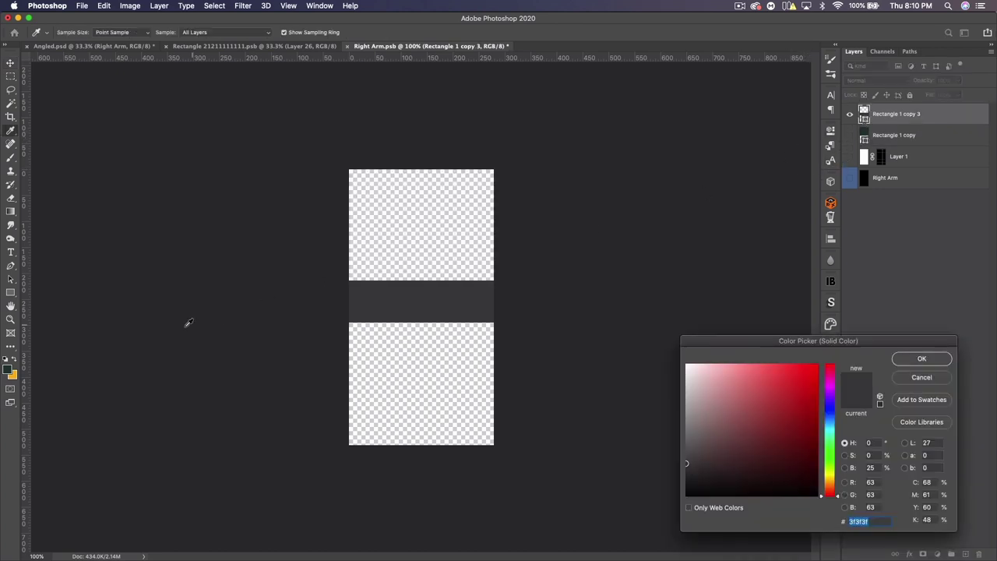
key("super+v")
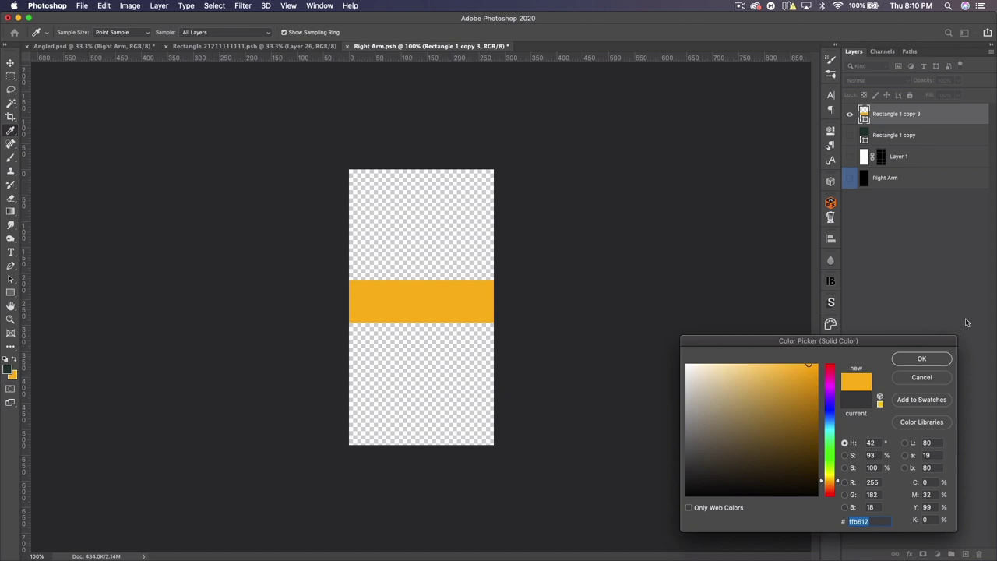
left_click(922, 358)
key("v")
left_click(300, 46)
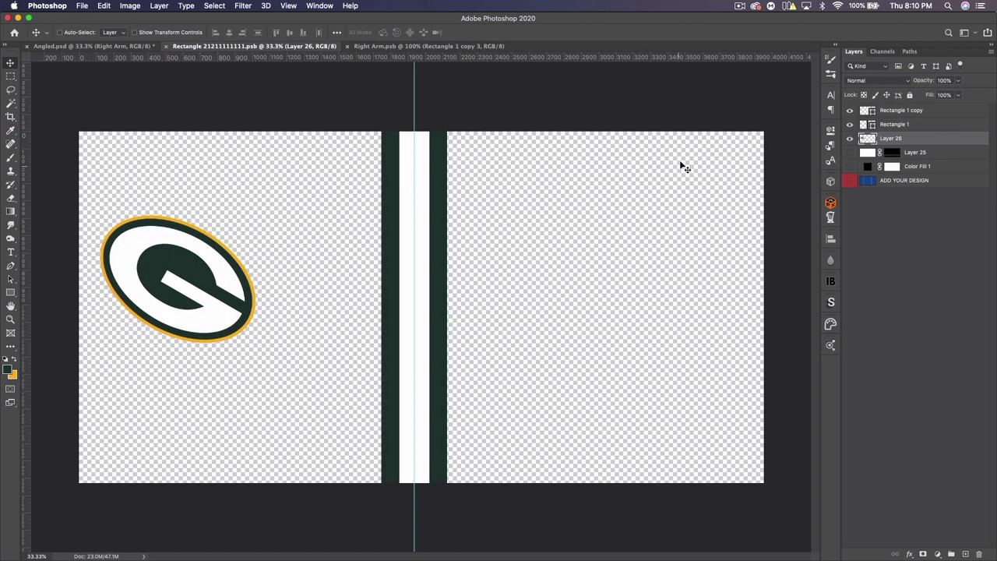
key("ctrl+shift+Tab")
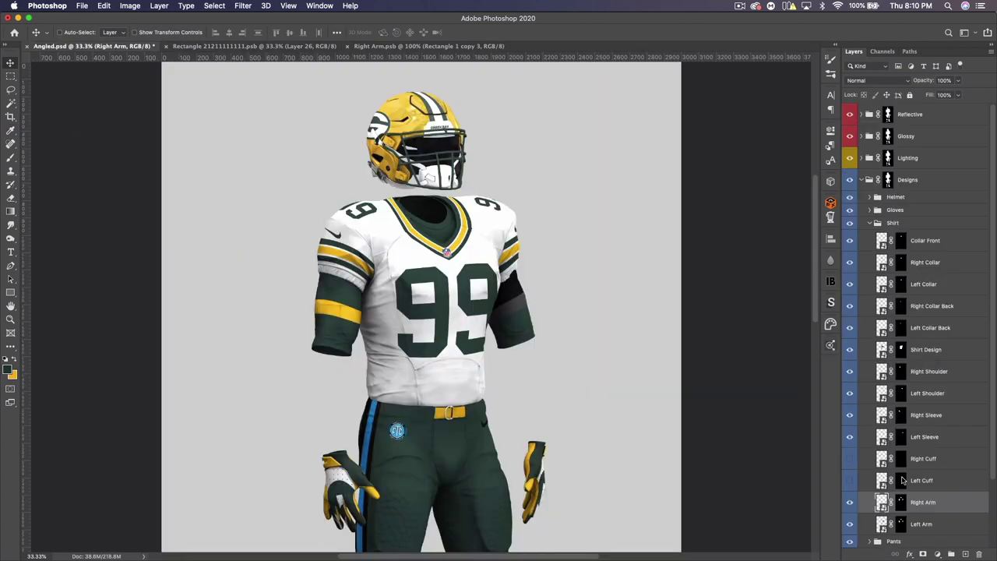
- Open Left Arm.psb, hide the black rectangle, recolor the gray band to gold ffb612, and save the file
double_click(881, 525)
left_click(849, 114)
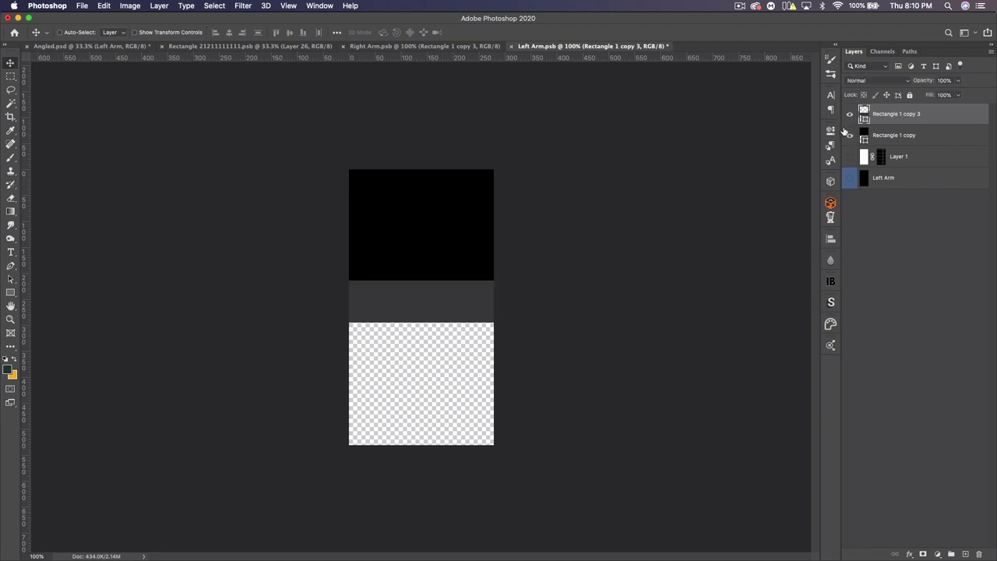
left_click(851, 135)
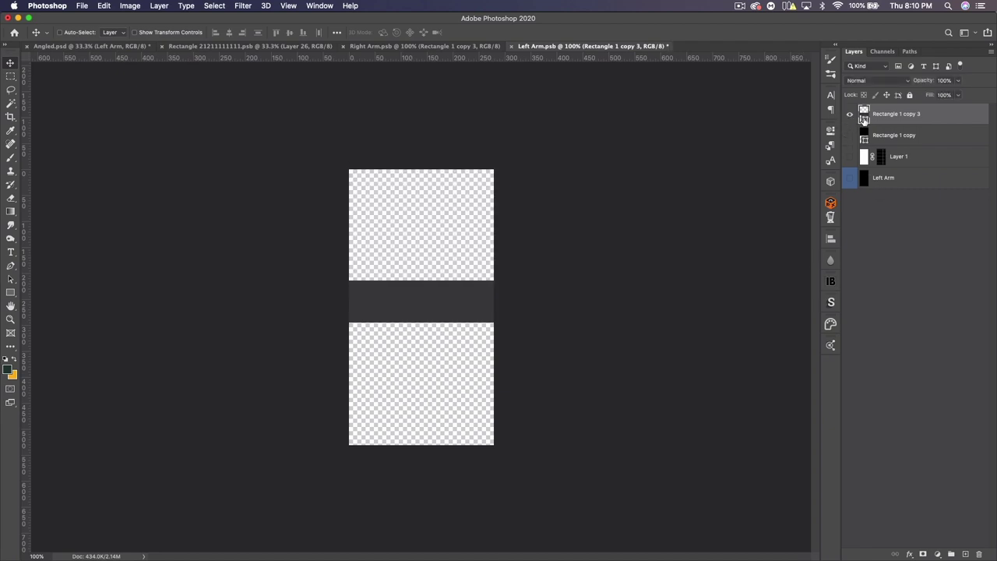
double_click(863, 117)
left_click(11, 375)
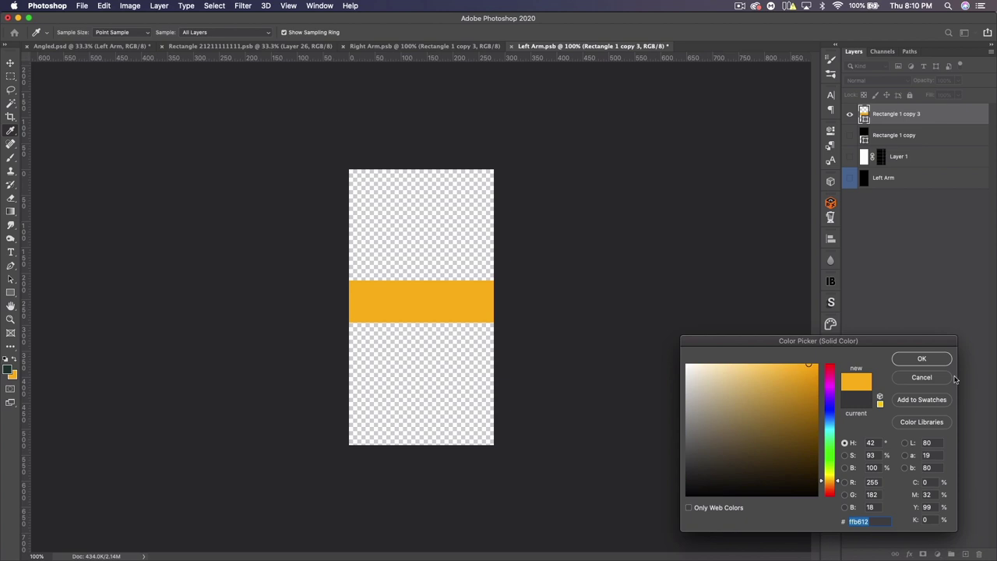
left_click(921, 358)
key("v")
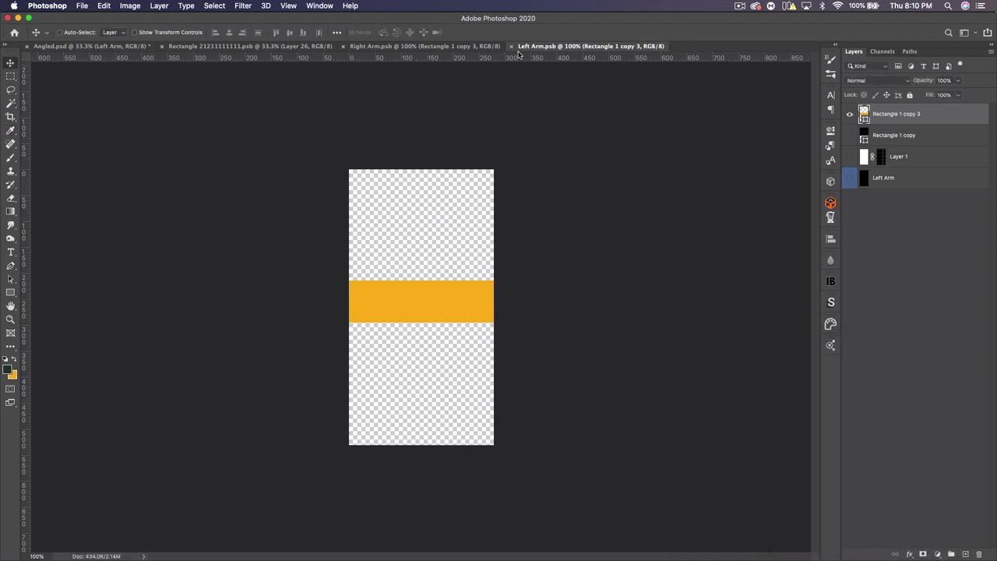
- Close Left Arm.psb and Right Arm.psb, and hide both arm layers in the Angled.psb mockup
key("super+w")
left_click(343, 46)
scroll(929, 436, "down", 3)
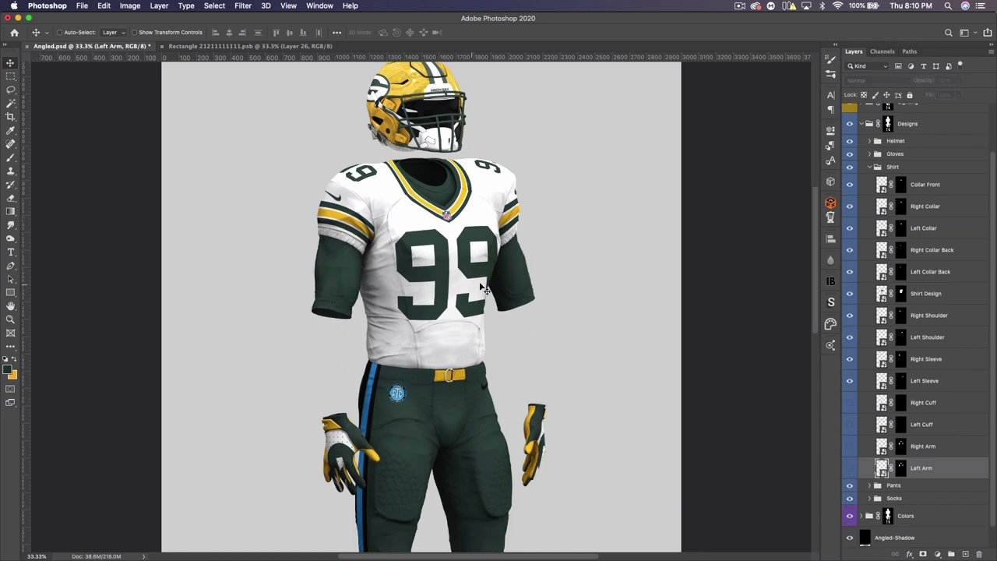
scroll(467, 291, "down", 3)
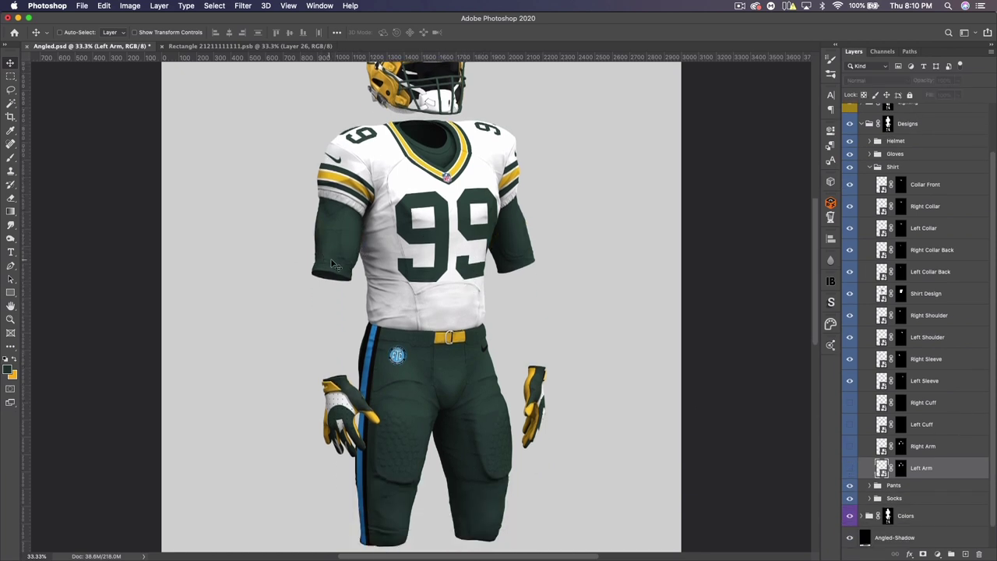
- Open Right Leg.psb and Left Leg.psb from the smart object layers in the Pants folder
scroll(631, 279, "down", 5)
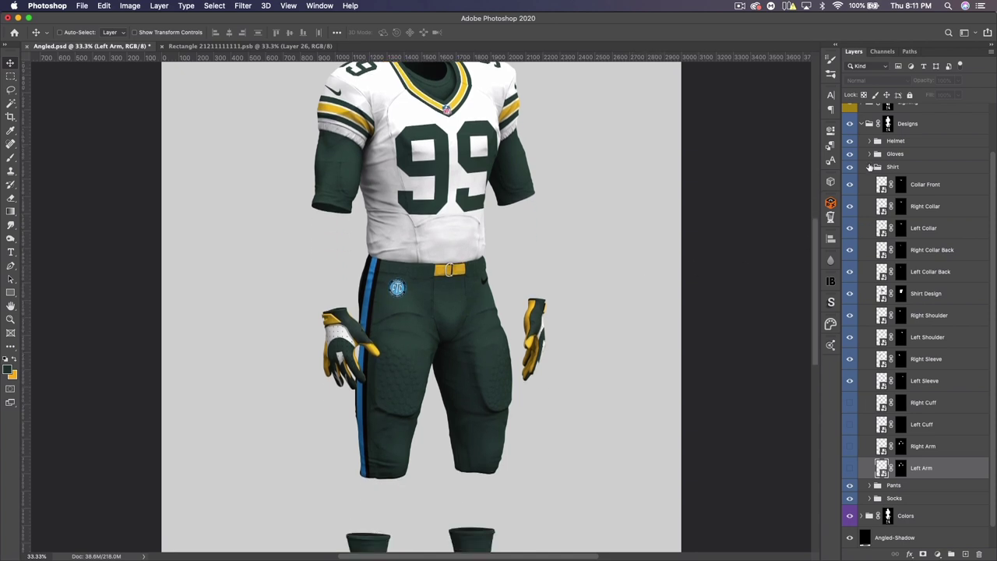
left_click(869, 169)
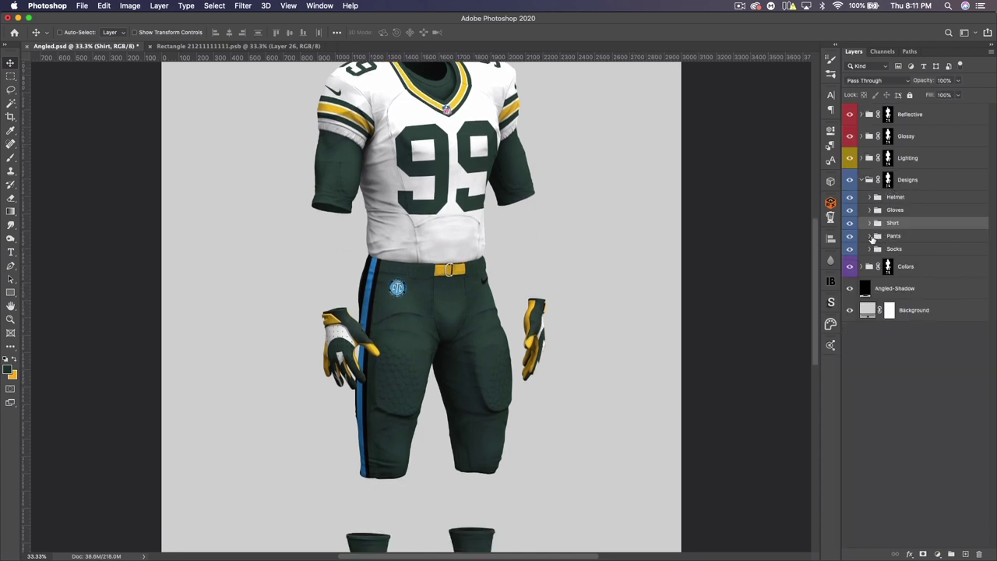
left_click(870, 236)
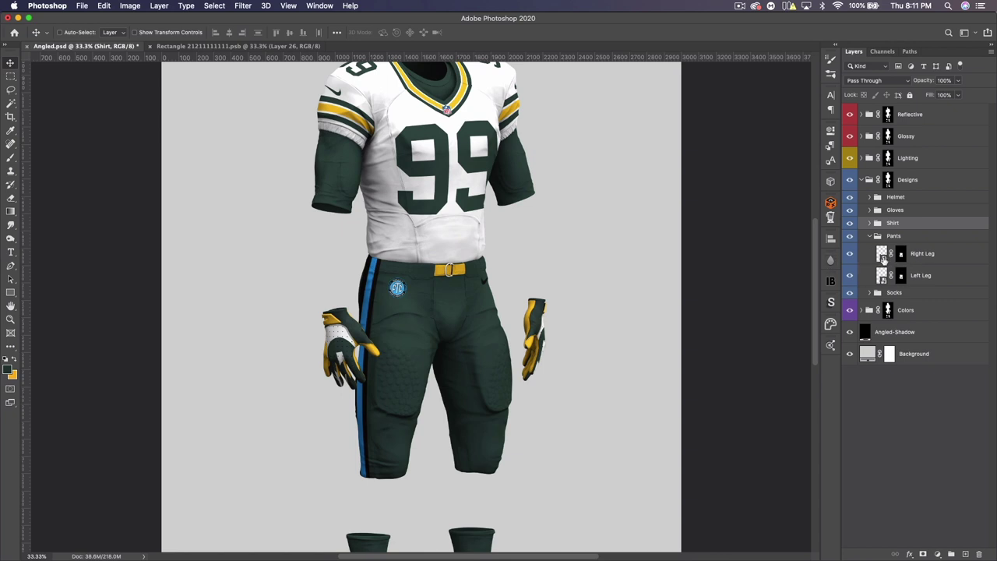
double_click(882, 258)
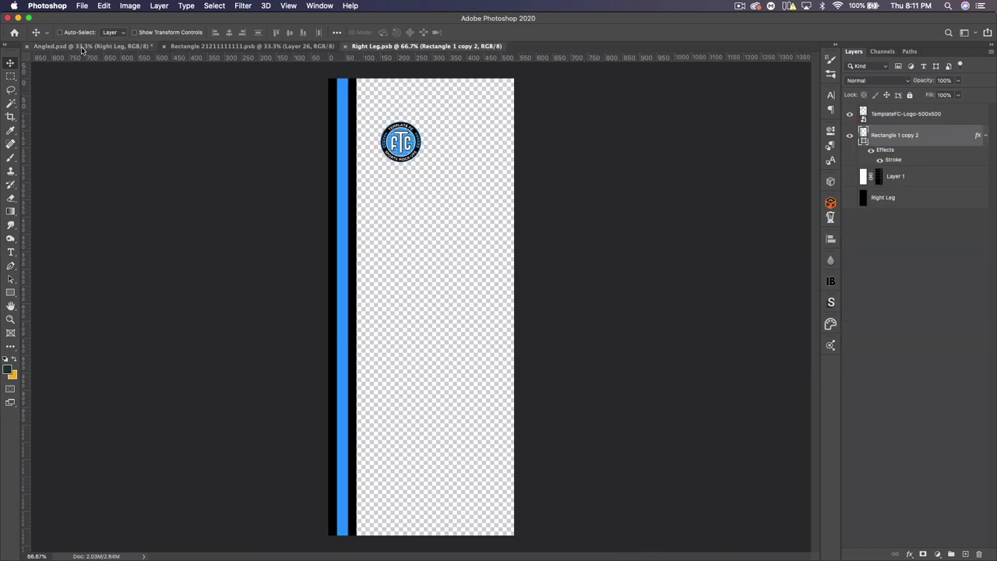
left_click(78, 47)
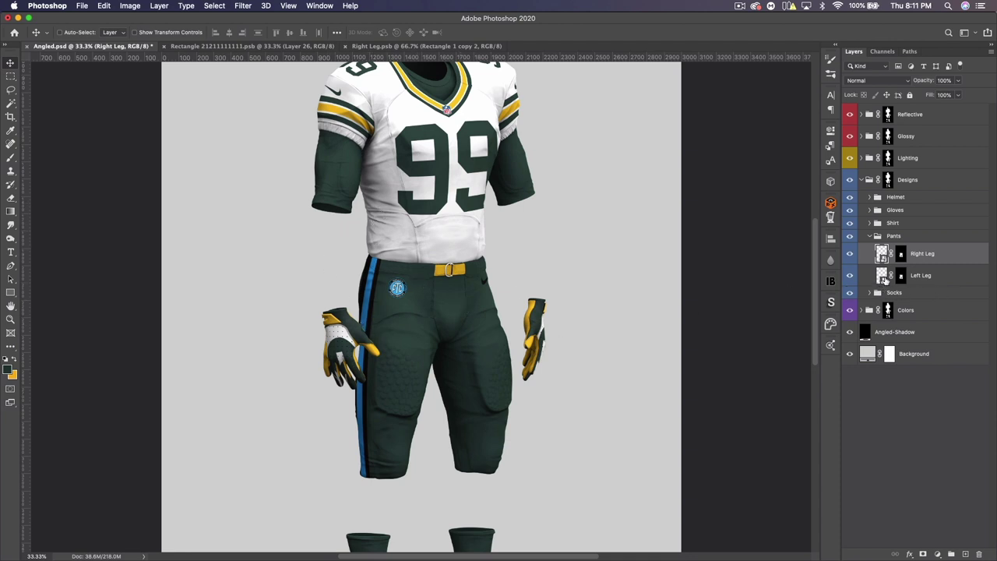
double_click(881, 277)
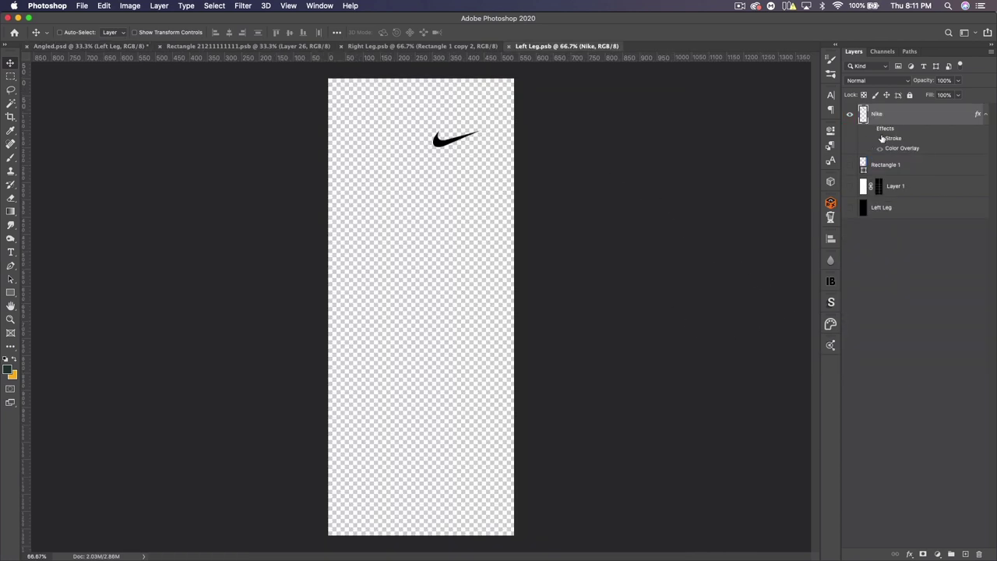
- In Left Leg.psb, enable the Nike logo's effects, set its color overlay to gold ffb612, save, and return to the mockup
left_click(871, 130)
double_click(900, 121)
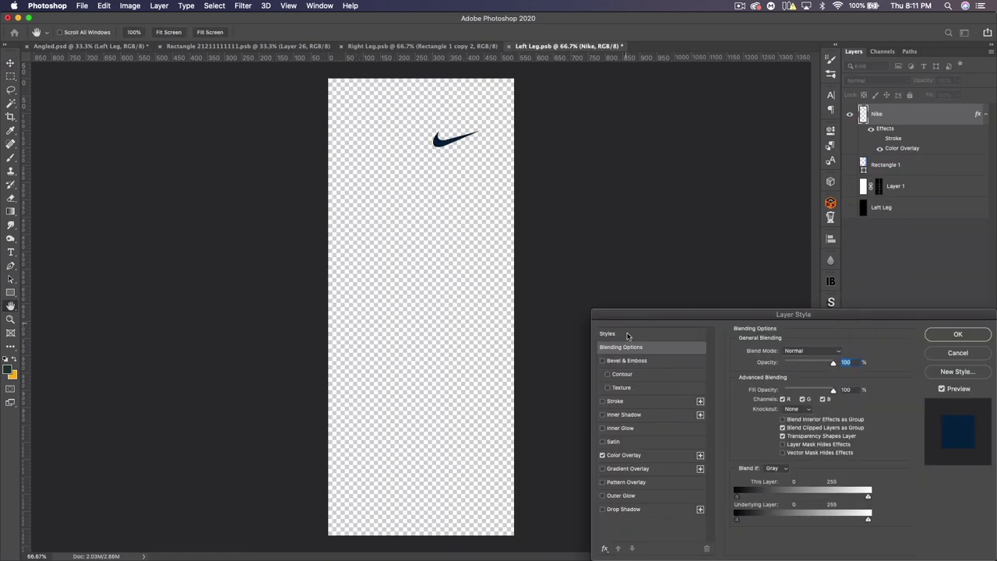
left_click(633, 454)
left_click(841, 355)
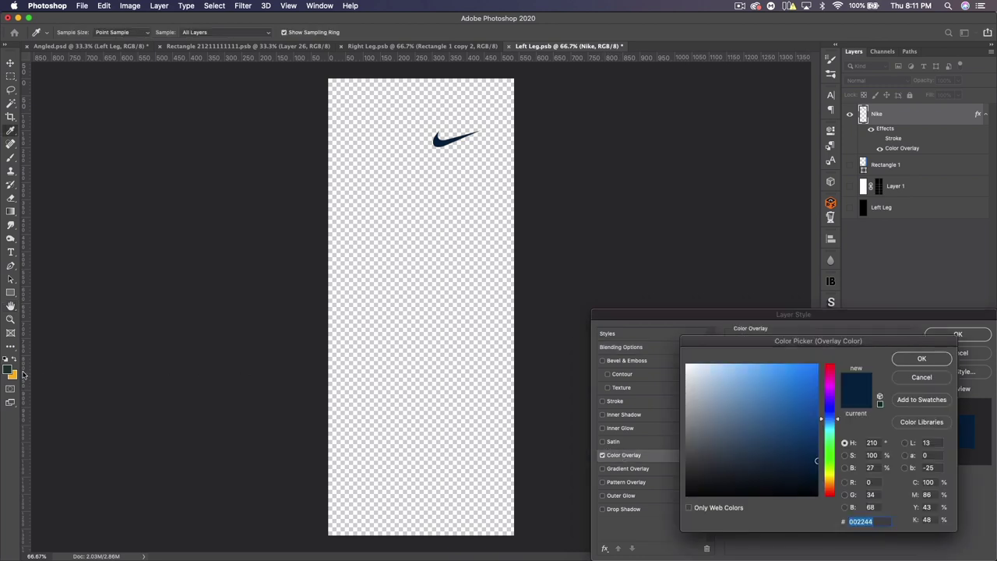
type("ffb612")
left_click(907, 358)
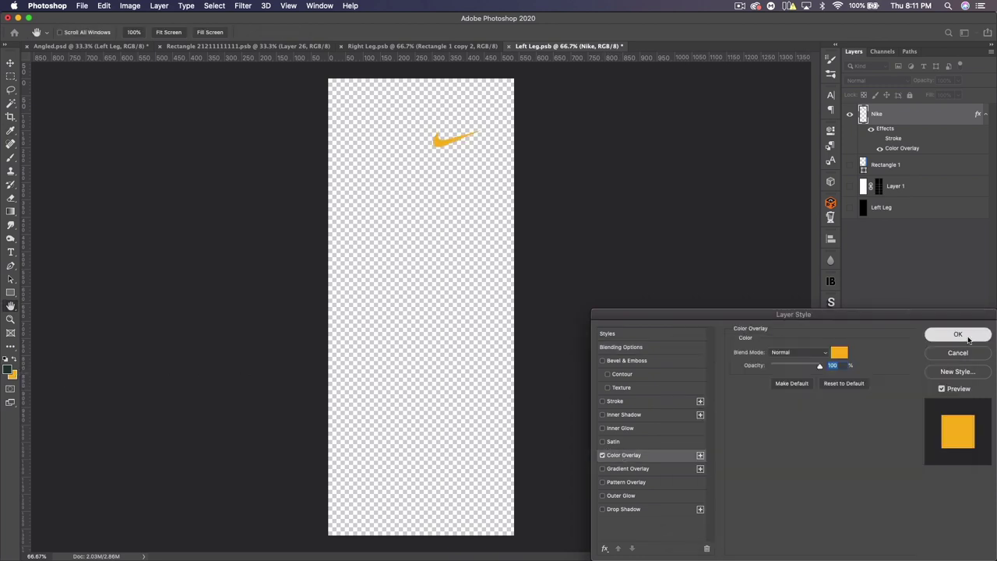
left_click(964, 335)
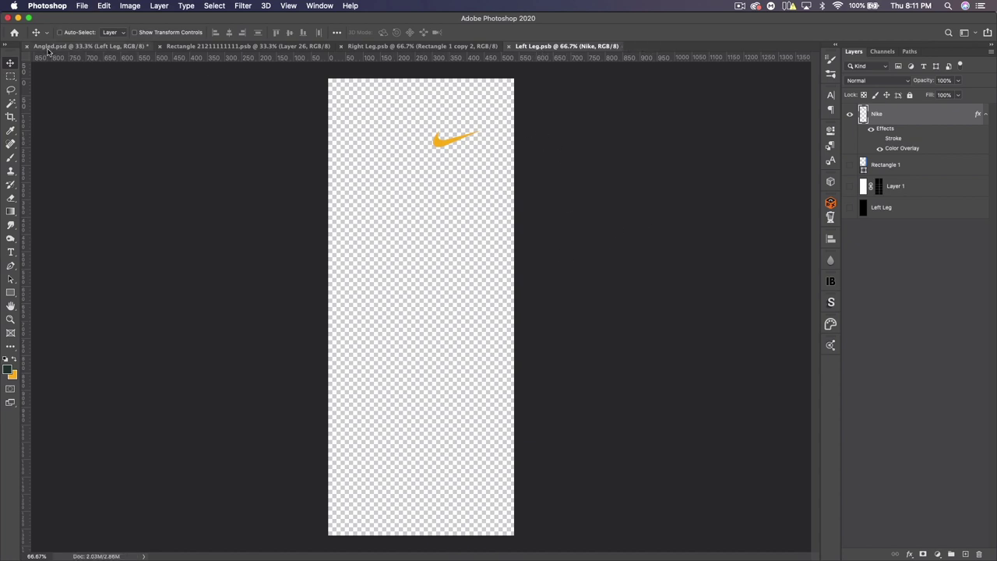
left_click(84, 46)
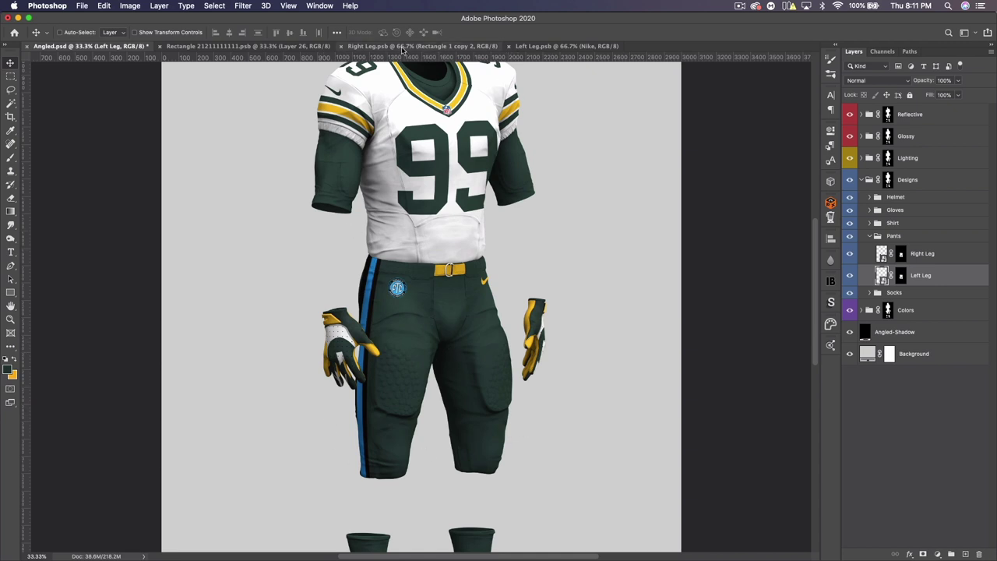
- In Right Leg.psb, hide the TemplateFC logo and recolor the blue stripe to white ffffff
left_click(404, 47)
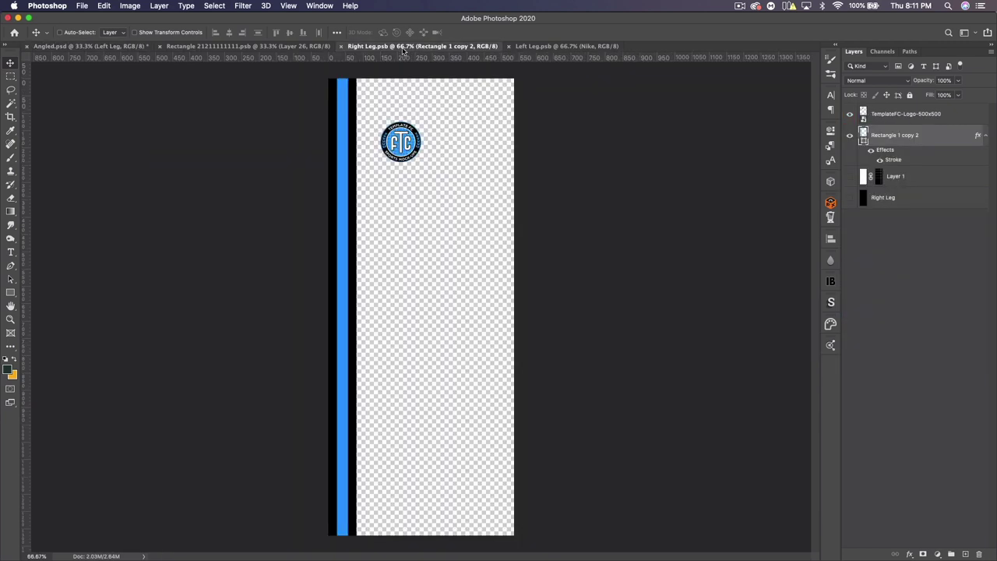
left_click(886, 117)
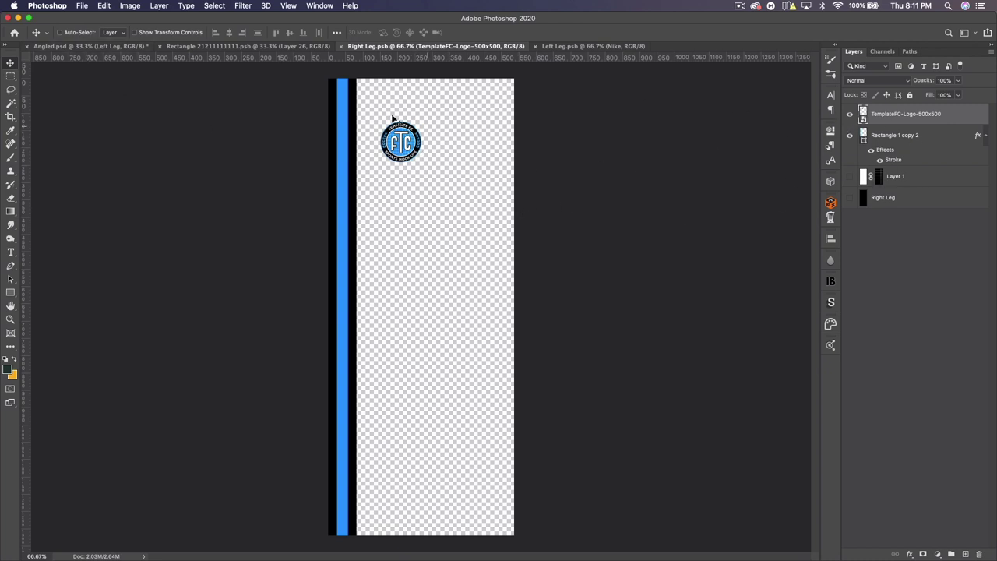
left_click(850, 115)
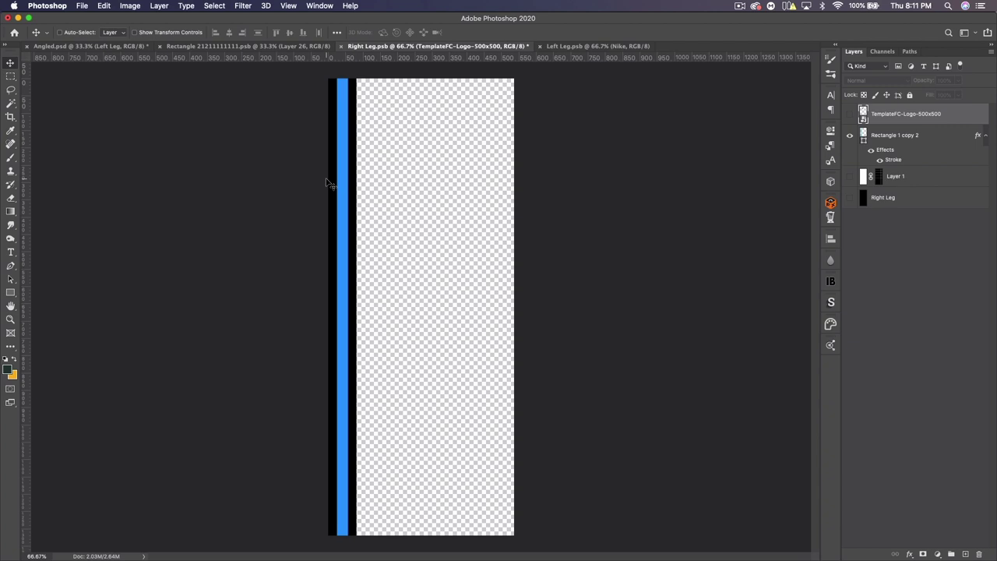
double_click(863, 137)
left_click(686, 365)
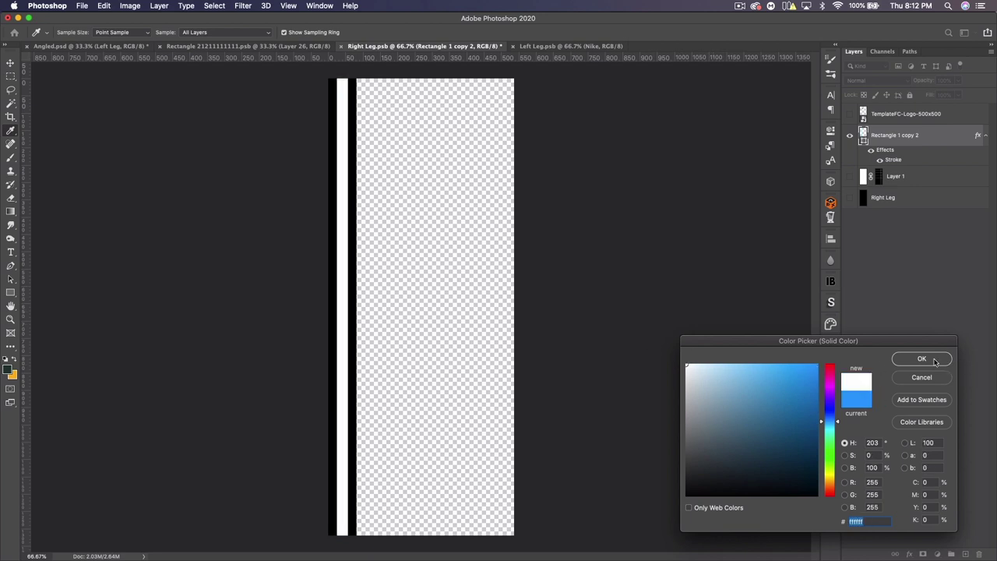
left_click(936, 360)
- Change the Right Leg stripe's stroke color to the gold background swatch, save the file, and return to the mockup
double_click(919, 150)
left_click(670, 407)
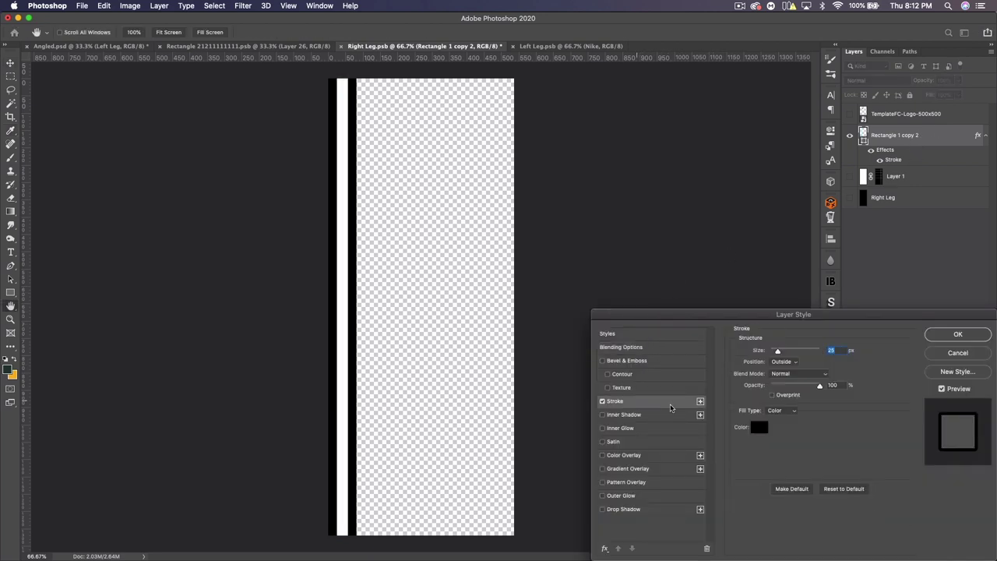
left_click(759, 427)
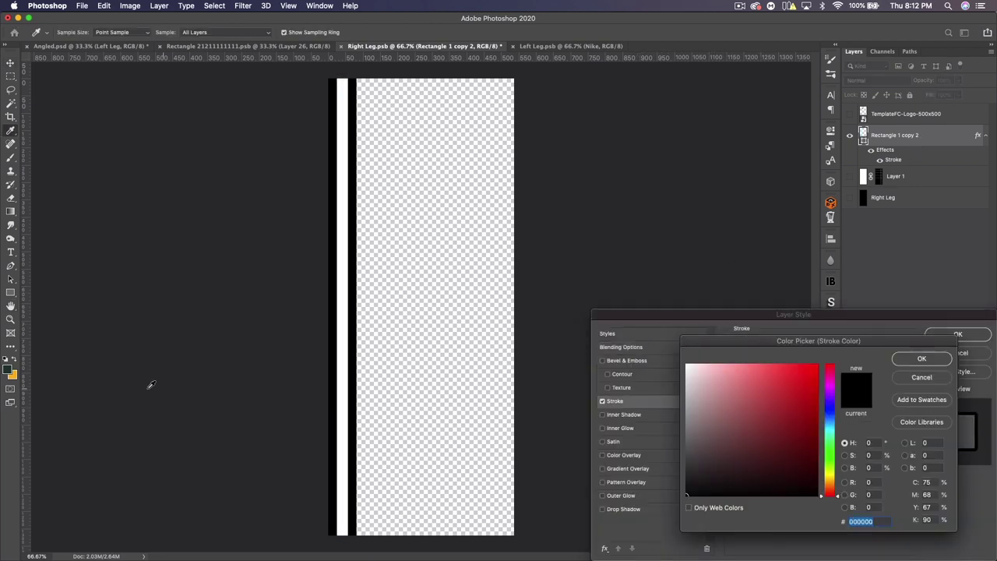
left_click(13, 373)
left_click(923, 359)
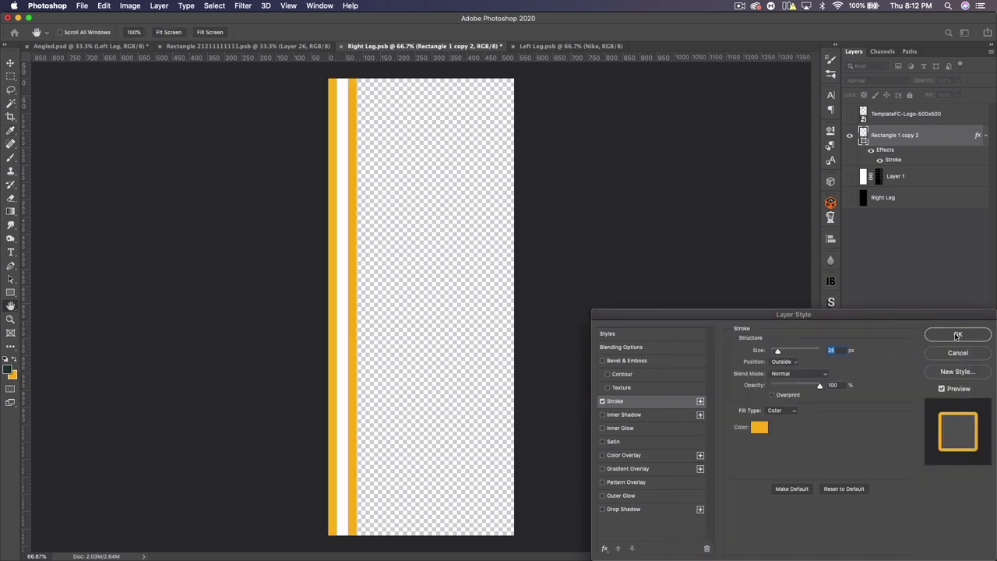
left_click(957, 334)
left_click(90, 46)
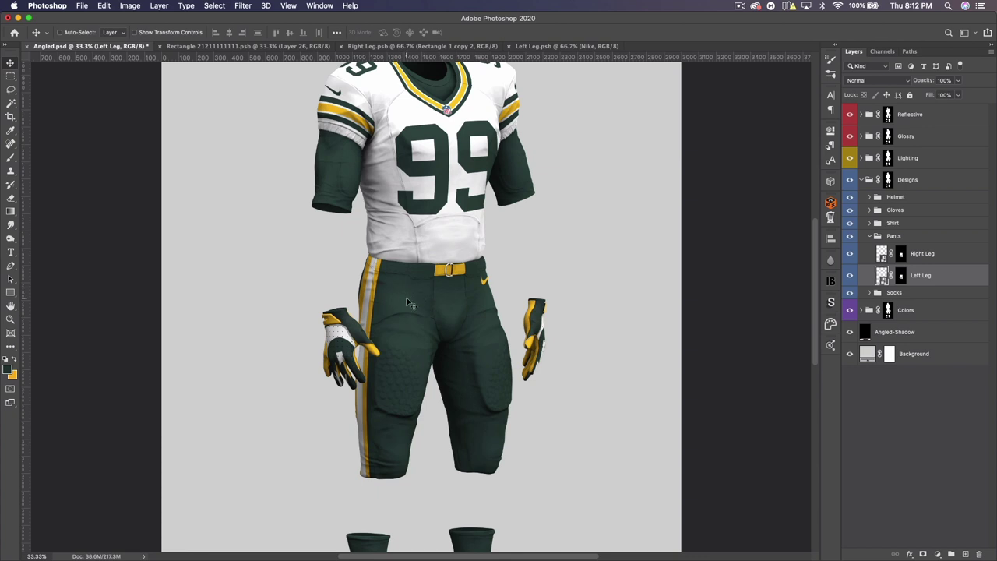
- Close Left Leg.psb and open Collar Front.psb from the Shirt folder
key("super+minus")
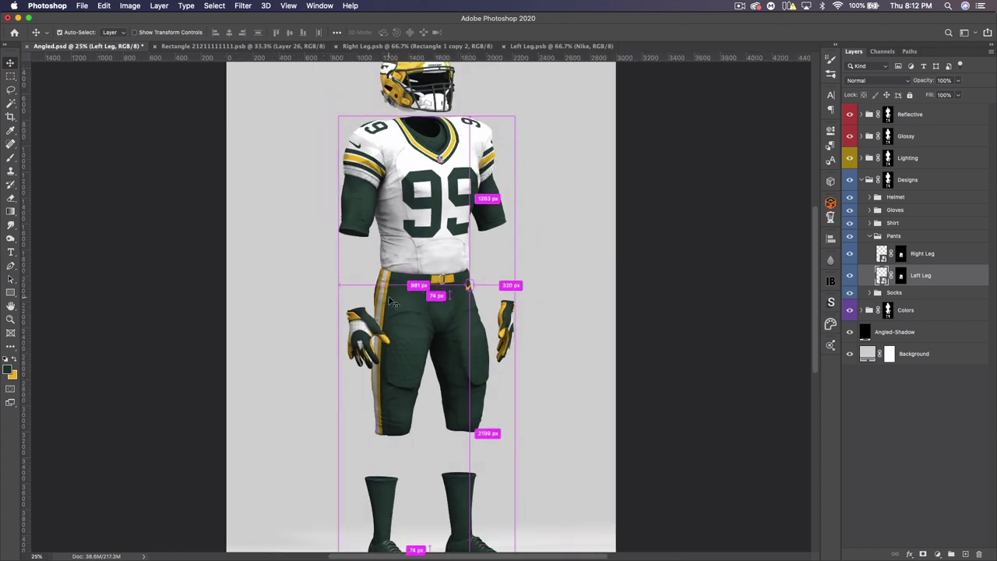
double_click(881, 275)
key("super+w")
left_click(870, 223)
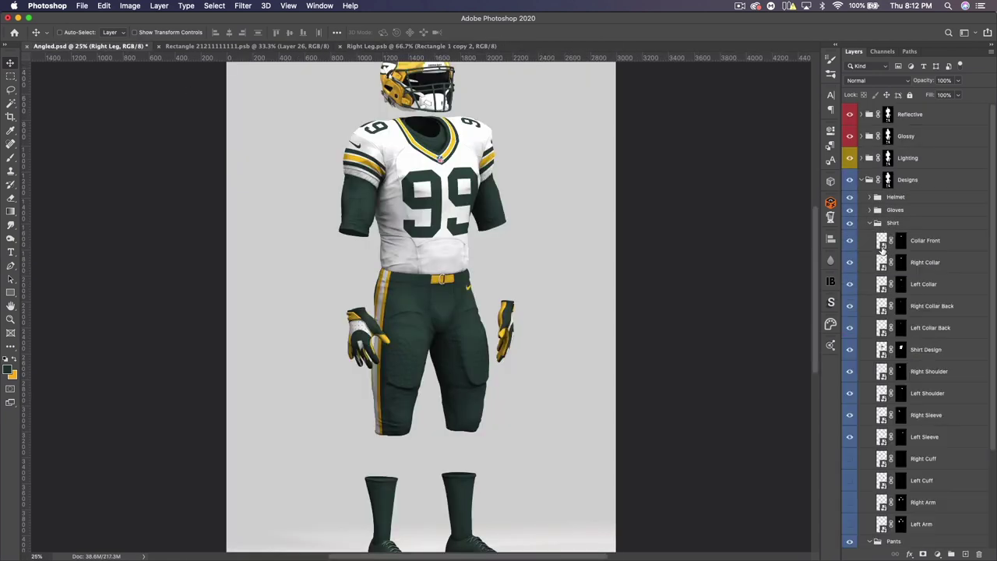
double_click(882, 242)
- Copy the NFL shield from Collar Front.psb into Right Leg.psb, fit it in place of the hidden template logo, save, and return to the mockup
key("super+x")
key("ctrl+shift+Tab")
key("super+v")
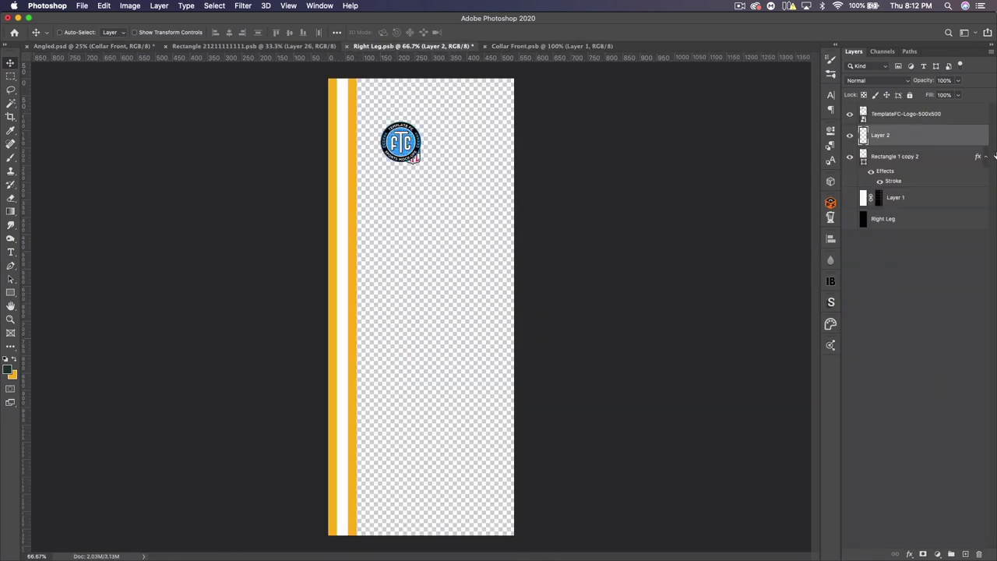
key("super+t")
left_click_drag(420, 164, 421, 122)
key("Return")
key("ctrl+Tab")
key("ctrl+Tab")
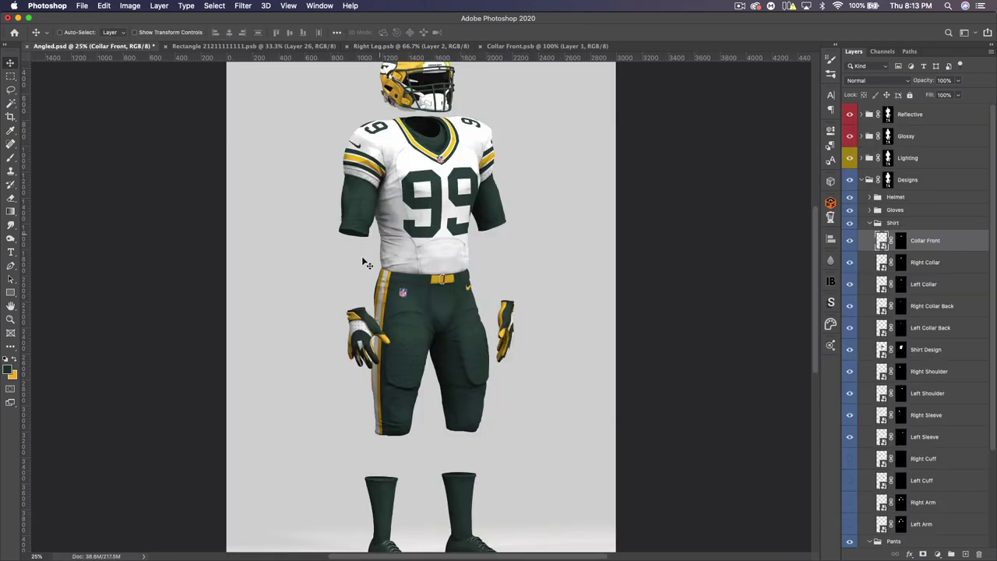
- Open Right Sock.psb and Left Sock.psb from the Socks folder, and close Collar Front.psb
scroll(483, 302, "down", 3)
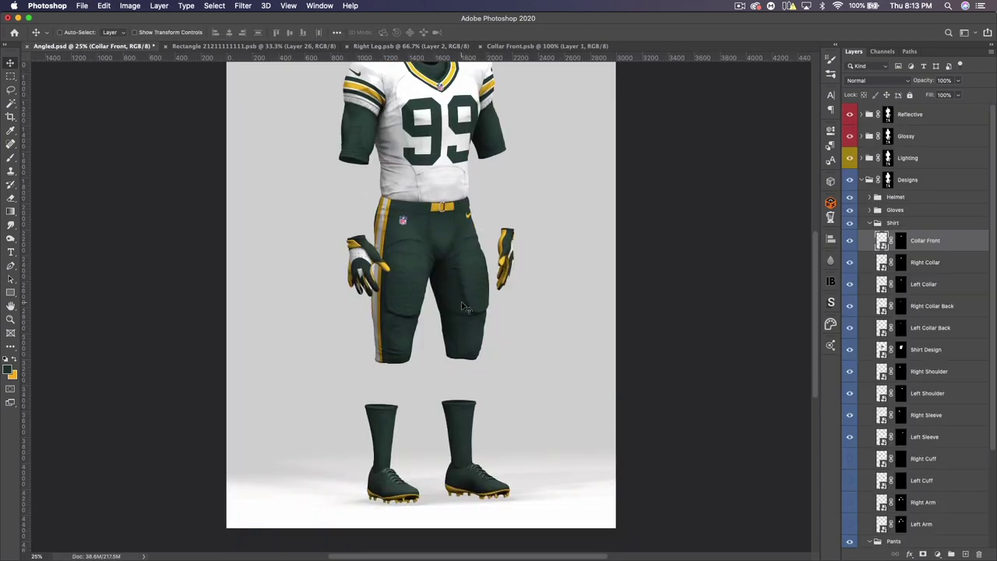
left_click(869, 225)
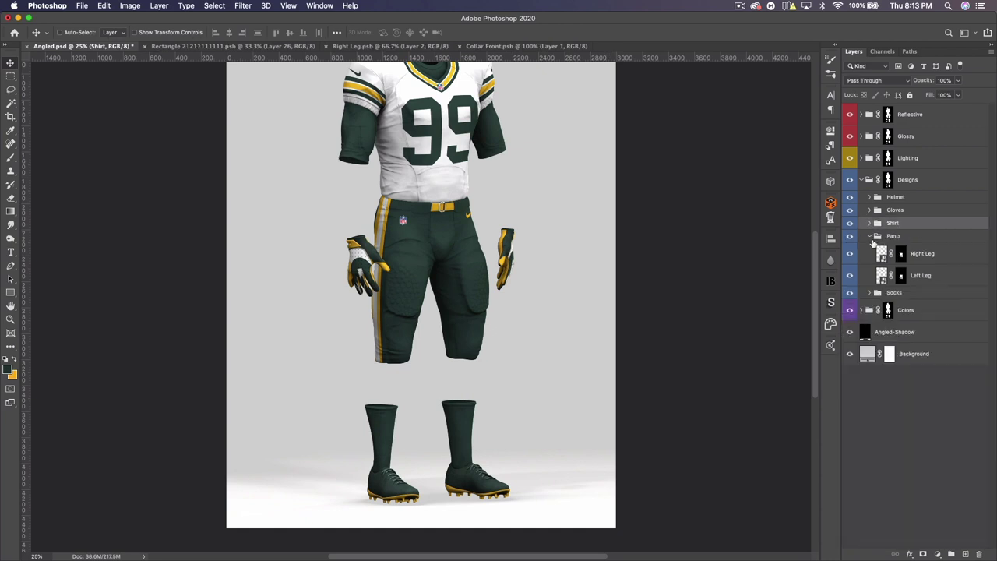
left_click(869, 237)
left_click(870, 249)
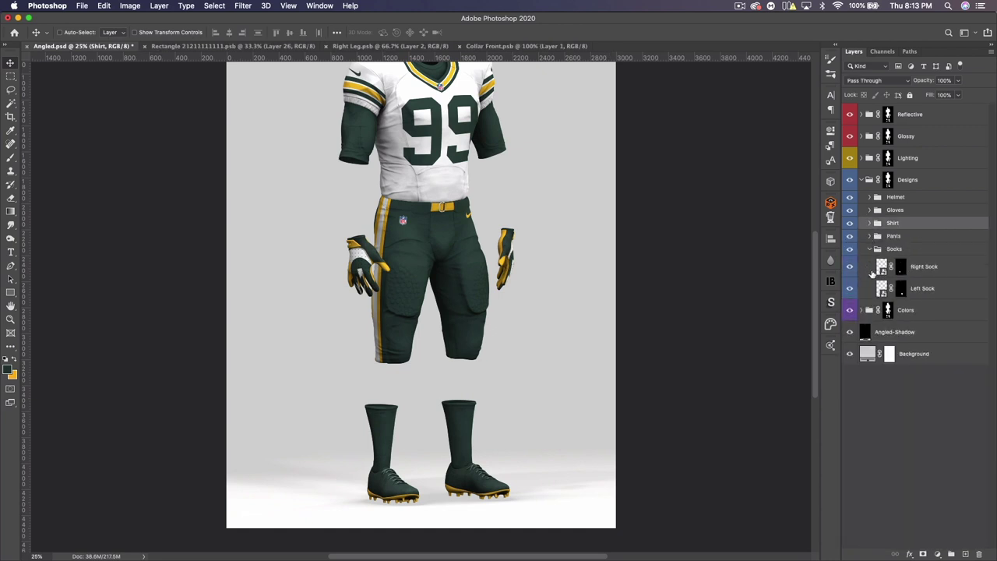
double_click(882, 268)
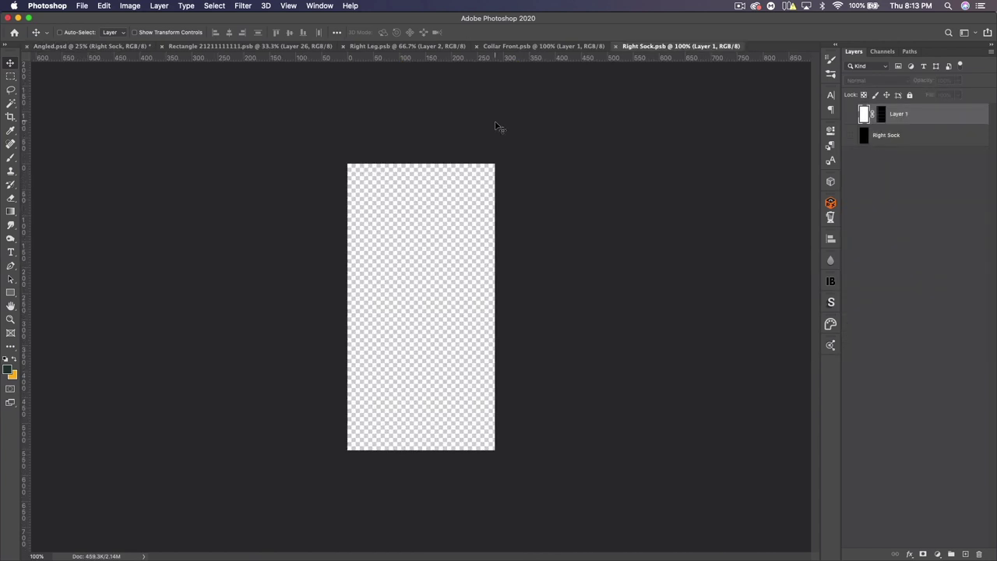
left_click(477, 47)
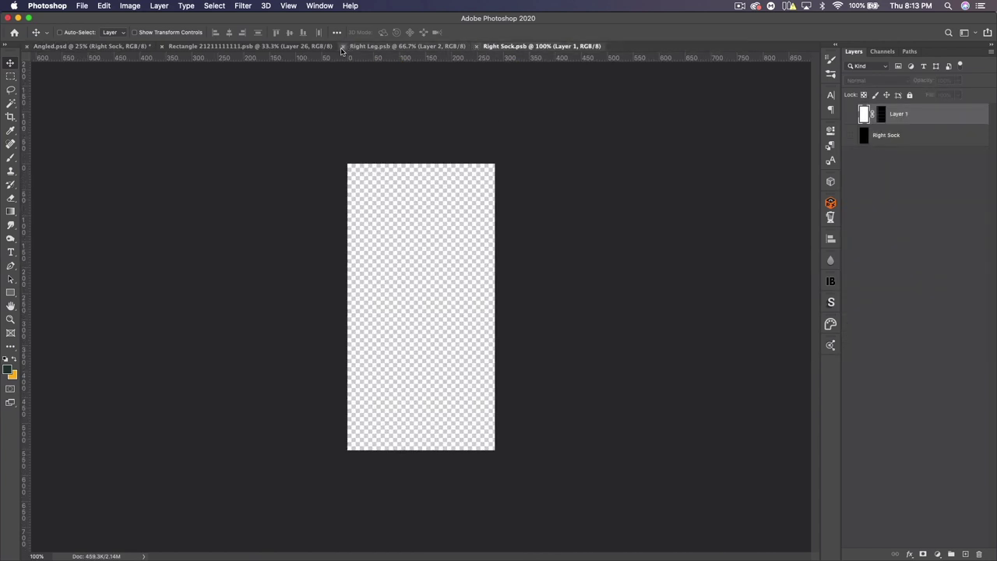
left_click(77, 48)
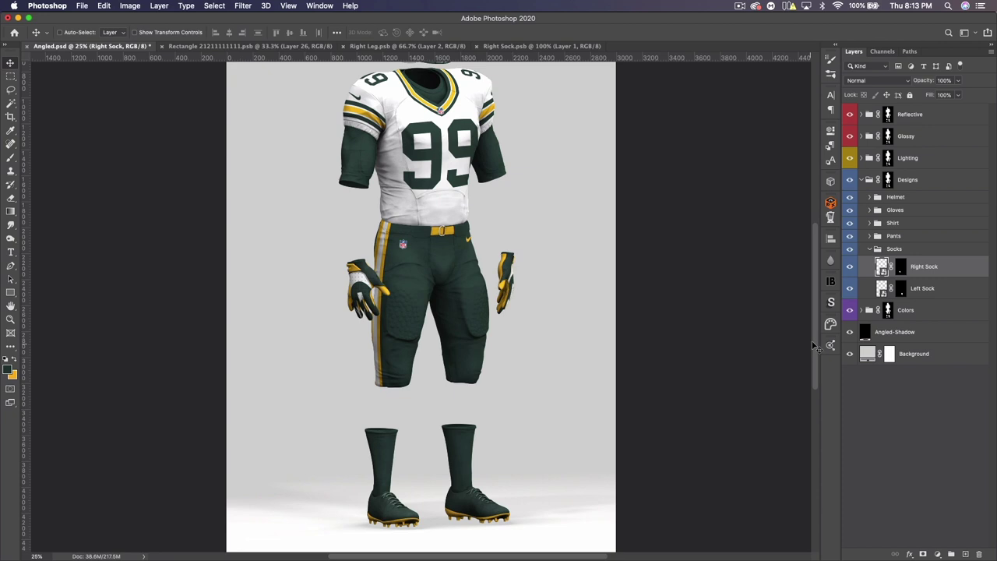
double_click(882, 290)
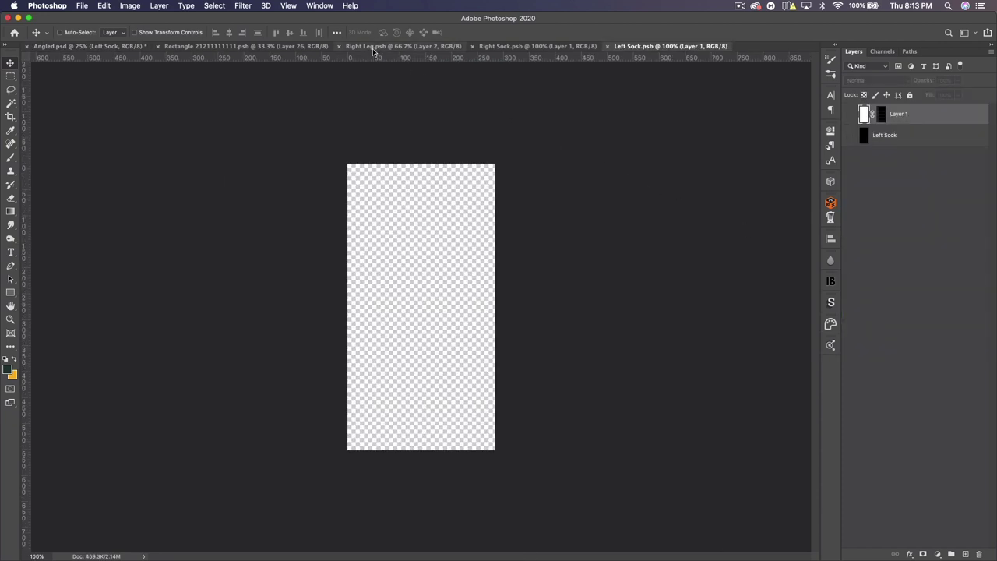
- Copy the white and gold stripe from Right Leg.psb into Right Sock.psb, rotate it to horizontal, and save the file
left_click(405, 46)
left_click(901, 156)
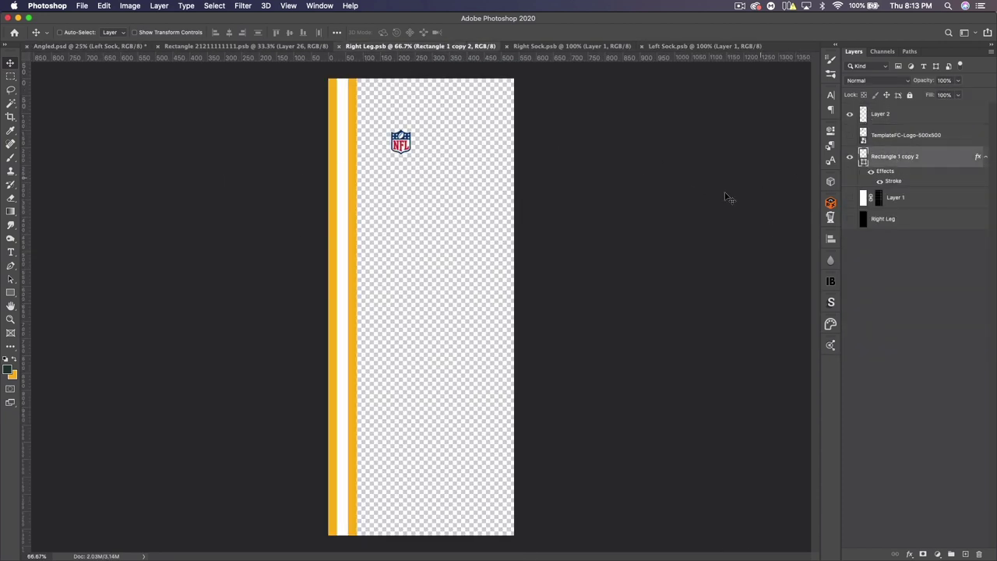
left_click_drag(338, 153, 673, 81)
key("ctrl+t")
key("Return")
key("super+s")
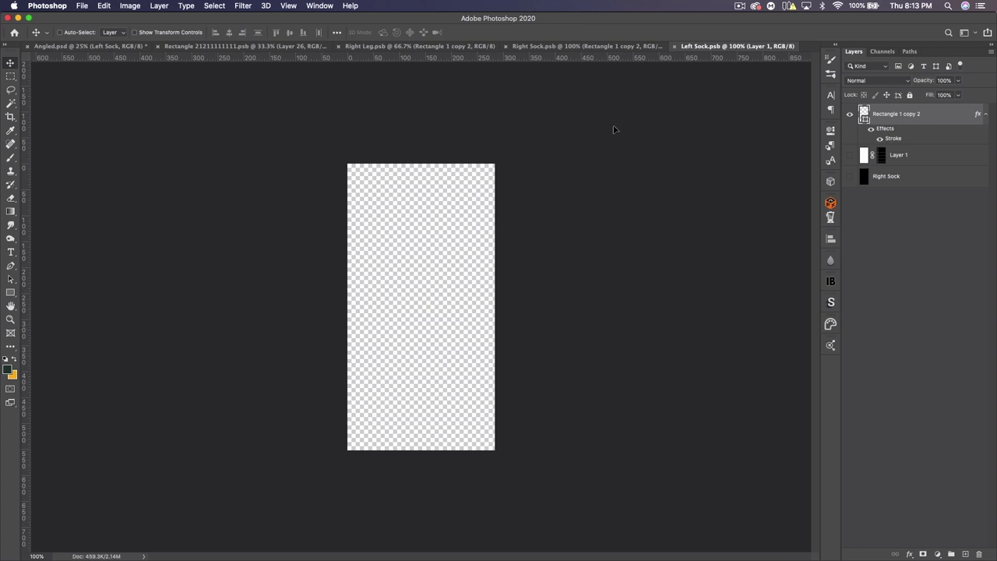
- Copy the horizontal stripe from Right Sock.psb to the middle of Left Sock.psb, save it, and return to the mockup
left_click_drag(423, 278, 418, 307)
key("super+s")
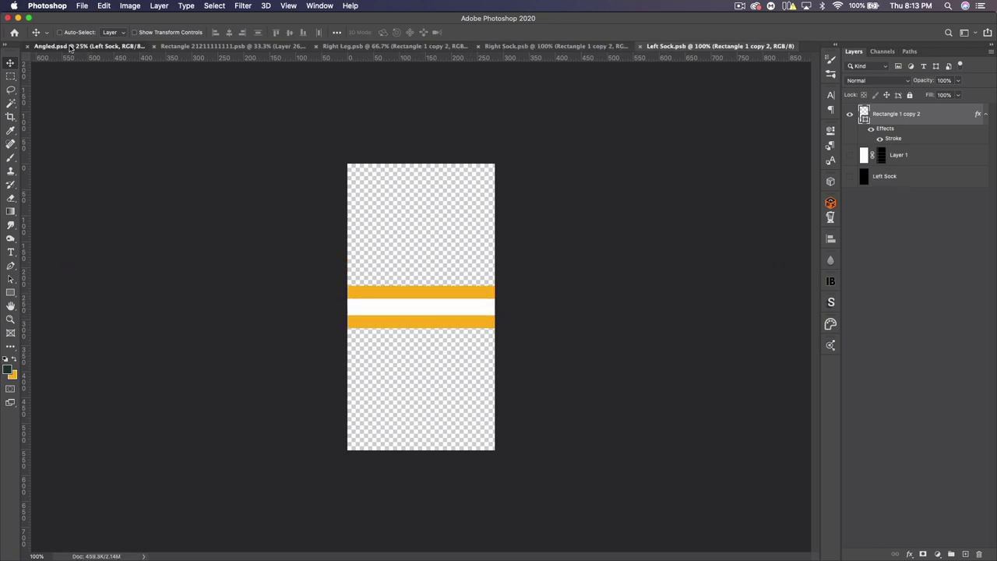
key("ctrl+Tab")
- Examine the updated uniform in the Angled mockup, including a close-up of the lower shirt and waistband
scroll(436, 274, "up", 5)
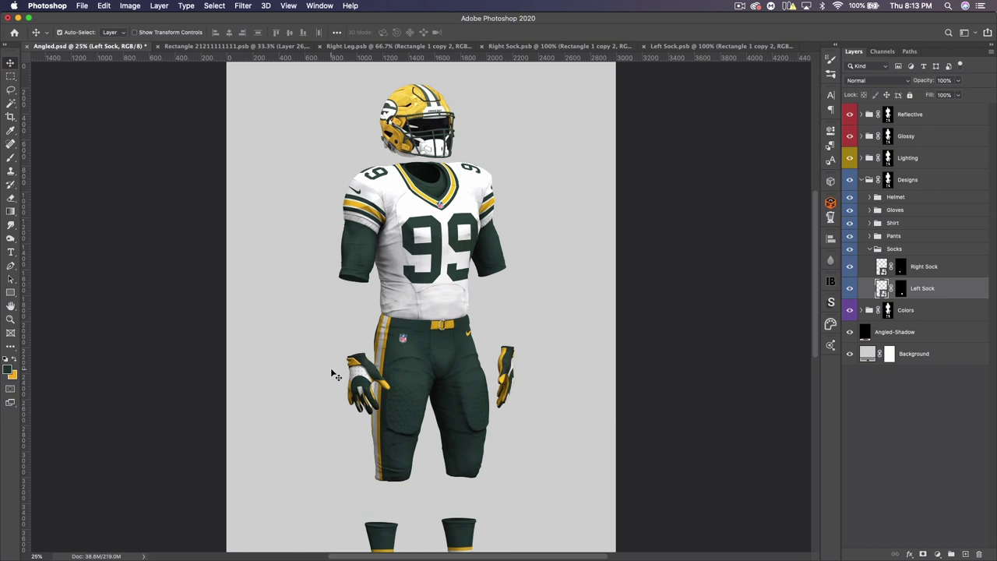
key("super+plus")
key("super+plus")
key("super+plus")
key("super+plus")
key("super+plus")
key("super+plus")
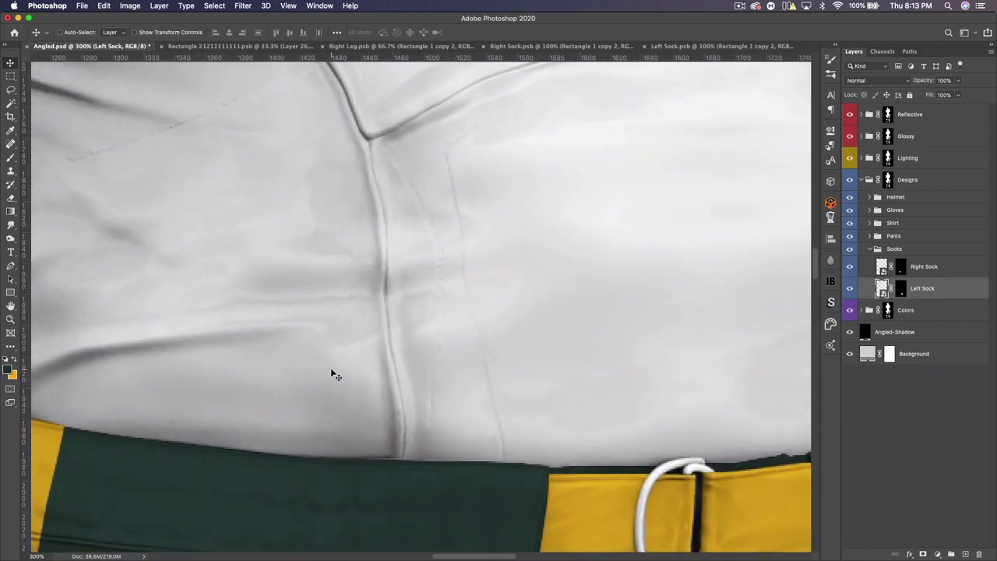
- Examine the Angled mockup close up, from the shirt and its front number to the helmet's facemask, stripes and logo
left_click_drag(338, 345, 511, 351)
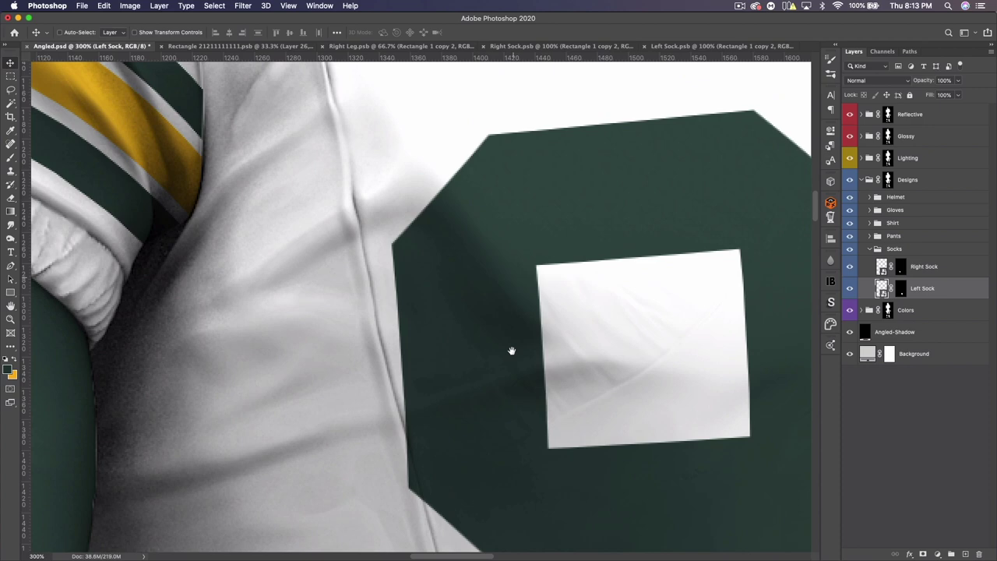
scroll(511, 351, "up", 20)
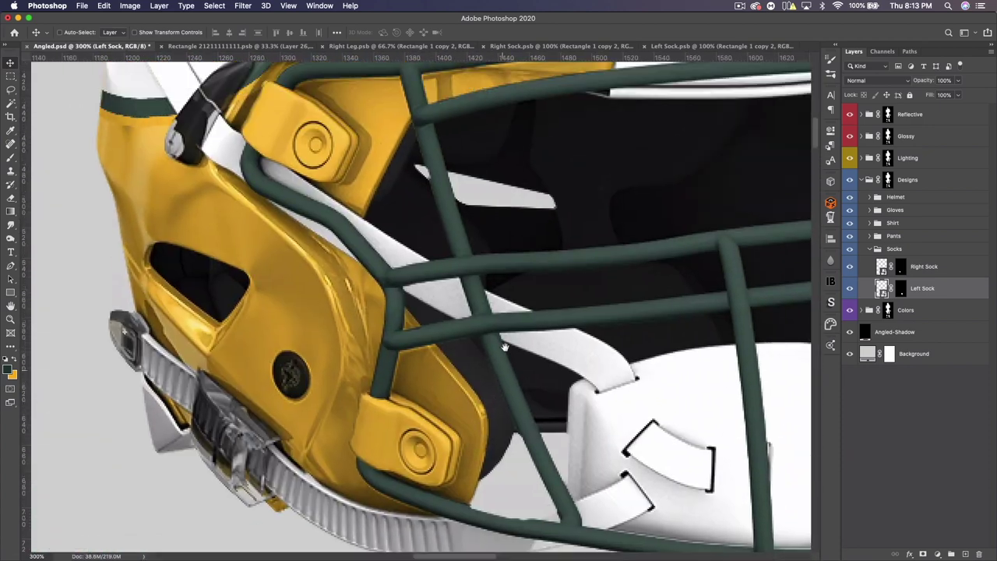
scroll(505, 346, "up", 15)
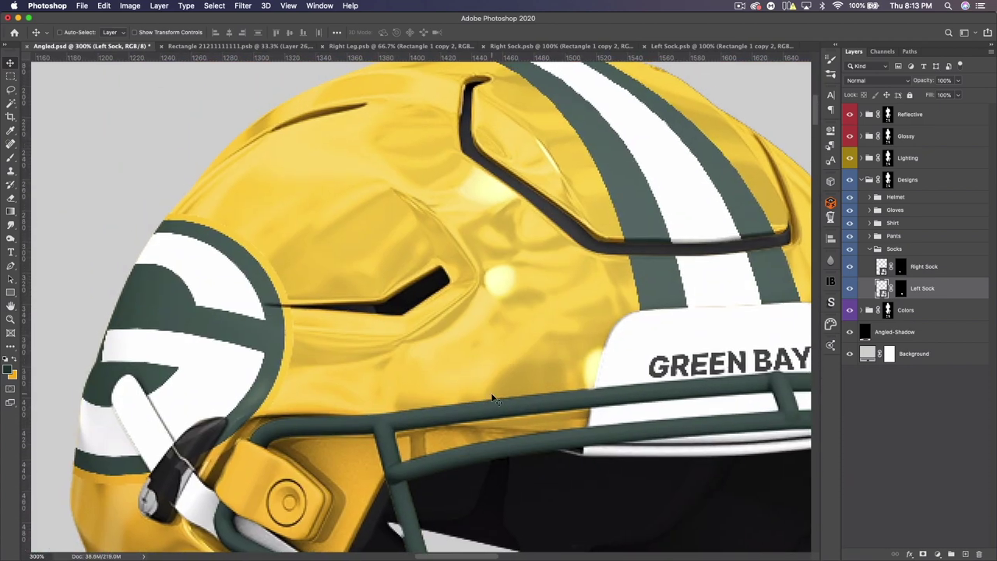
key("super+minus")
key("super+minus")
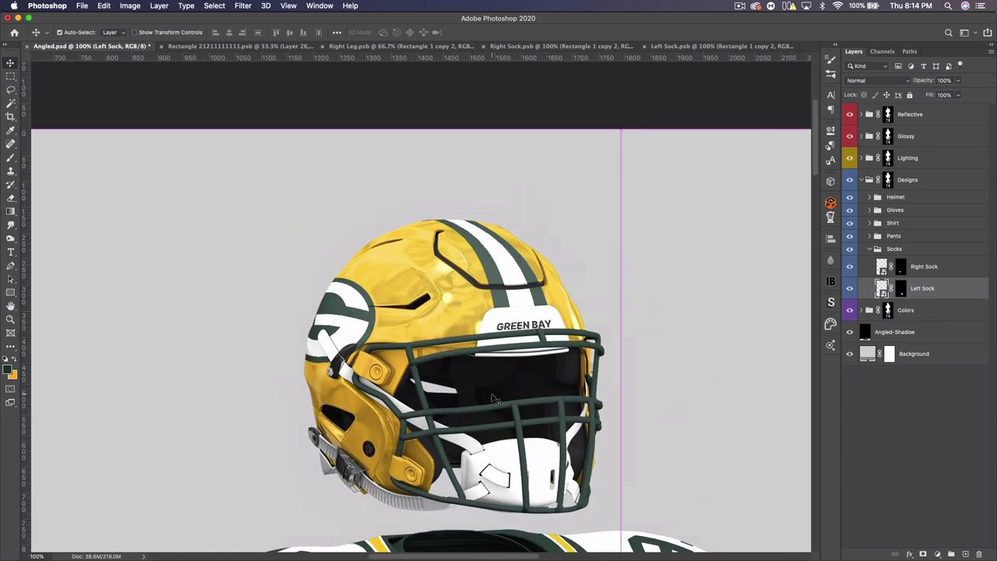
key("super+plus")
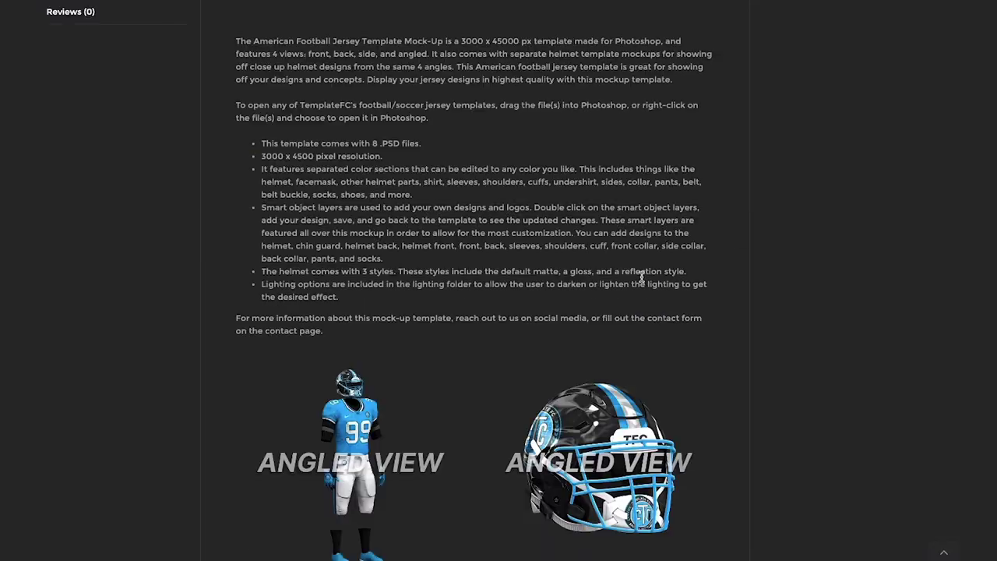
- Look through the TemplateFC American football template web page, from its description and view previews to the last team design examples
scroll(637, 327, "down", 10)
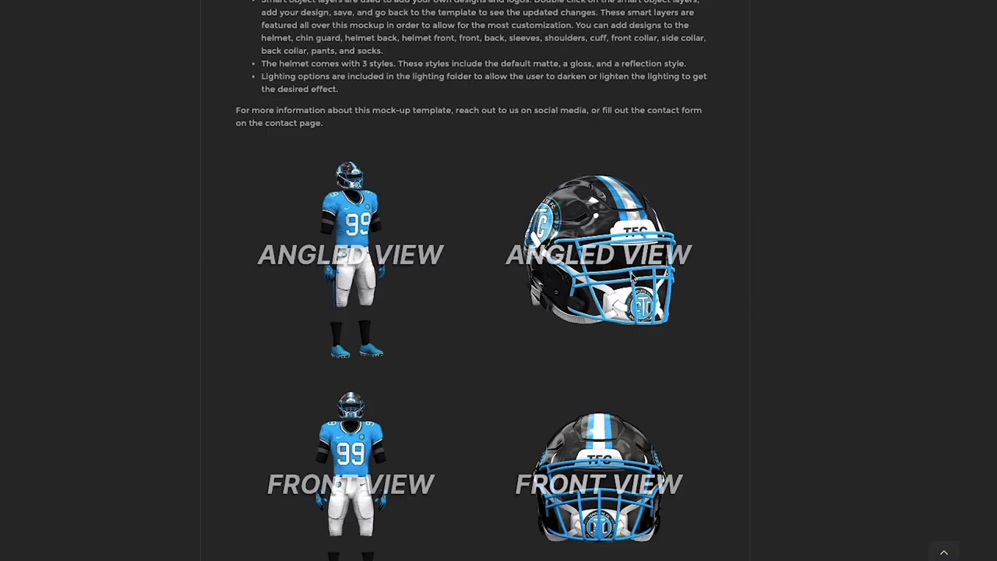
scroll(632, 277, "down", 15)
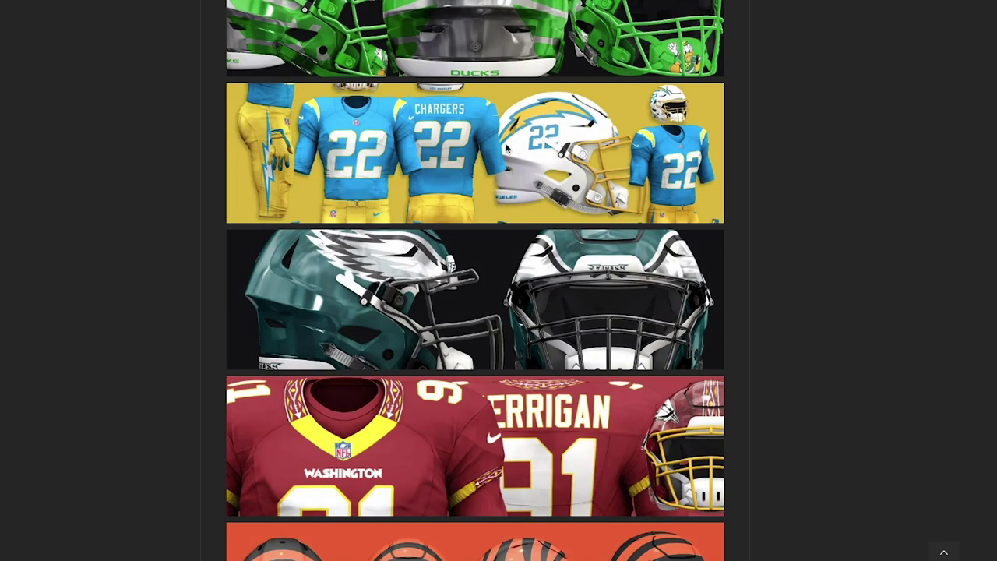
scroll(398, 475, "down", 3)
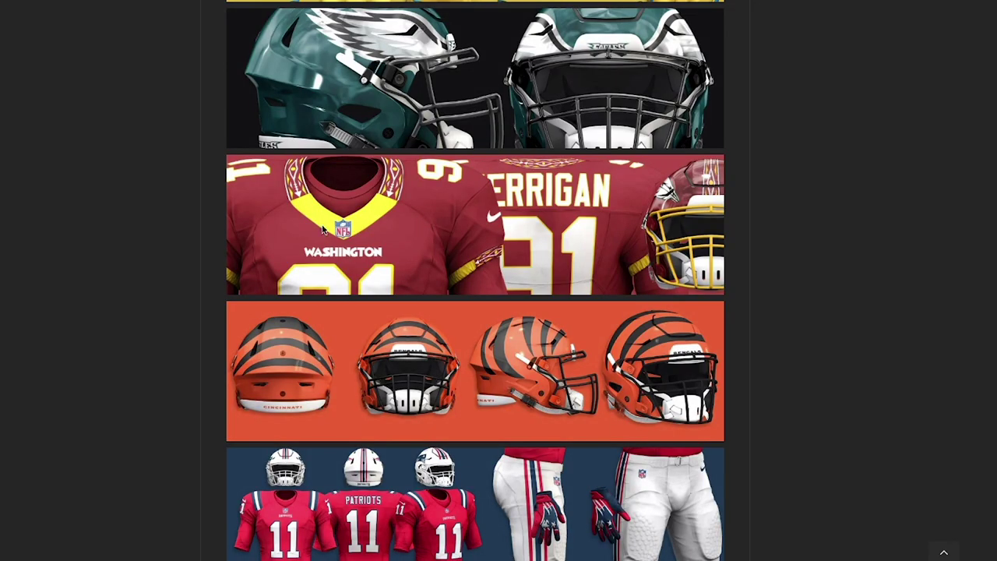
scroll(350, 284, "down", 5)
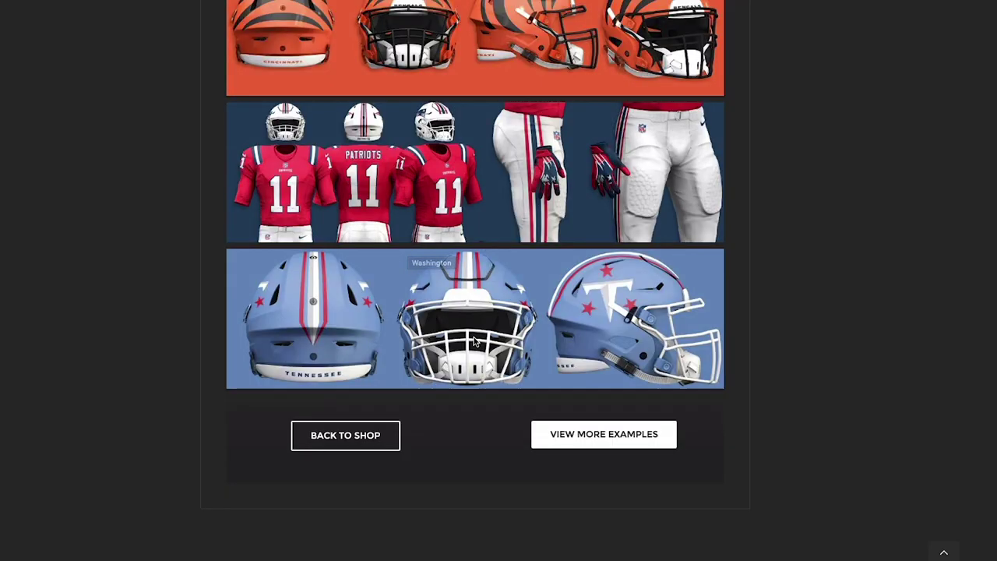
- Return to the Angled mockup in Photoshop and fit the whole uniform in view
key("super+m")
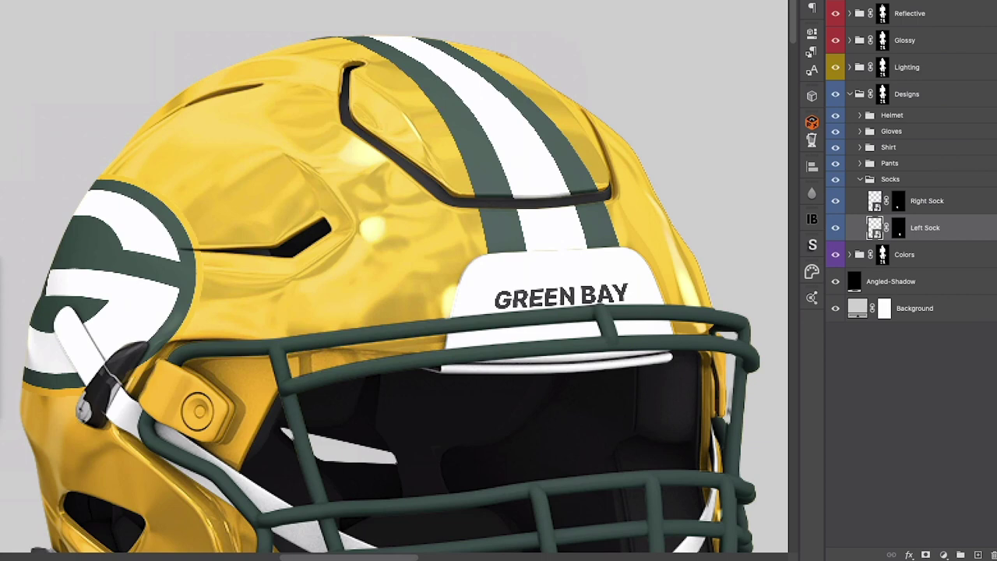
left_click(637, 180)
key("super+0")
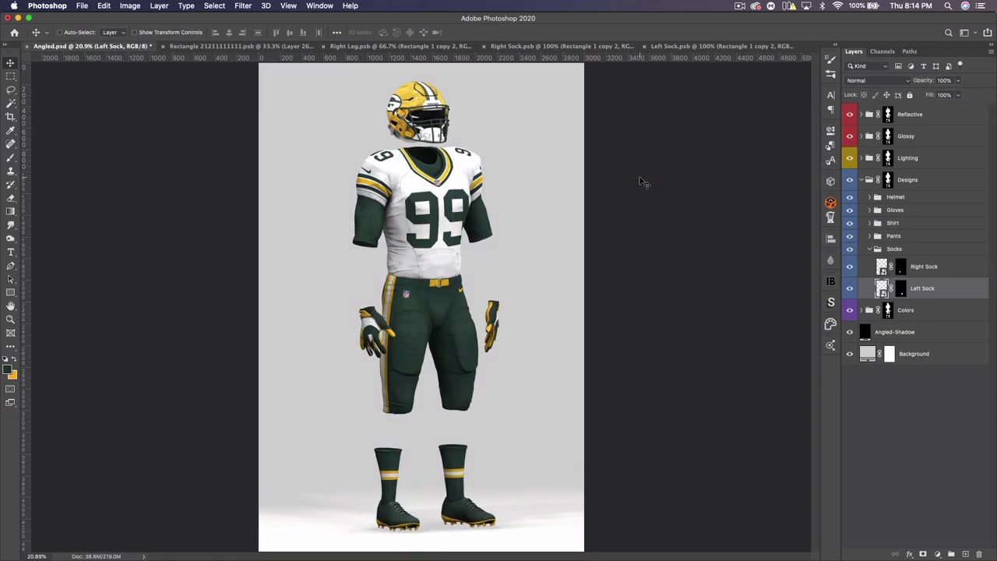